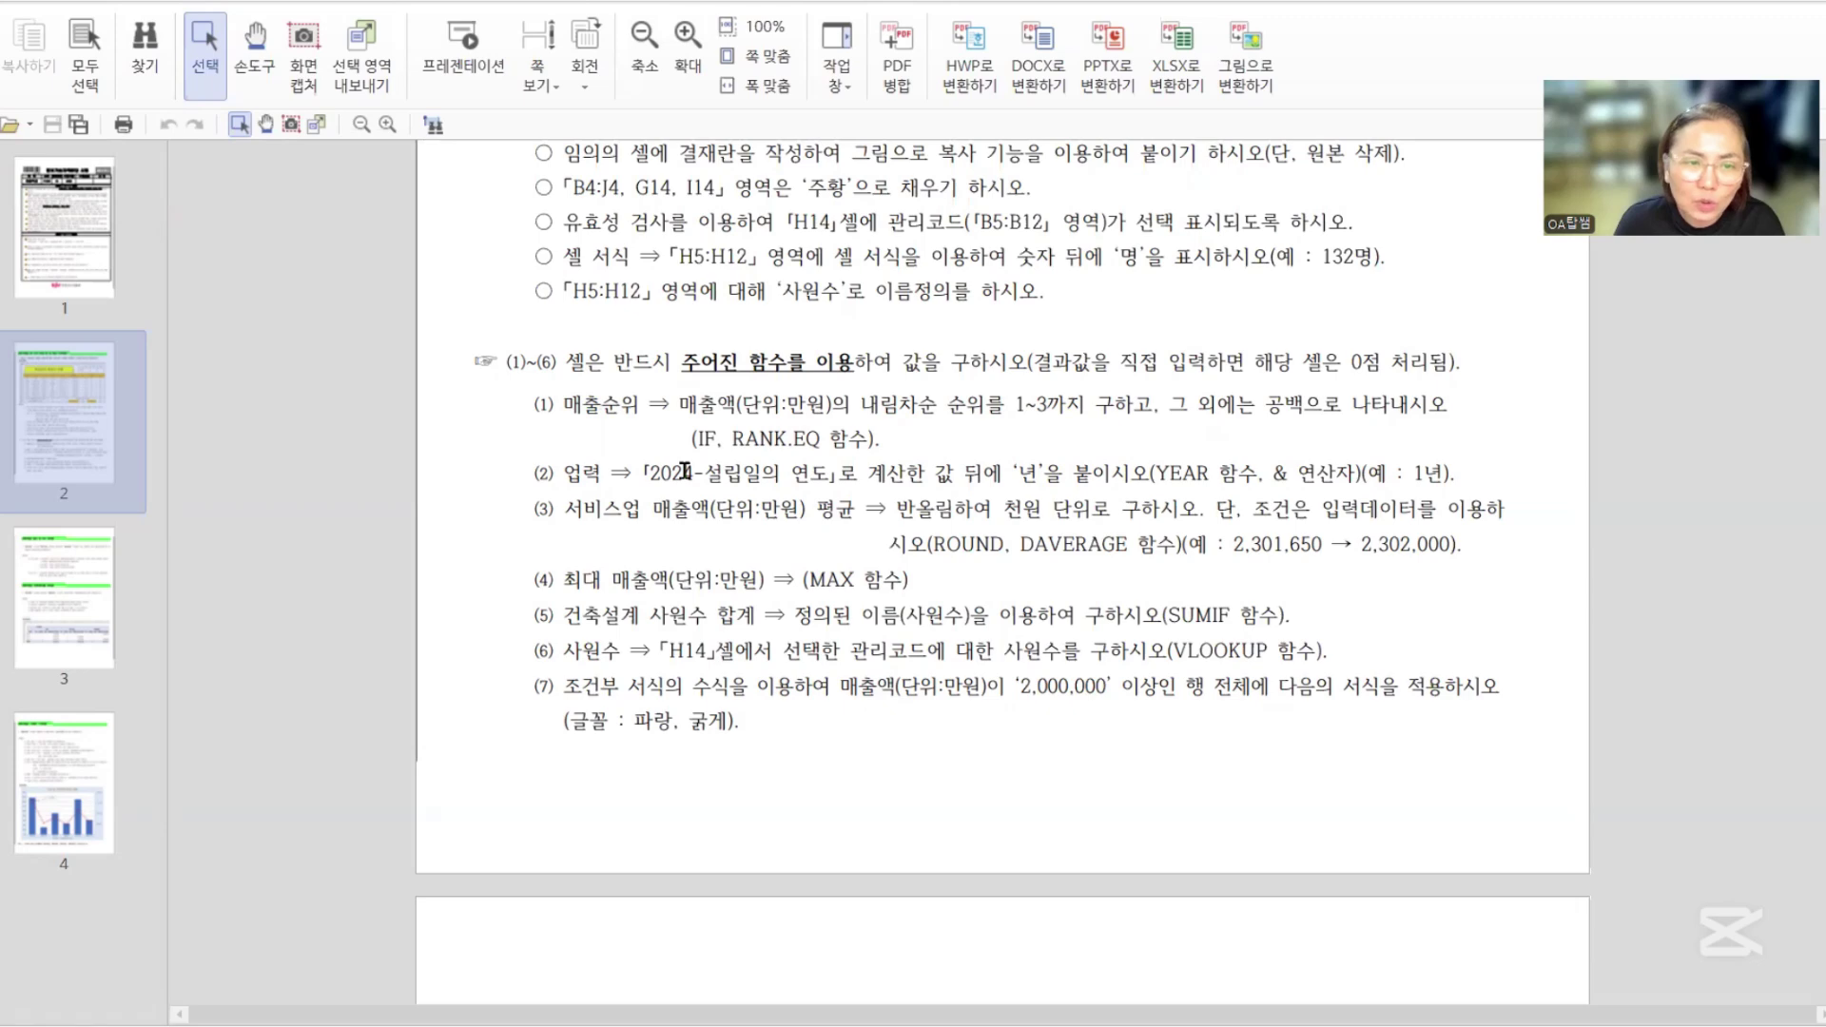
- Review the functions required for item (1) 매출순위 in the exam PDF and switch to the Excel workbook
{"action": "left_click_drag", "start_coordinate": [691, 437], "coordinate": [892, 434]}
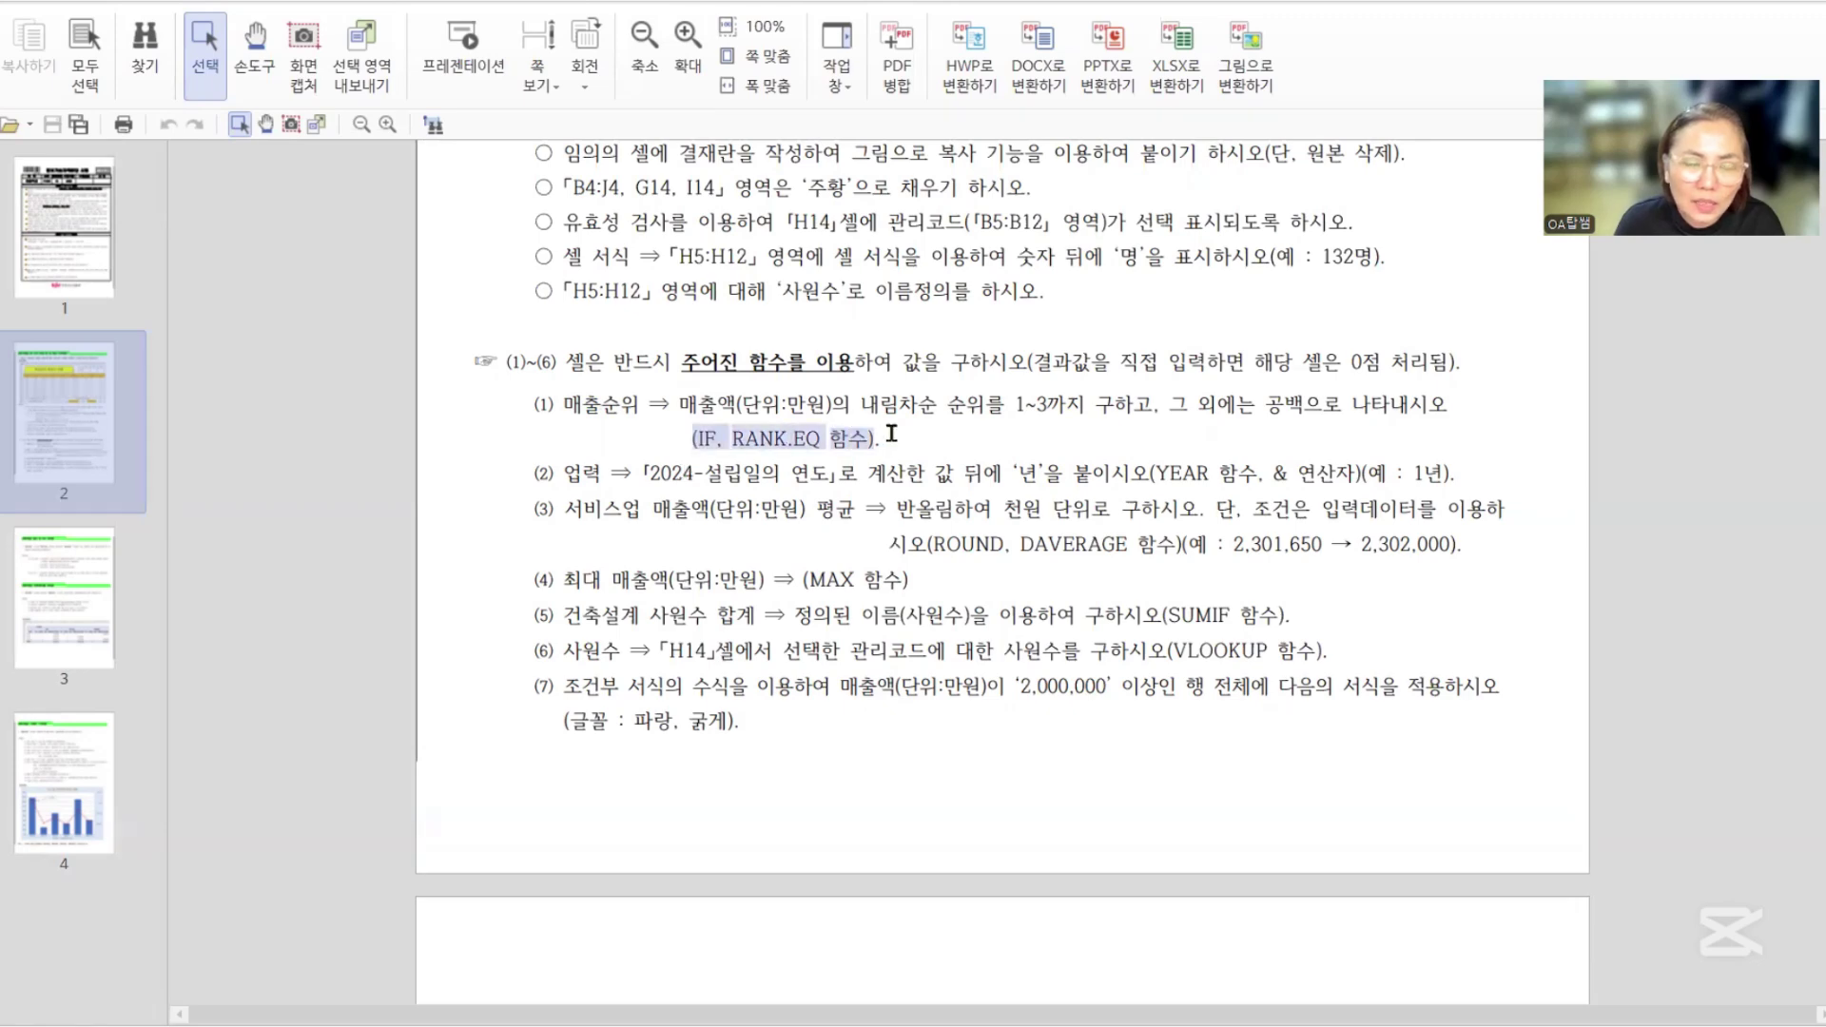
{"action": "left_click", "coordinate": [895, 434]}
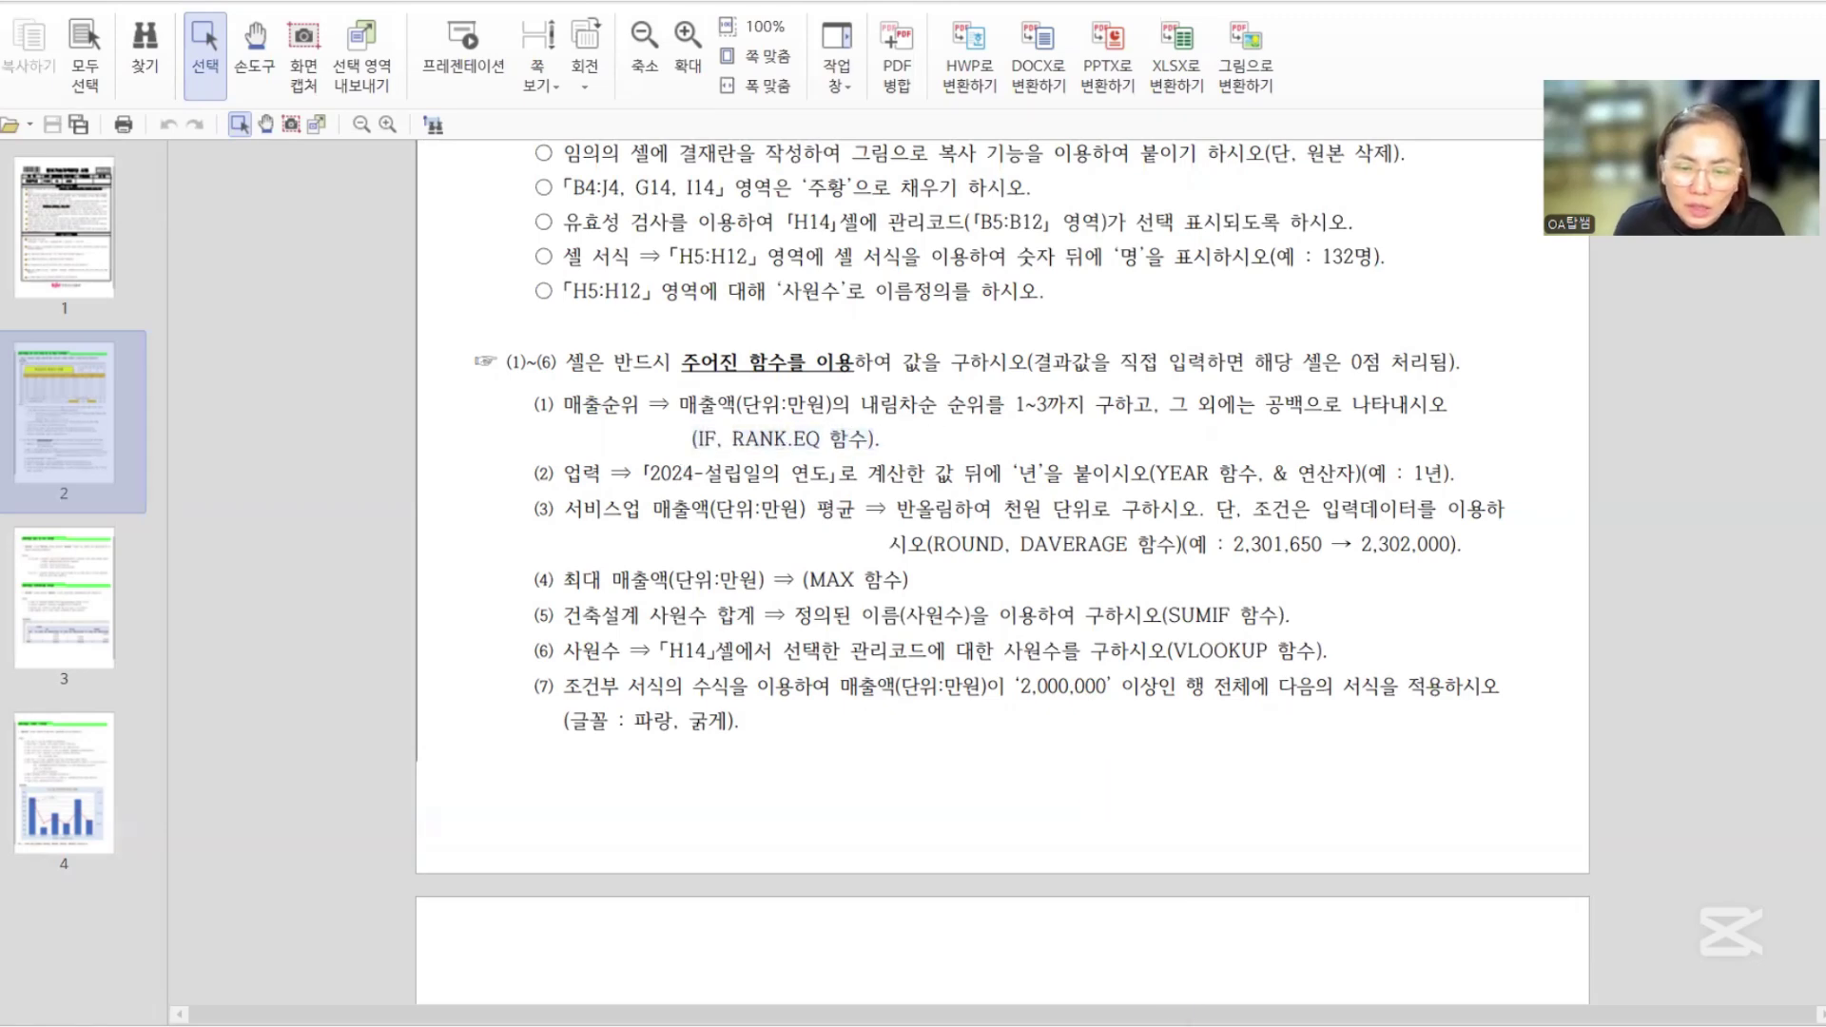
{"action": "key", "text": "alt+Tab"}
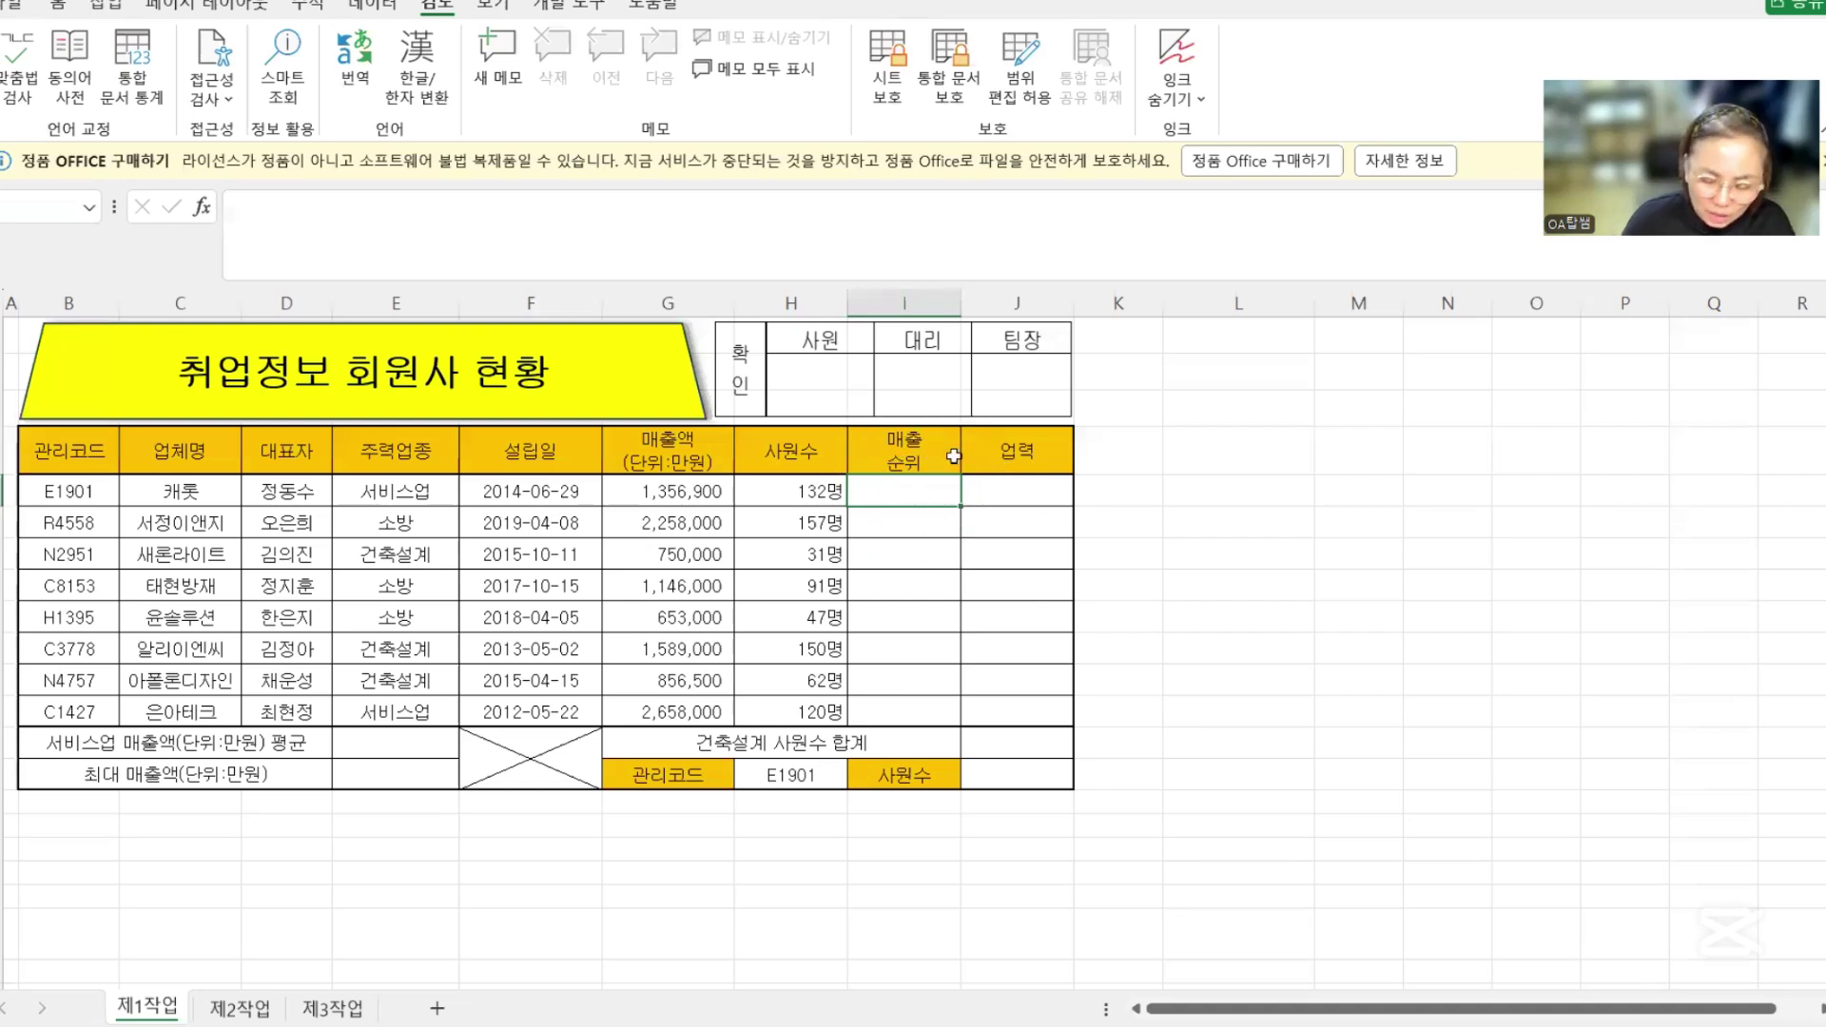
- Enter =RANK.EQ(G5,$G$5:$G$12) in cell I5 to rank the first company's sales in descending order
{"action": "type", "text": "=ㄱ"}
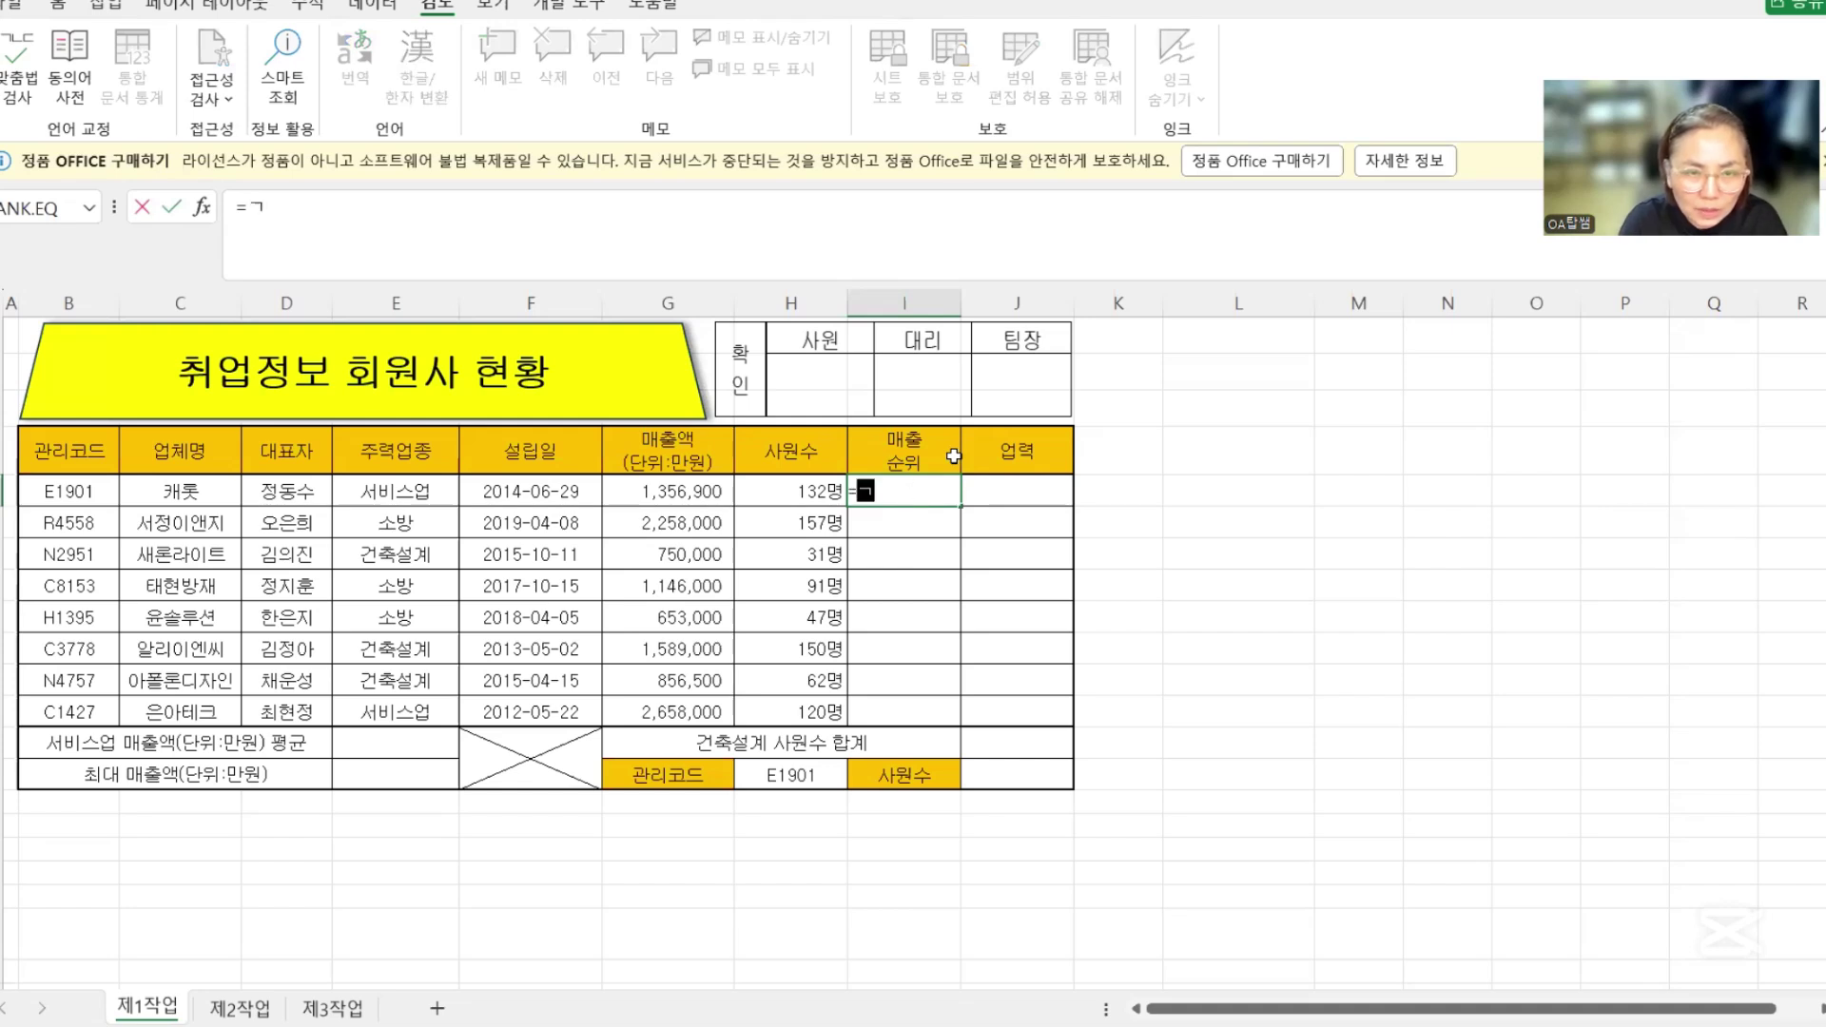
{"action": "key", "text": "BackSpace"}
{"action": "type", "text": "RA"}
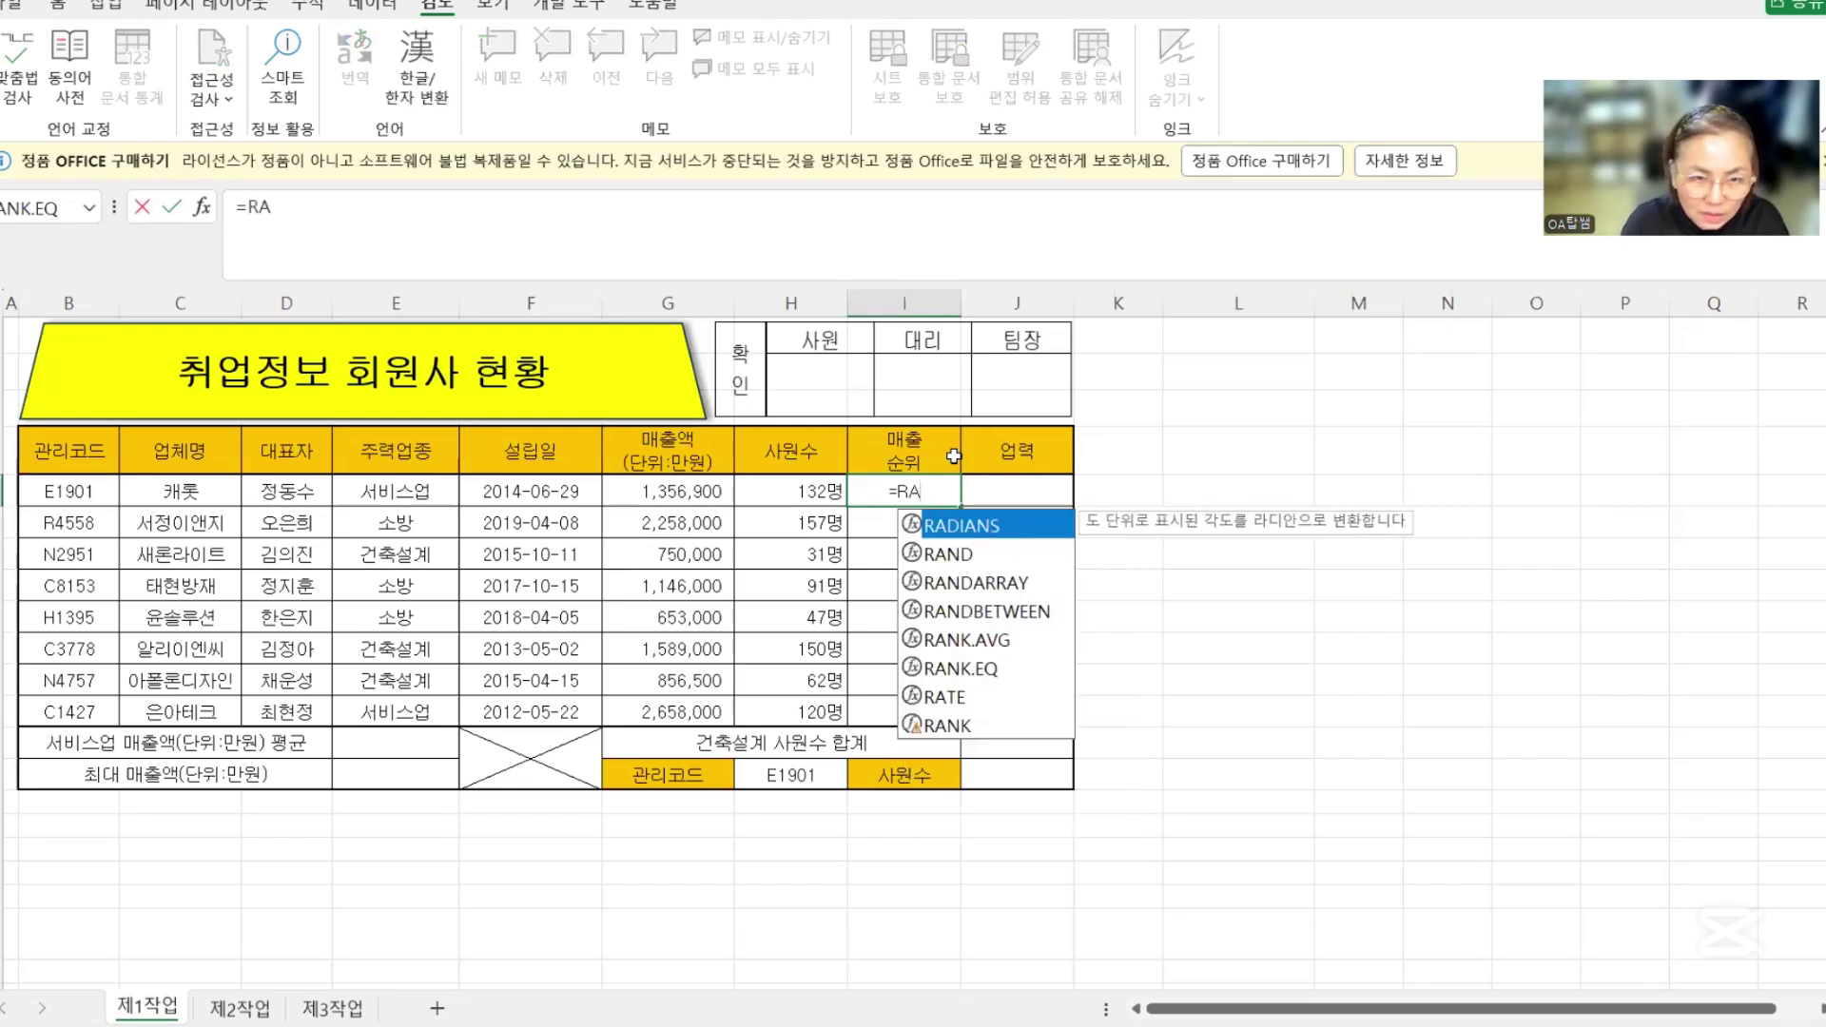
{"action": "type", "text": "NK"}
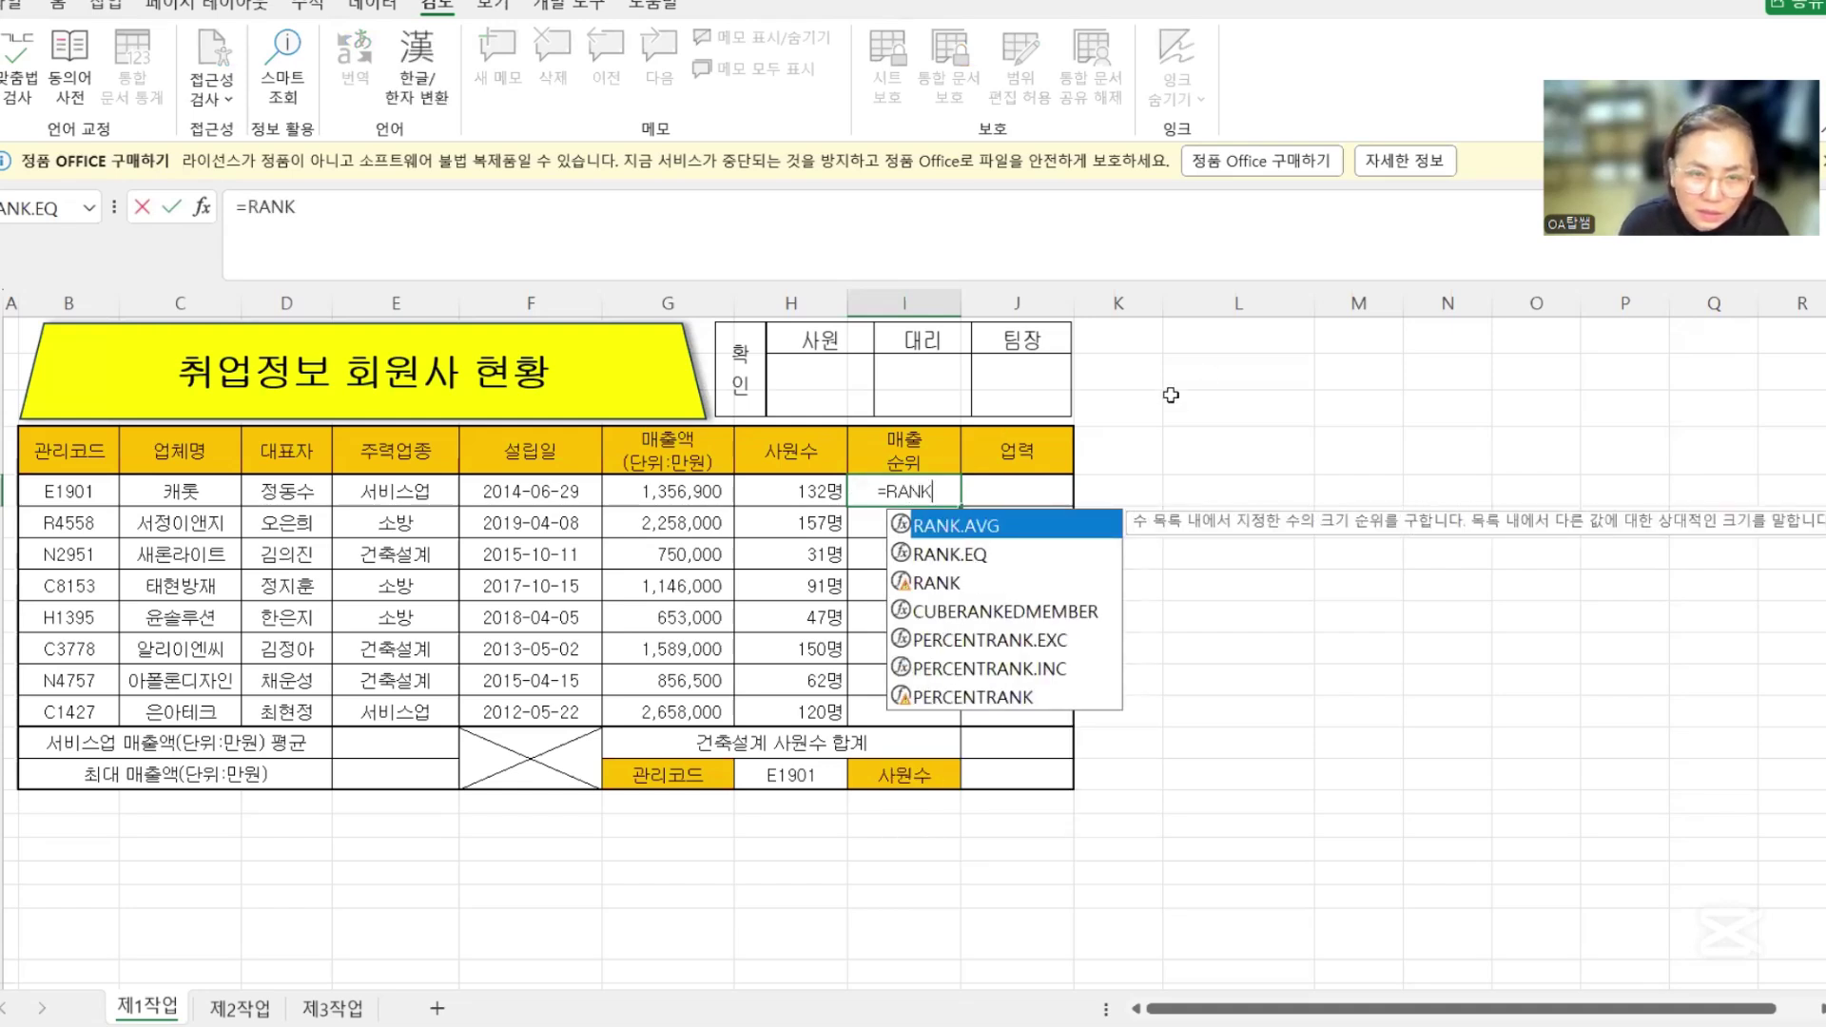
{"action": "double_click", "coordinate": [982, 552]}
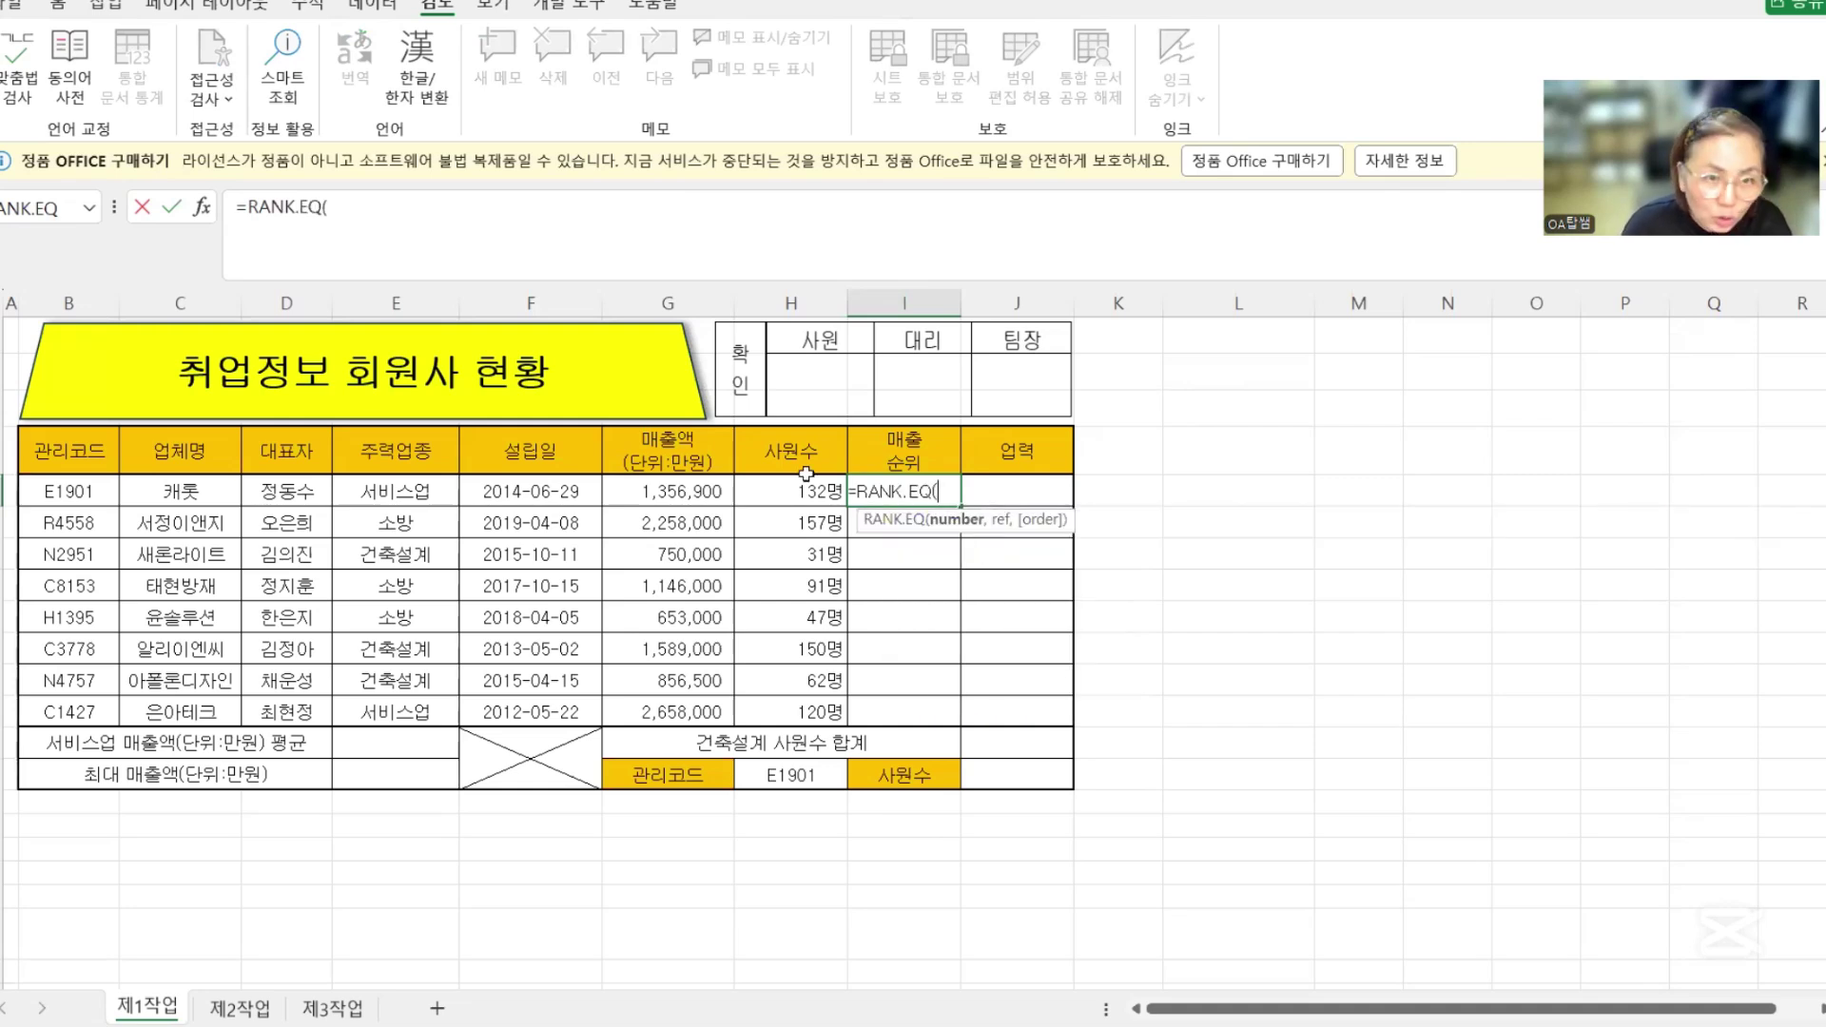
{"action": "left_click", "coordinate": [666, 489]}
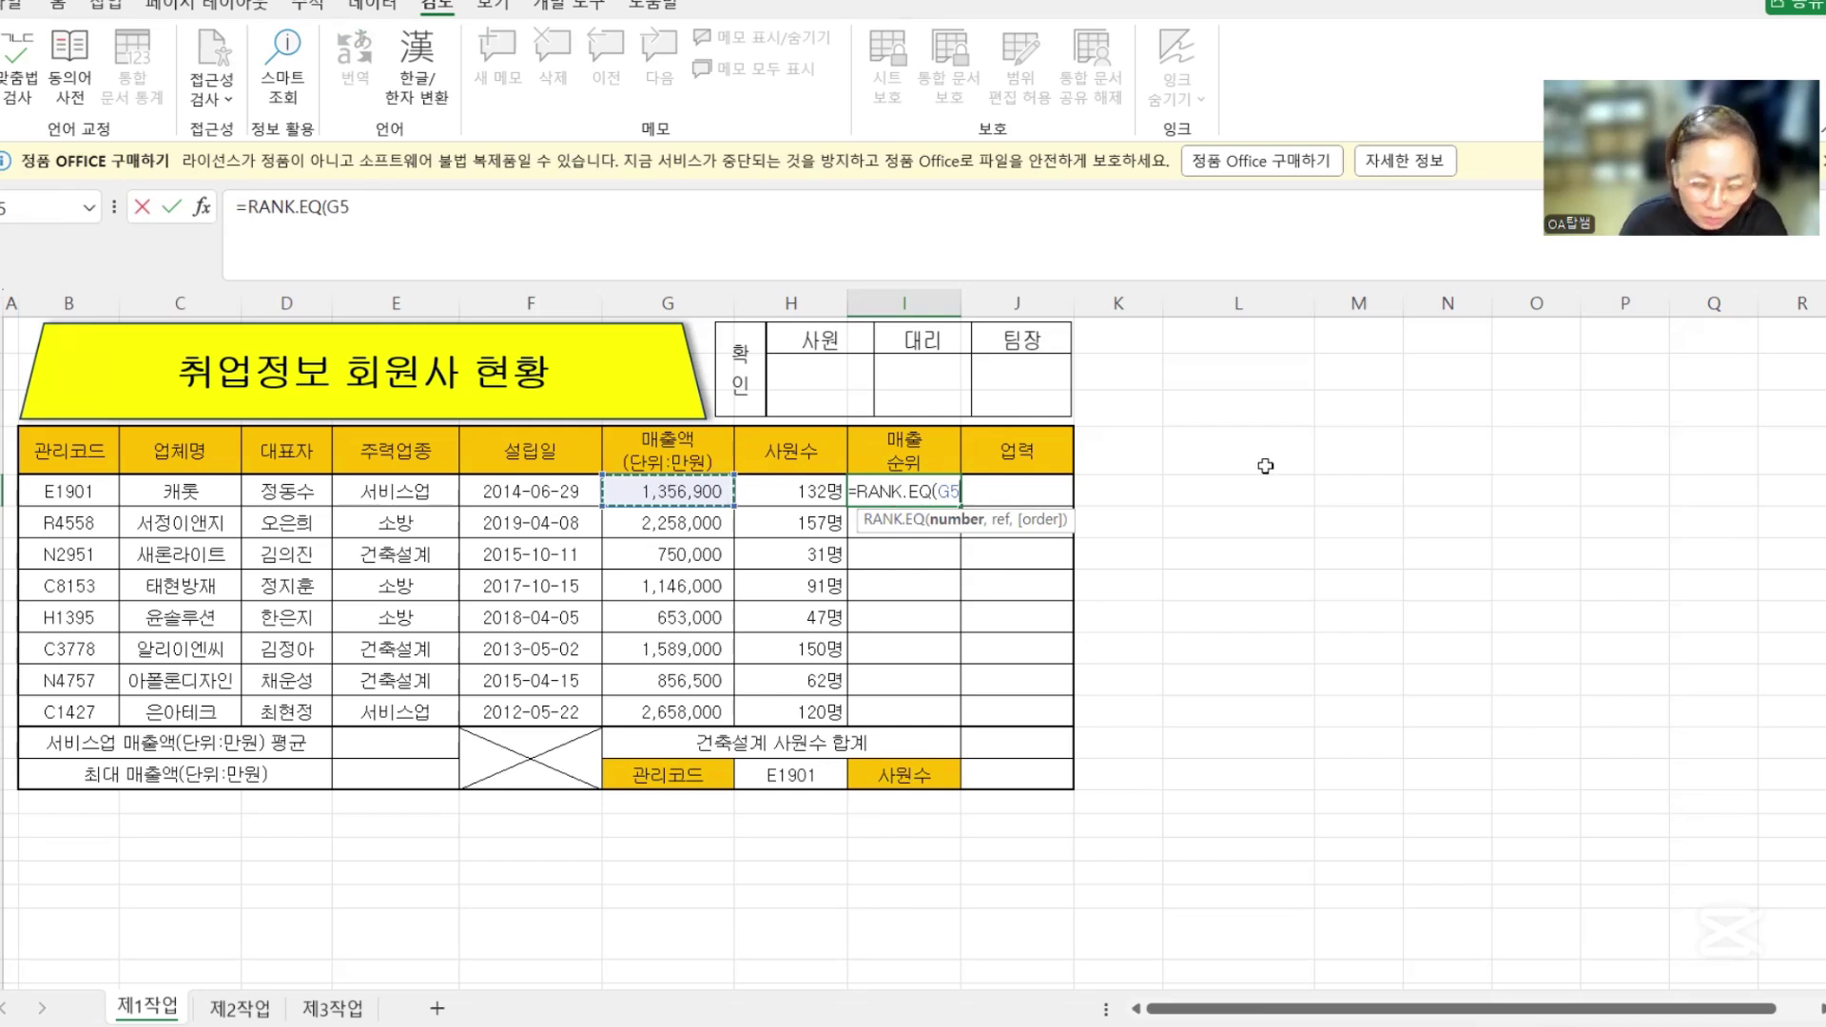
{"action": "type", "text": ","}
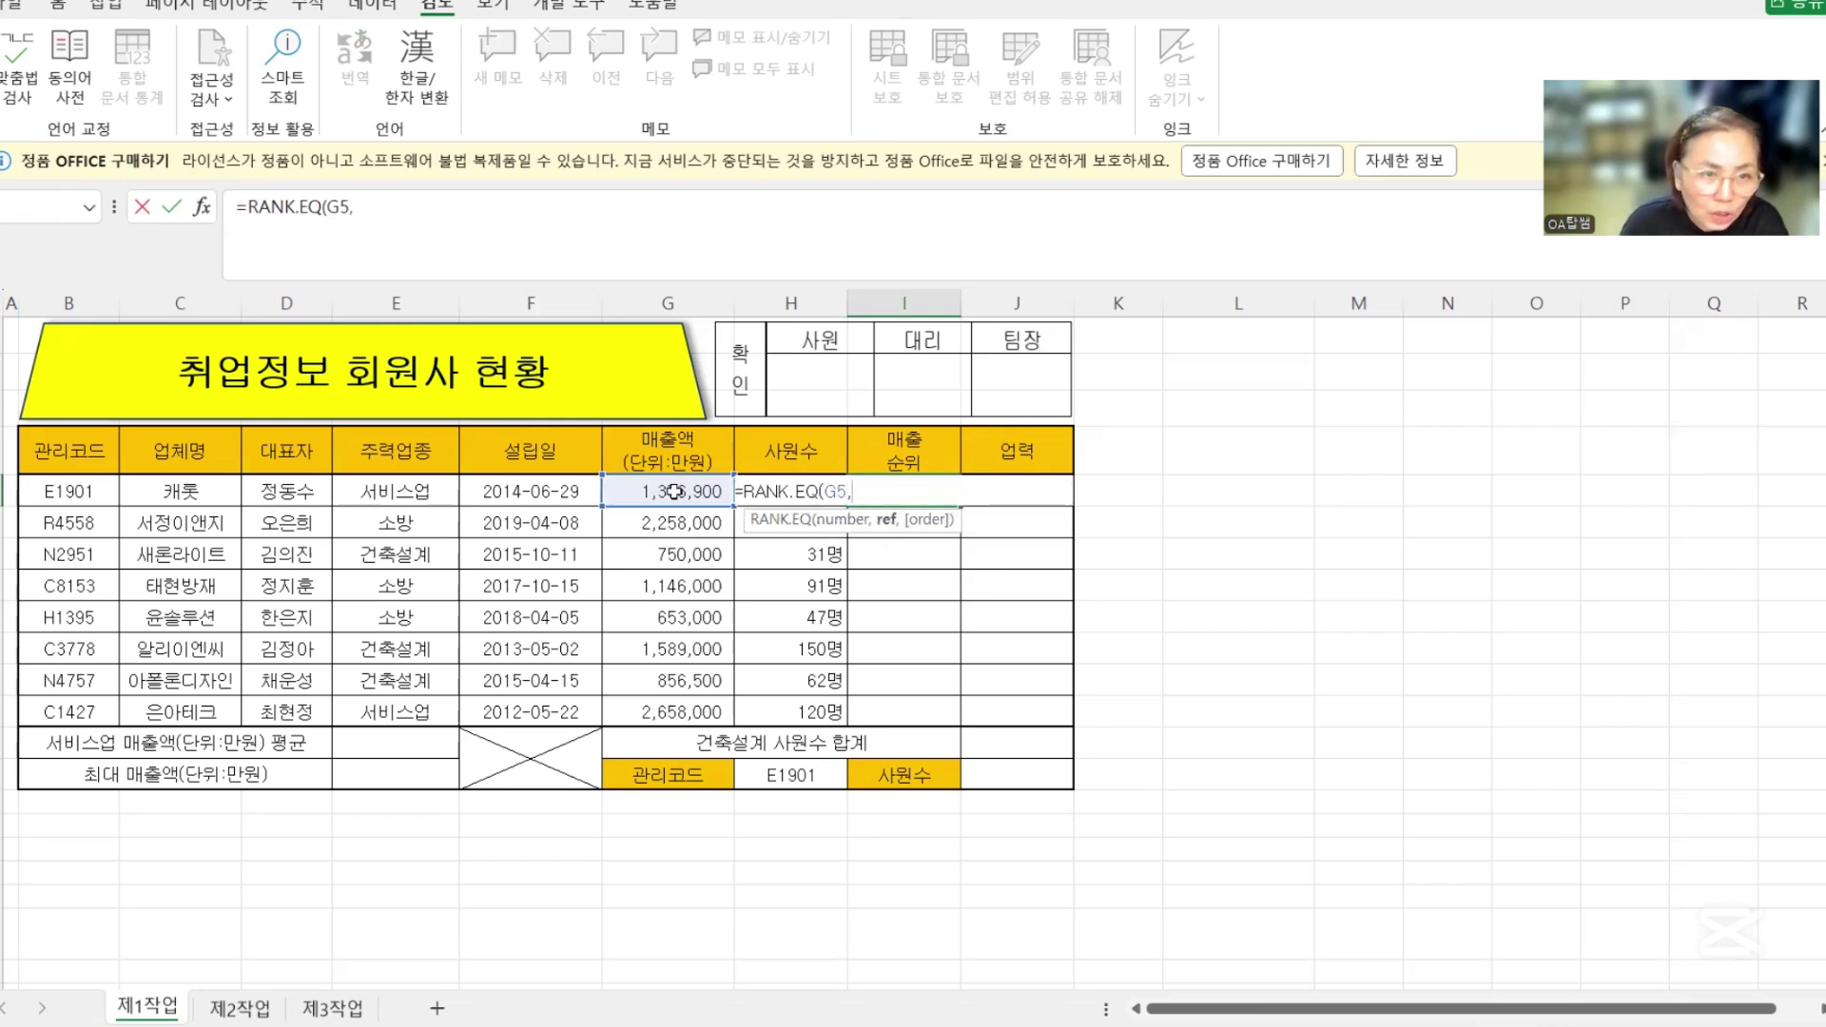
{"action": "left_click_drag", "start_coordinate": [684, 484], "coordinate": [701, 711]}
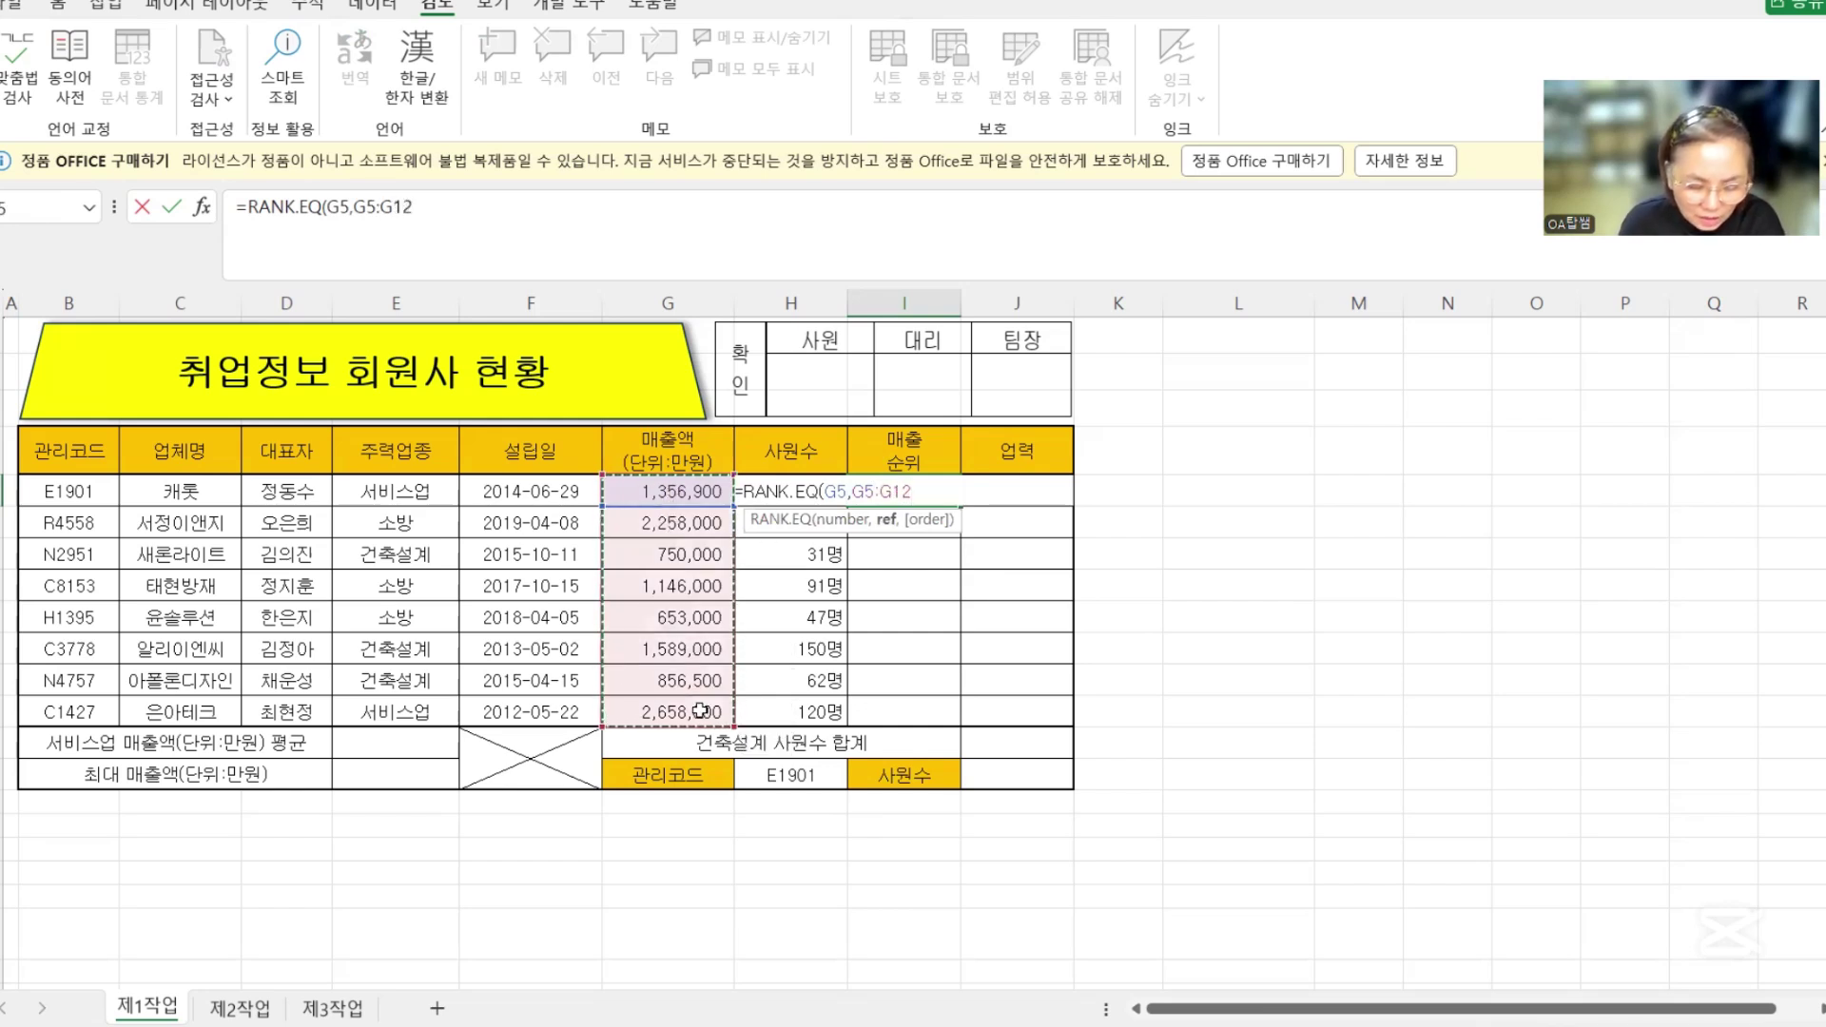
{"action": "key", "text": "F4"}
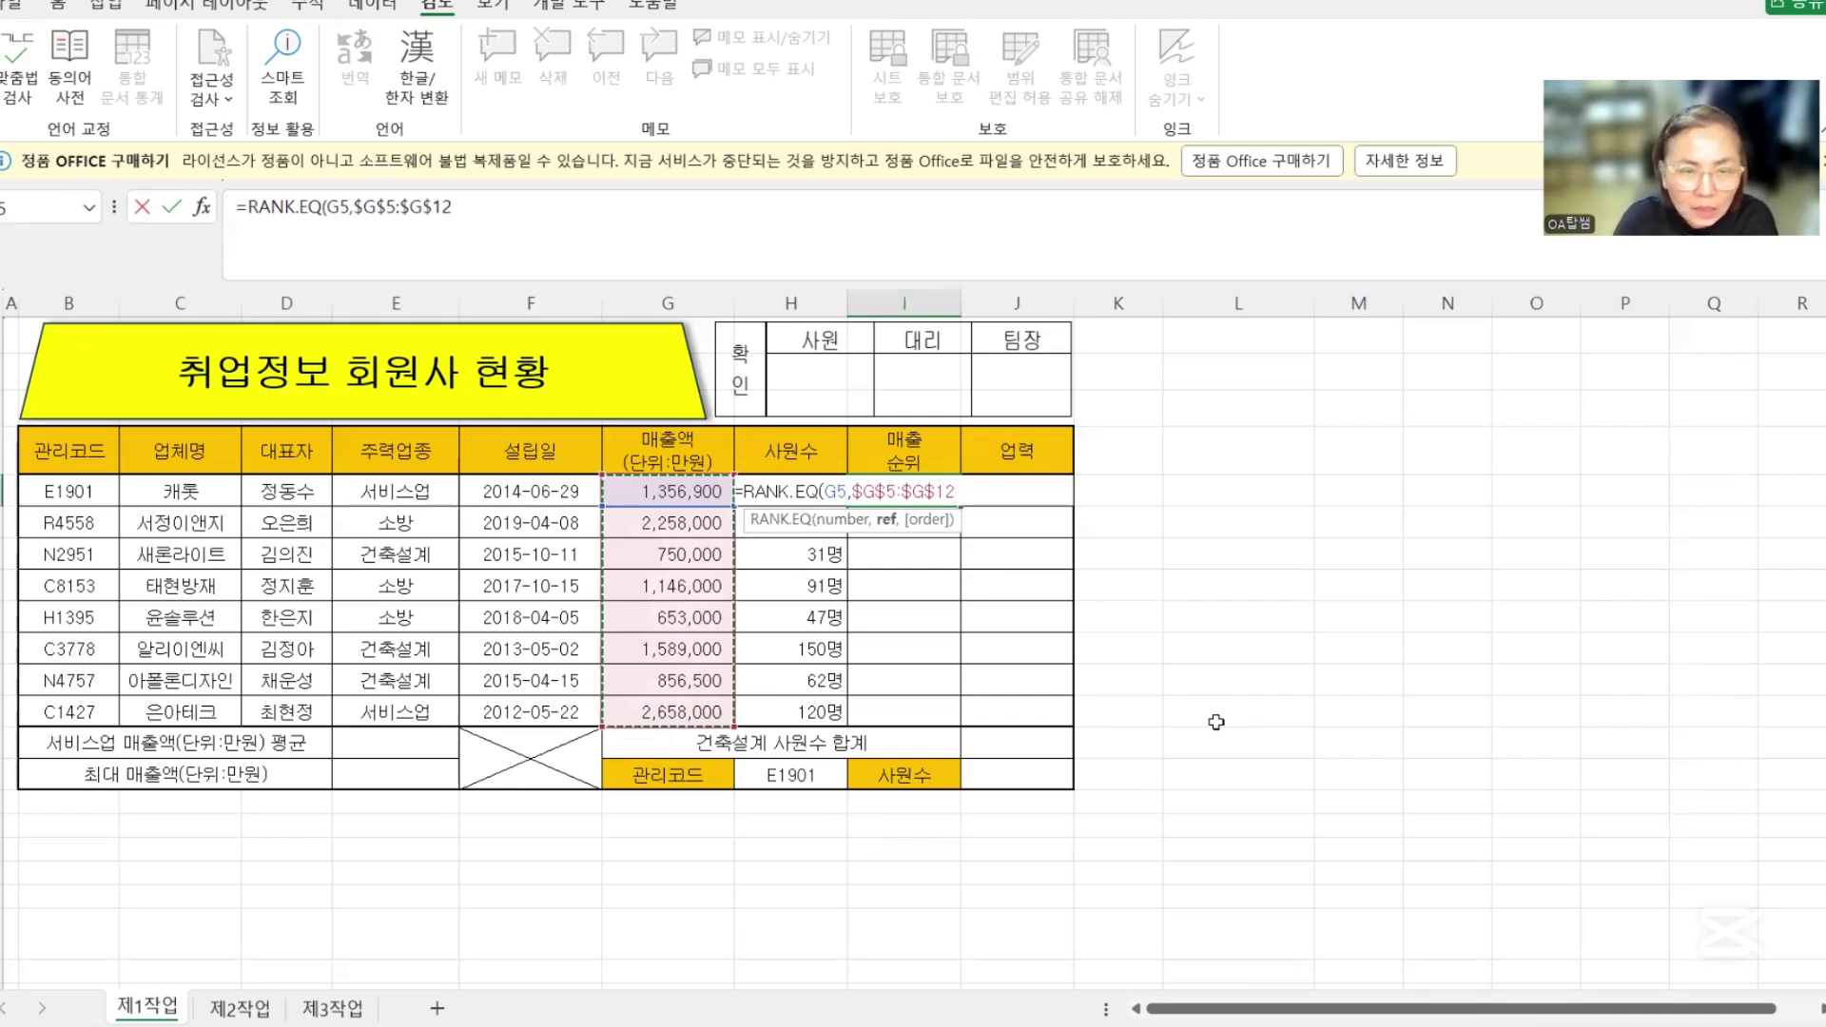
{"action": "type", "text": ")"}
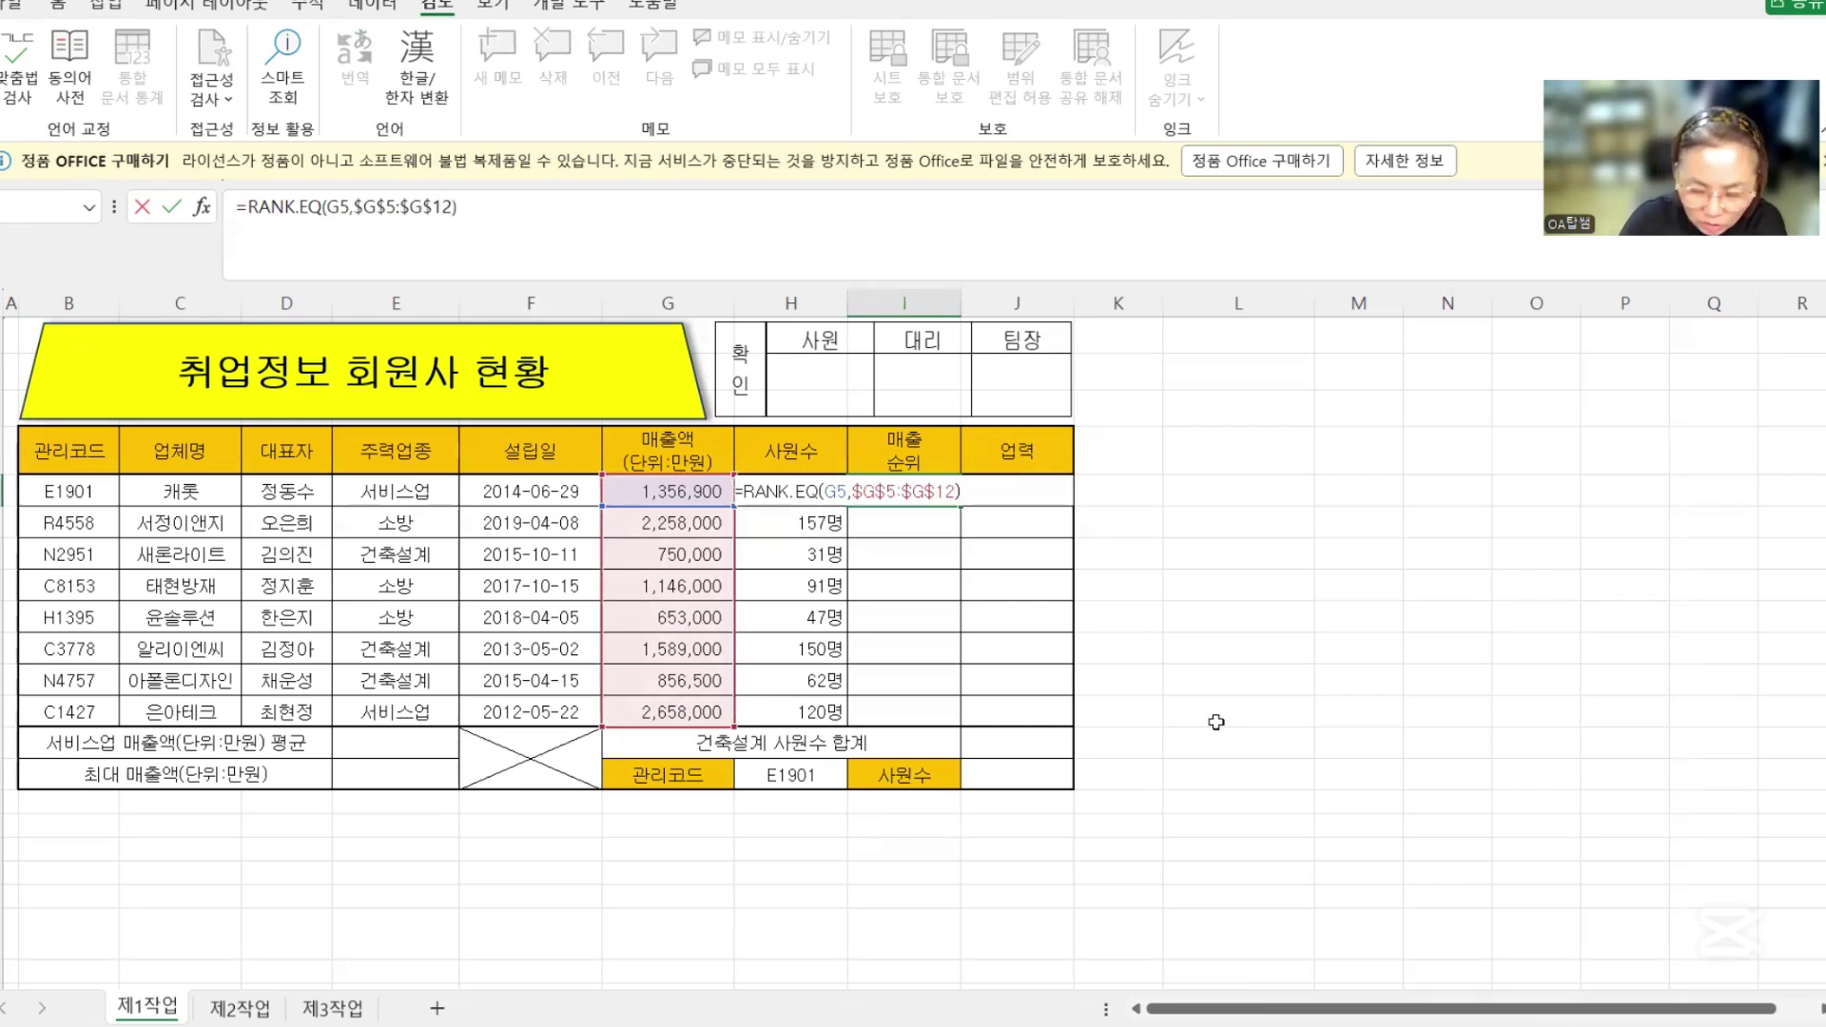
{"action": "key", "text": "Return"}
- Try filling the rank formula from I5 down to I12 and undo the fill
{"action": "left_click", "coordinate": [933, 485]}
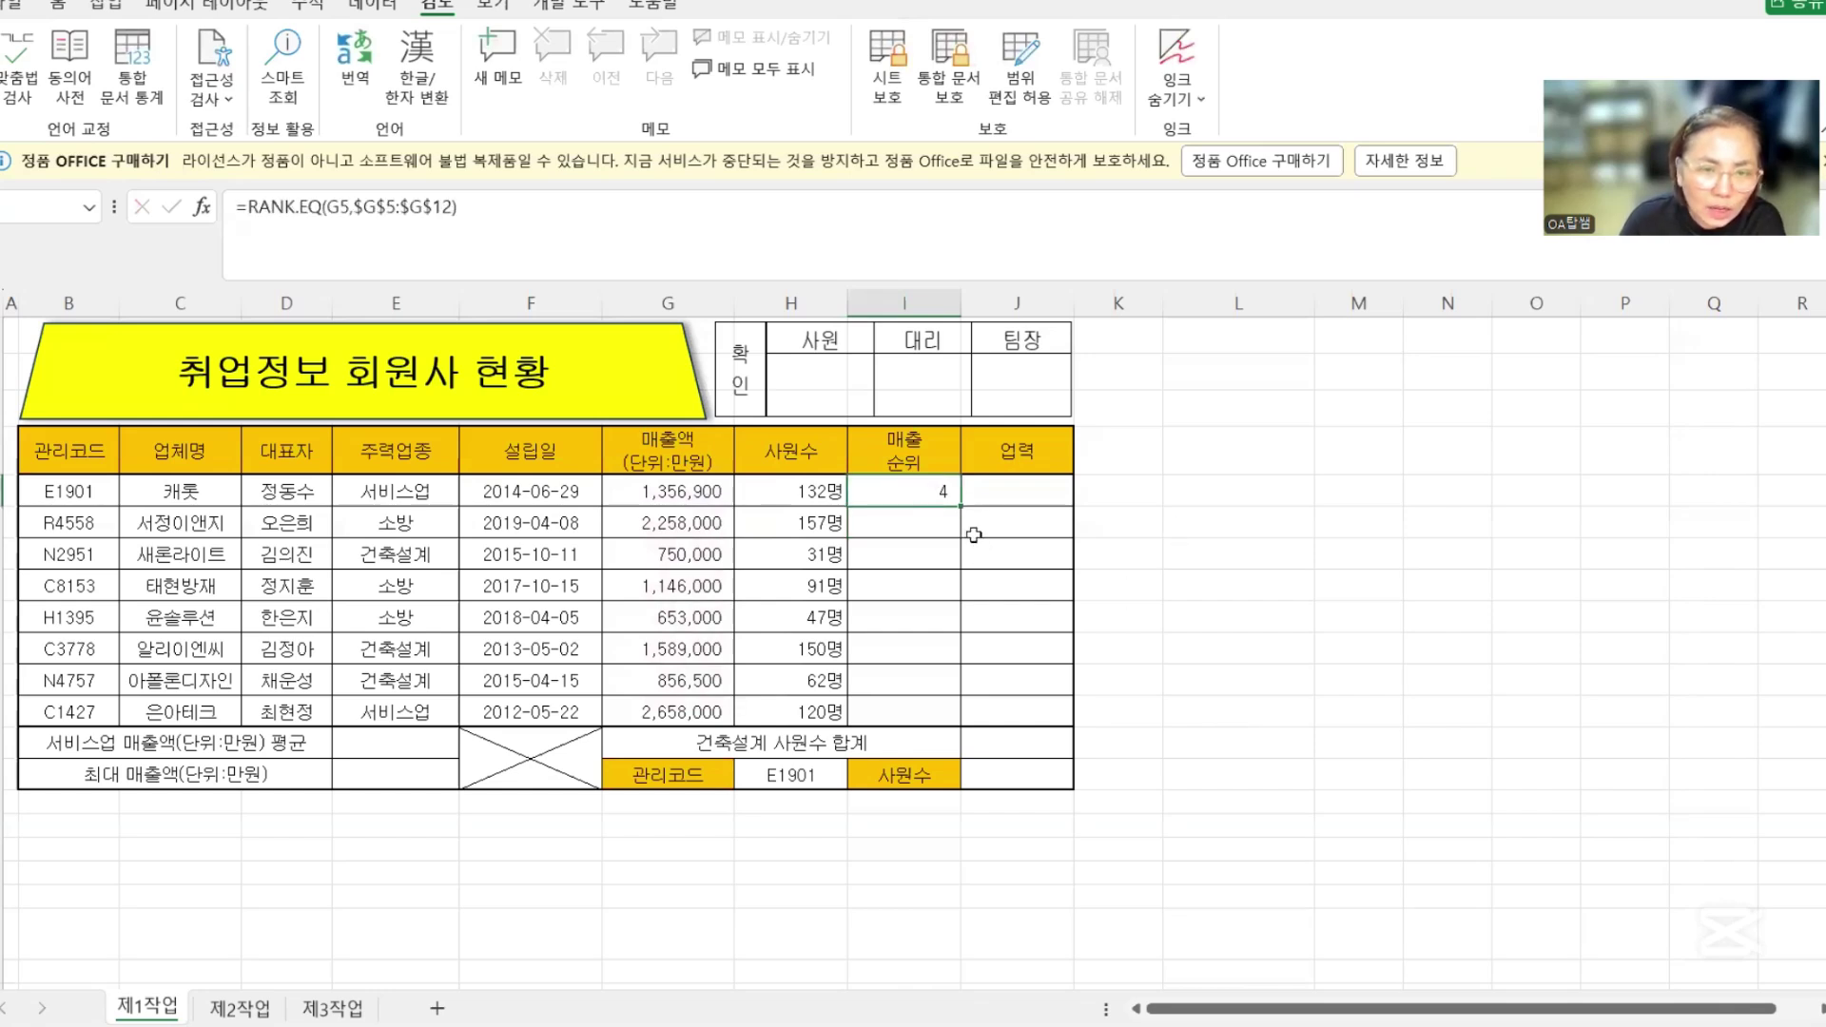
{"action": "left_click_drag", "start_coordinate": [963, 507], "coordinate": [969, 725]}
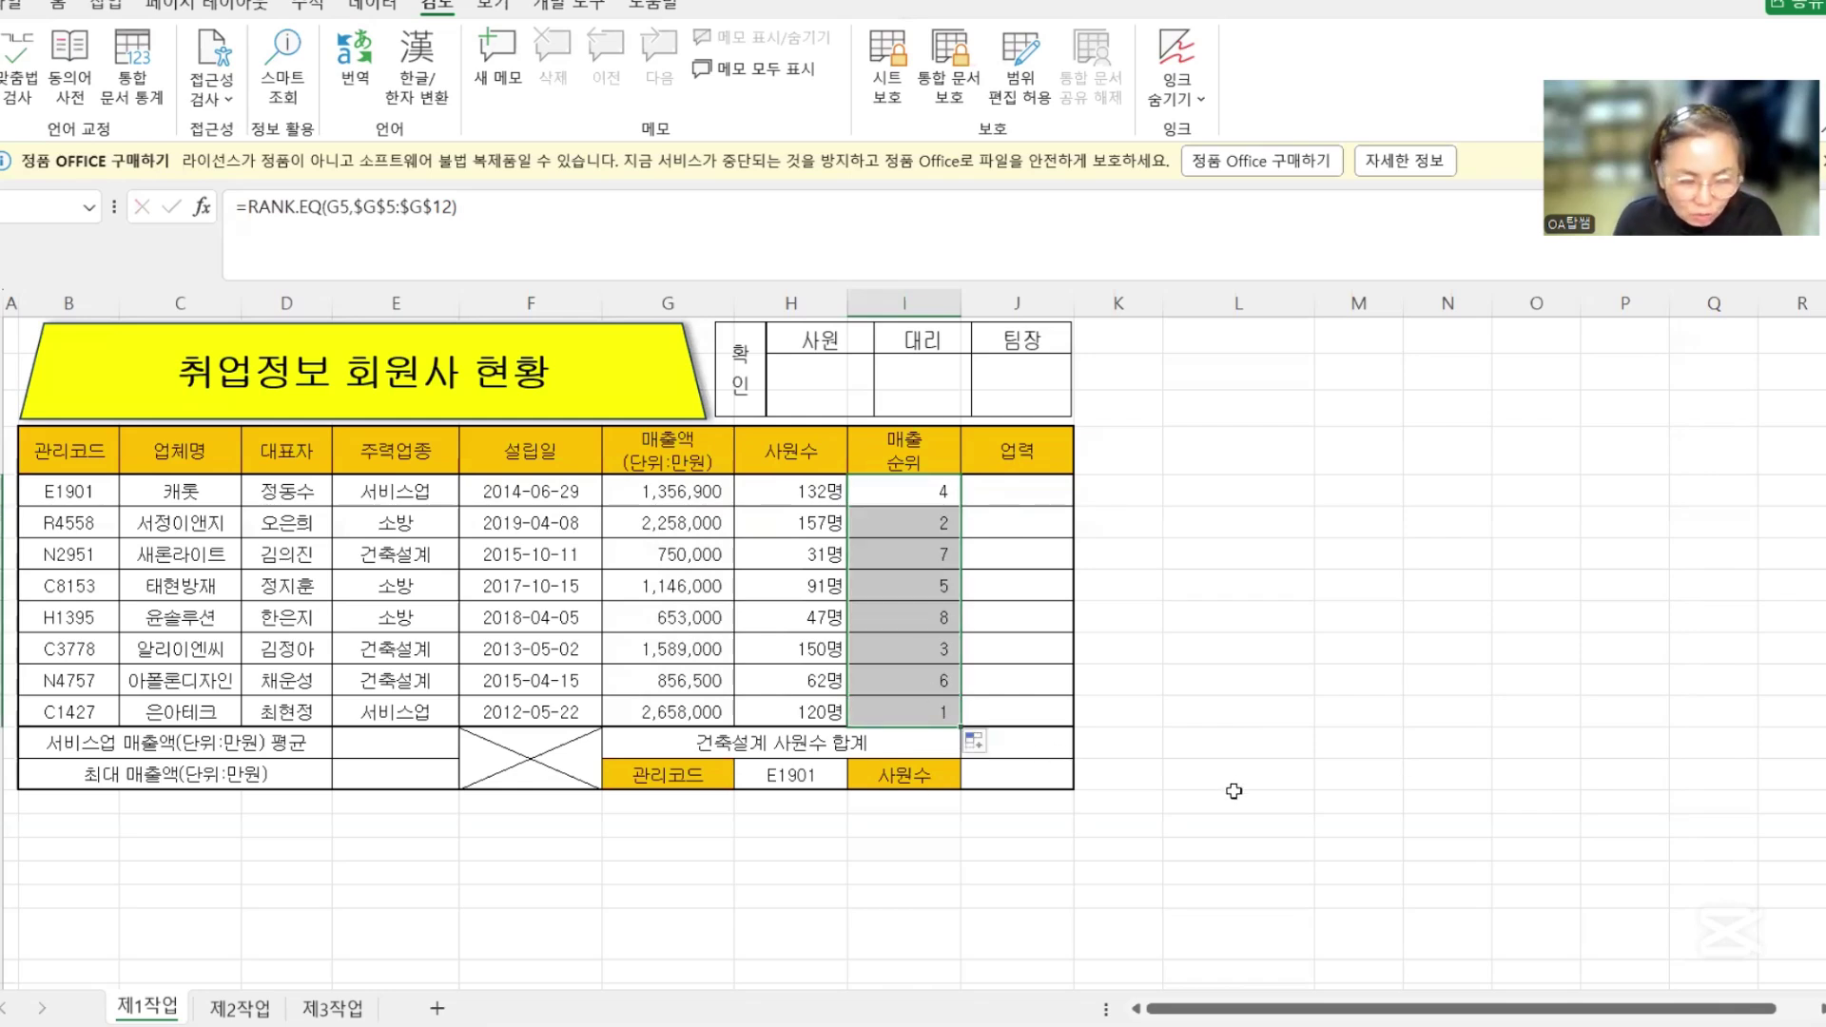
{"action": "key", "text": "ctrl+z"}
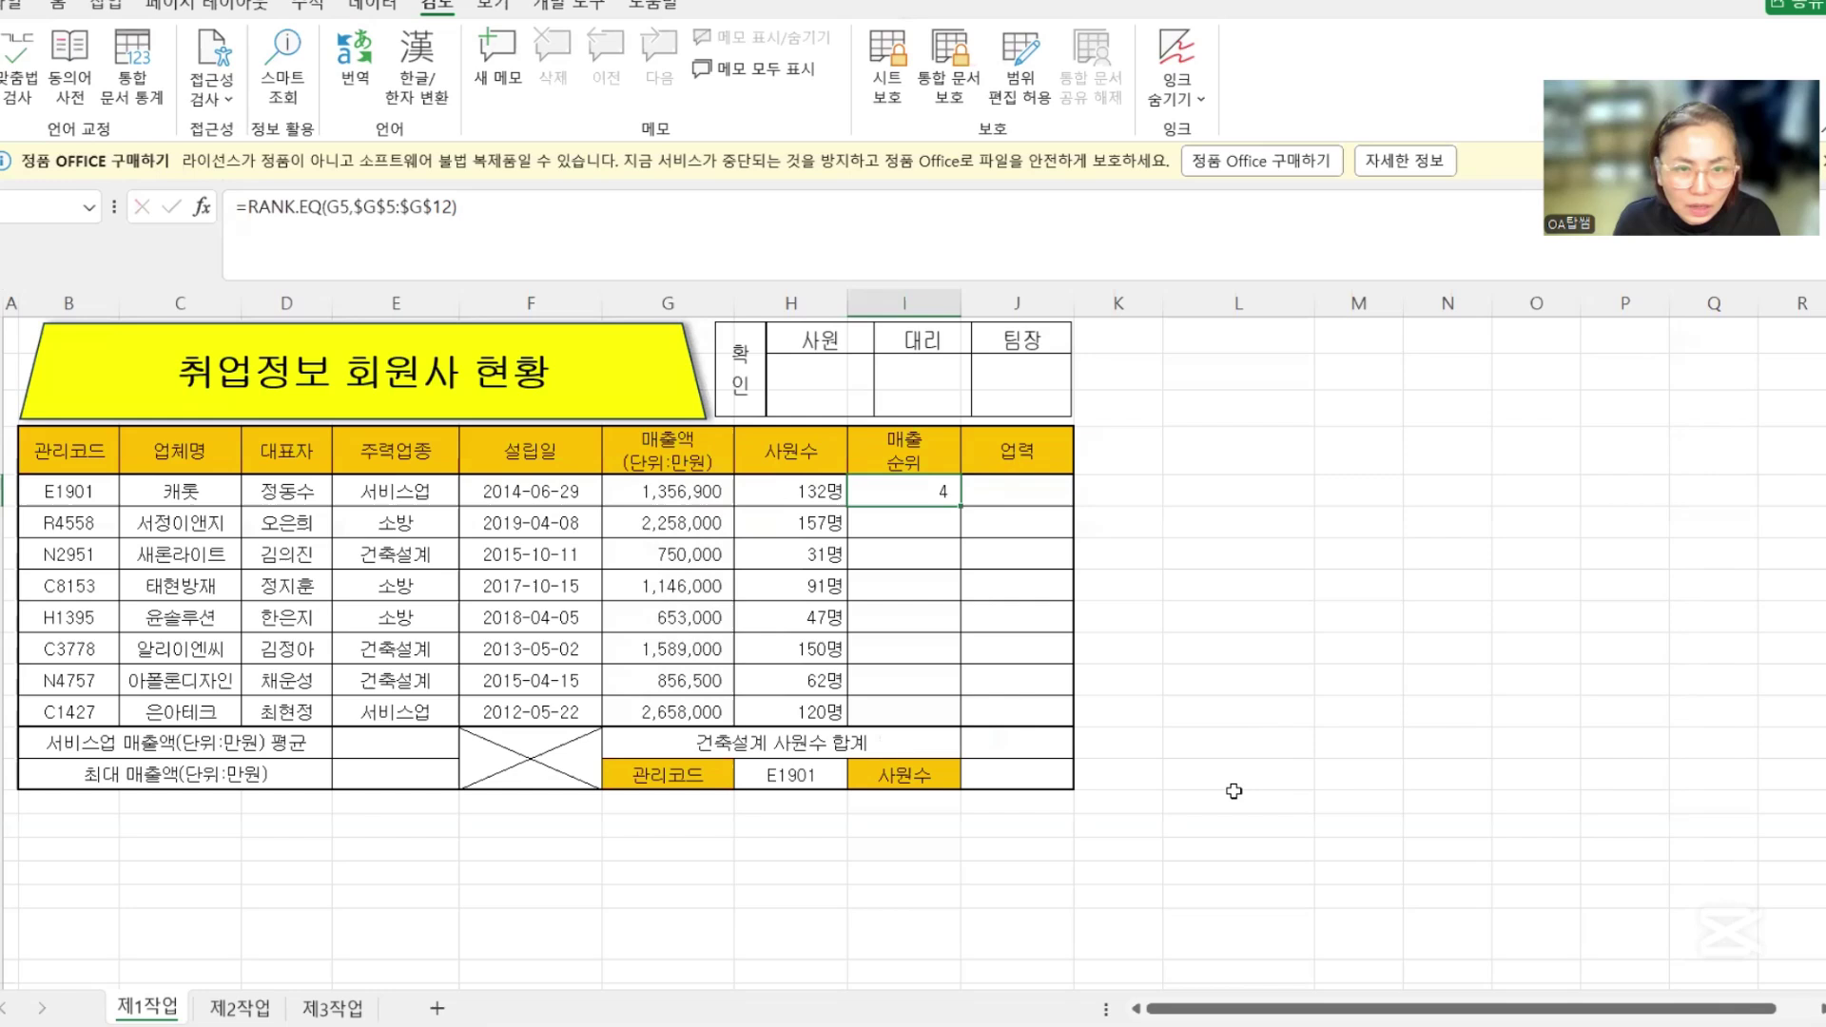
- Wrap the RANK.EQ formula in I5 in an IF function that tests whether the rank is <=3
{"action": "left_click", "coordinate": [250, 206]}
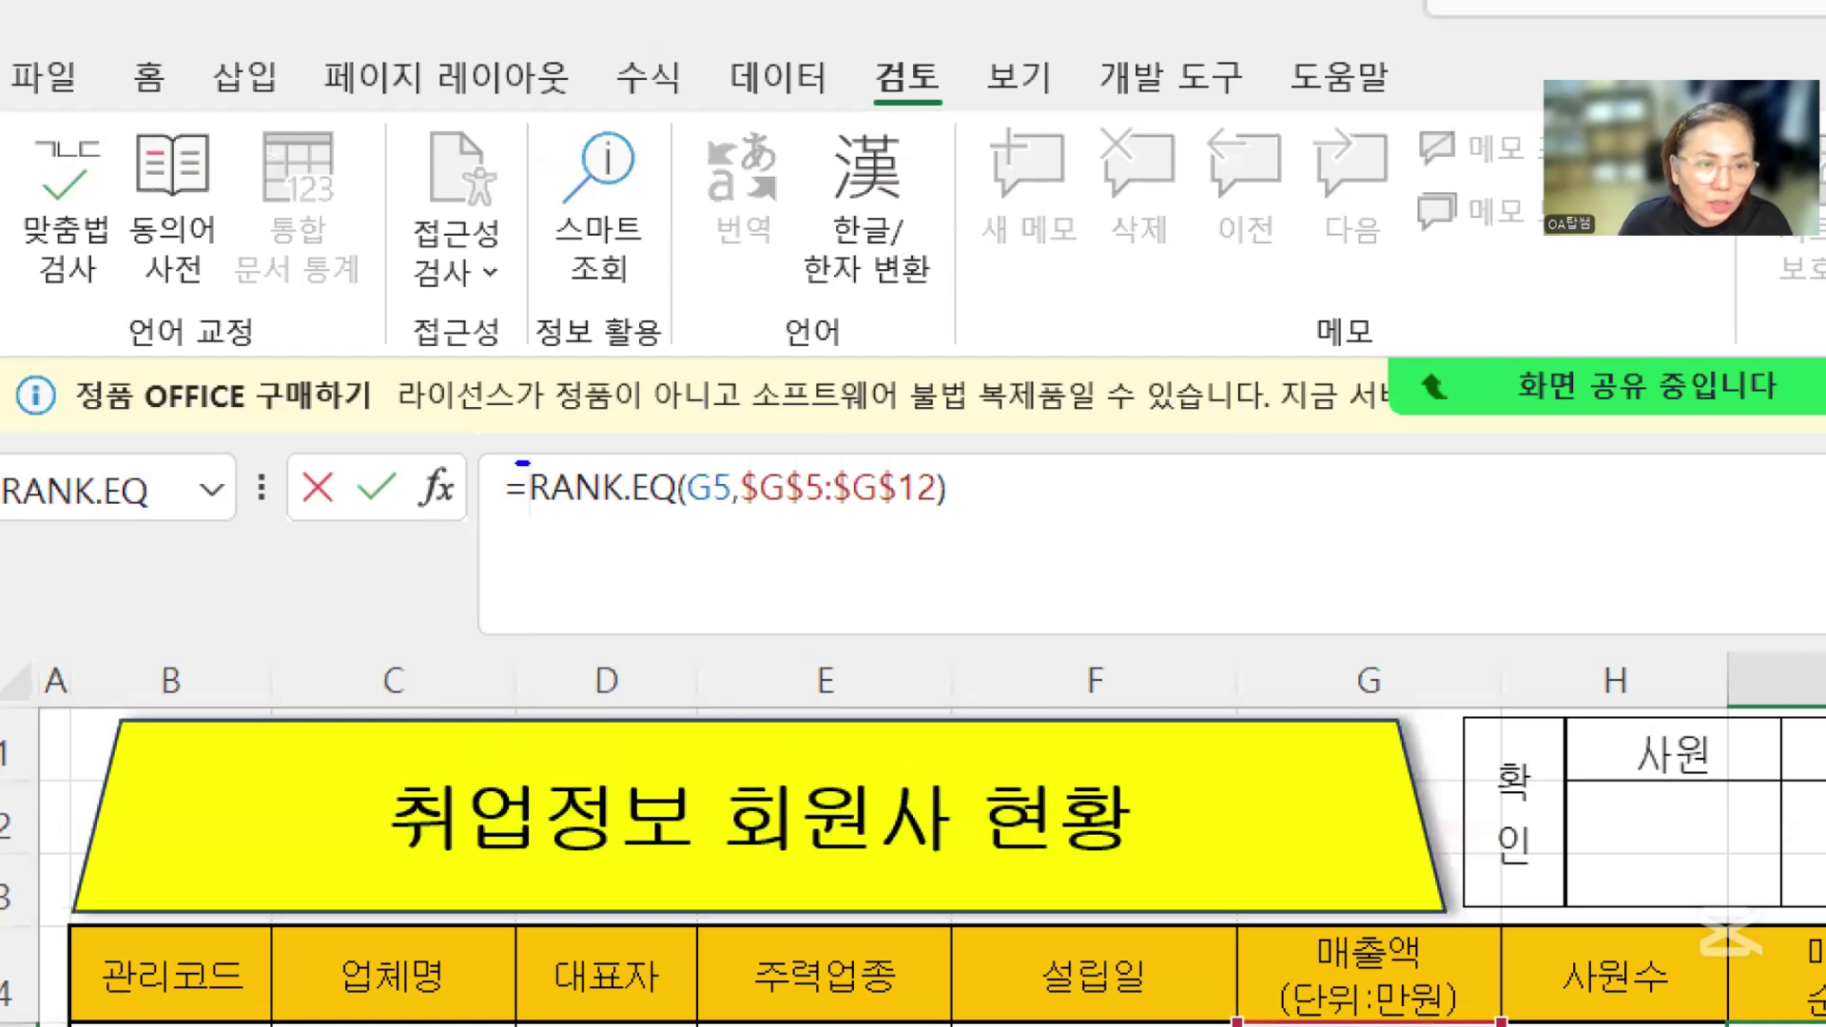
{"action": "mouse_move", "coordinate": [519, 490]}
{"action": "left_mouse_down"}
{"action": "mouse_move", "coordinate": [533, 518]}
{"action": "mouse_move", "coordinate": [553, 461]}
{"action": "mouse_move", "coordinate": [533, 523]}
{"action": "mouse_move", "coordinate": [501, 511]}
{"action": "left_mouse_up"}
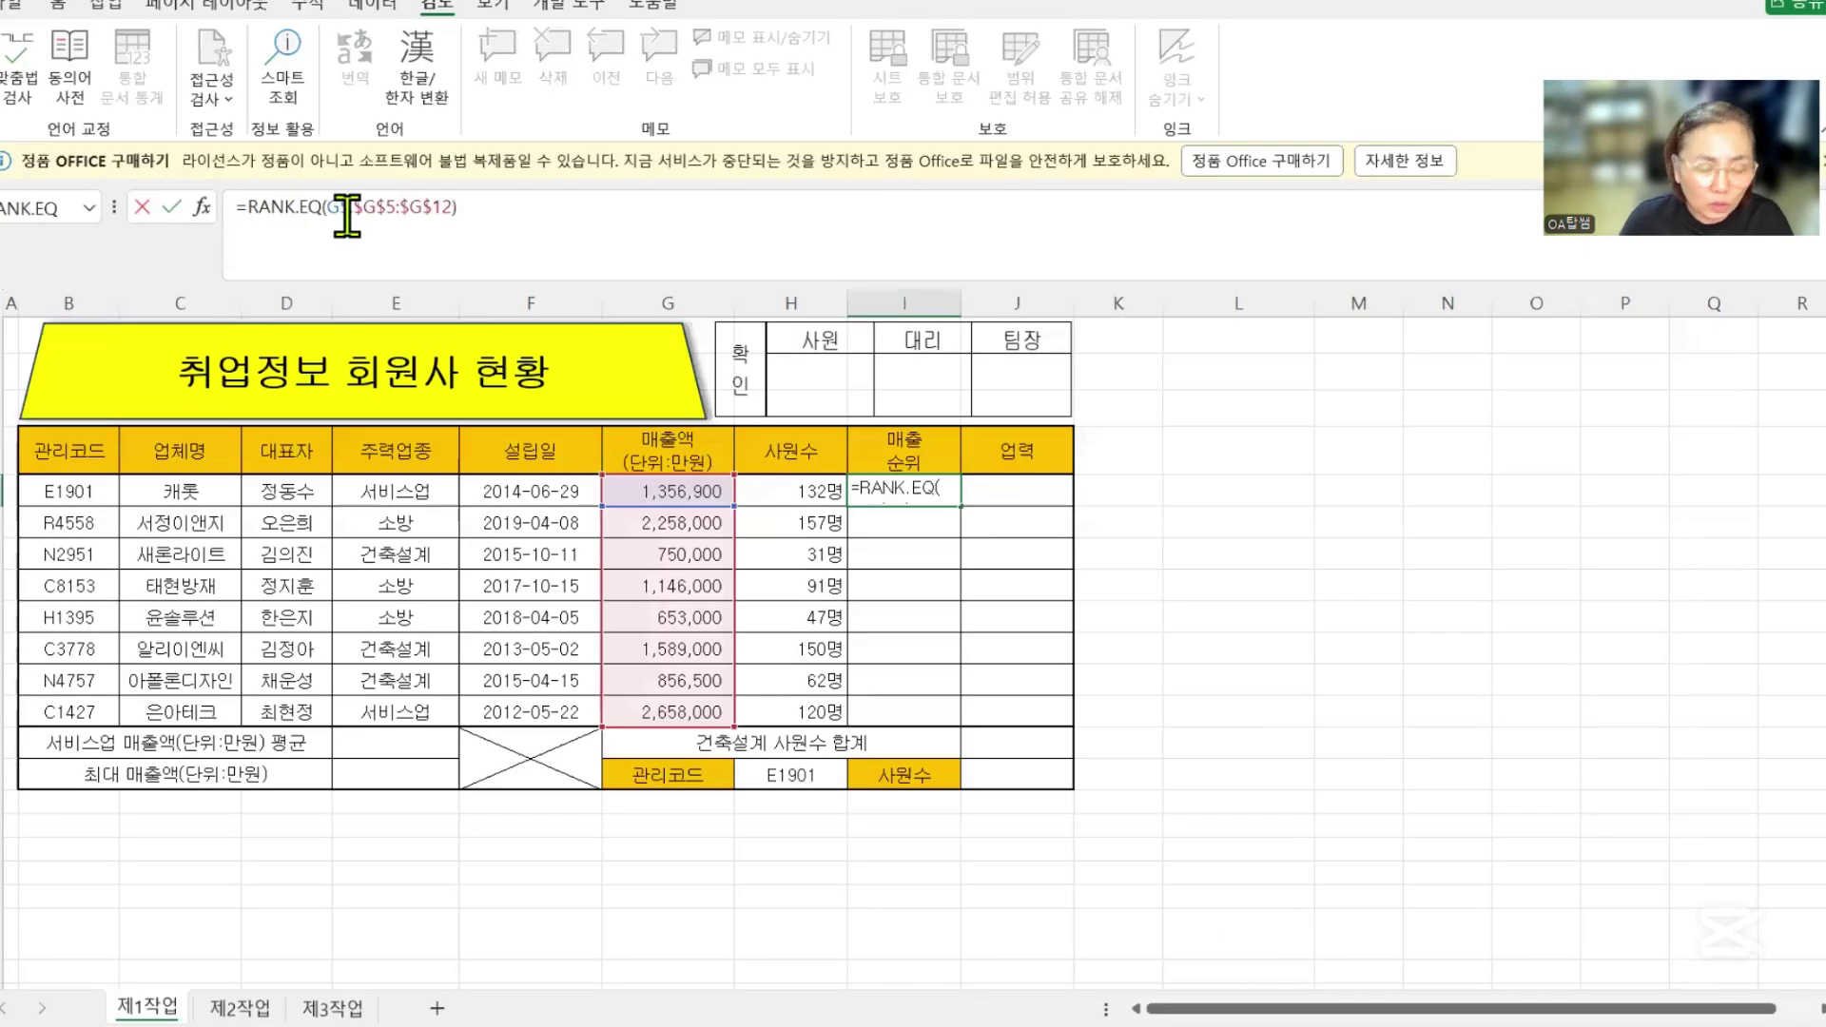
{"action": "type", "text": "I"}
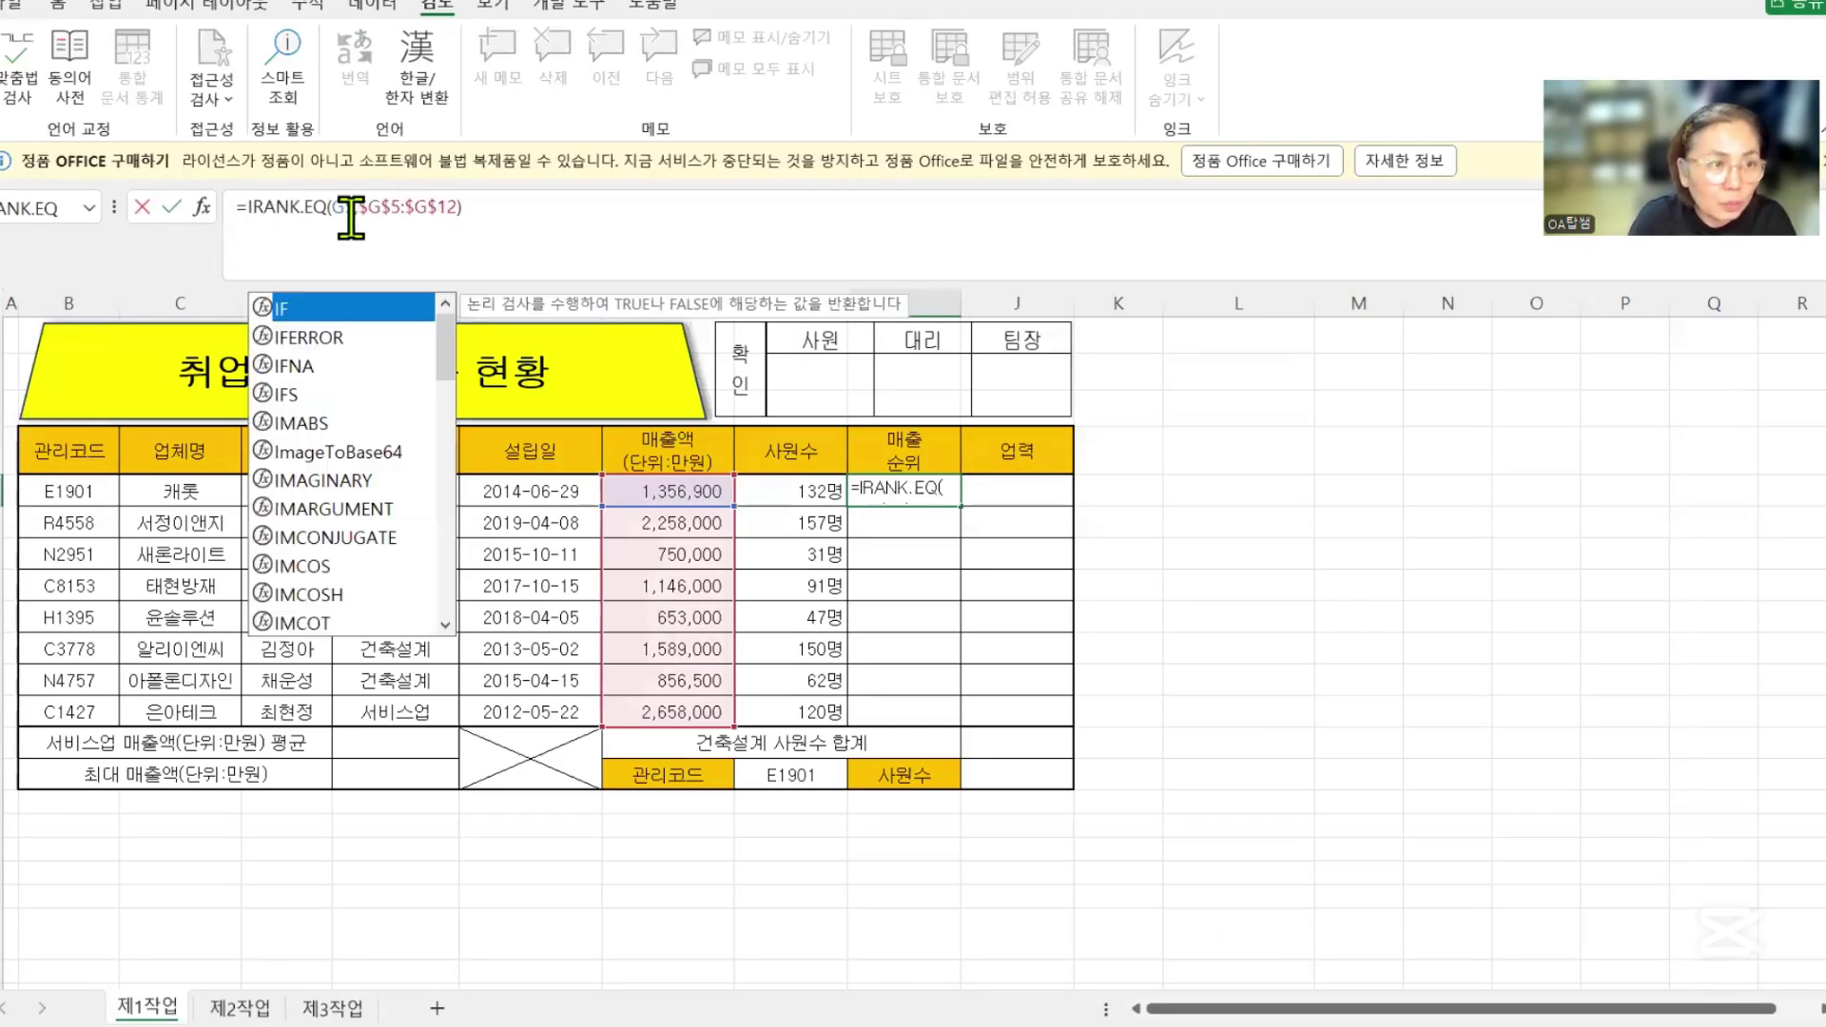
{"action": "type", "text": "F("}
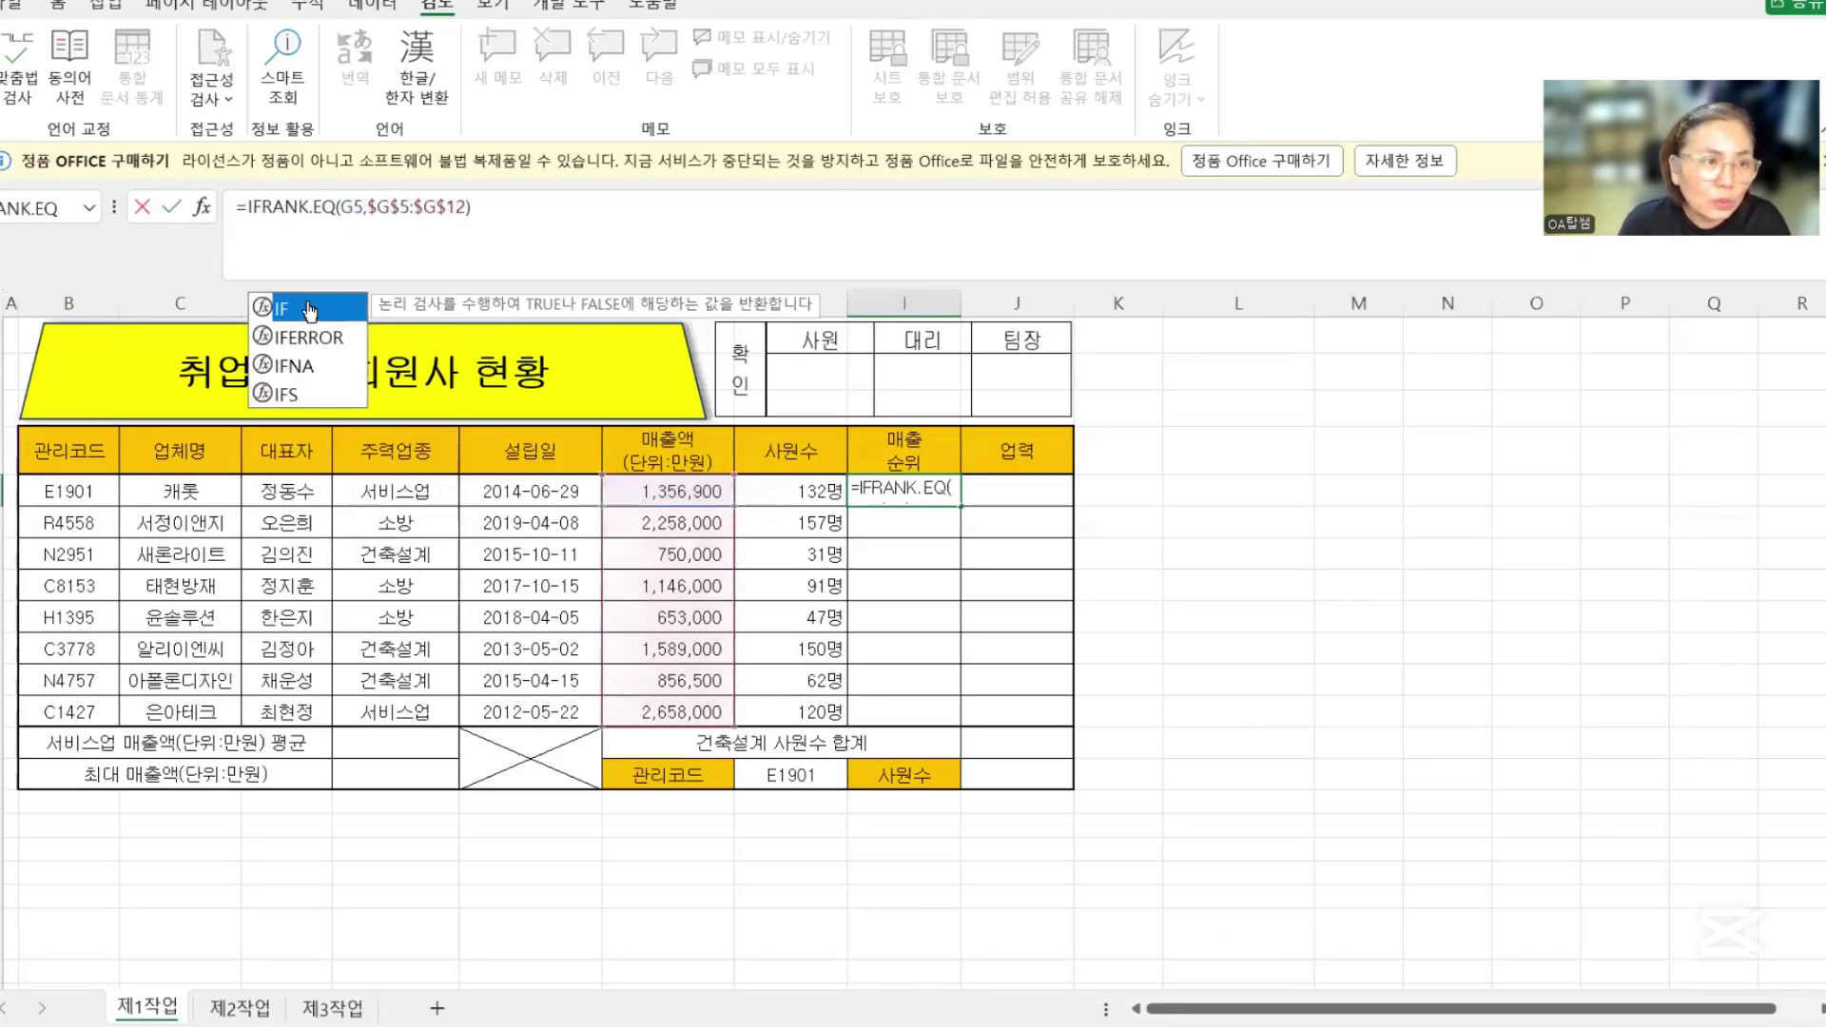
{"action": "left_click", "coordinate": [495, 203]}
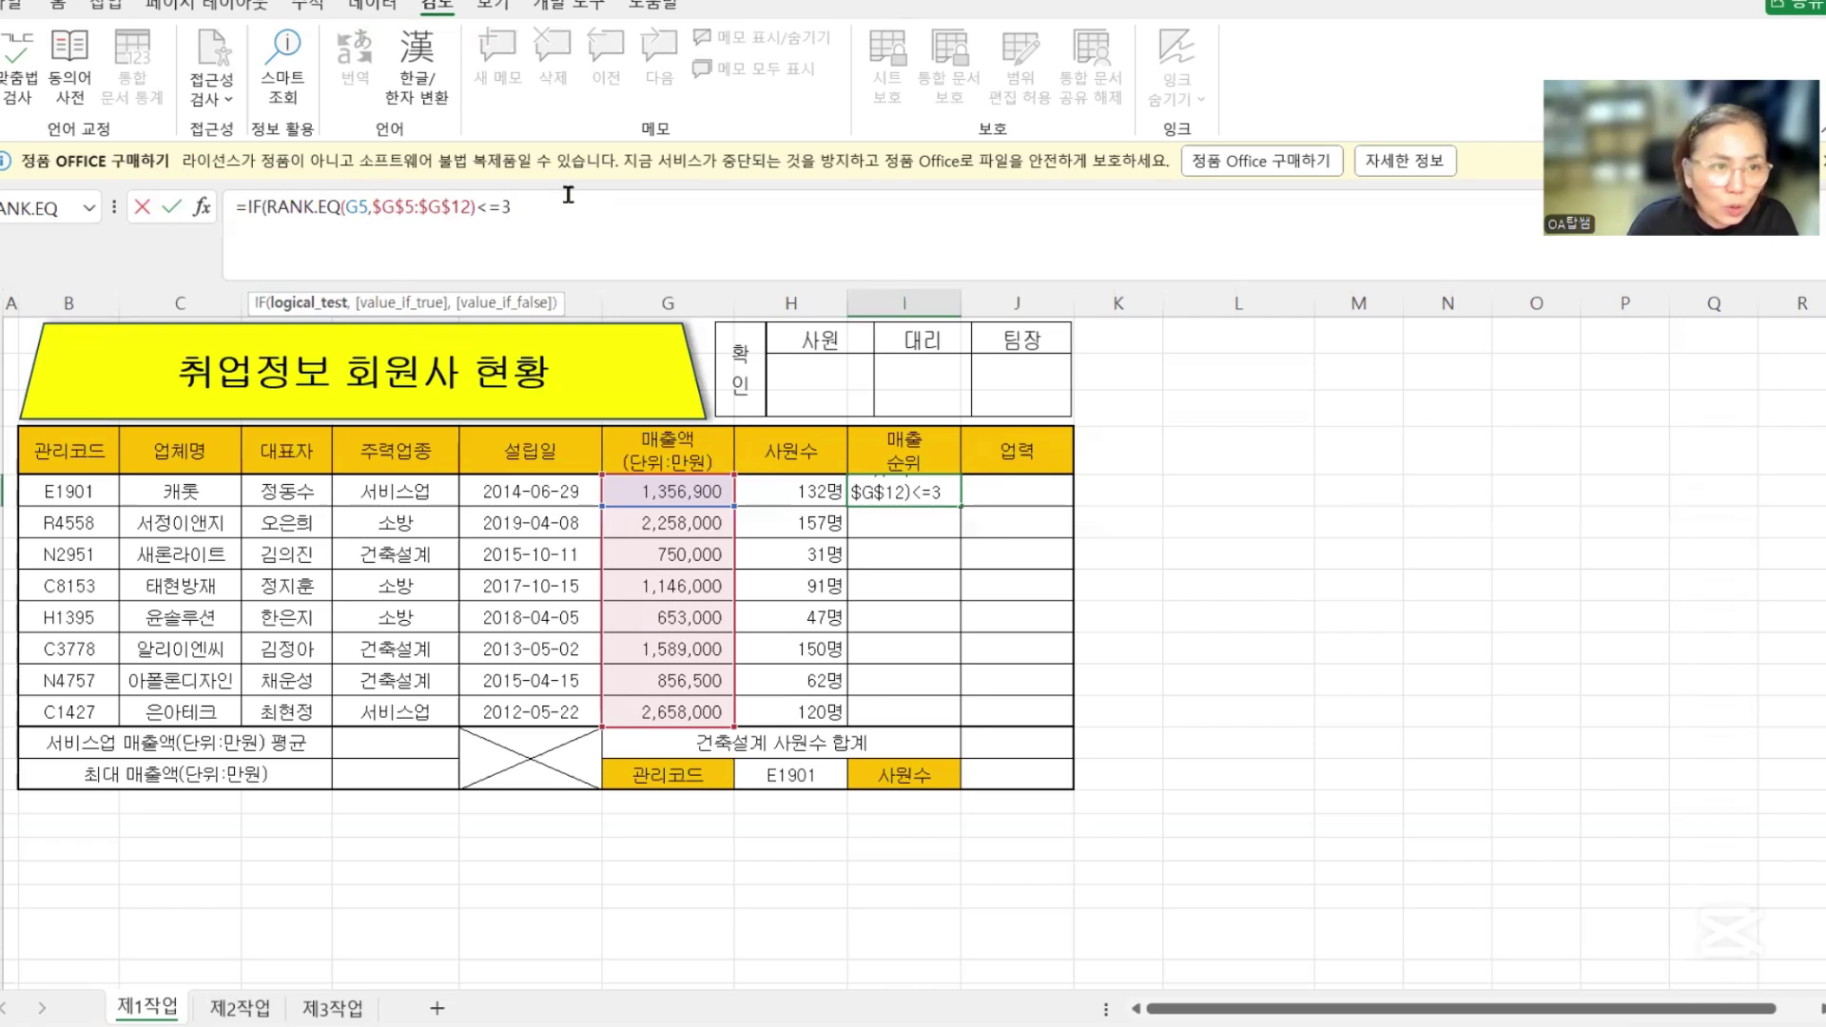
{"action": "type", "text": "<=3,"}
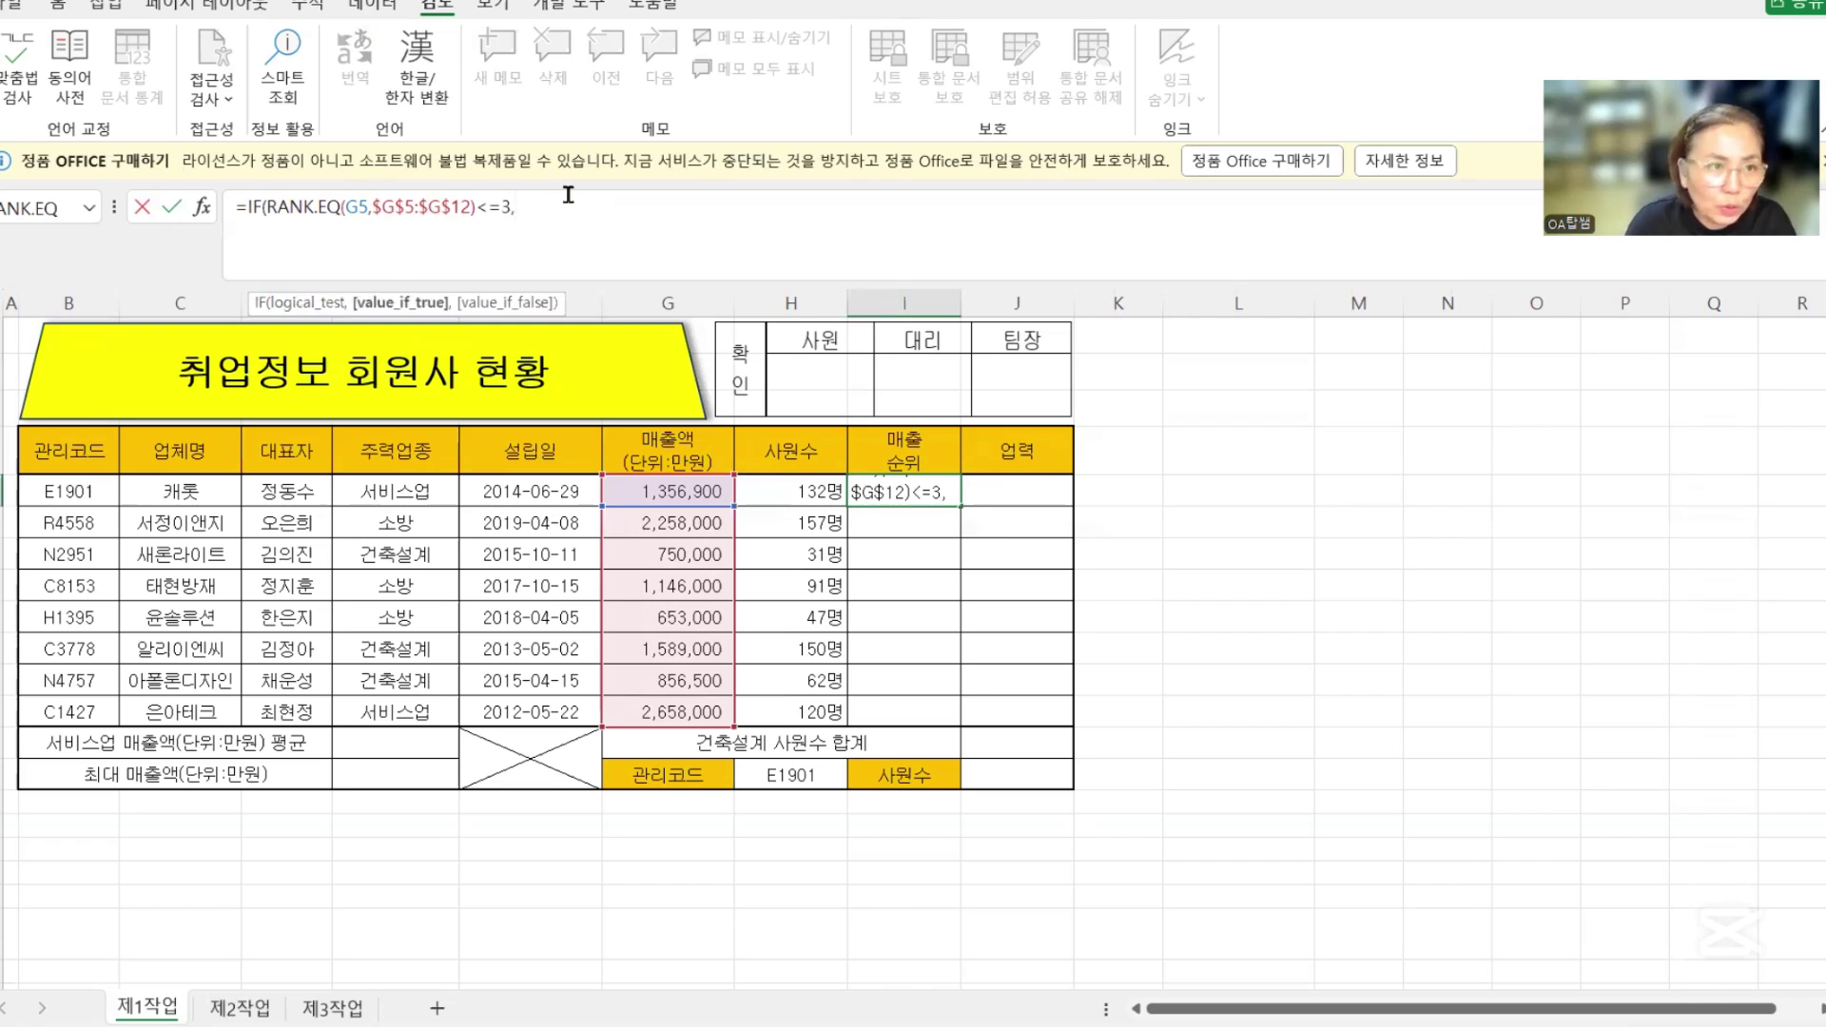
- Complete the IF formula in I5 with a copy of RANK.EQ(G5,$G$5:$G$12) as the true value and "" as the false value
{"action": "left_click_drag", "start_coordinate": [269, 203], "coordinate": [482, 204]}
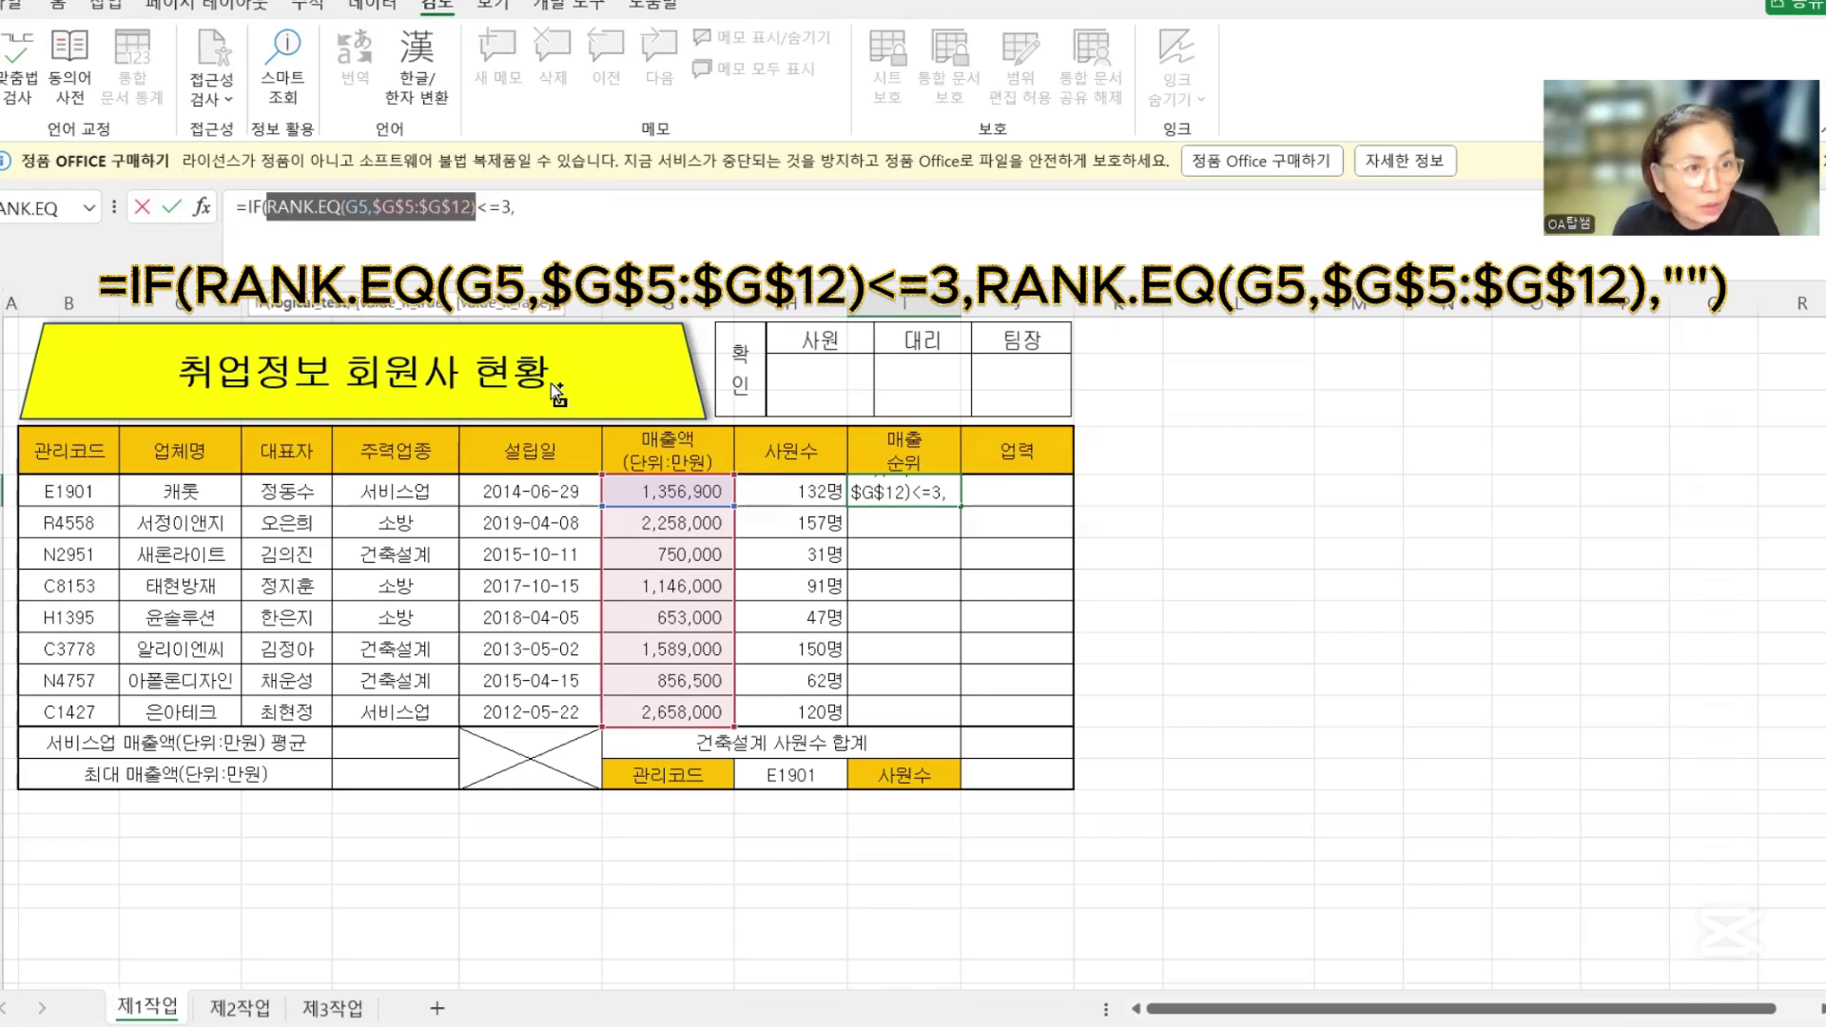
{"action": "left_click", "coordinate": [535, 211]}
{"action": "key", "text": "ctrl+v"}
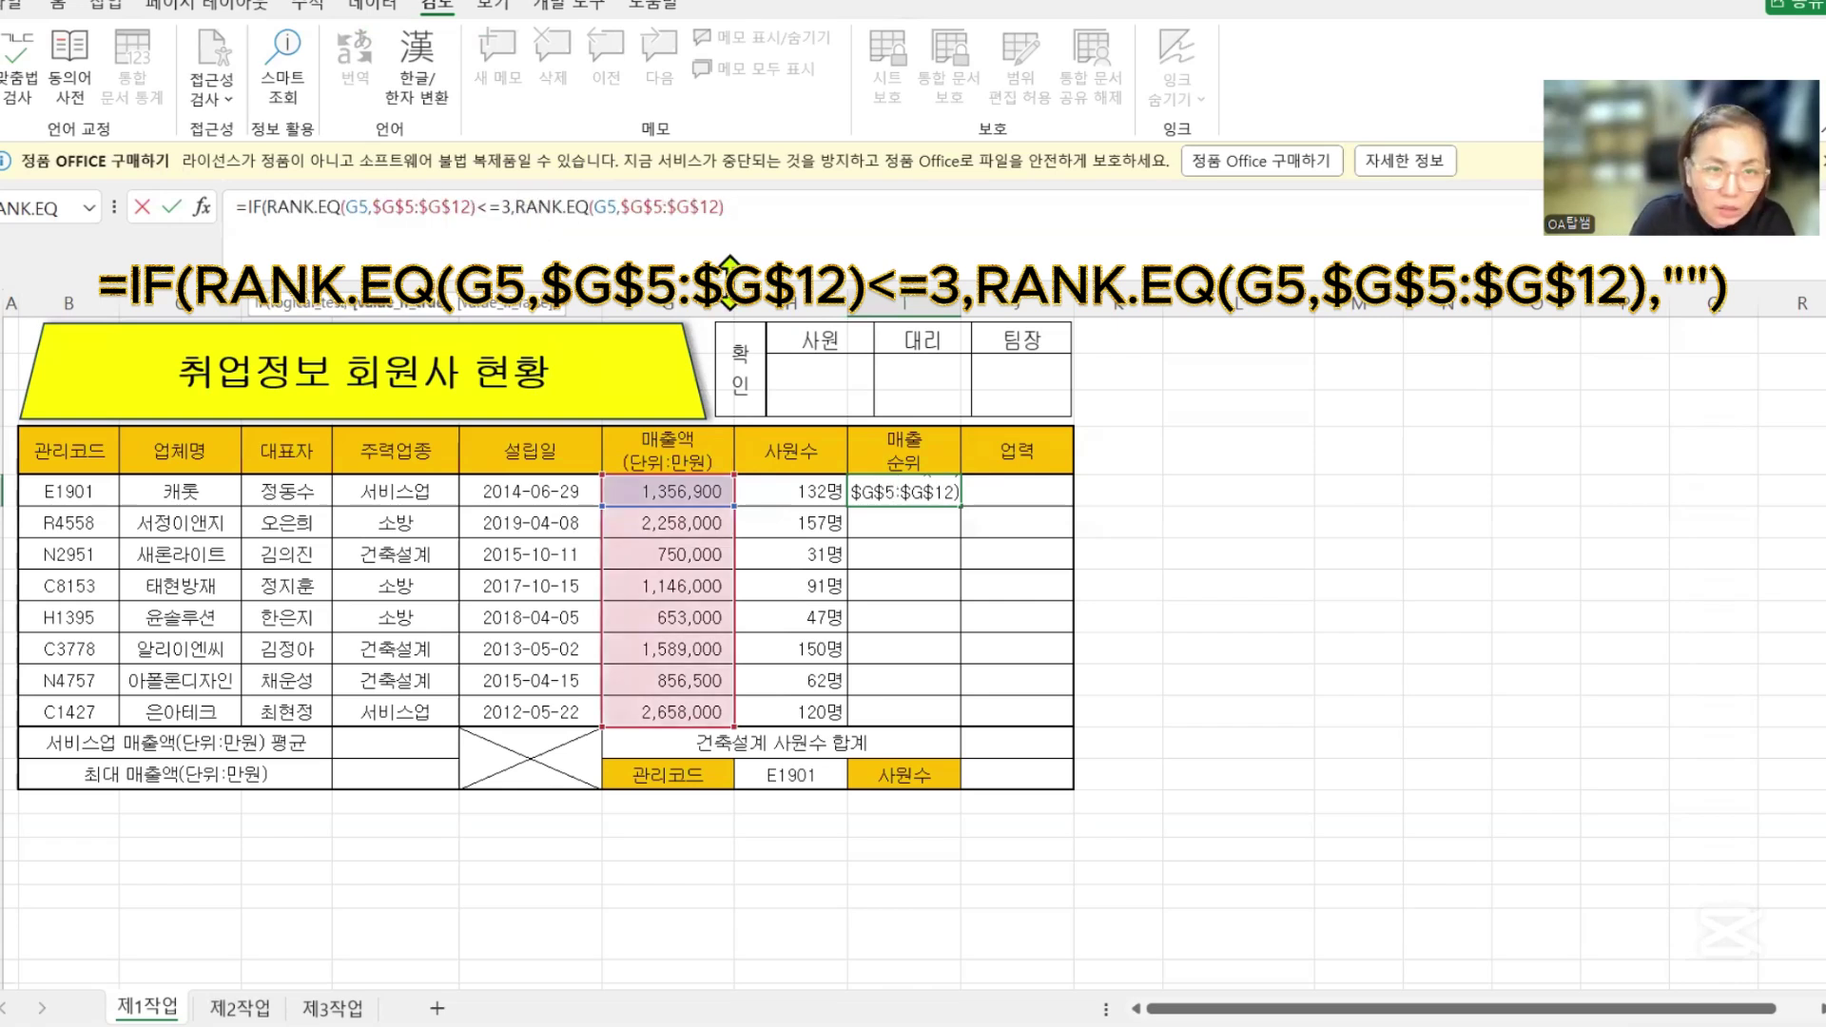
{"action": "type", "text": ","}
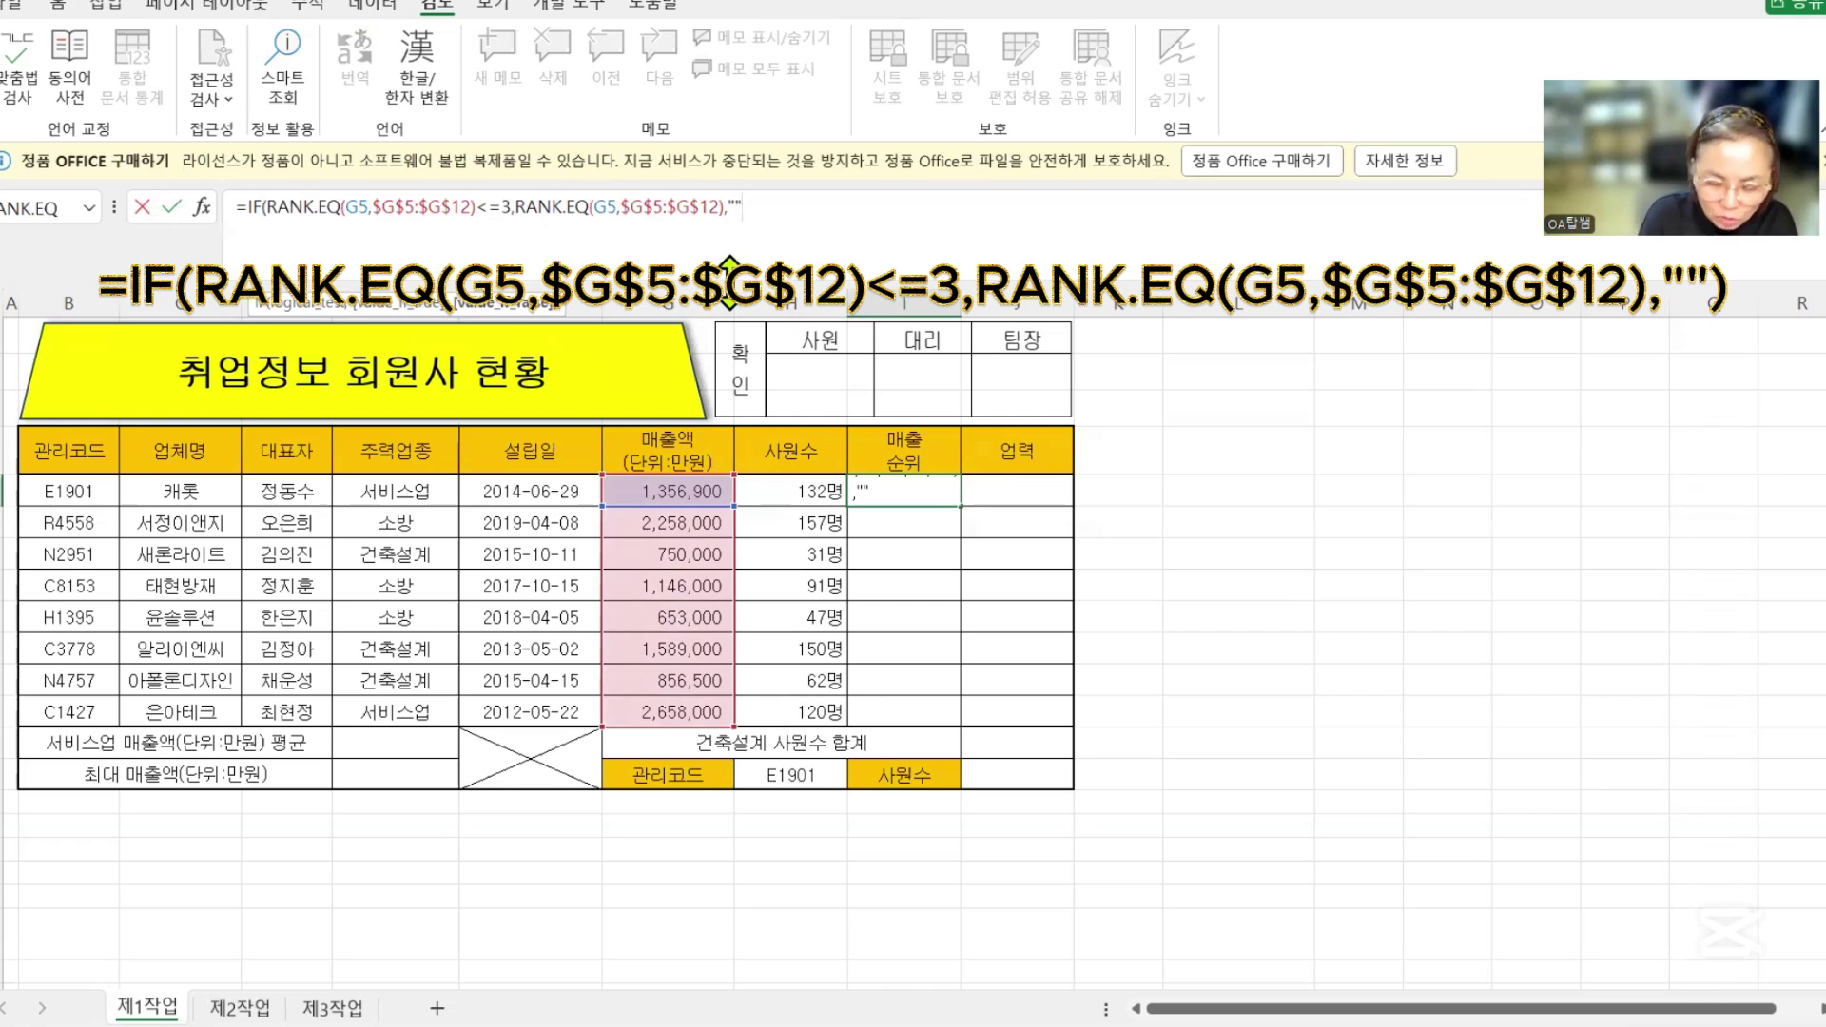
{"action": "type", "text": "\"\")"}
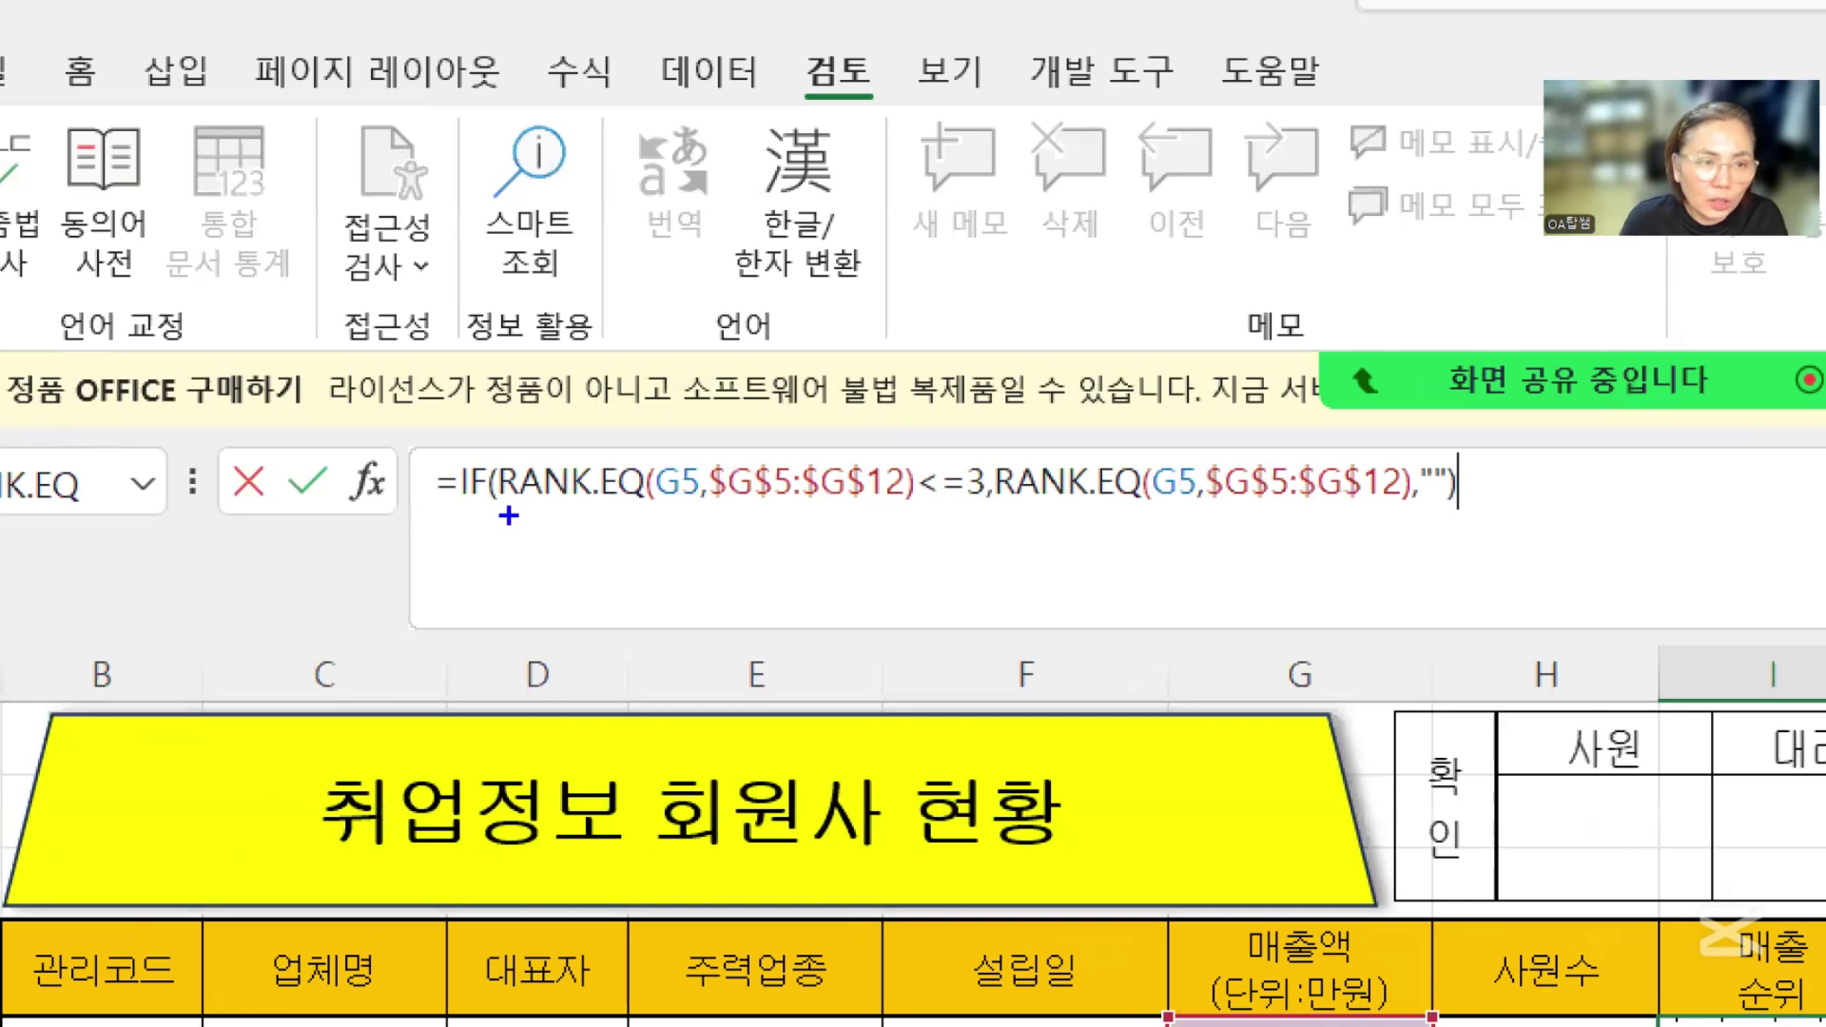
{"action": "mouse_move", "coordinate": [410, 419]}
{"action": "left_mouse_down"}
{"action": "mouse_move", "coordinate": [819, 513]}
{"action": "mouse_move", "coordinate": [1665, 555]}
{"action": "left_mouse_up"}
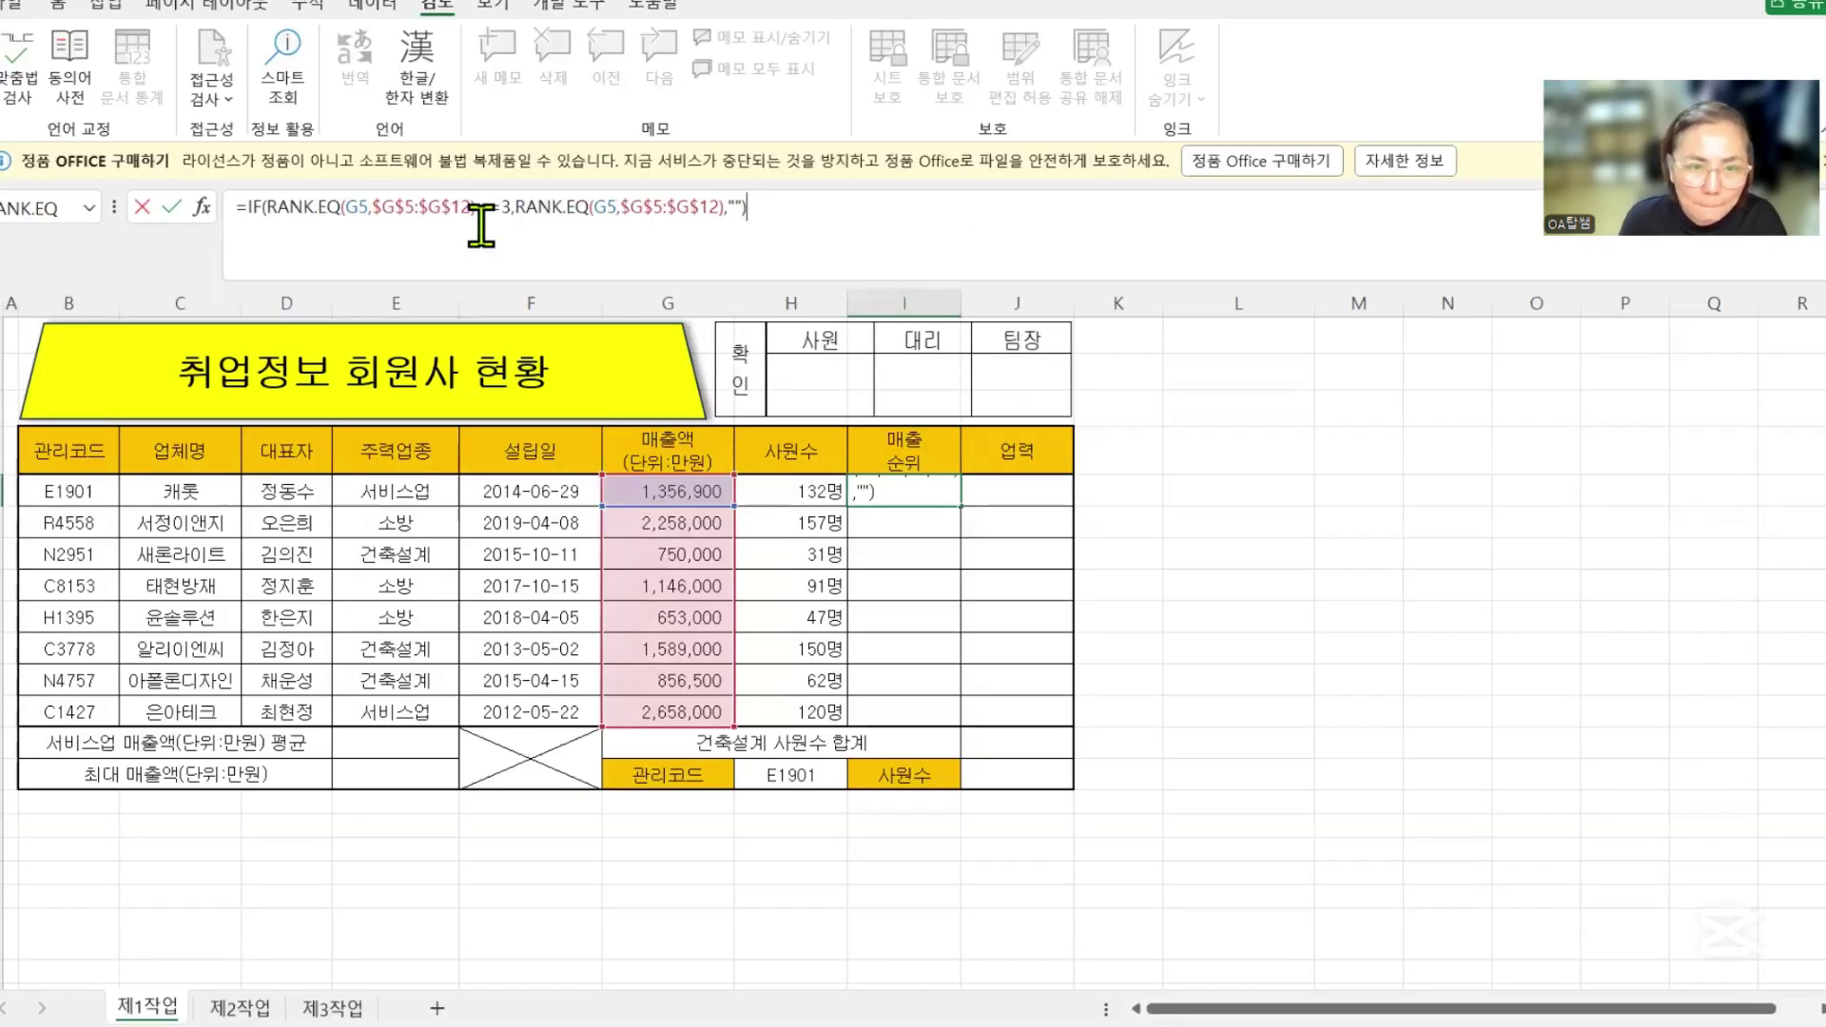
{"action": "key", "text": "Return"}
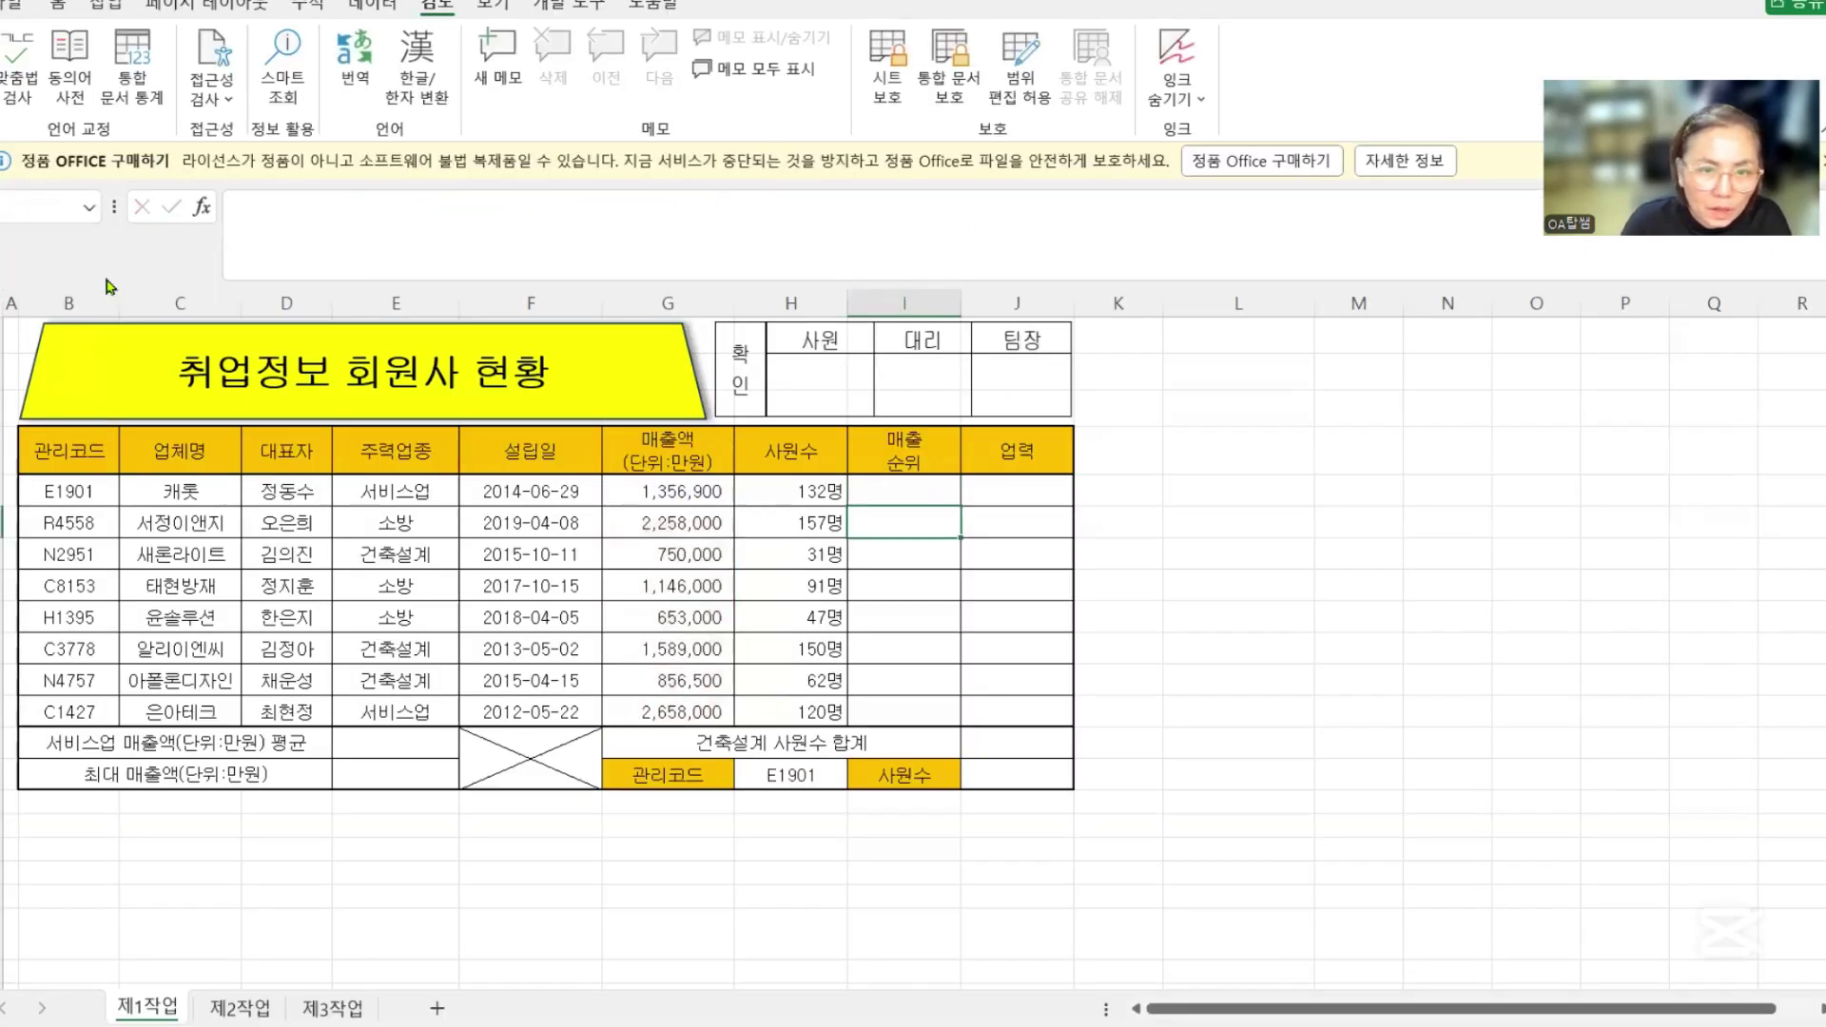
- Fill the IF rank formula from I5 down to I12 in the 매출순위 column
{"action": "left_click", "coordinate": [935, 489]}
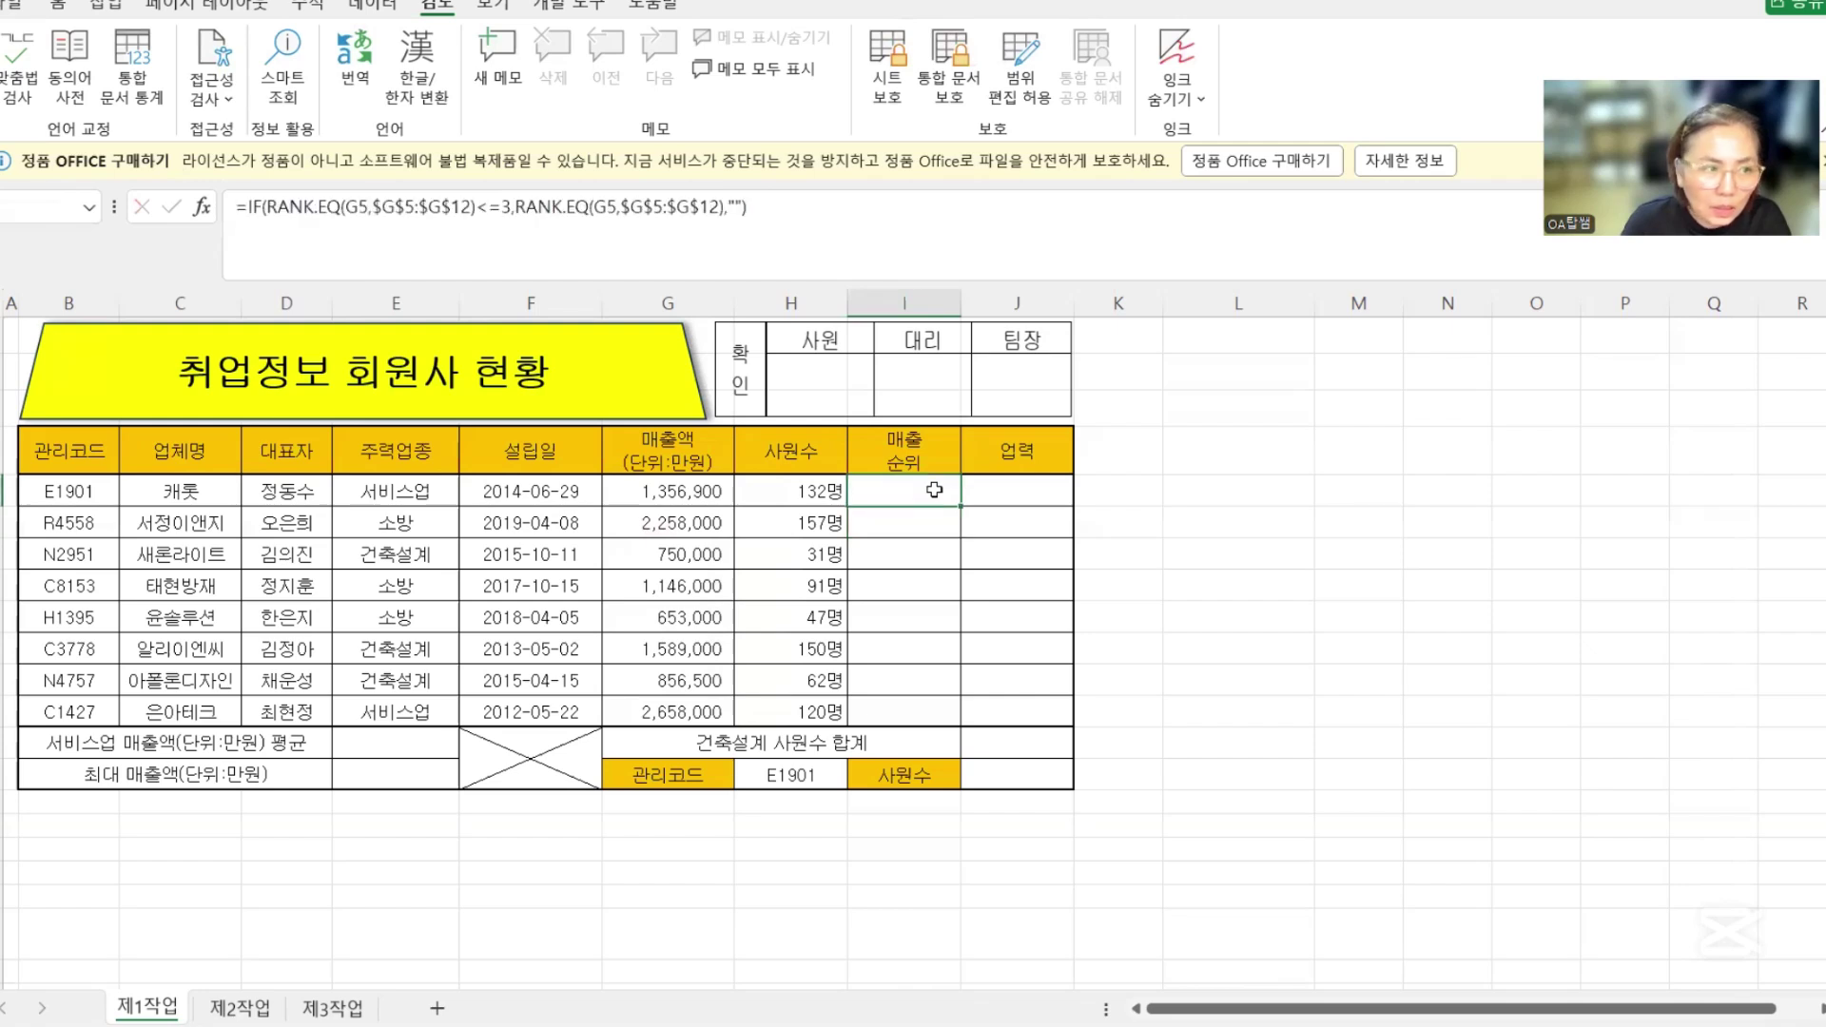
{"action": "left_click_drag", "start_coordinate": [959, 507], "coordinate": [959, 716]}
{"action": "left_click", "coordinate": [1210, 611]}
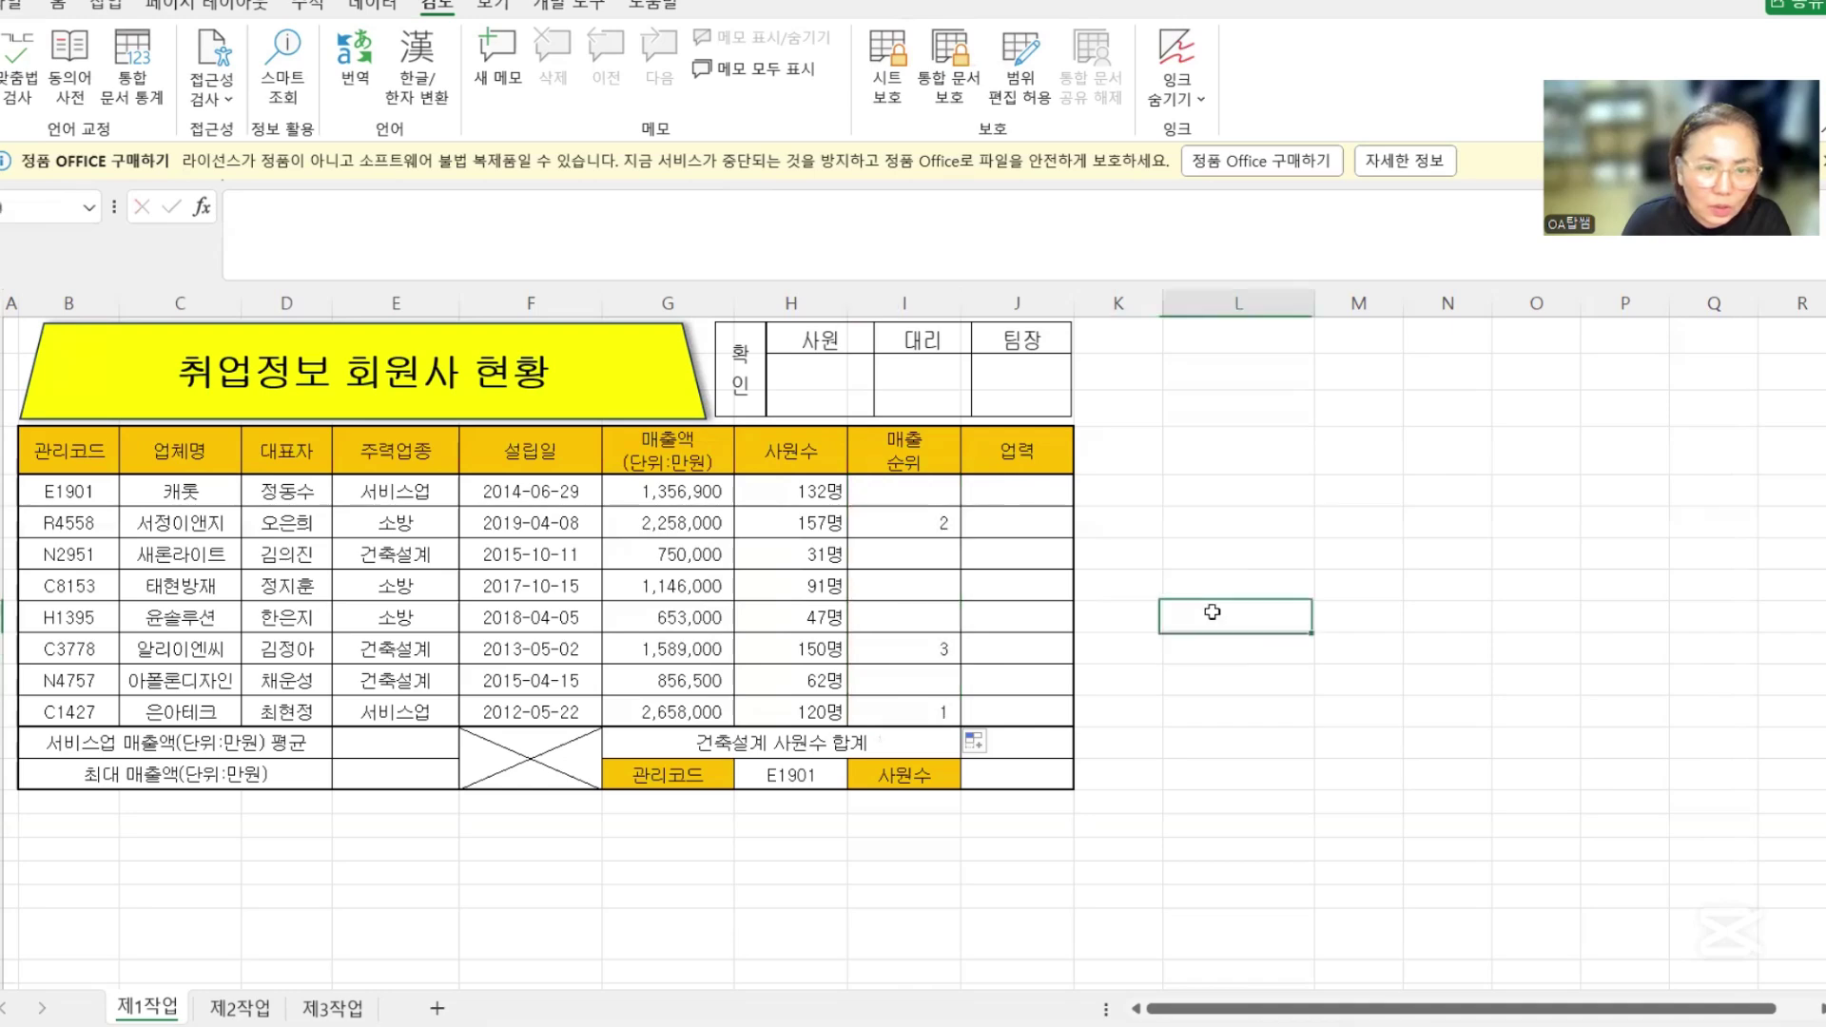
- Select cell J5, switch to the exam PDF and read instruction (2) for calculating 업력
{"action": "left_click", "coordinate": [1033, 493]}
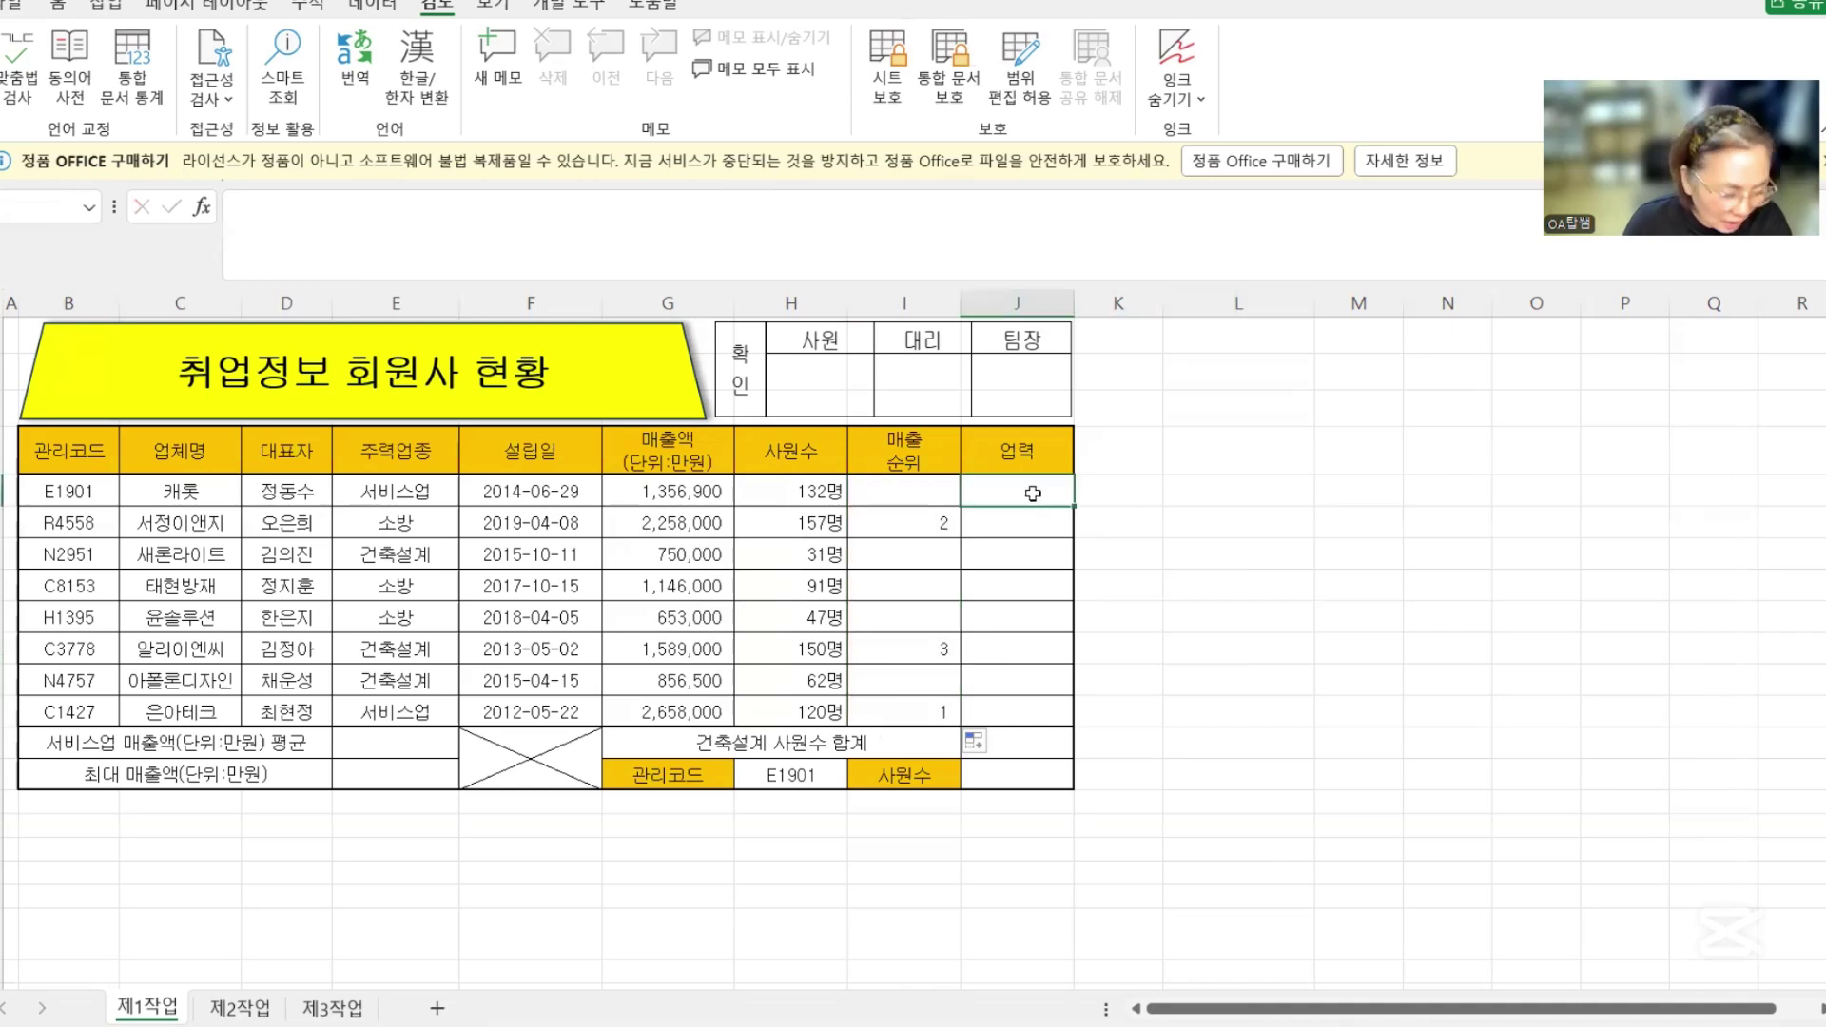
{"action": "left_click", "coordinate": [1144, 1026]}
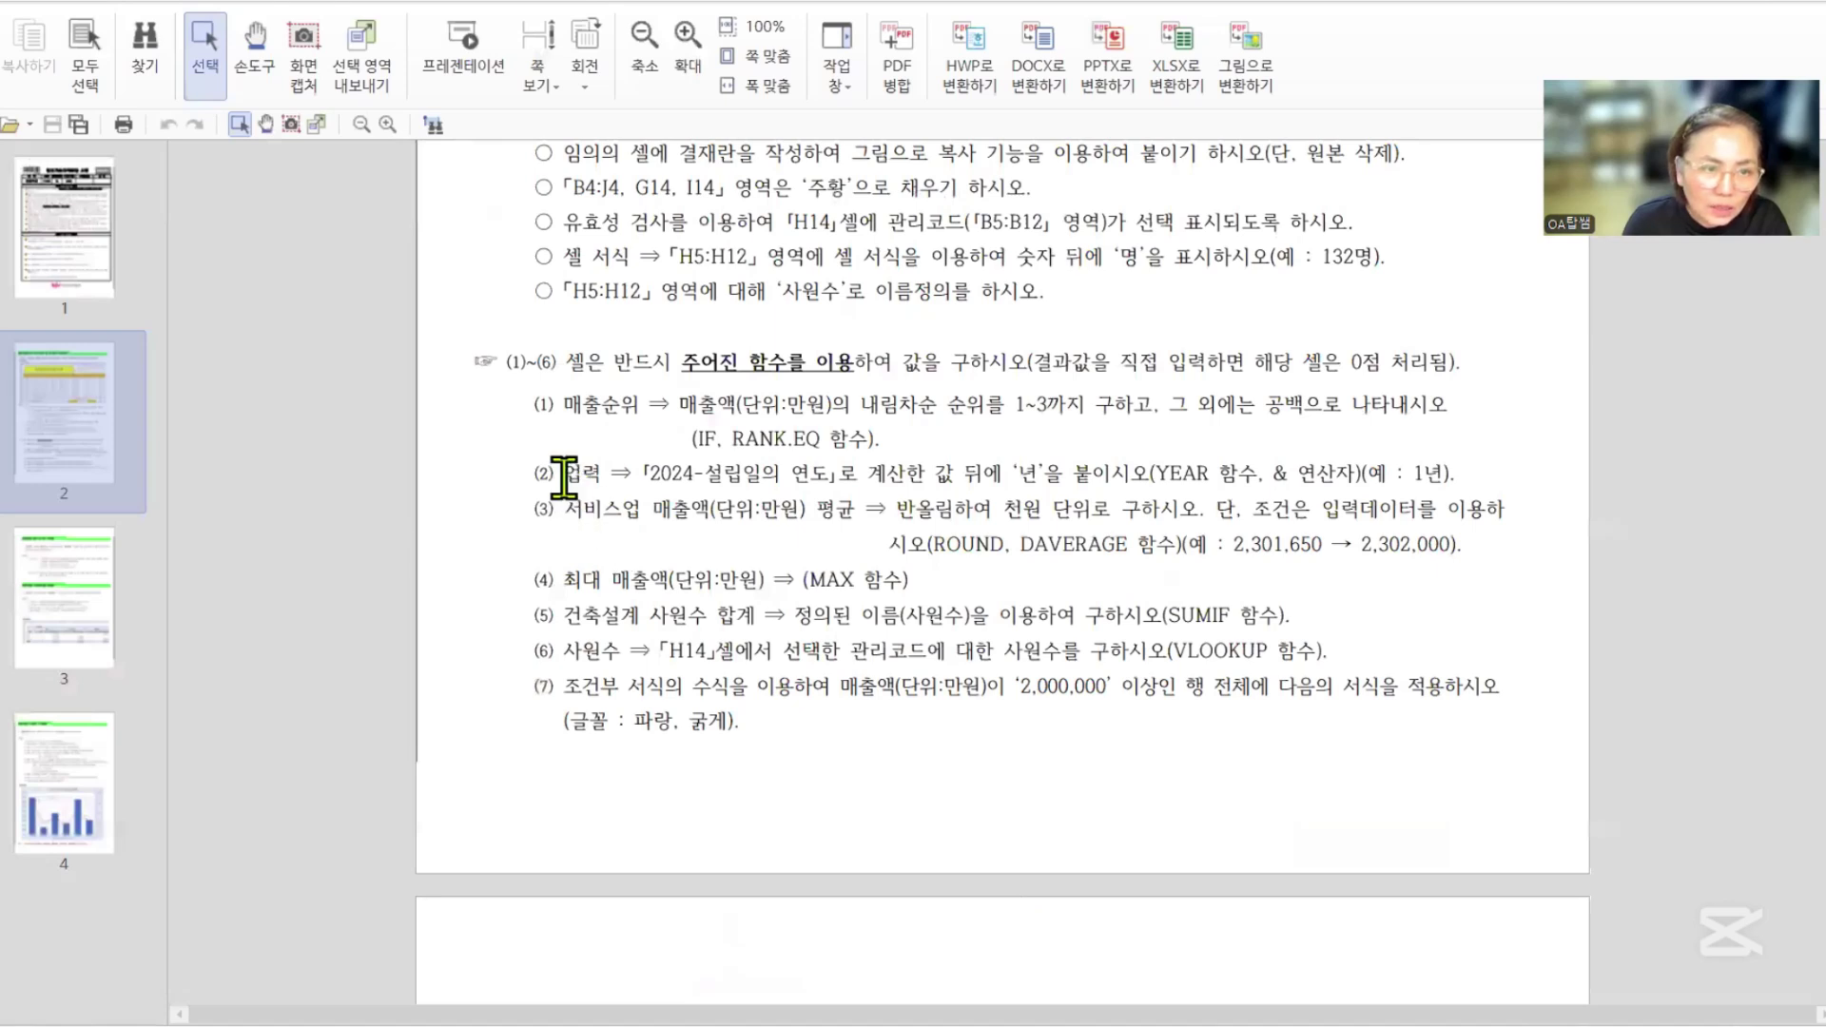
{"action": "left_click_drag", "start_coordinate": [561, 475], "coordinate": [849, 466]}
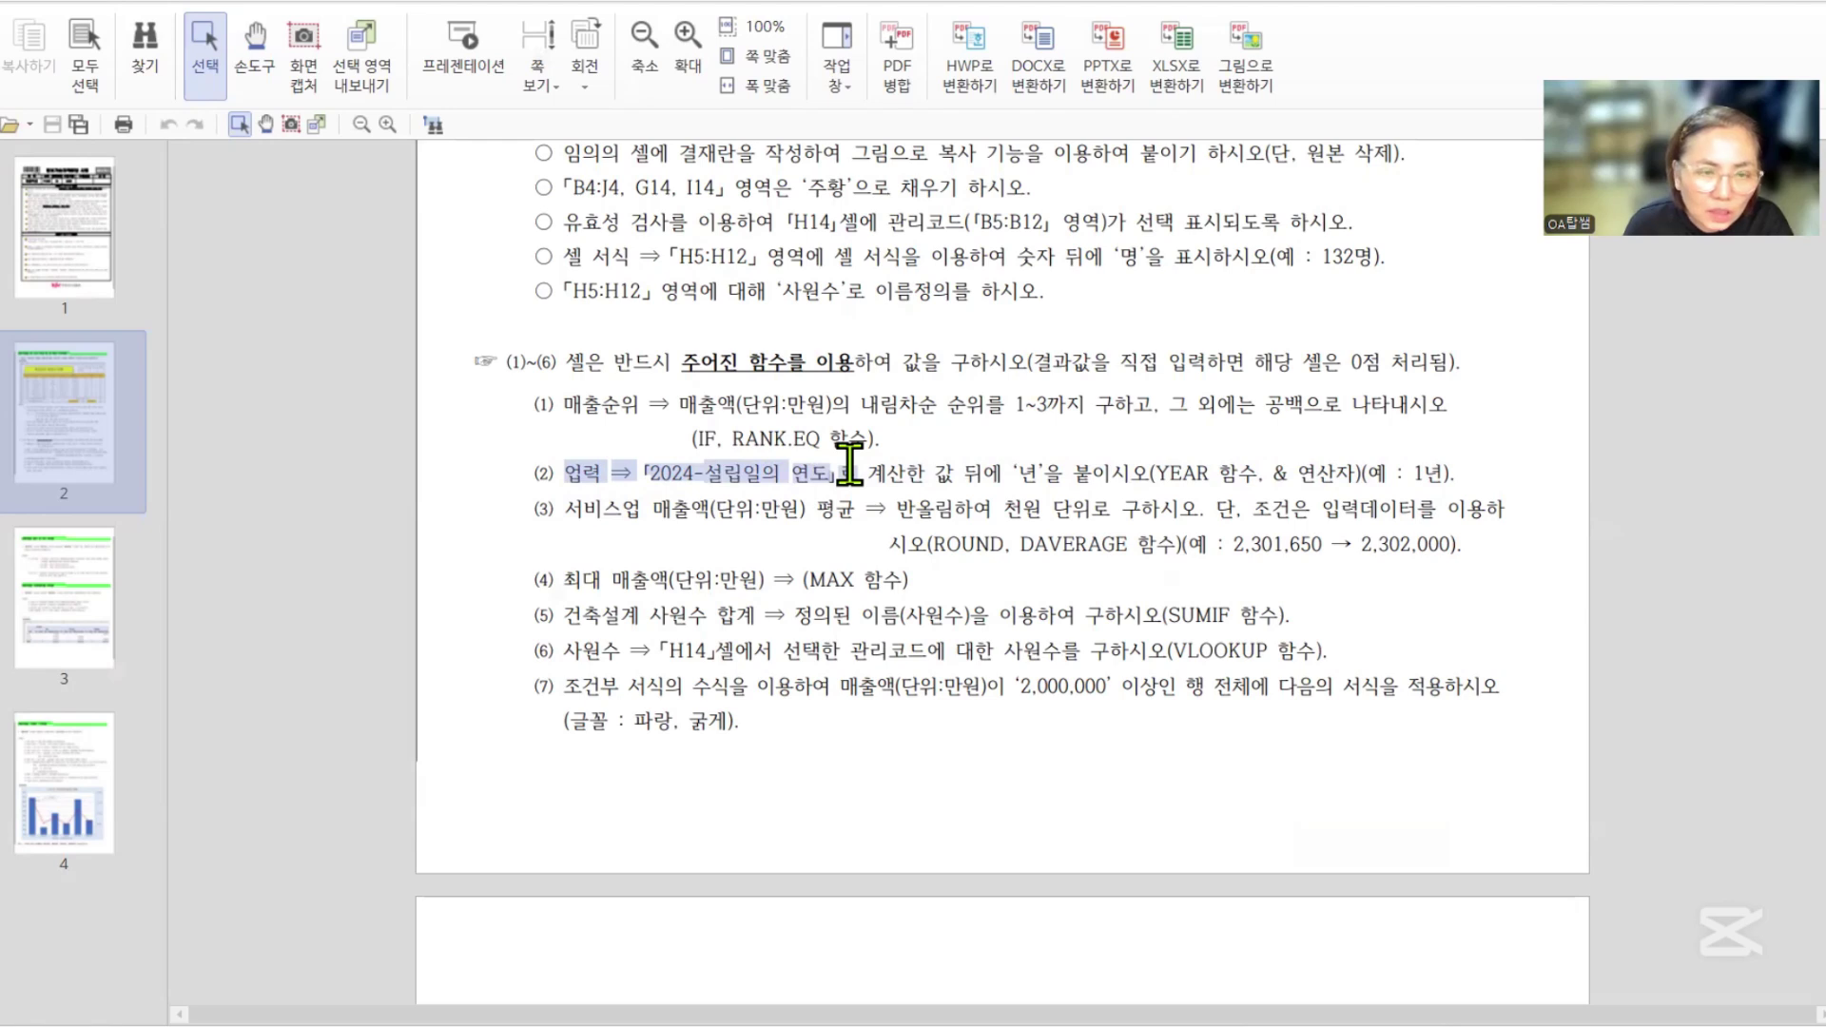
{"action": "left_click_drag", "start_coordinate": [850, 466], "coordinate": [1473, 473]}
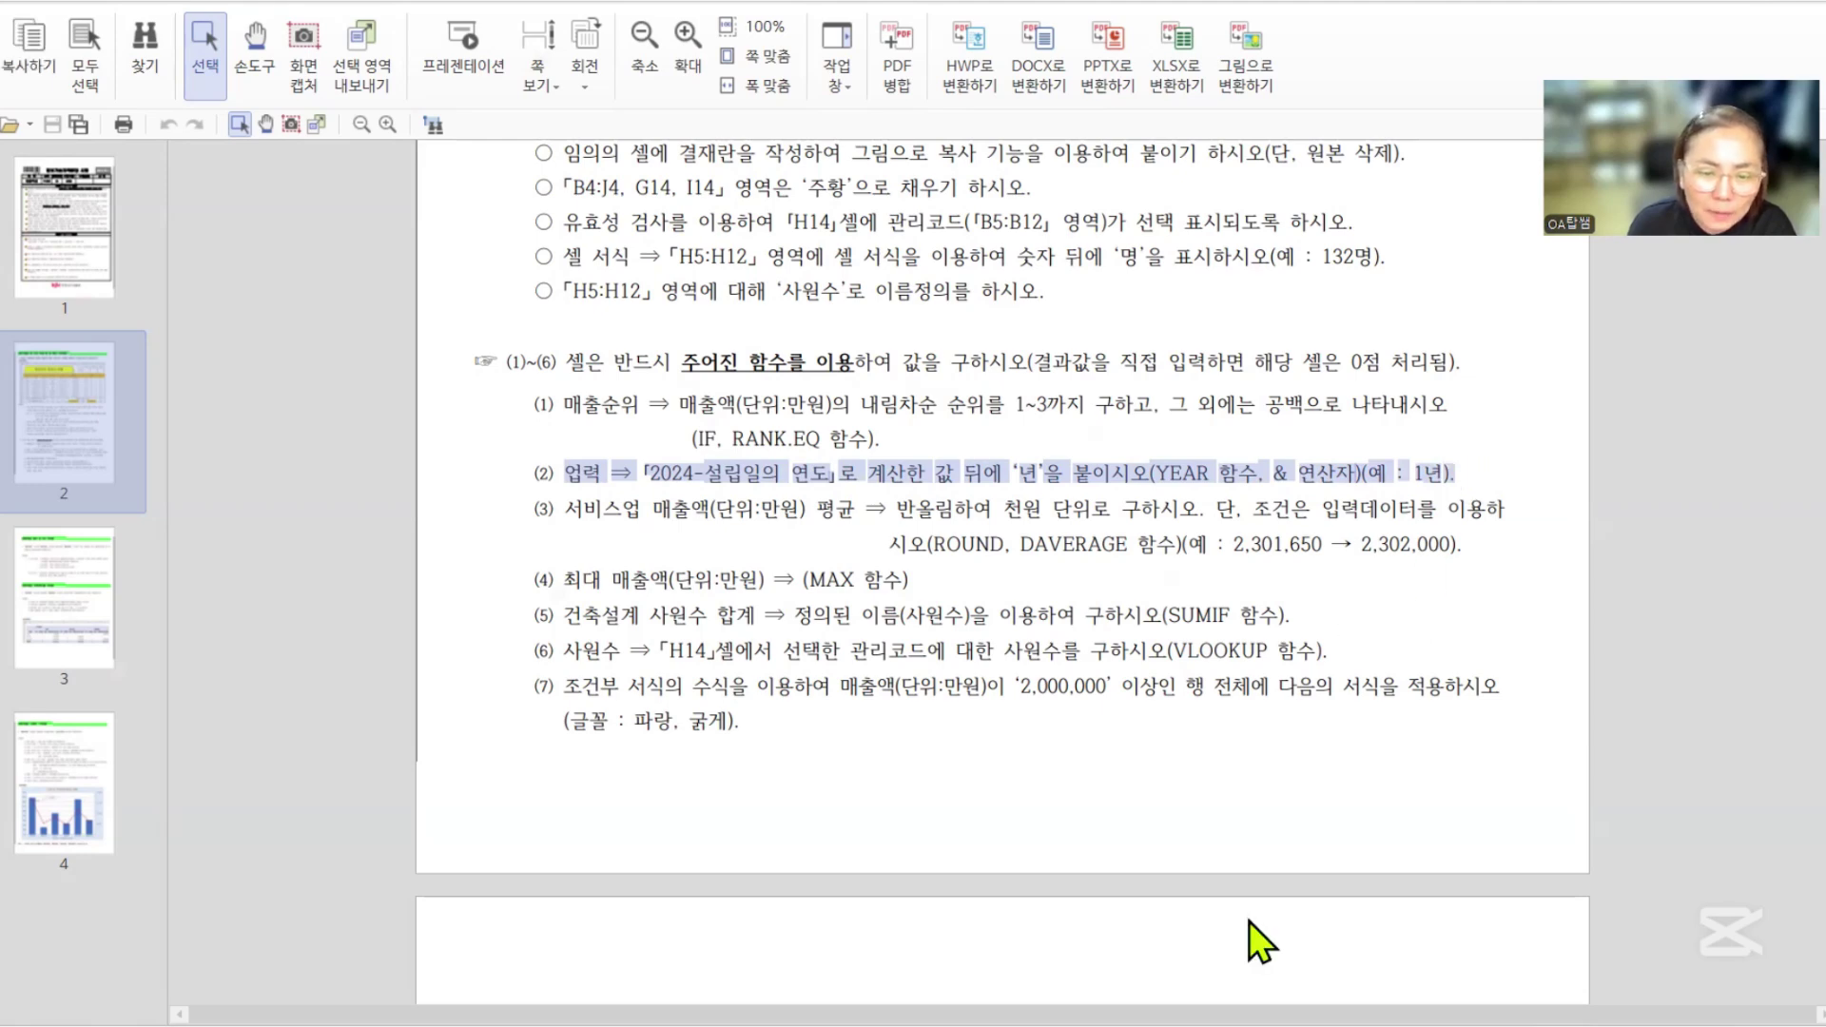
- Switch back to the Excel worksheet and enter the formula =2024-YEAR(F5) in cell J5 of the 업력 column
{"action": "key", "text": "alt+Tab"}
{"action": "left_click", "coordinate": [1021, 498]}
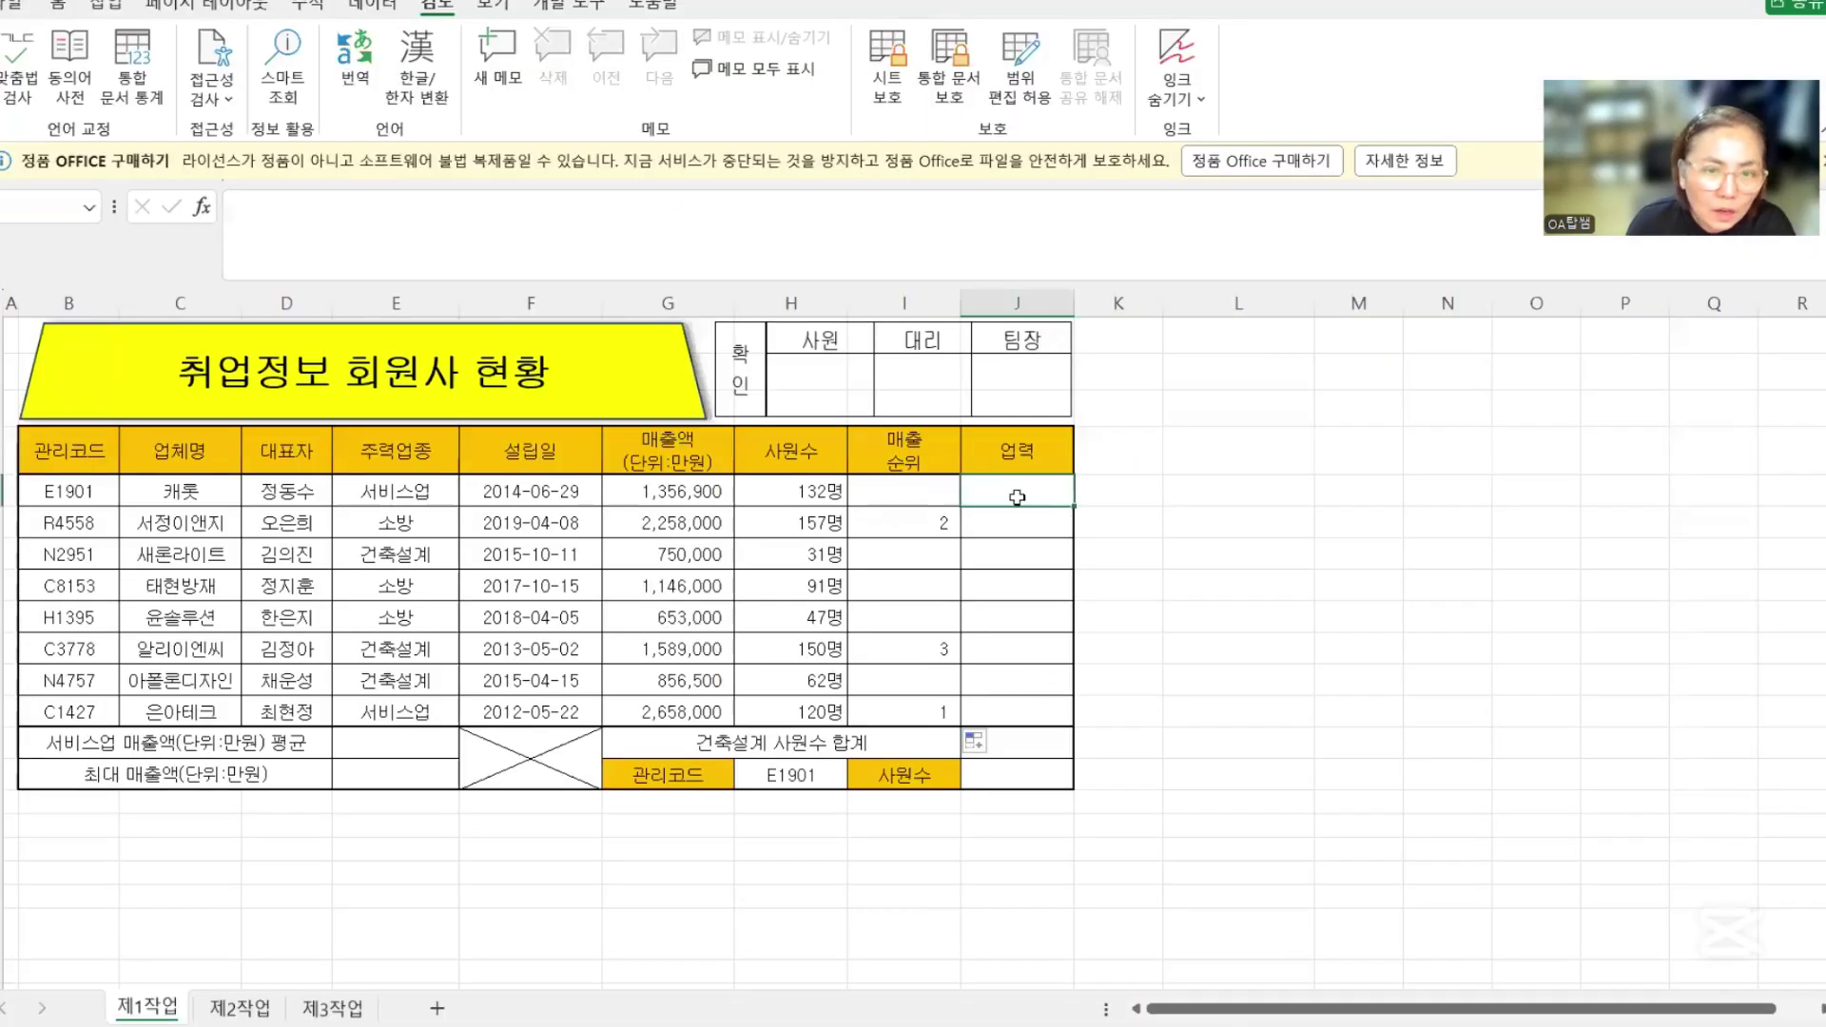
{"action": "type", "text": "202"}
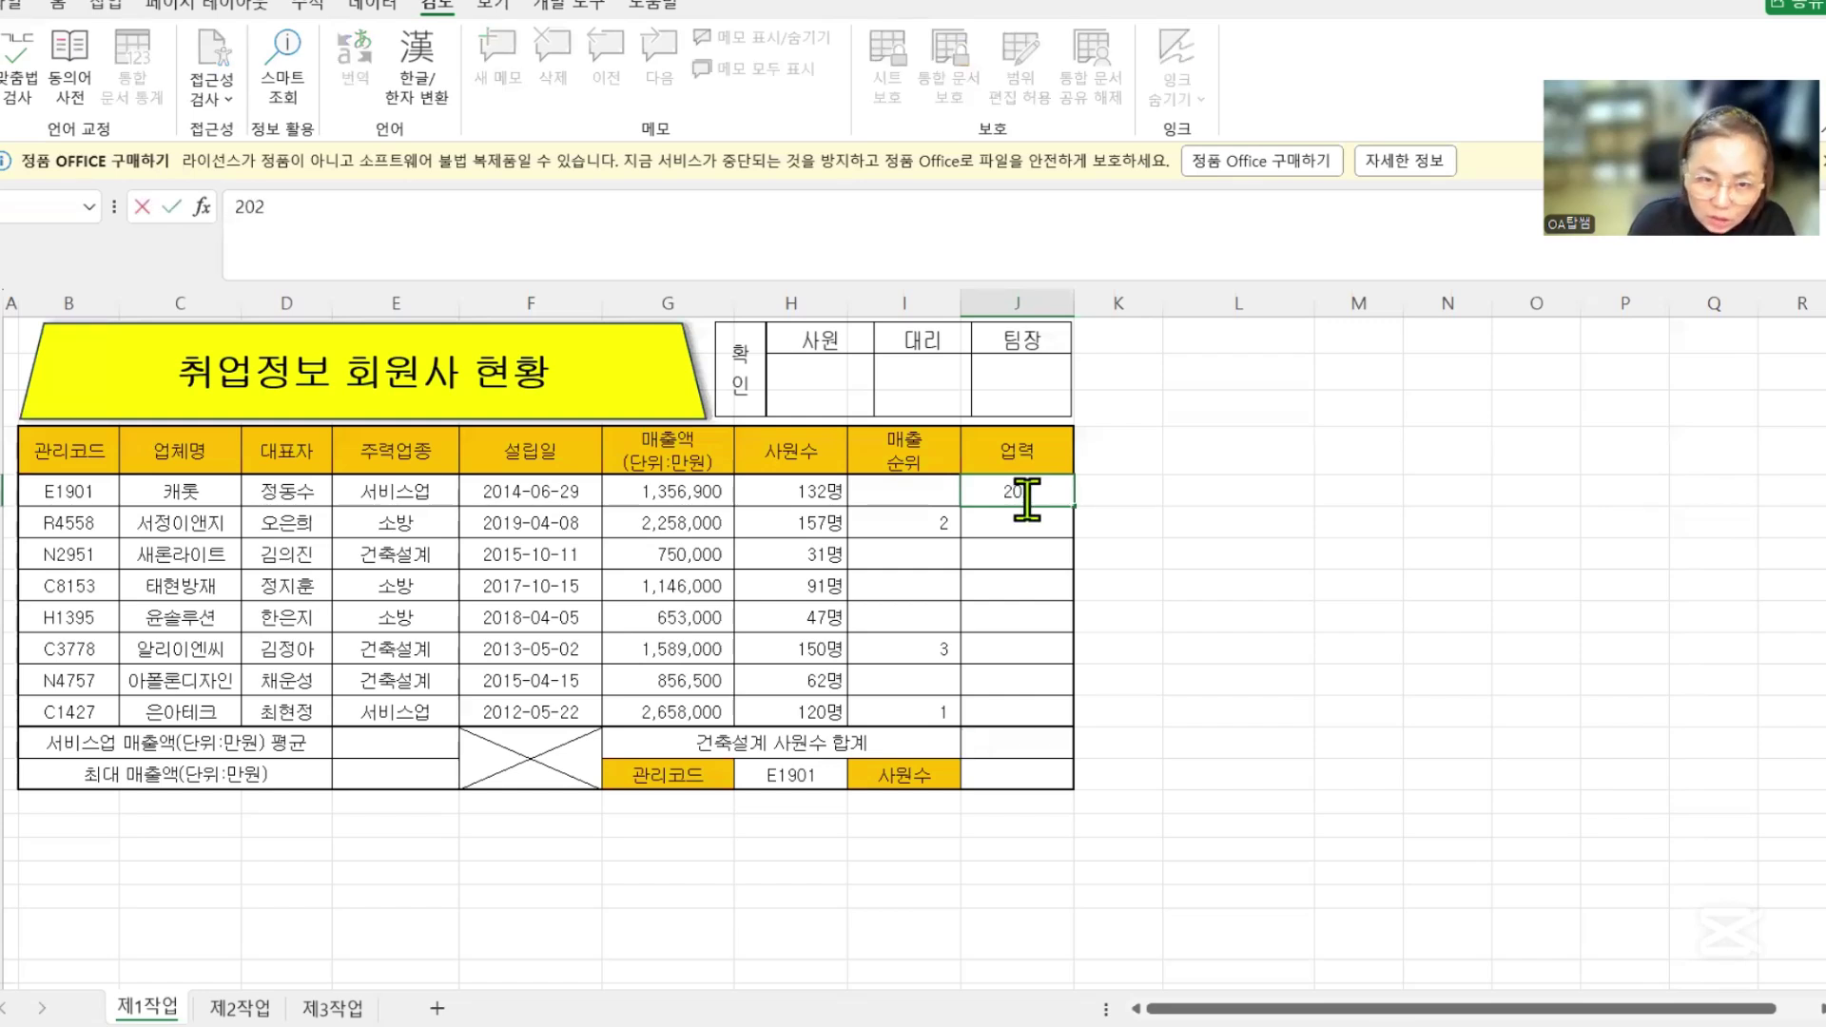
{"action": "key", "text": "BackSpace"}
{"action": "key", "text": "BackSpace"}
{"action": "key", "text": "BackSpace"}
{"action": "type", "text": "="}
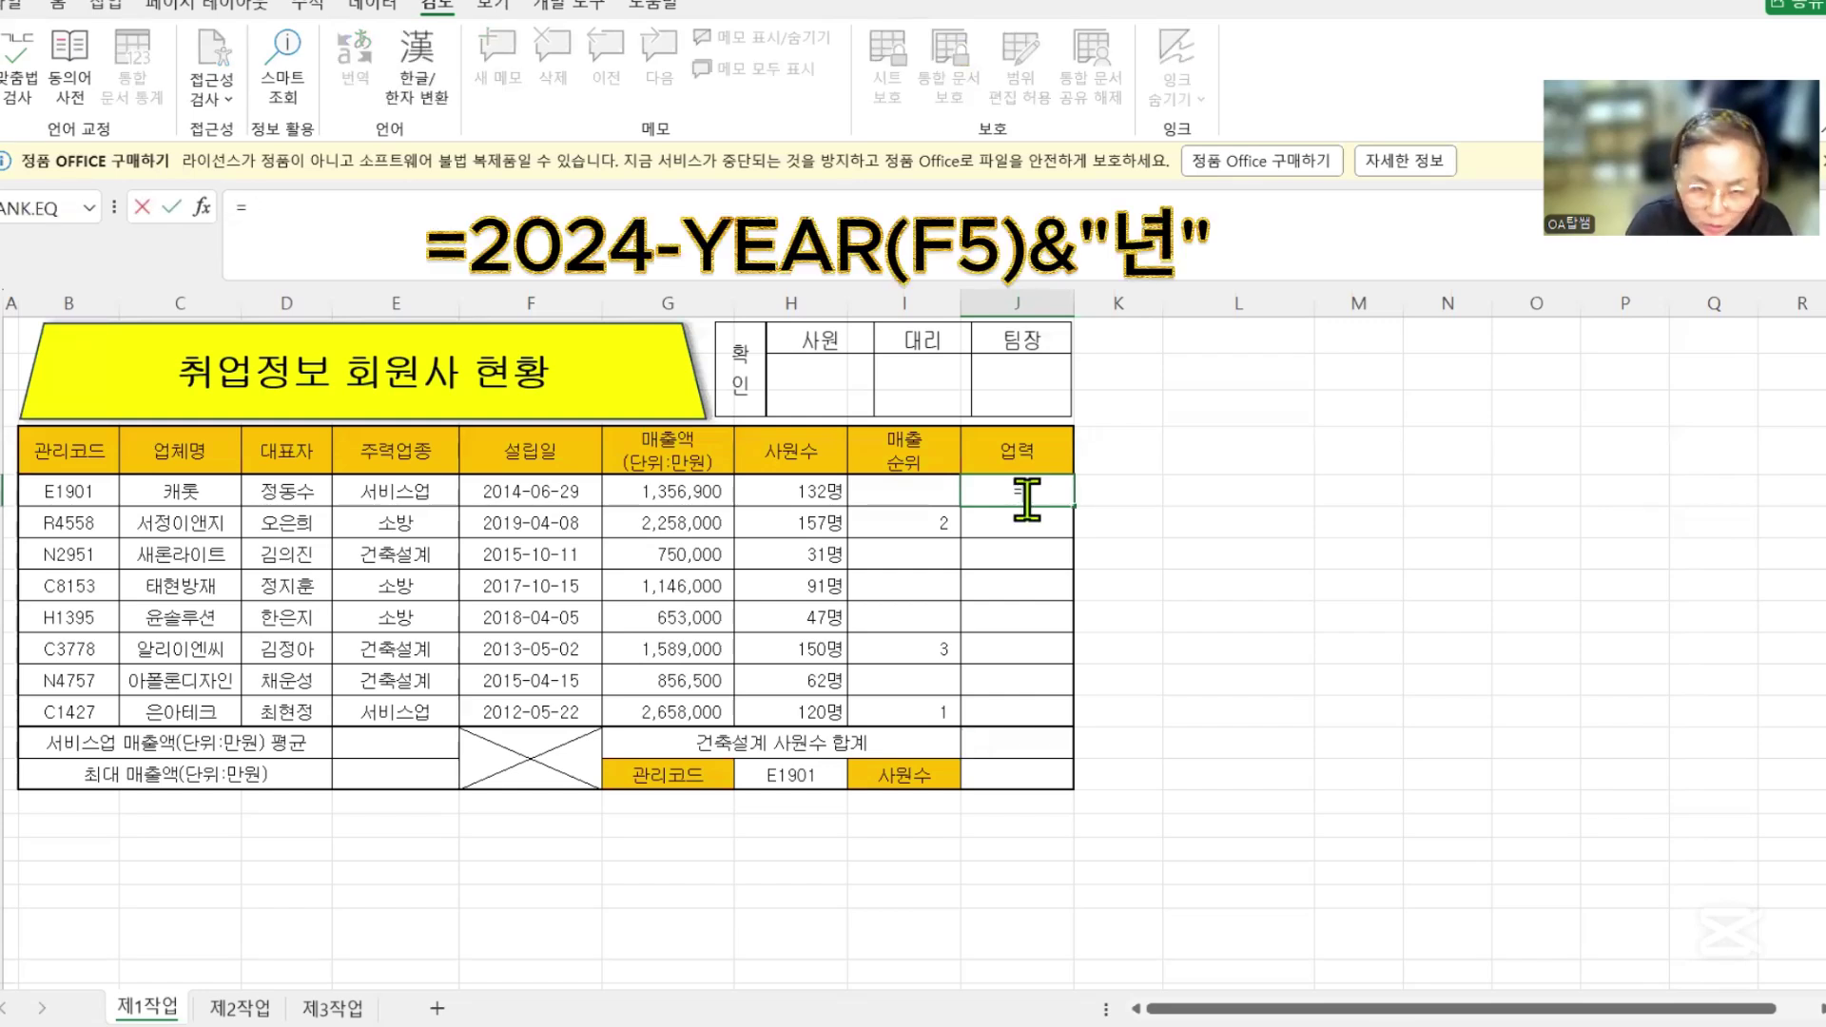
{"action": "type", "text": "2024-"}
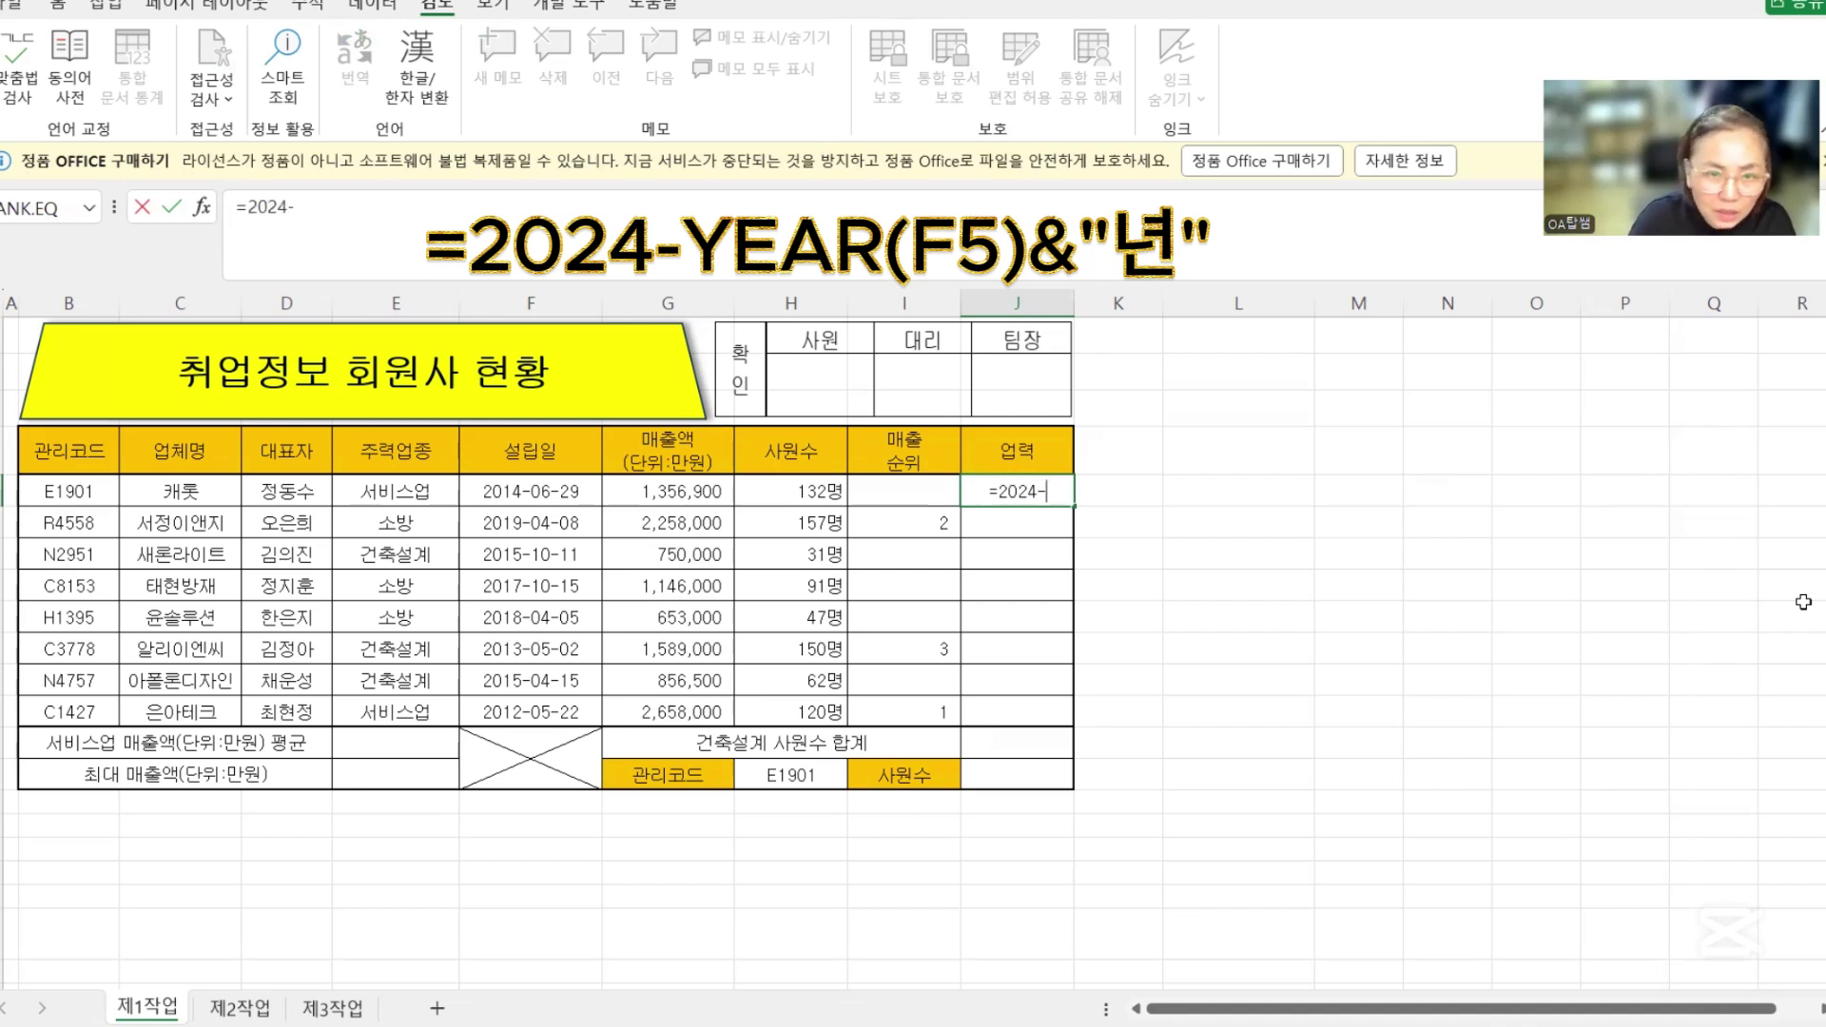
{"action": "type", "text": "YEAR("}
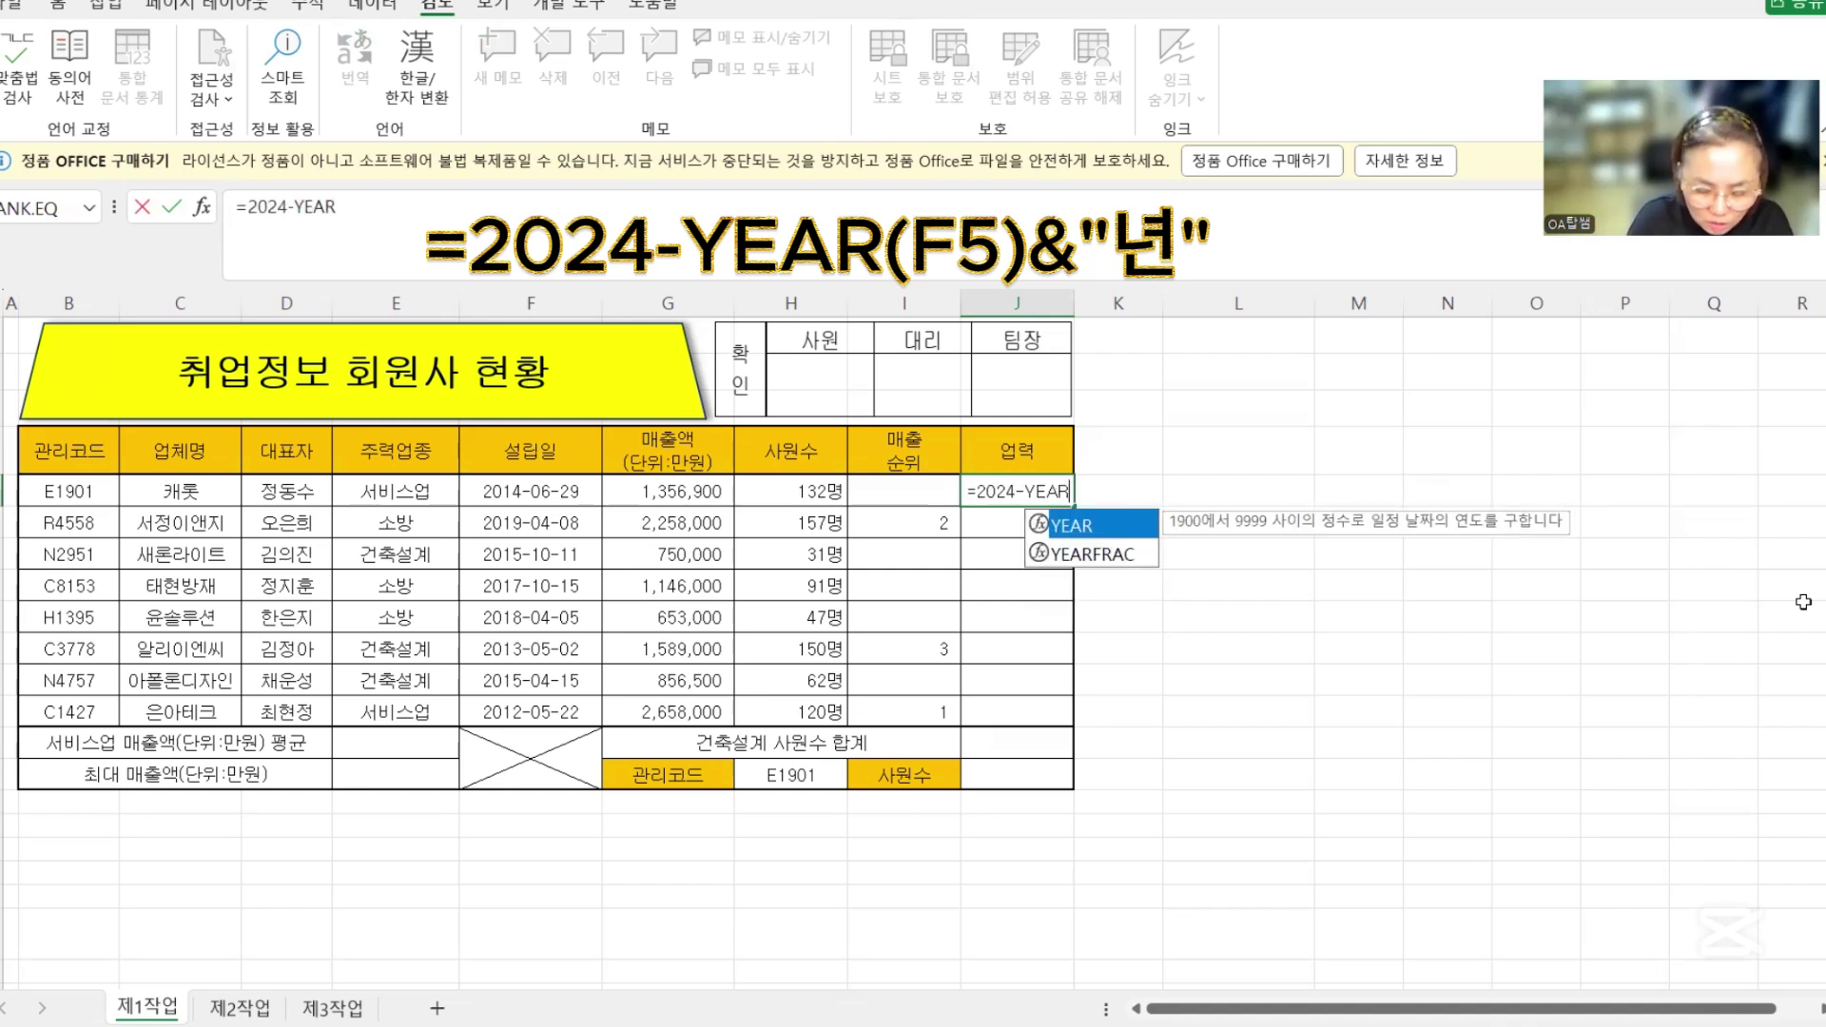
{"action": "left_click", "coordinate": [491, 490]}
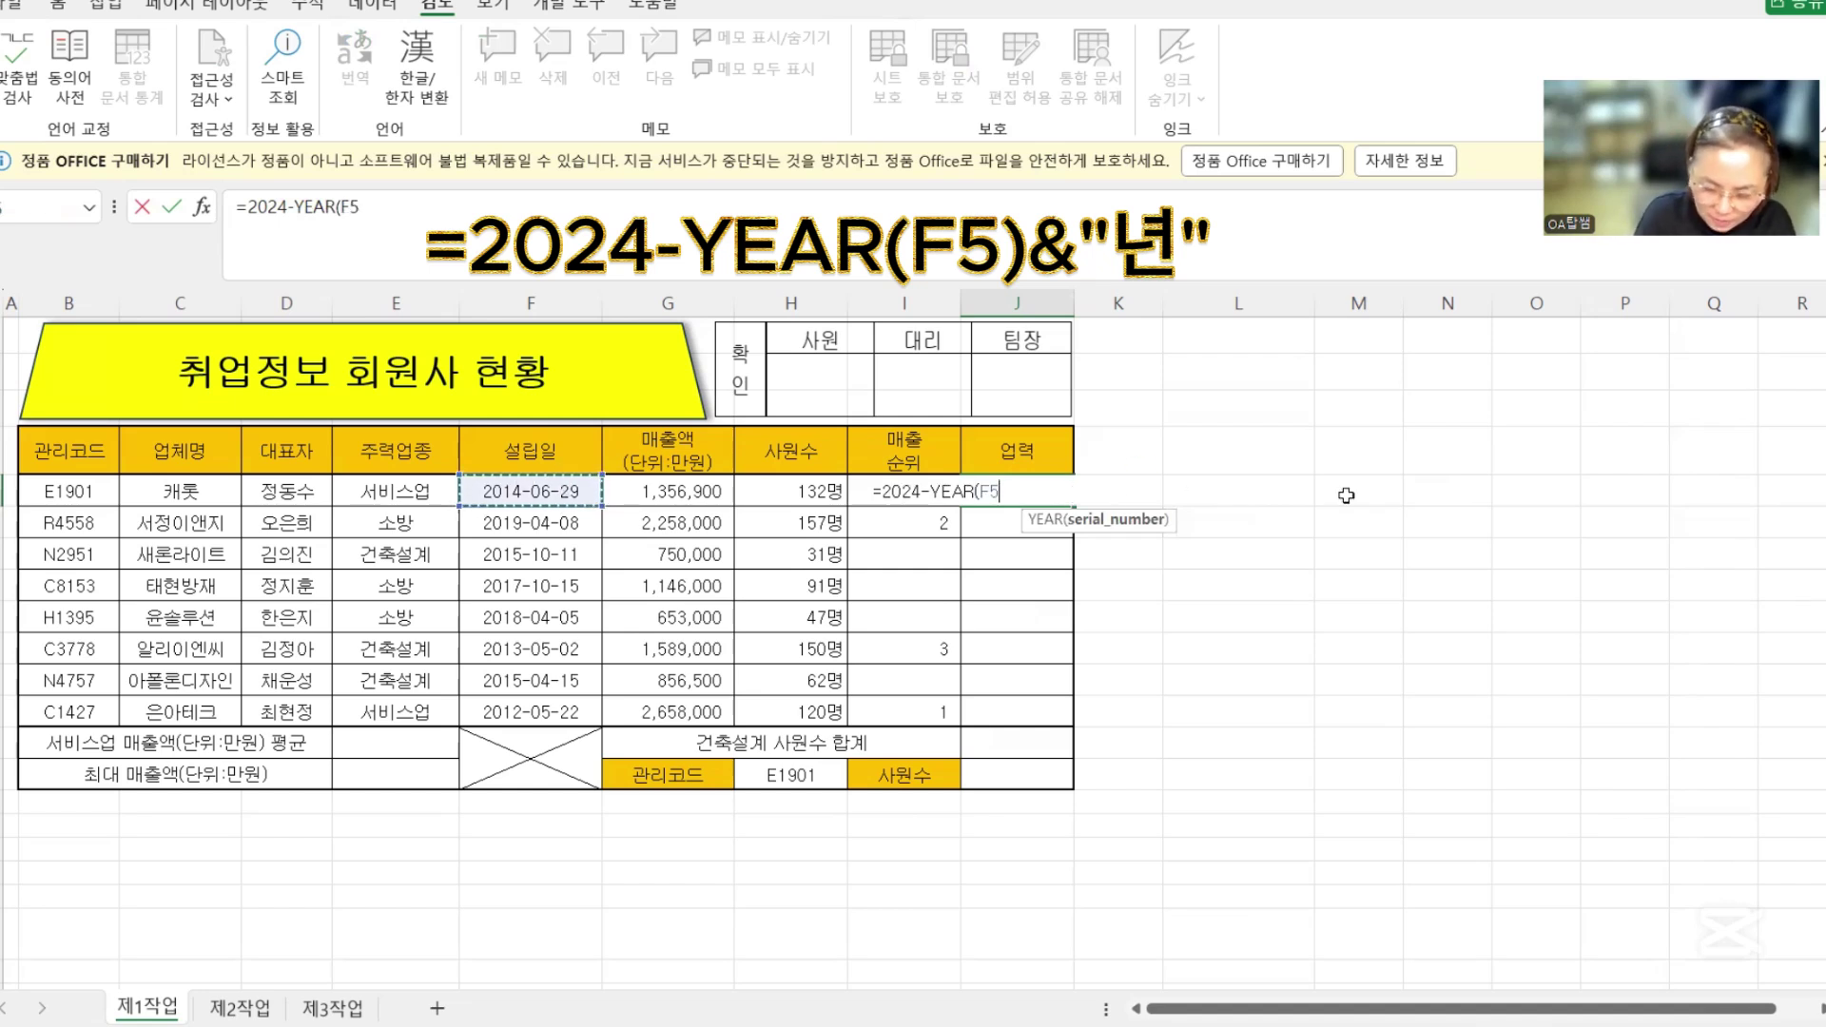
{"action": "type", "text": ")"}
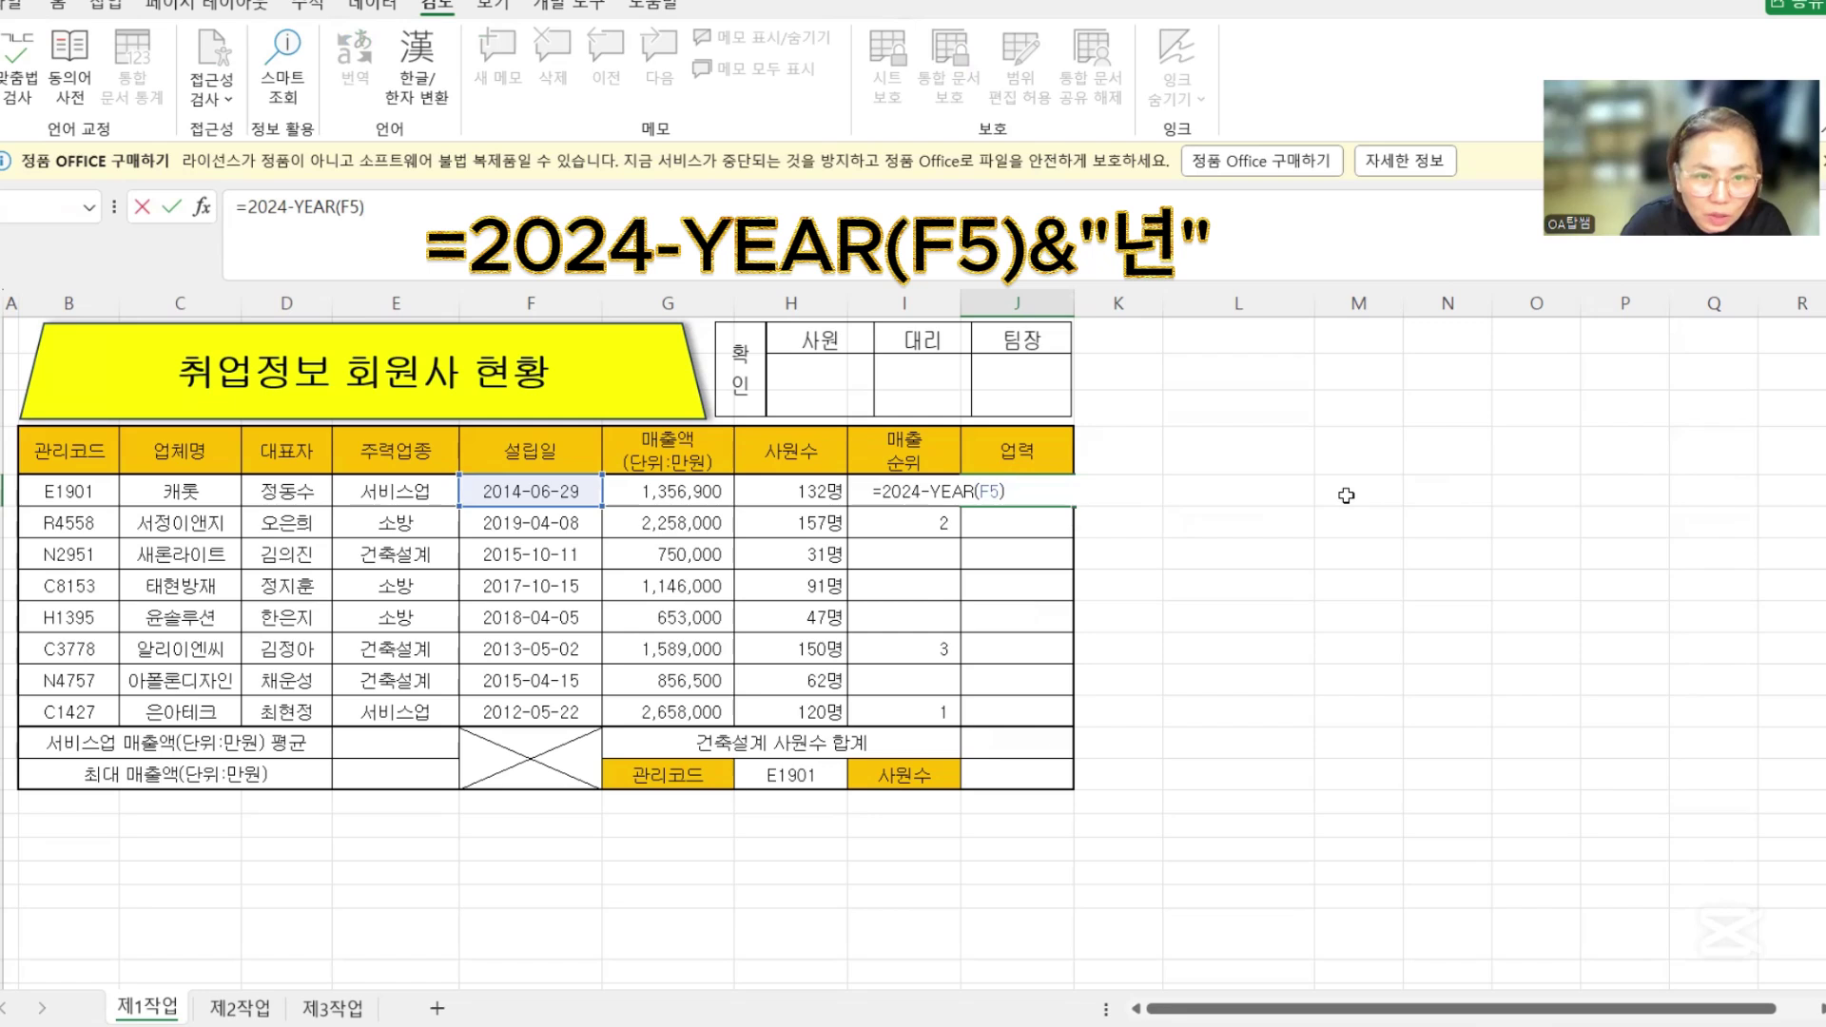
{"action": "key", "text": "Return"}
- Change the number format of cell J5 to 숫자 (Number)
{"action": "key", "text": "Up"}
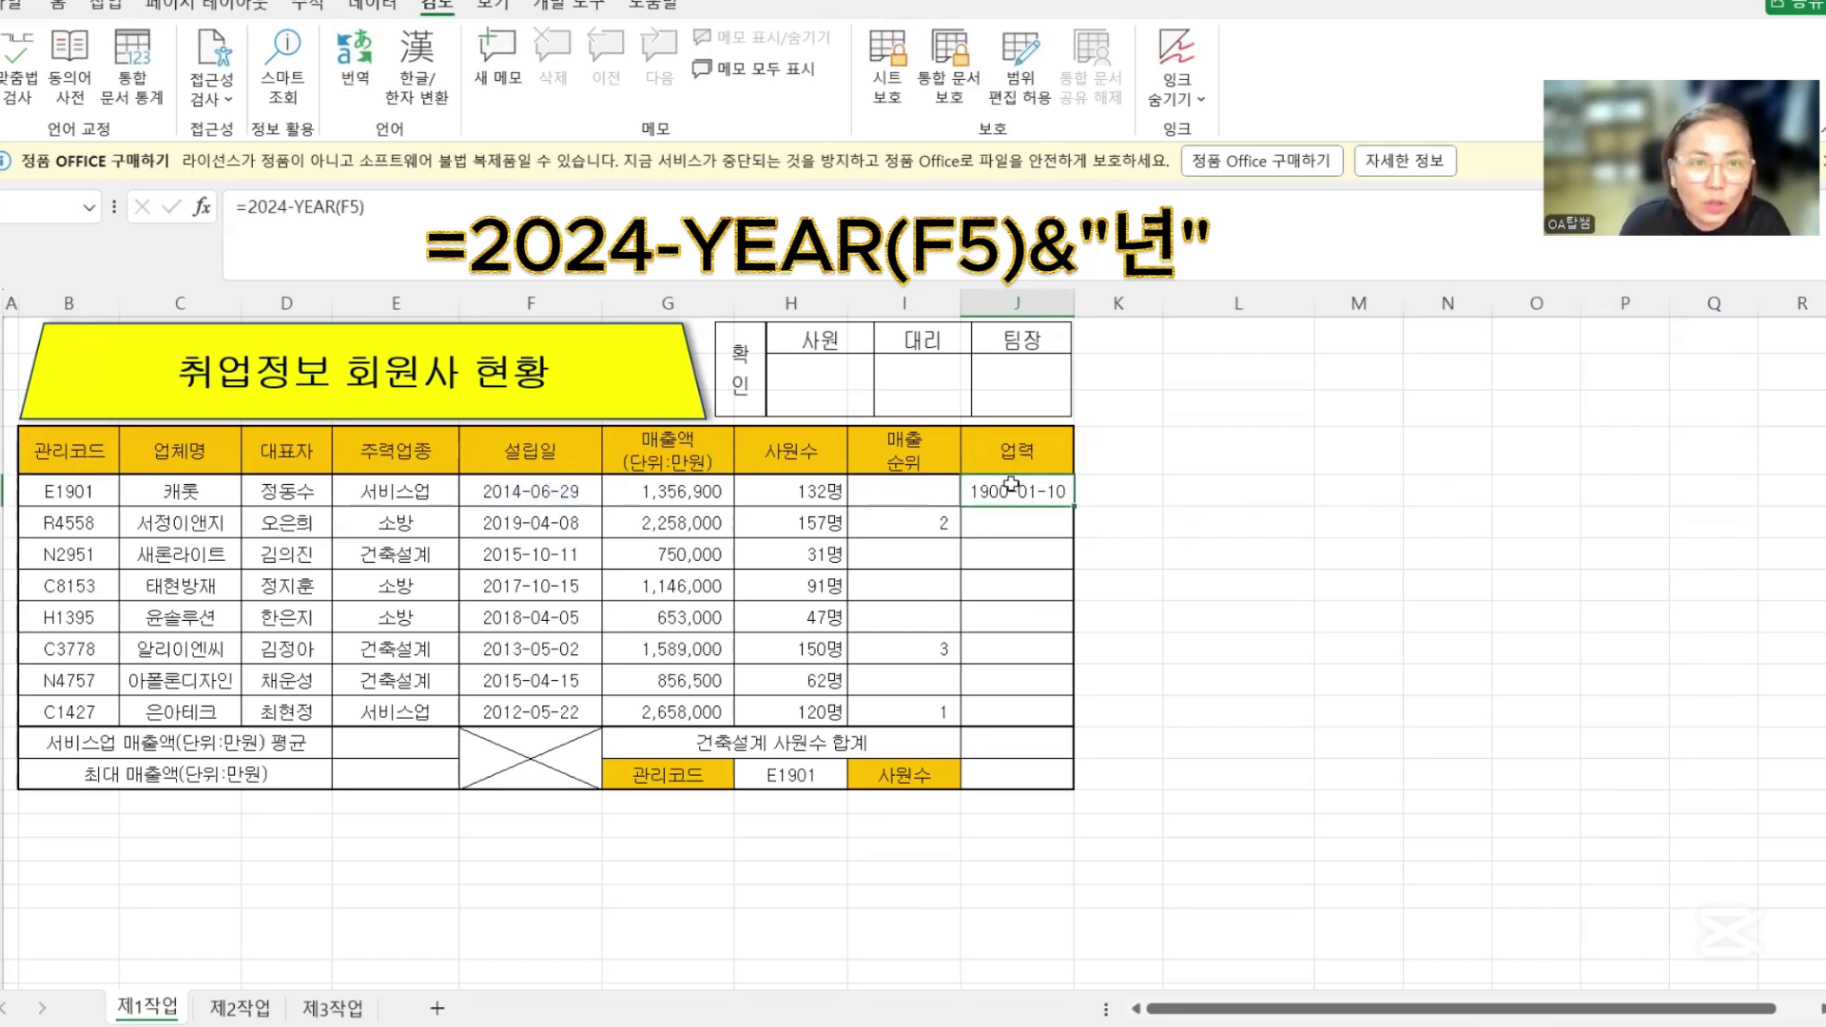
{"action": "left_click", "coordinate": [55, 5]}
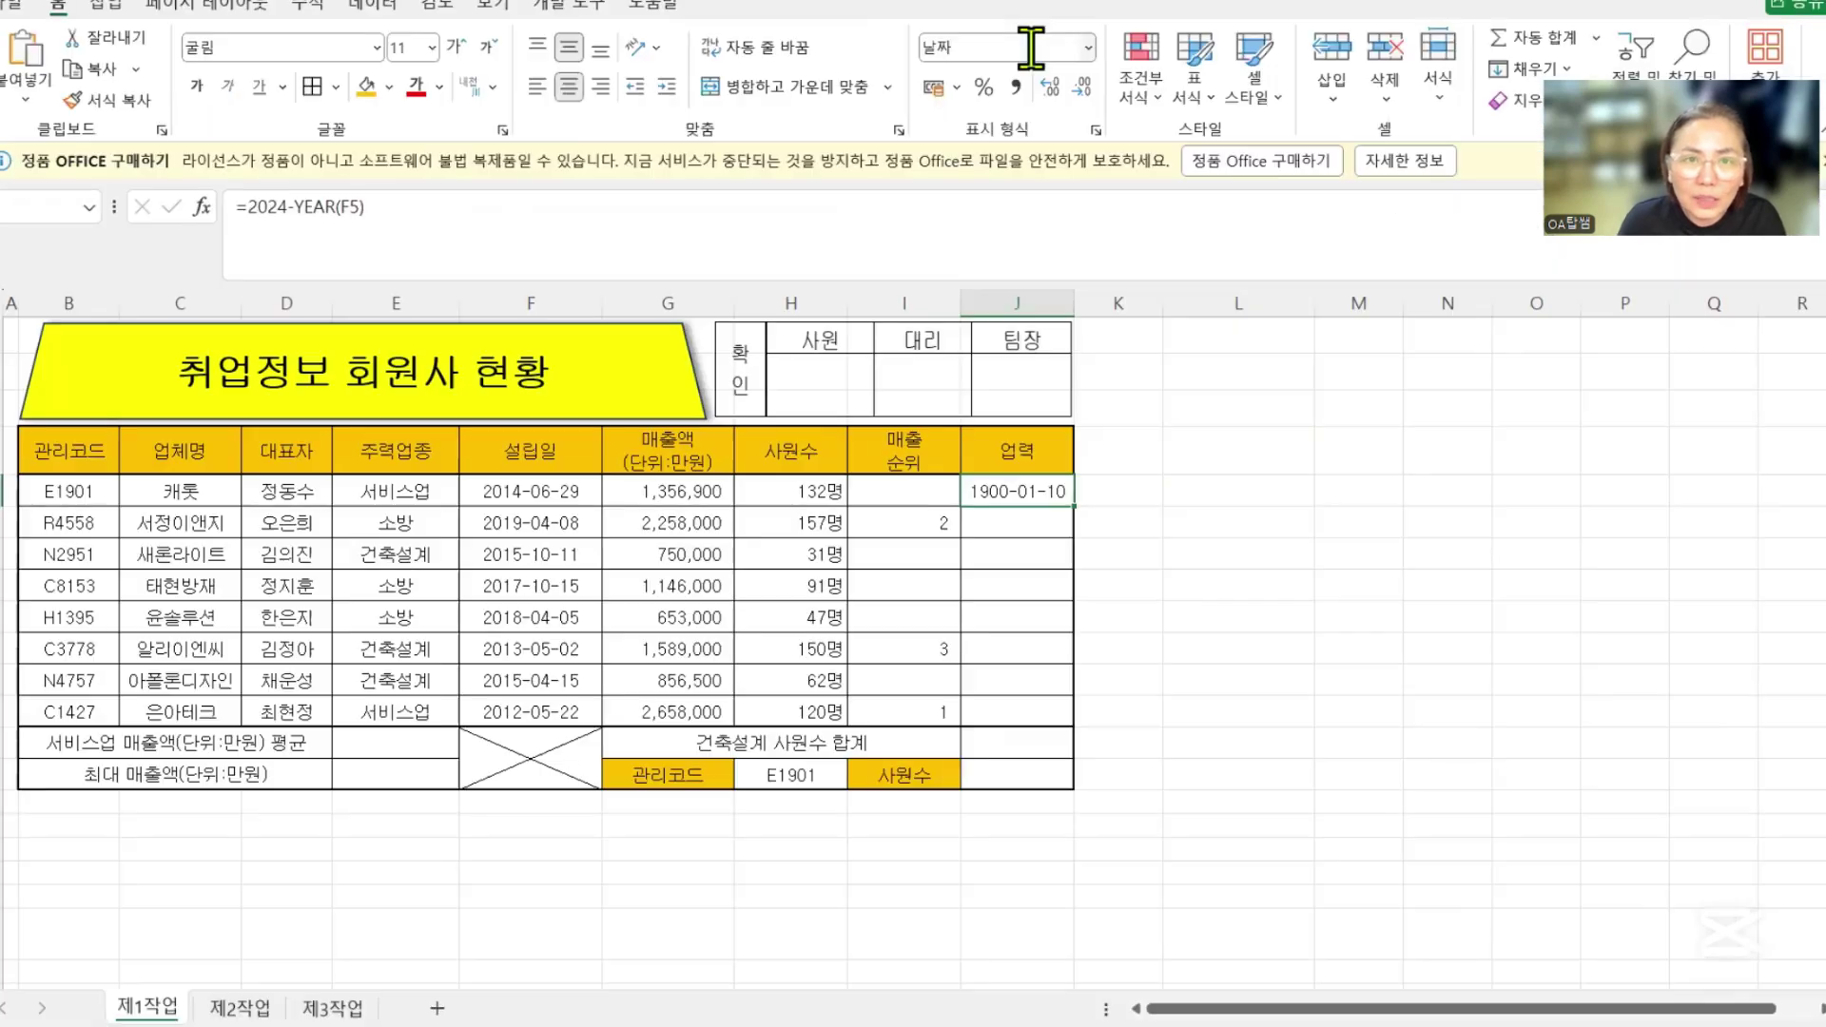
{"action": "left_click", "coordinate": [1211, 173]}
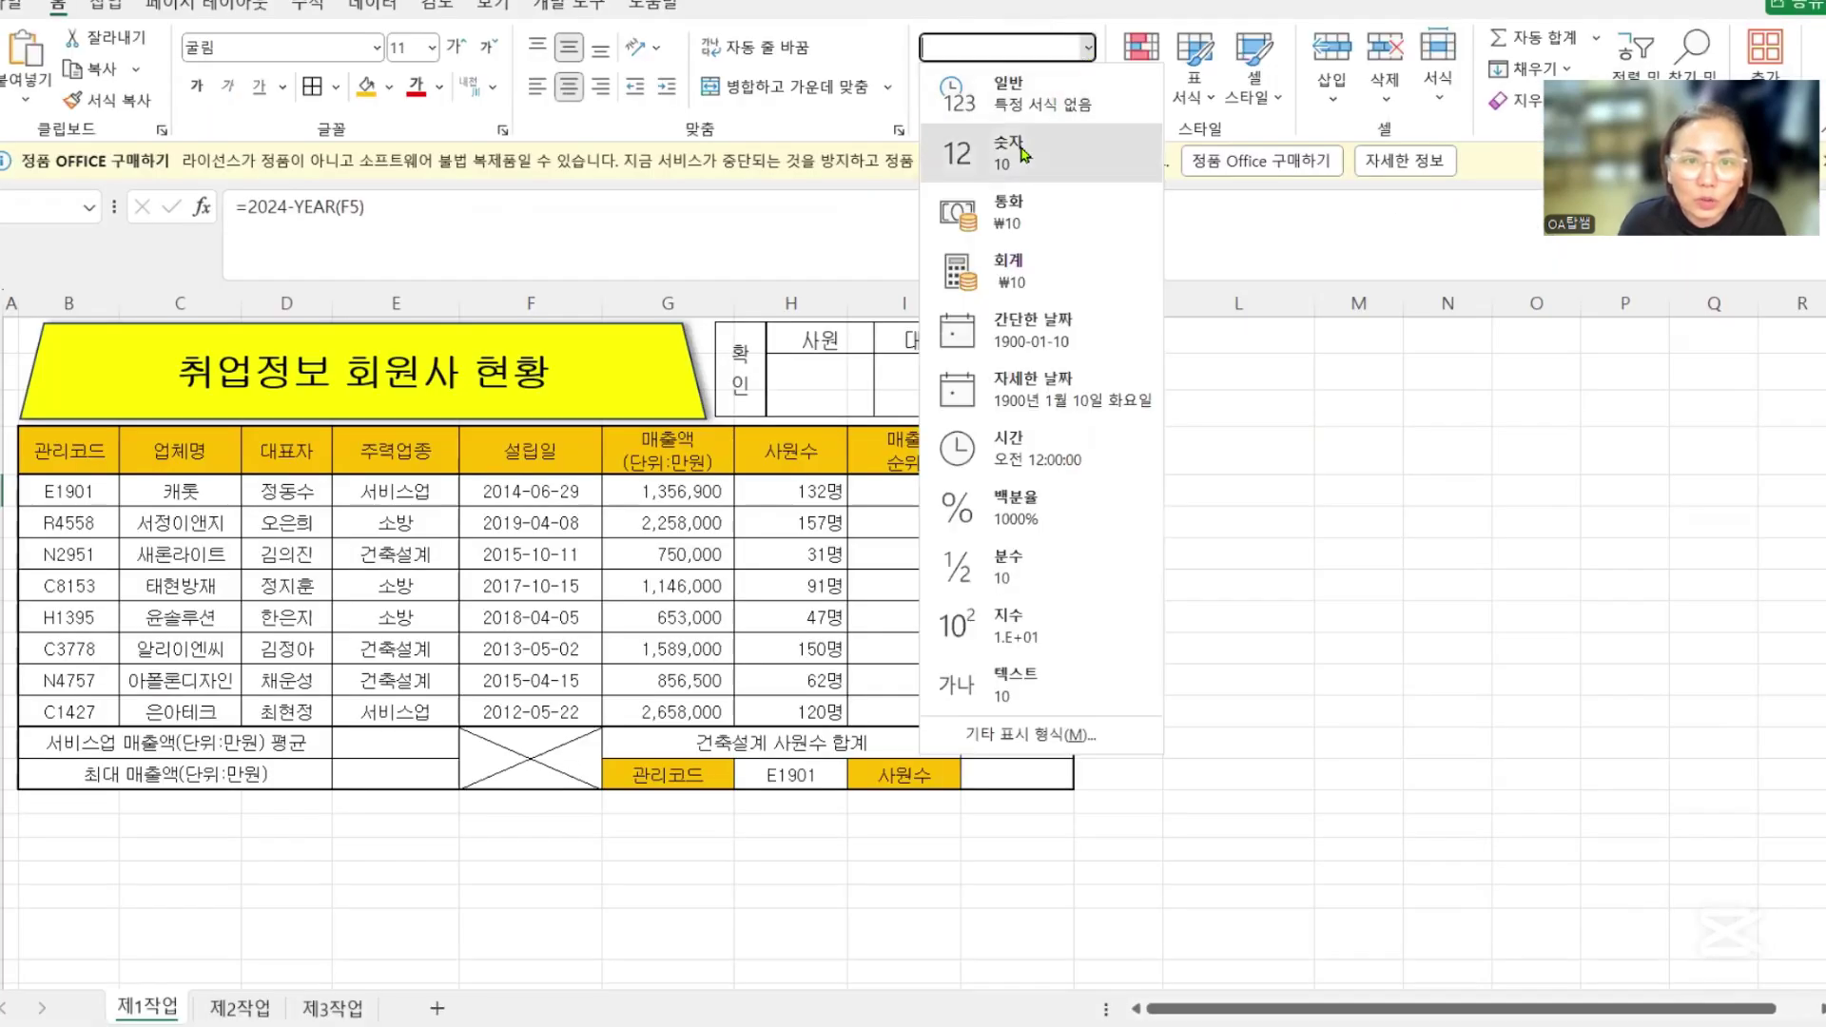
{"action": "left_click", "coordinate": [1024, 154]}
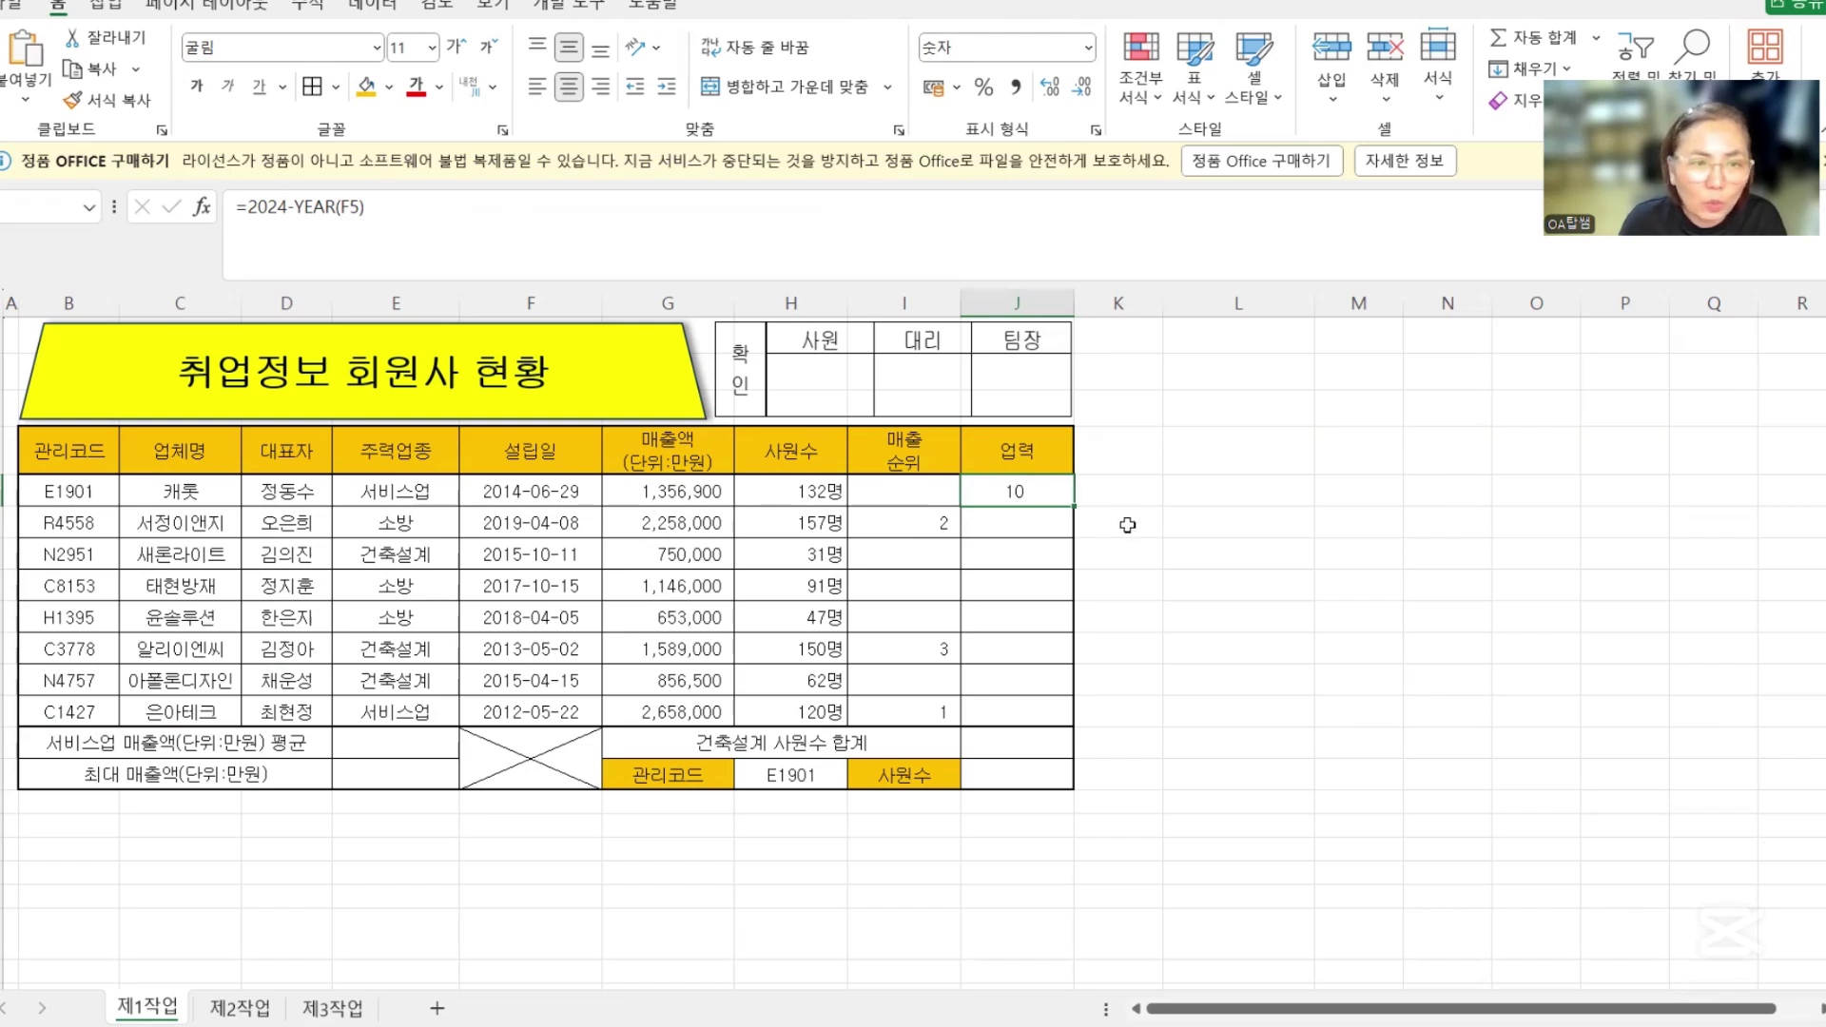
- Append &"년" to the formula in J5 so it reads =2024-YEAR(F5)&"년"
{"action": "left_click", "coordinate": [381, 218]}
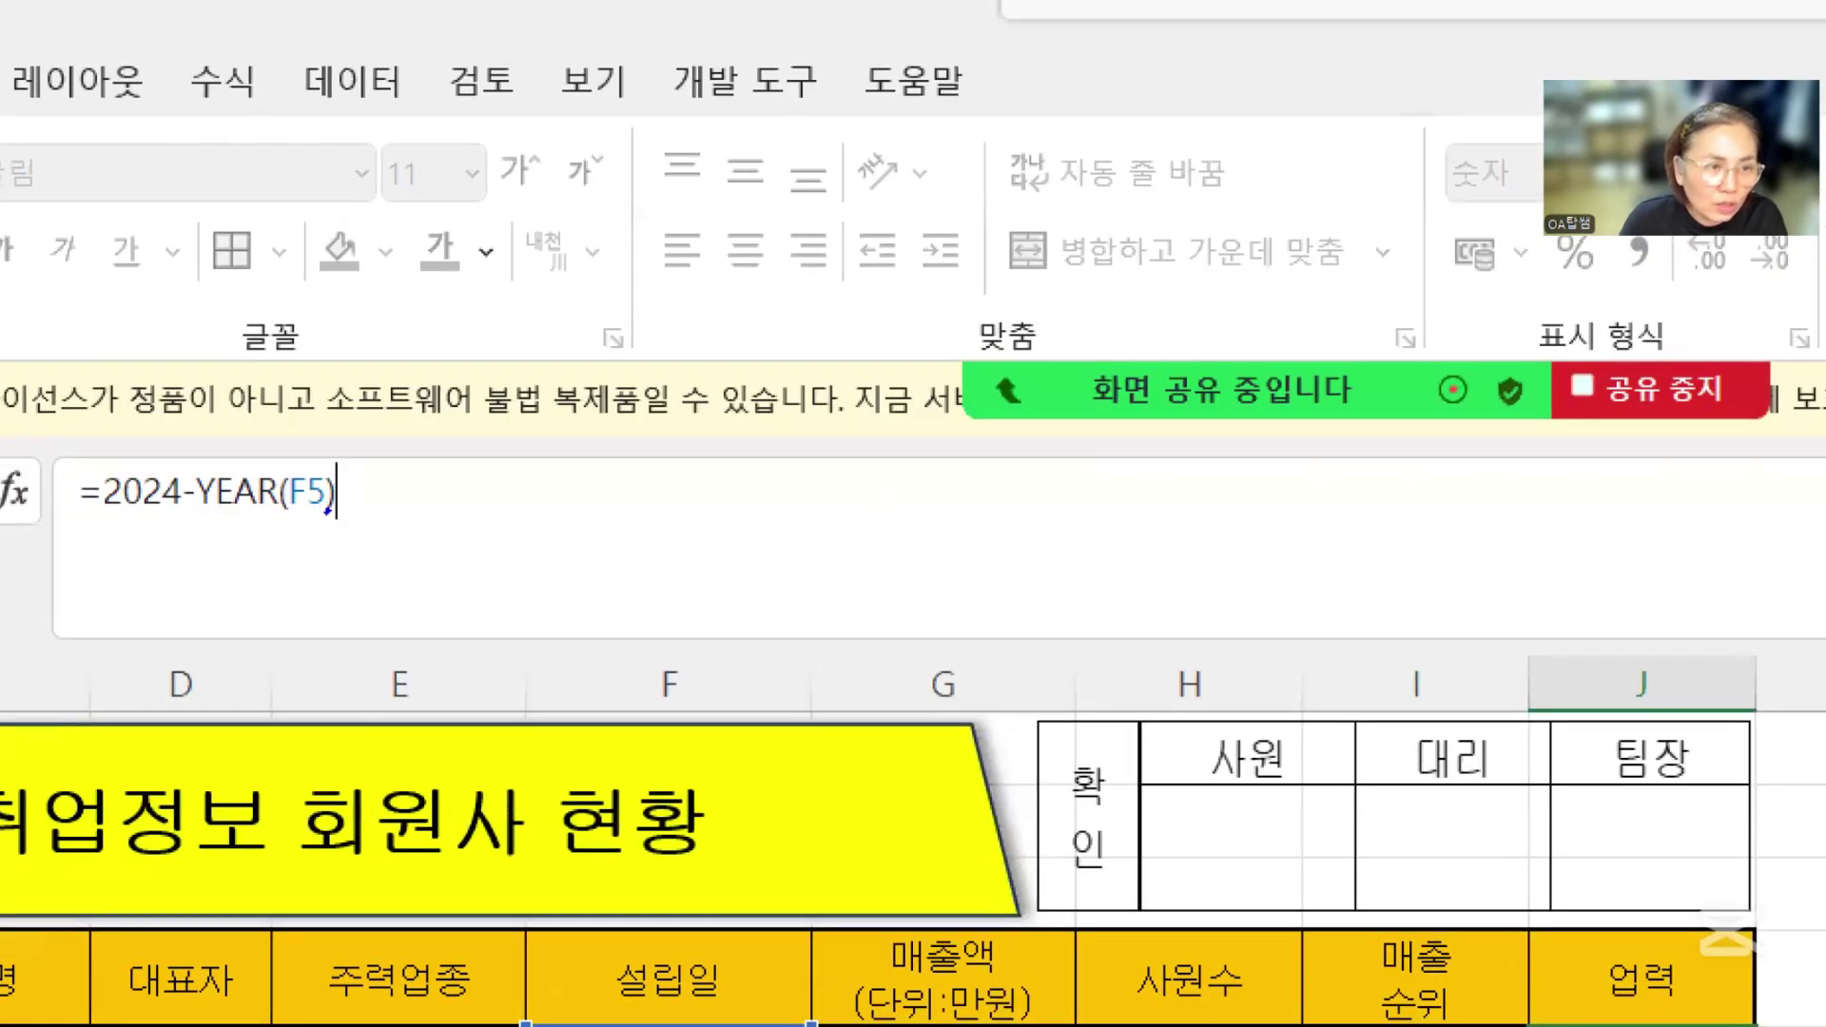
{"action": "mouse_move", "coordinate": [328, 510]}
{"action": "left_mouse_down"}
{"action": "mouse_move", "coordinate": [379, 457]}
{"action": "mouse_move", "coordinate": [385, 490]}
{"action": "mouse_move", "coordinate": [438, 457]}
{"action": "mouse_move", "coordinate": [438, 504]}
{"action": "left_mouse_up"}
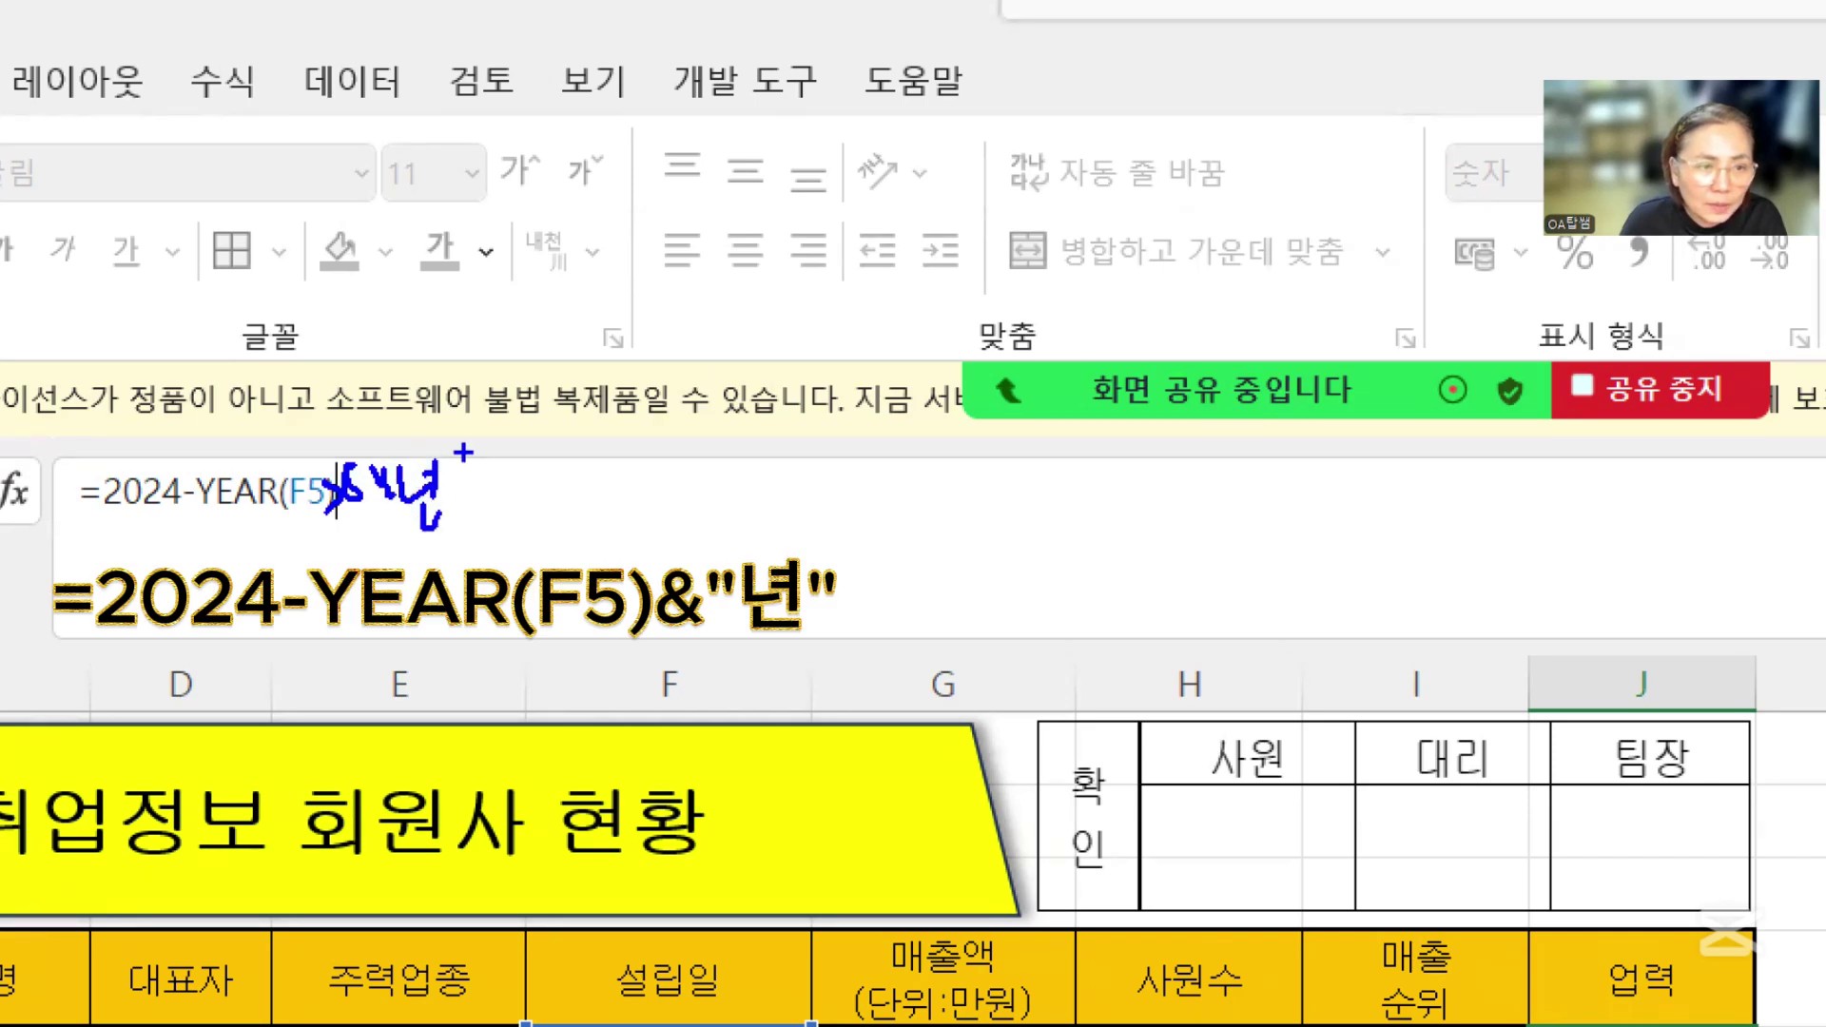
{"action": "key", "text": "Escape"}
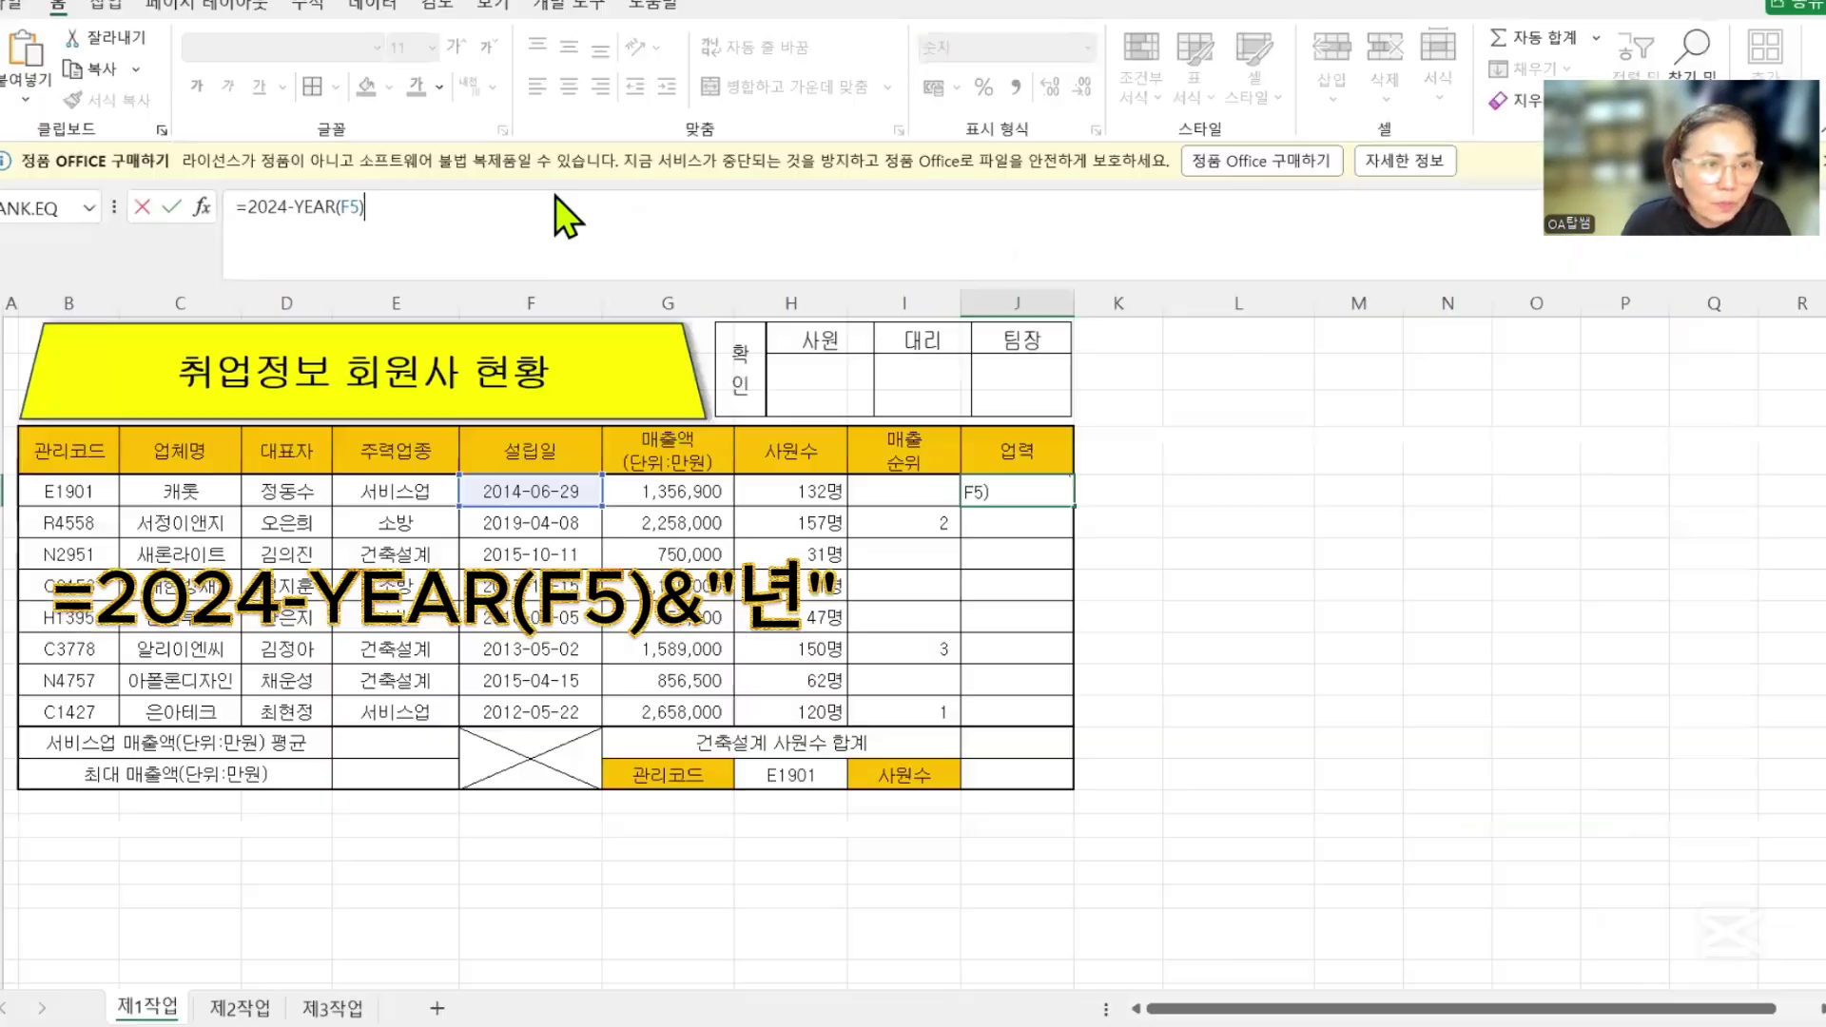
{"action": "type", "text": "&"}
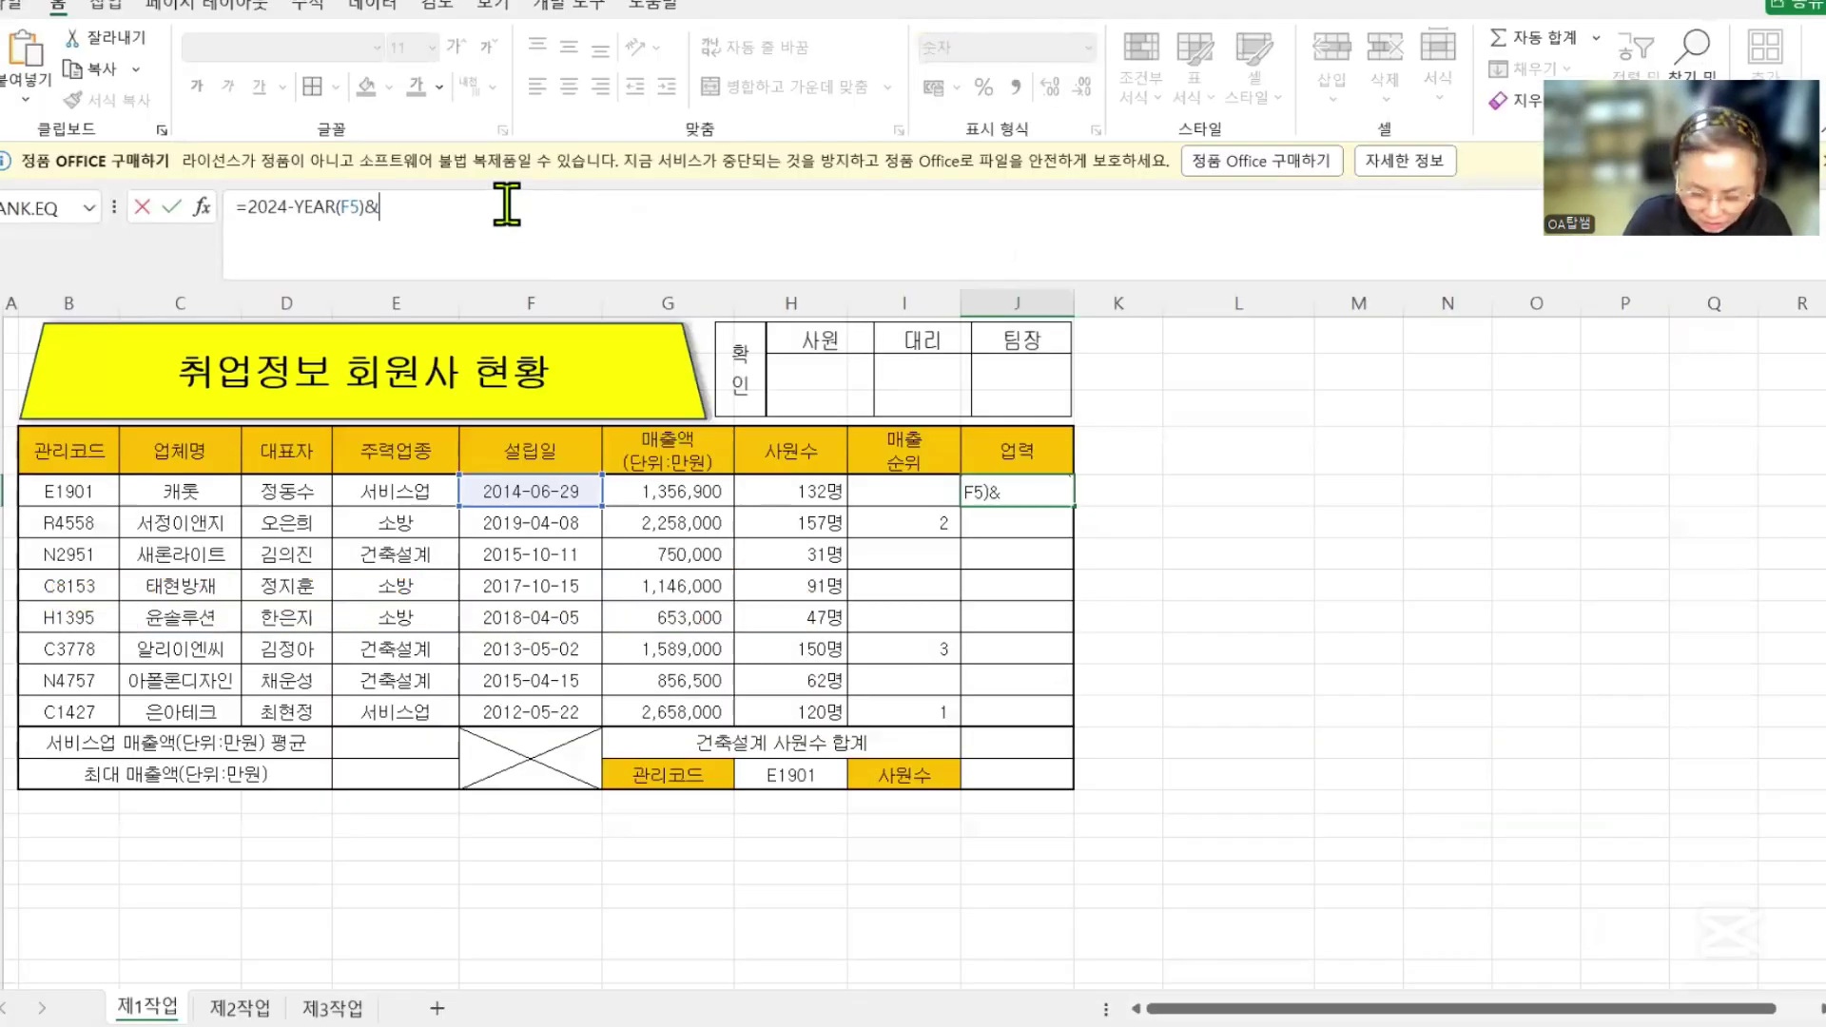
{"action": "type", "text": "\"ㄴ"}
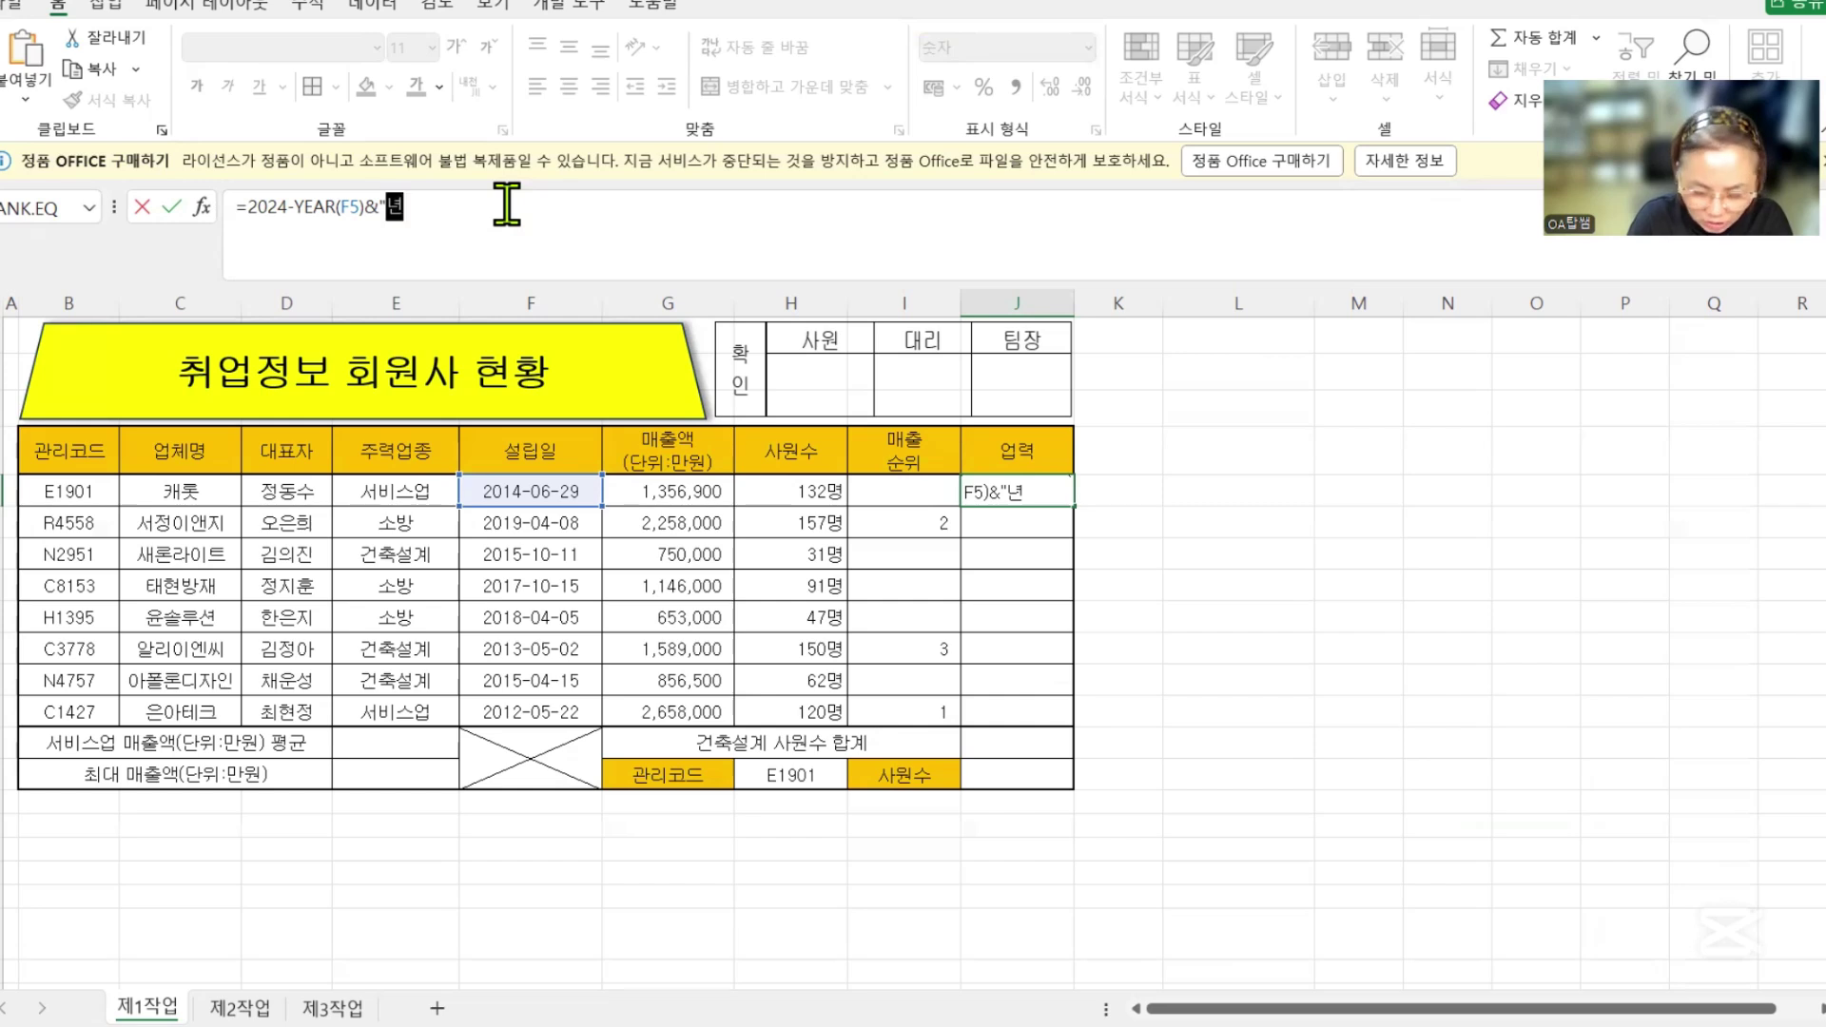
{"action": "type", "text": "\""}
{"action": "key", "text": "Return"}
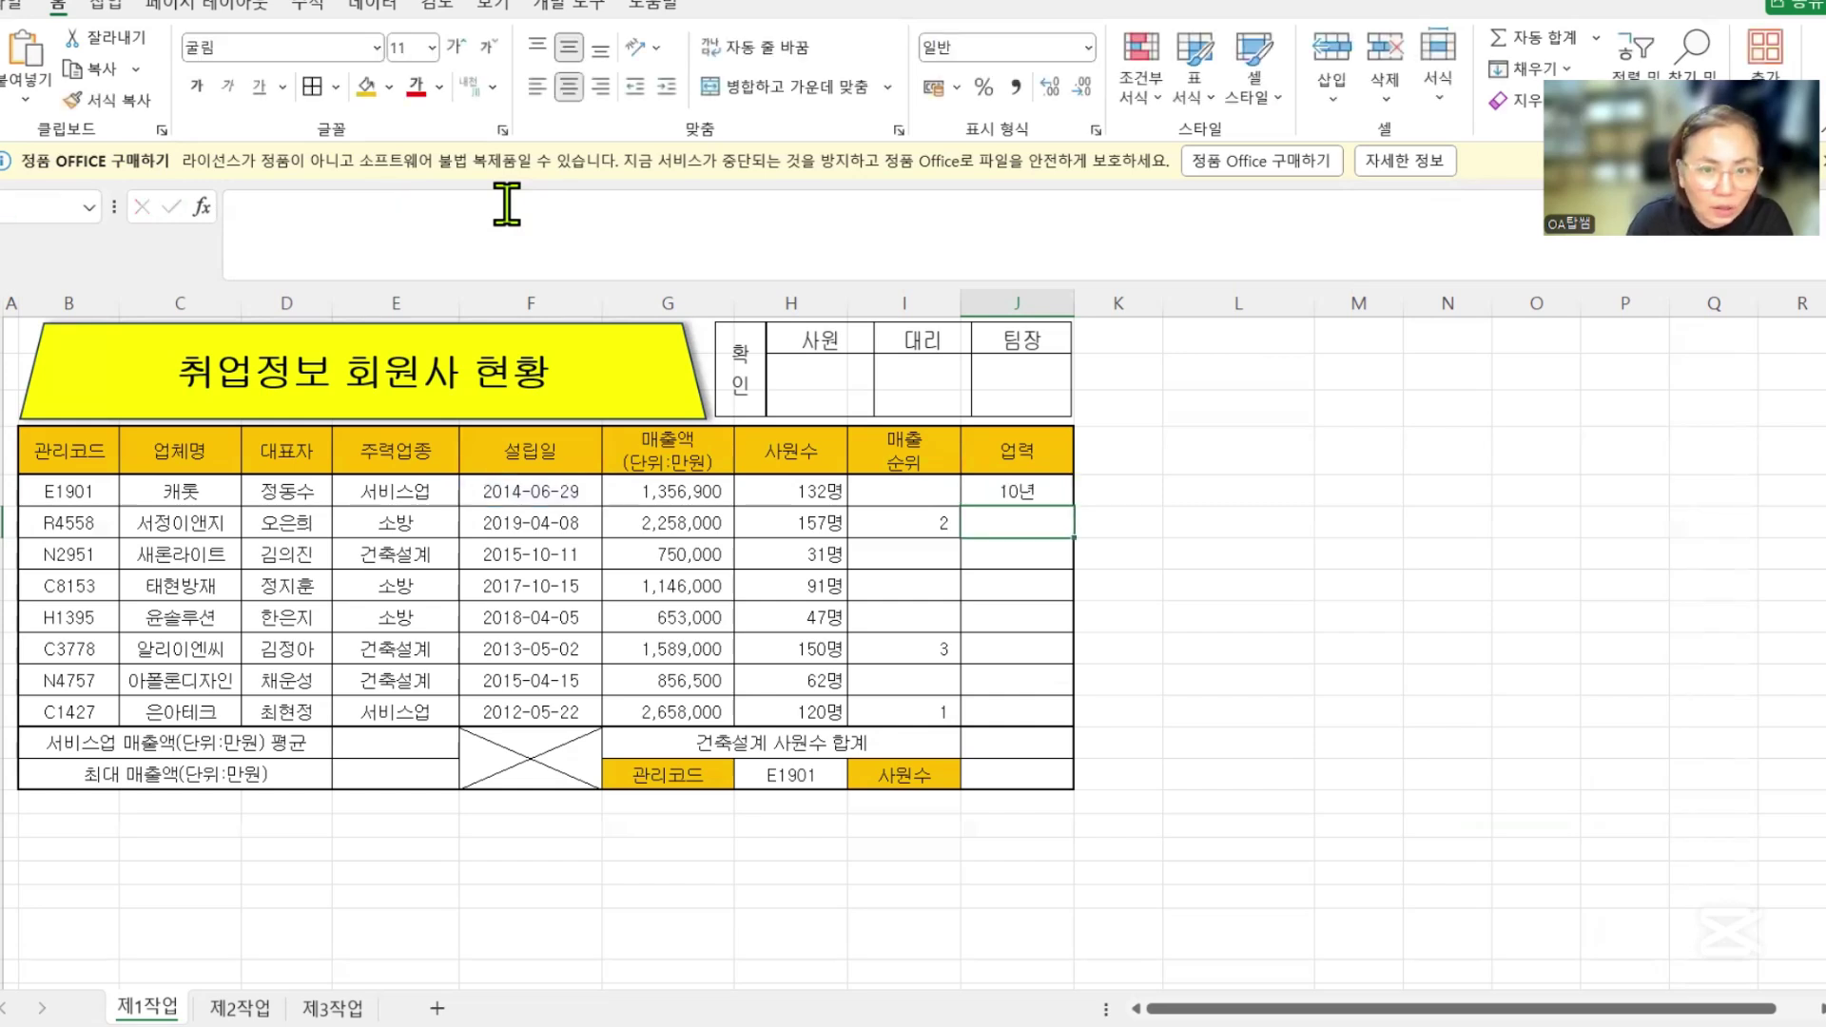
- Fill the 업력 formula from J5 down to J12
{"action": "left_click", "coordinate": [1027, 494]}
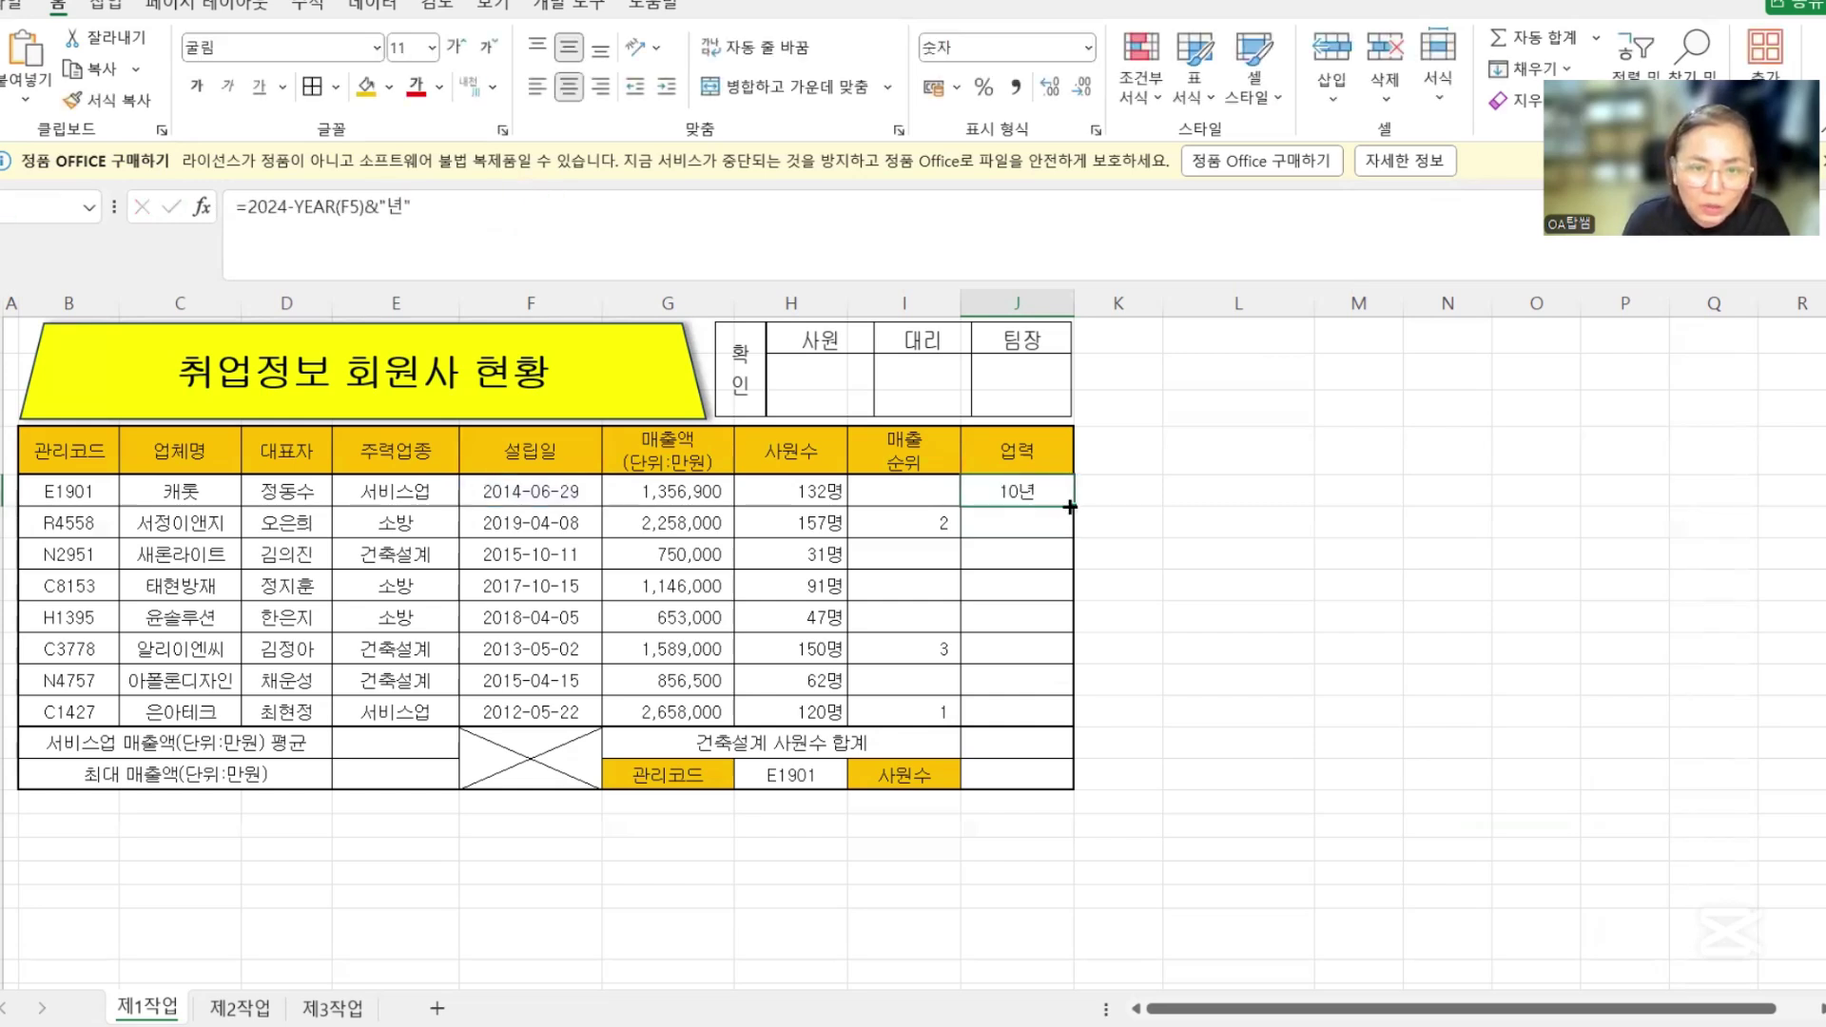
{"action": "left_click_drag", "start_coordinate": [1071, 507], "coordinate": [1072, 725]}
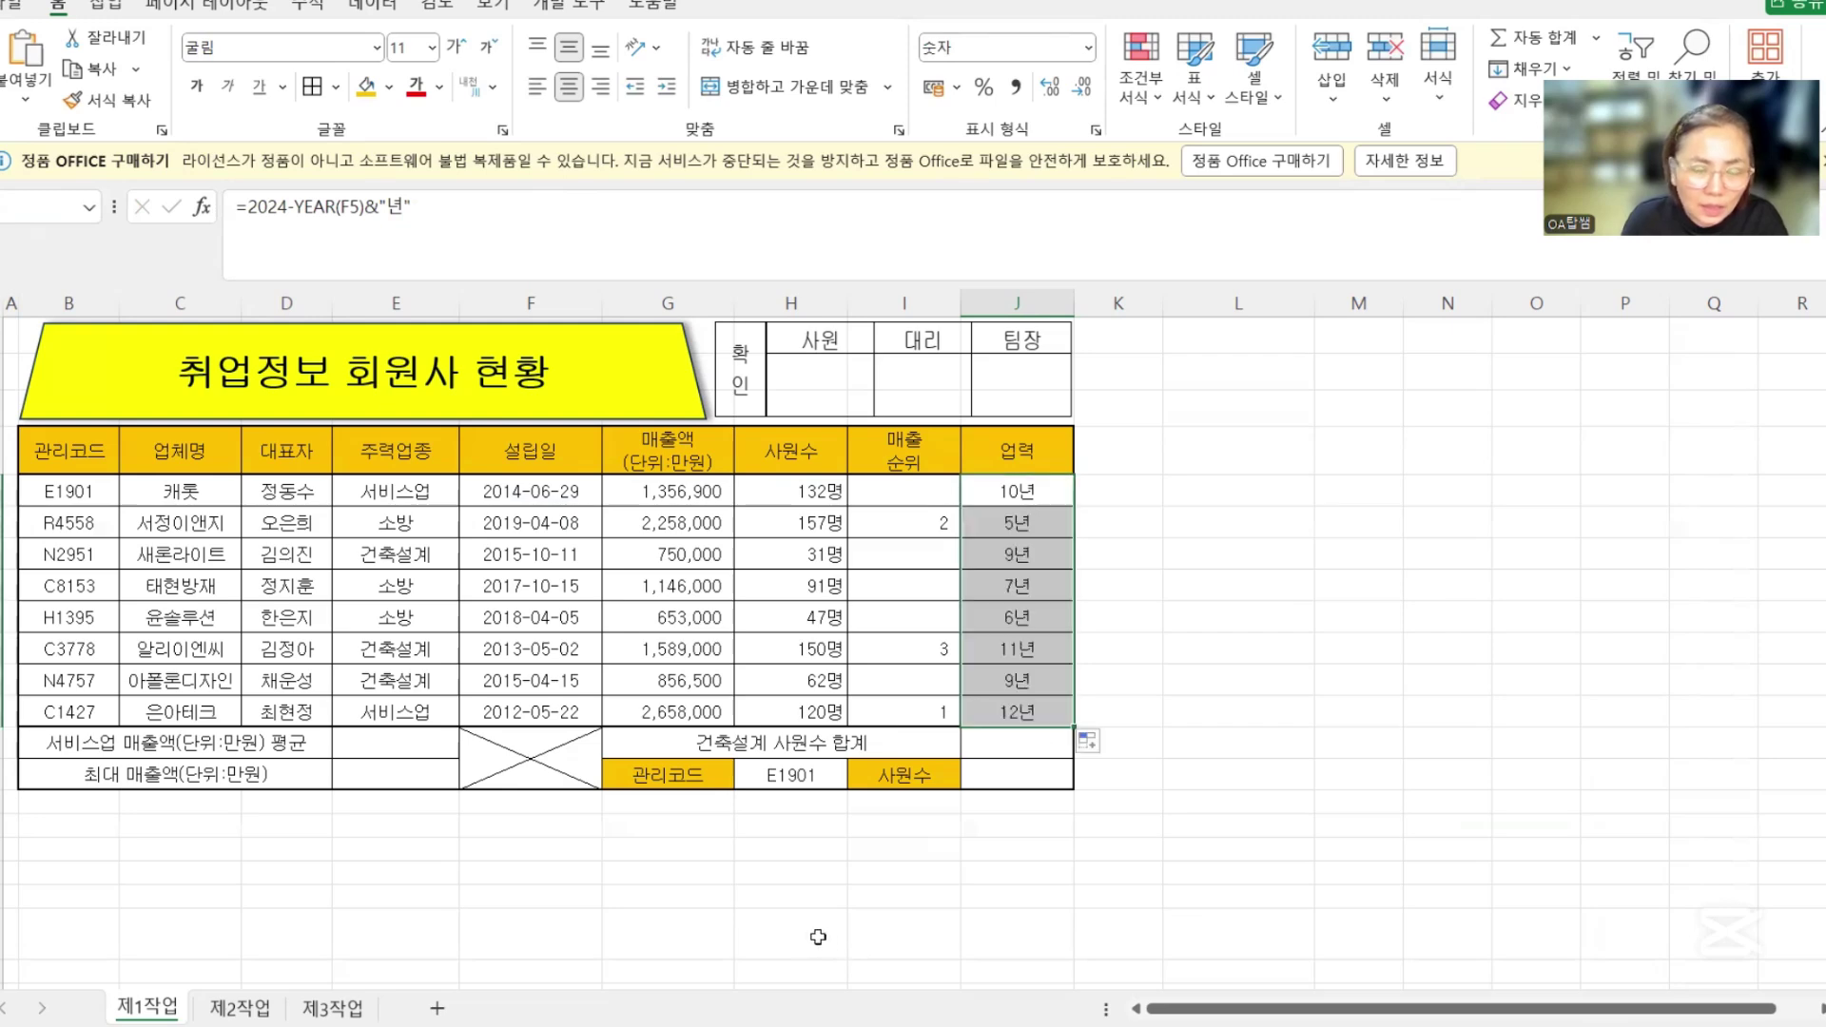
{"action": "left_click", "coordinate": [818, 937]}
- Select cell E13, switch to the exam PDF and read instruction (3) for the 서비스업 매출액 평균
{"action": "left_click", "coordinate": [389, 750]}
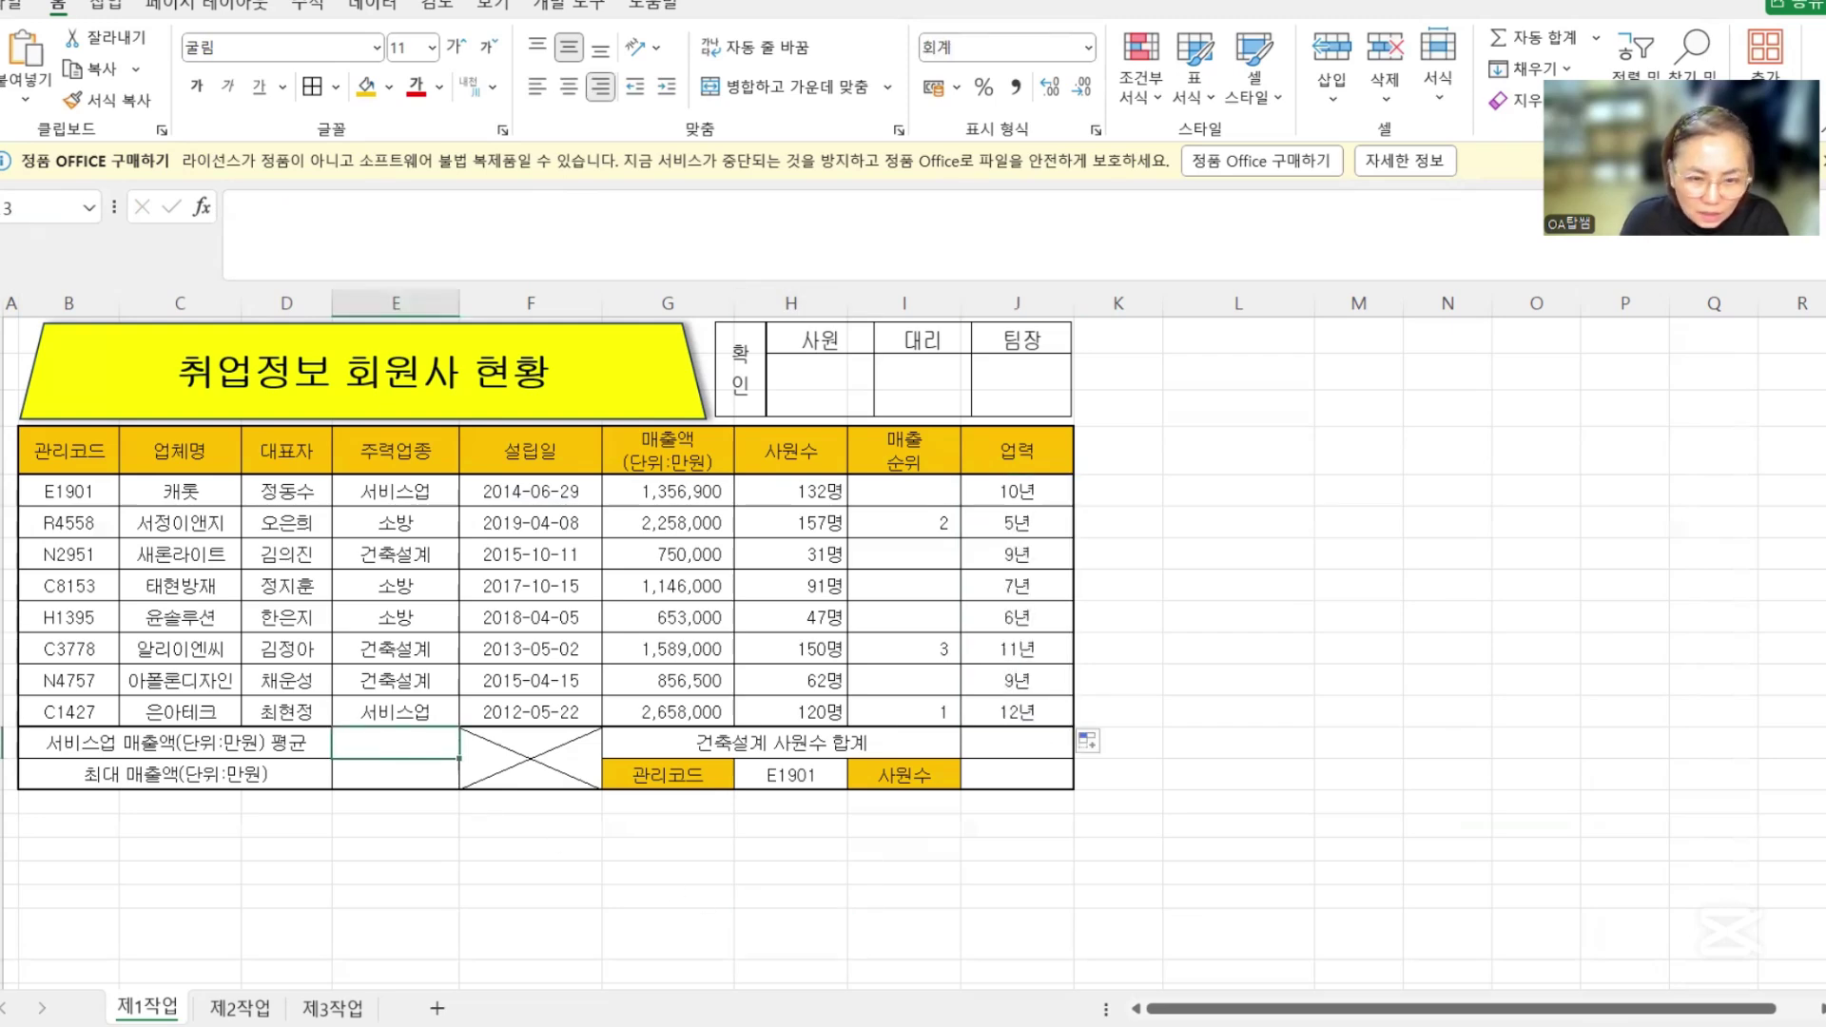
{"action": "key", "text": "alt+Tab"}
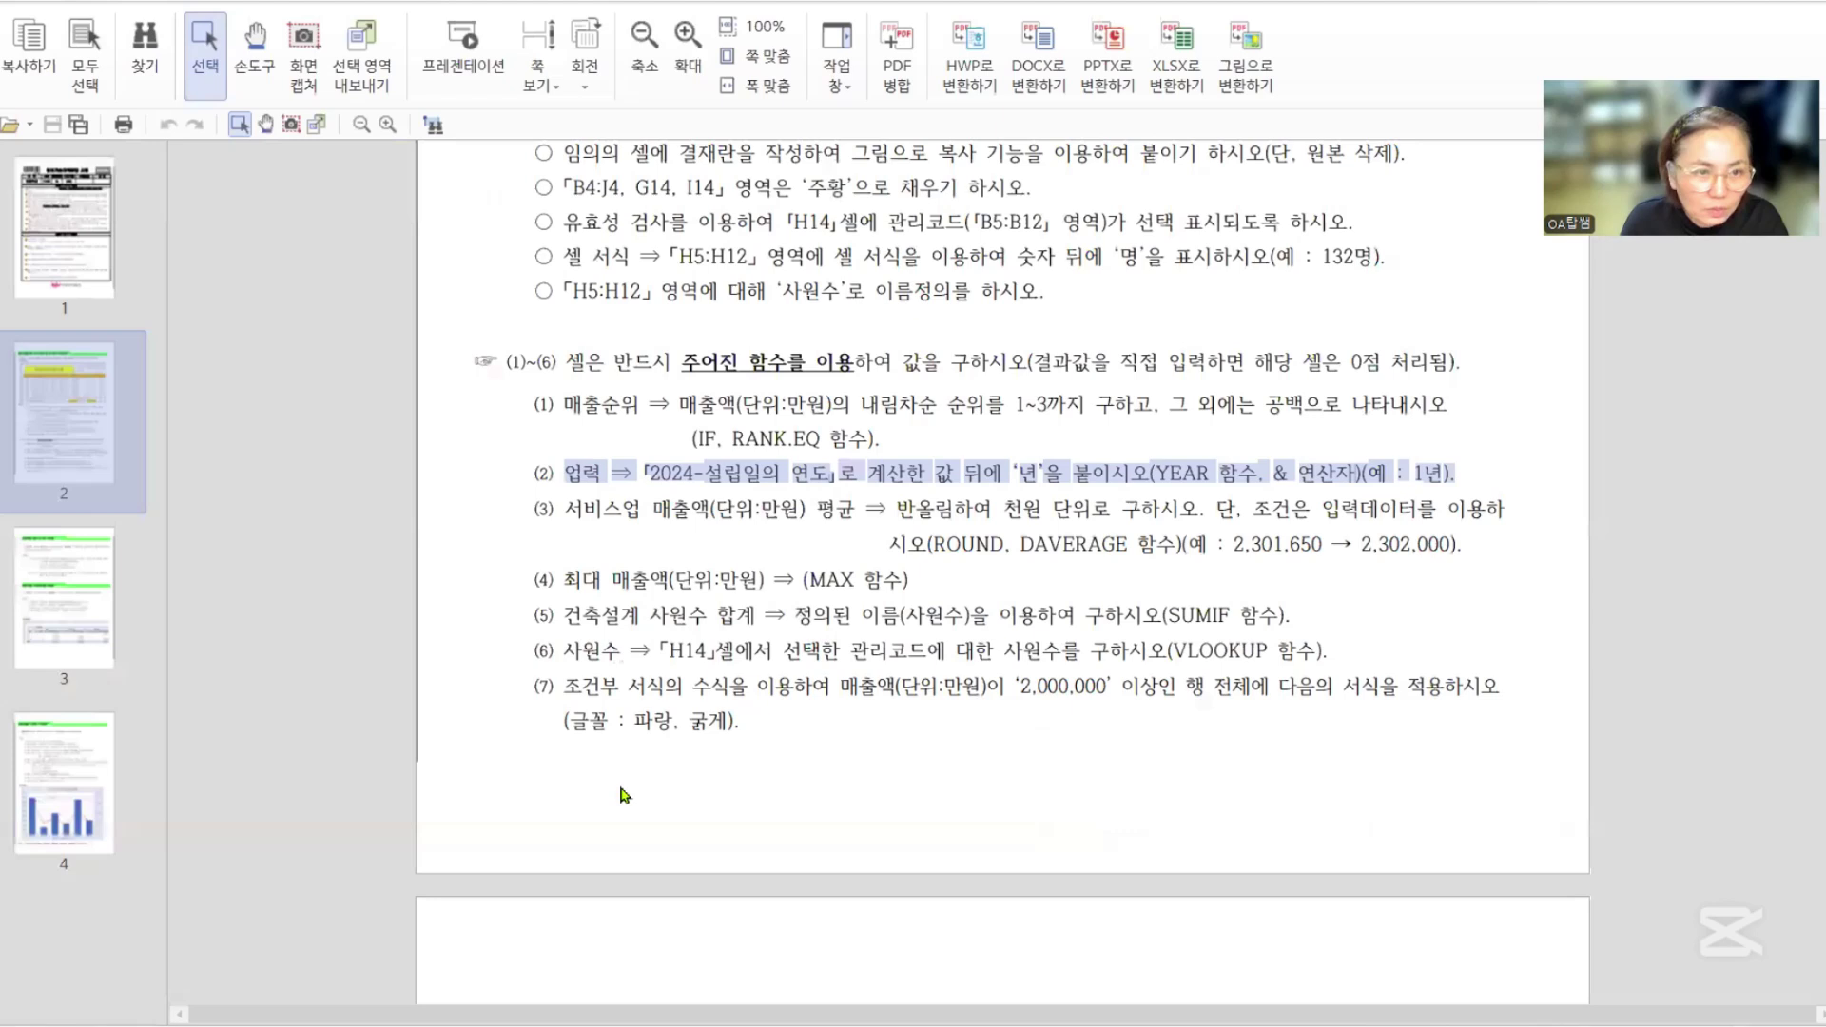
{"action": "left_click", "coordinate": [560, 516]}
{"action": "left_click_drag", "start_coordinate": [561, 517], "coordinate": [1465, 573]}
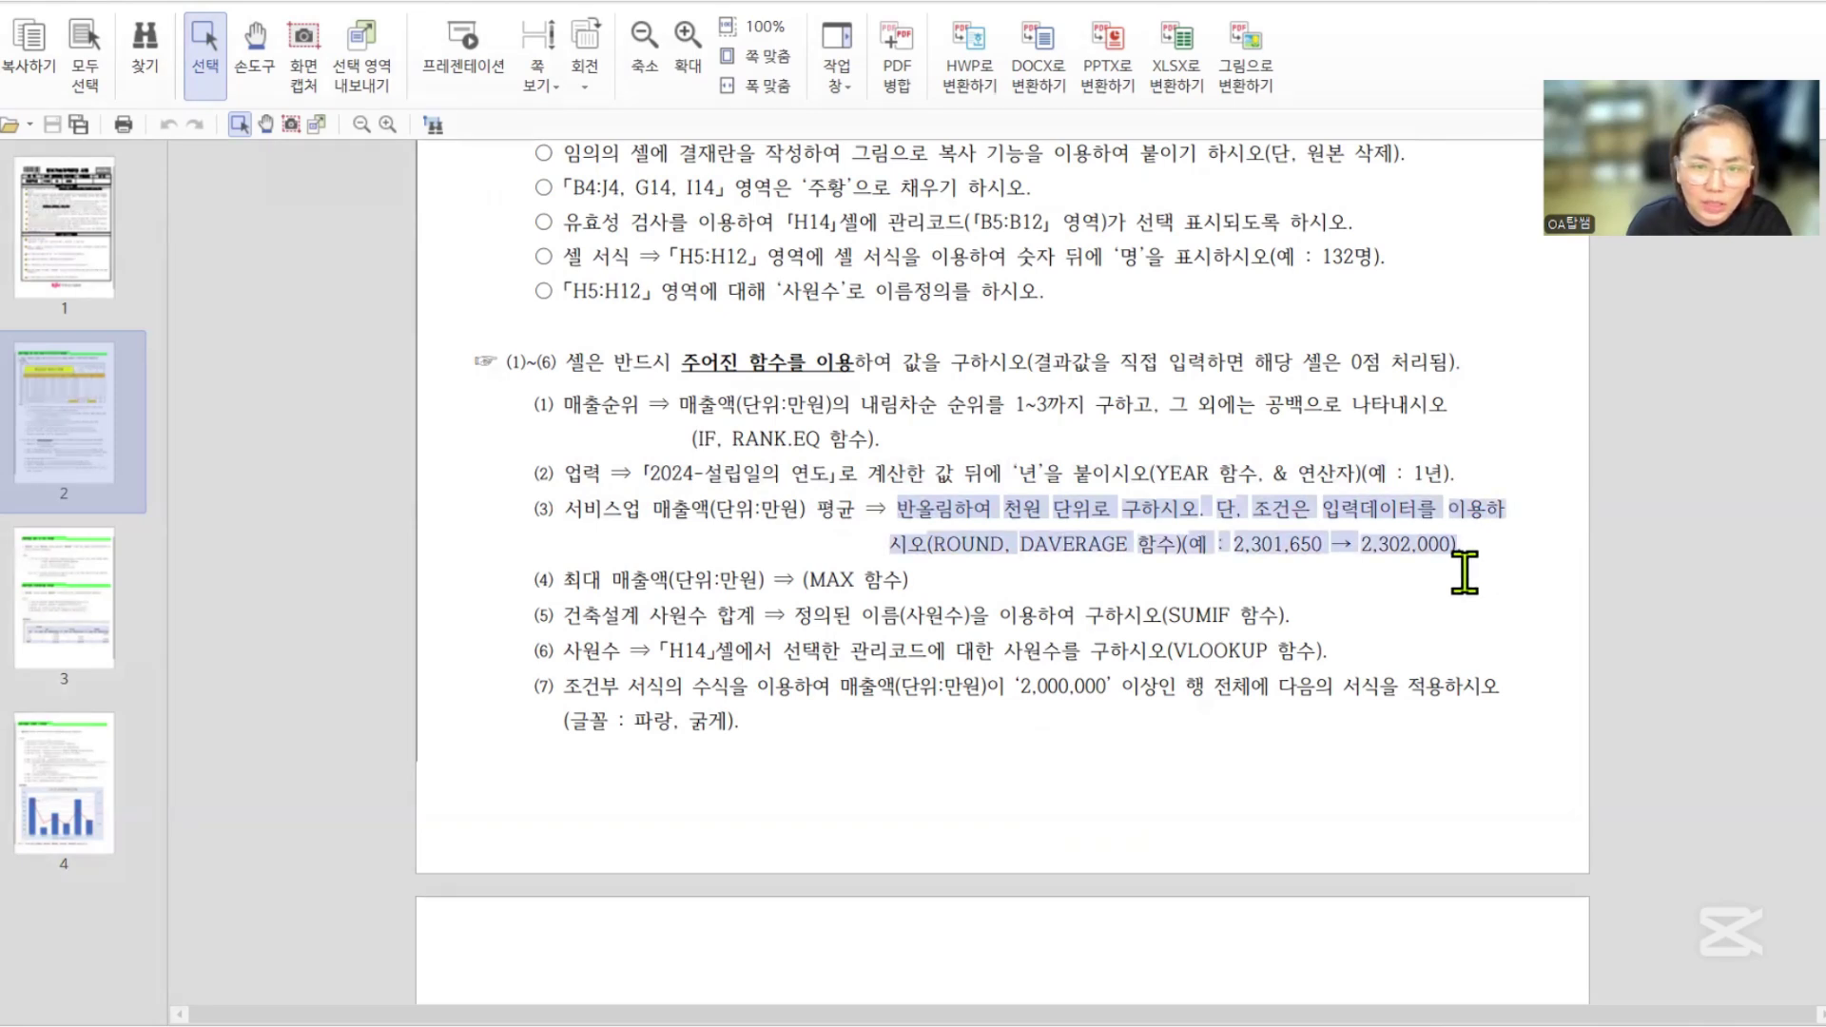
{"action": "left_click", "coordinate": [1465, 572]}
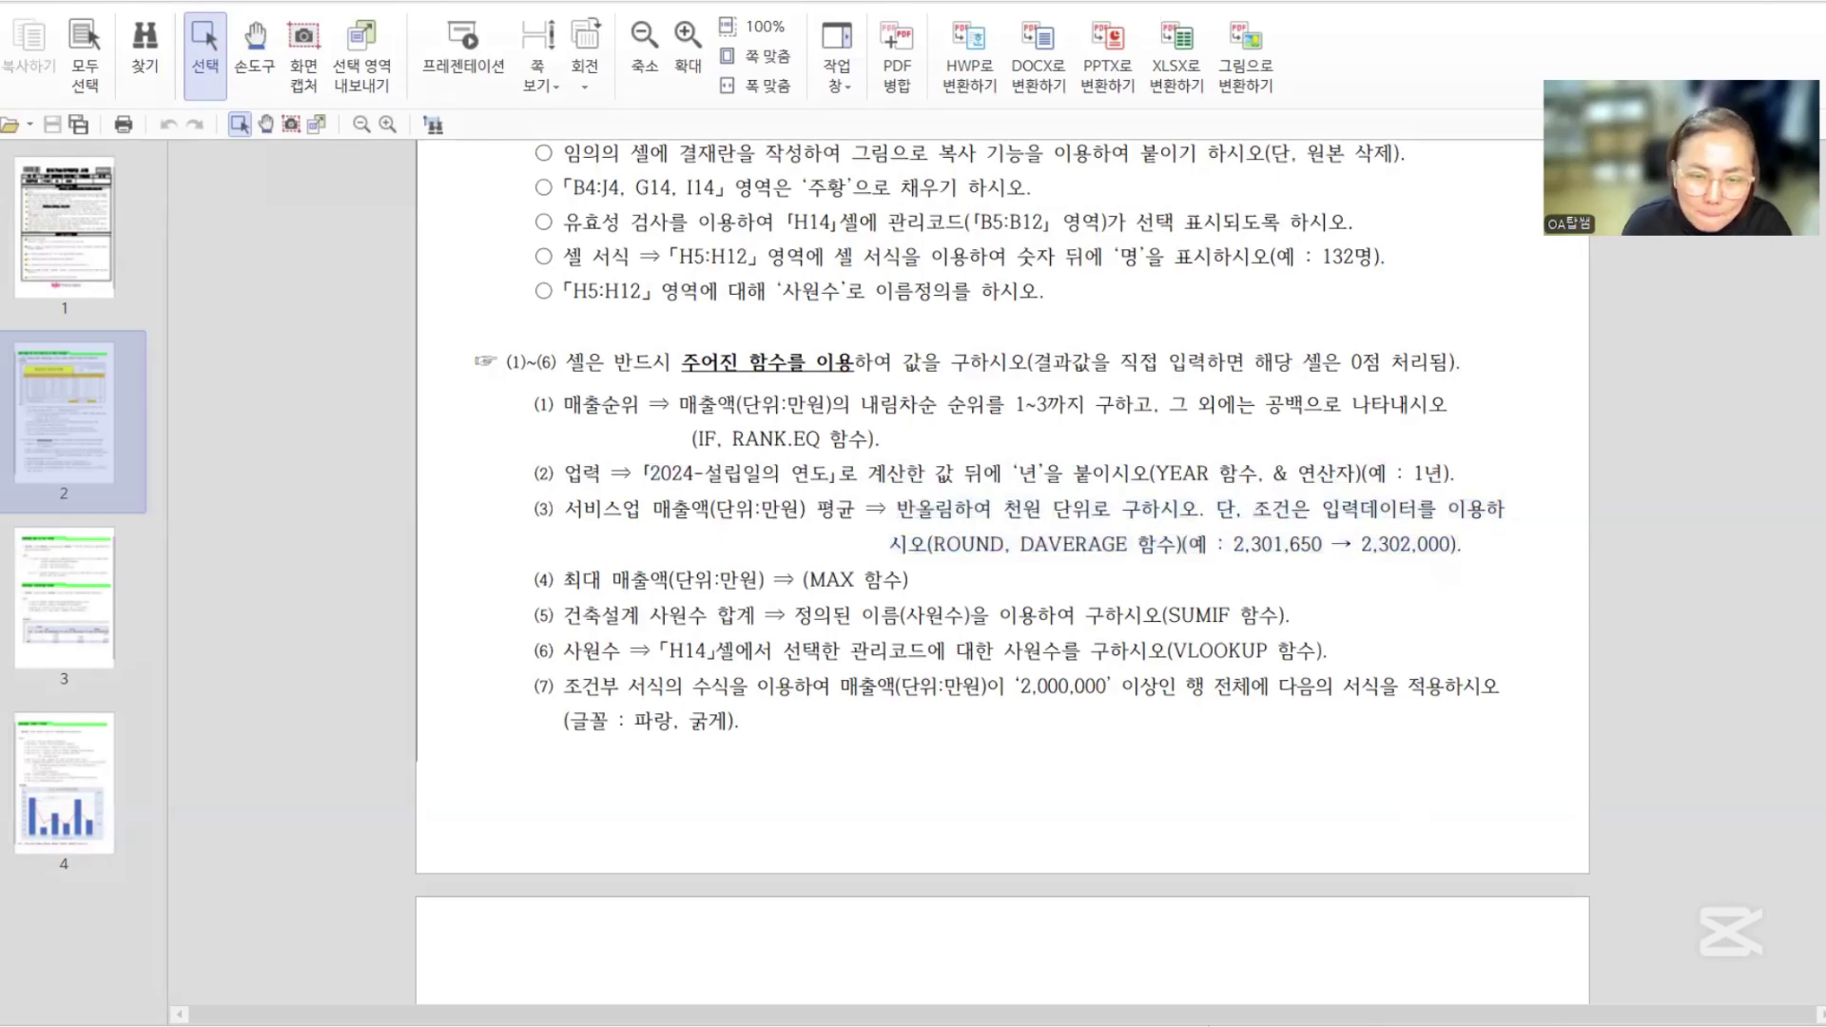
- Return to the Excel worksheet and enter =DAVERAGE(B4:J12,G4,E4:E5) in E13 for the 서비스업 sales average
{"action": "key", "text": "alt+Tab"}
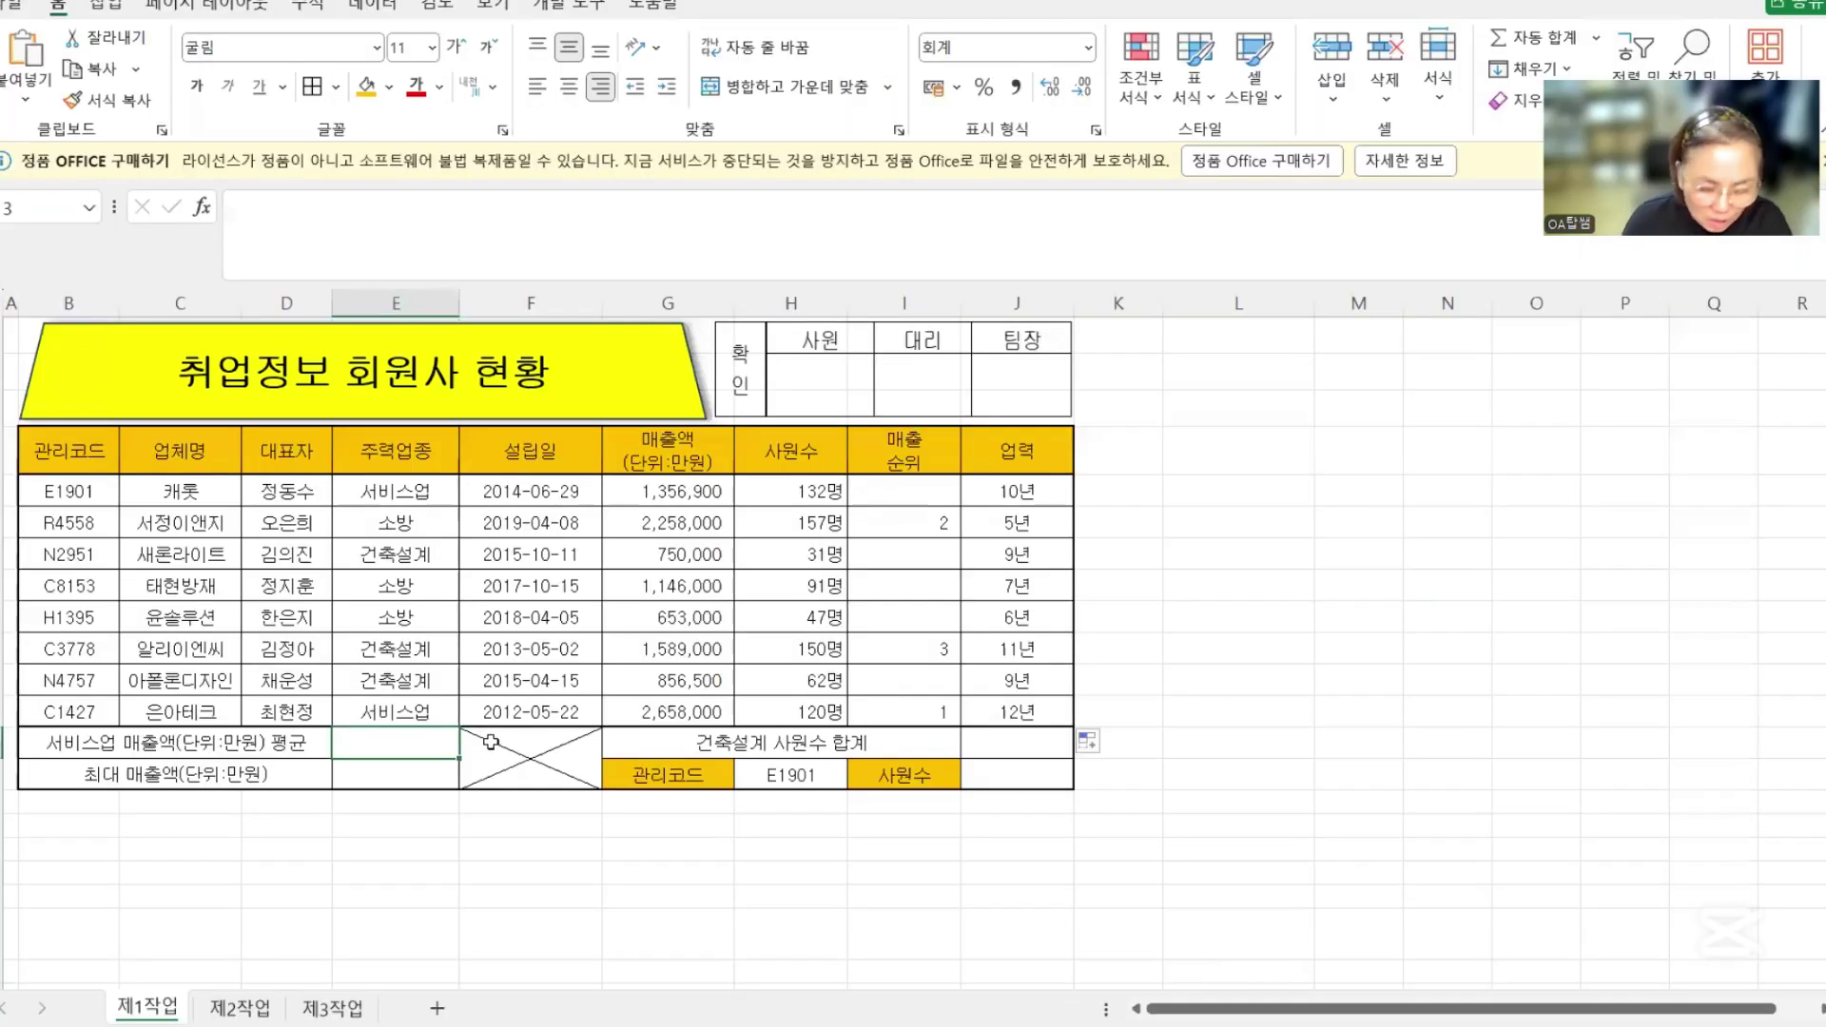
{"action": "type", "text": "="}
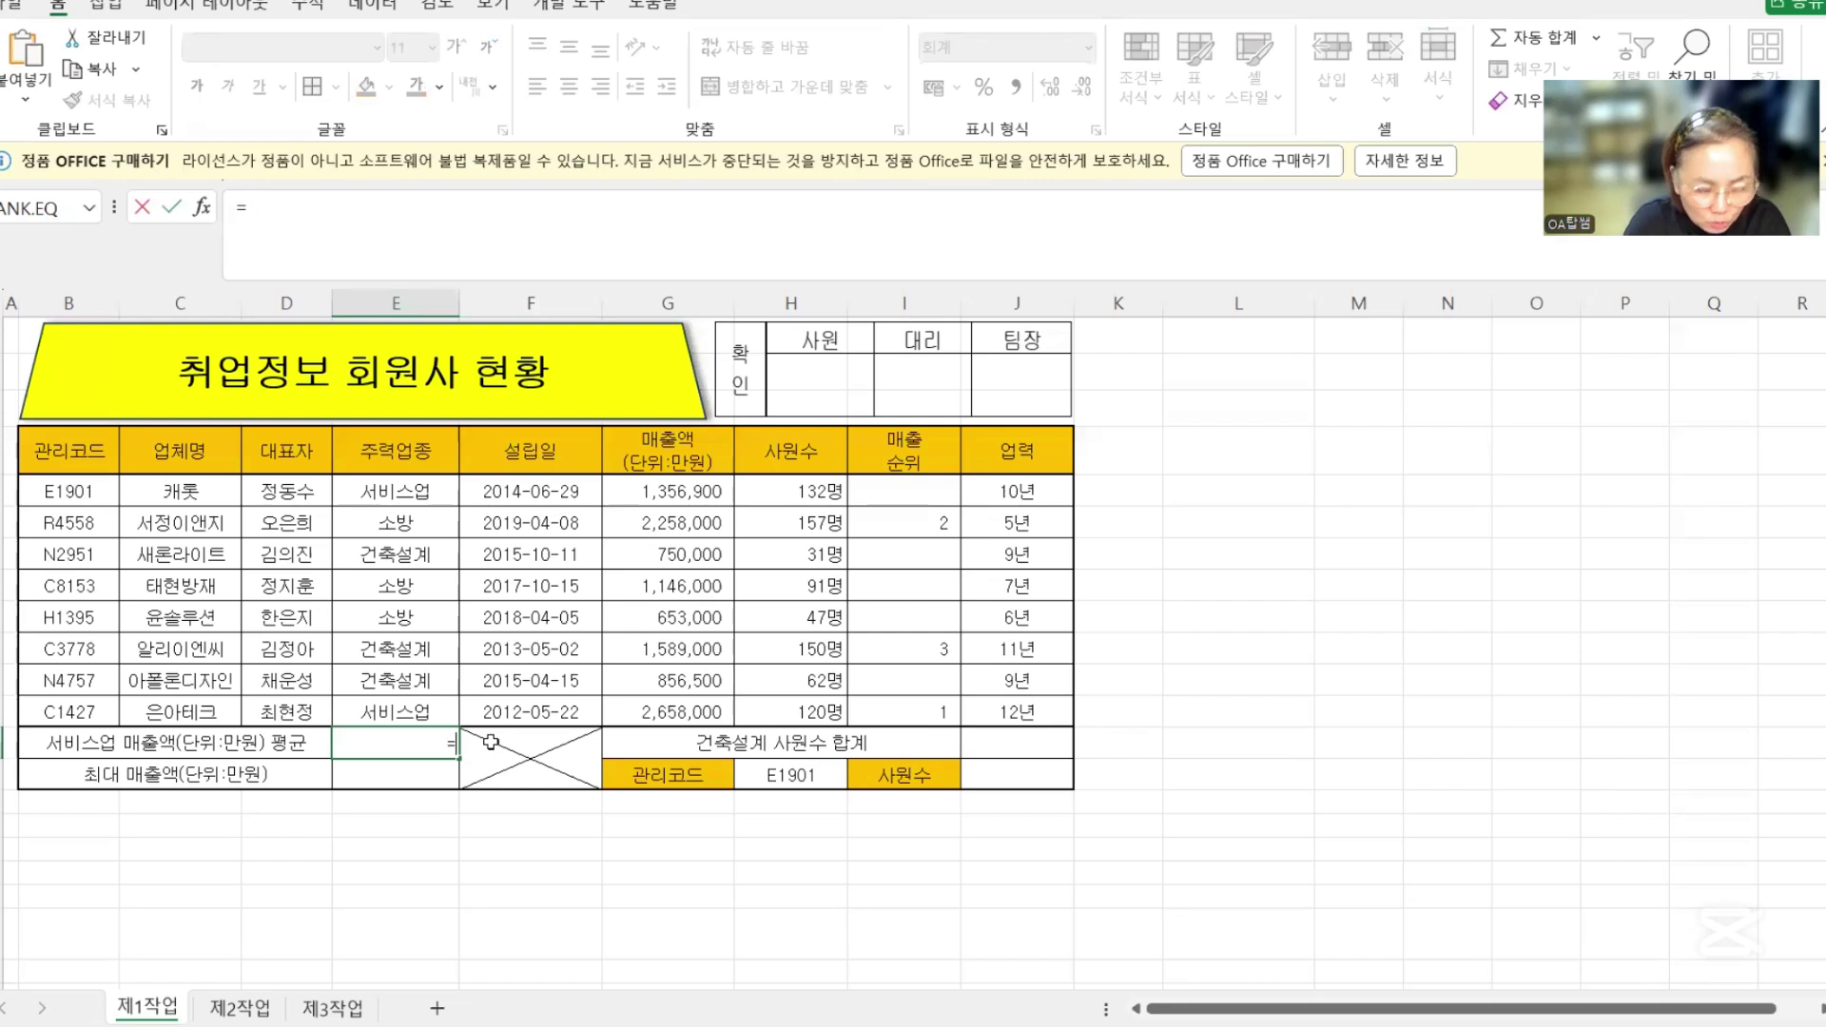
{"action": "type", "text": "DAV"}
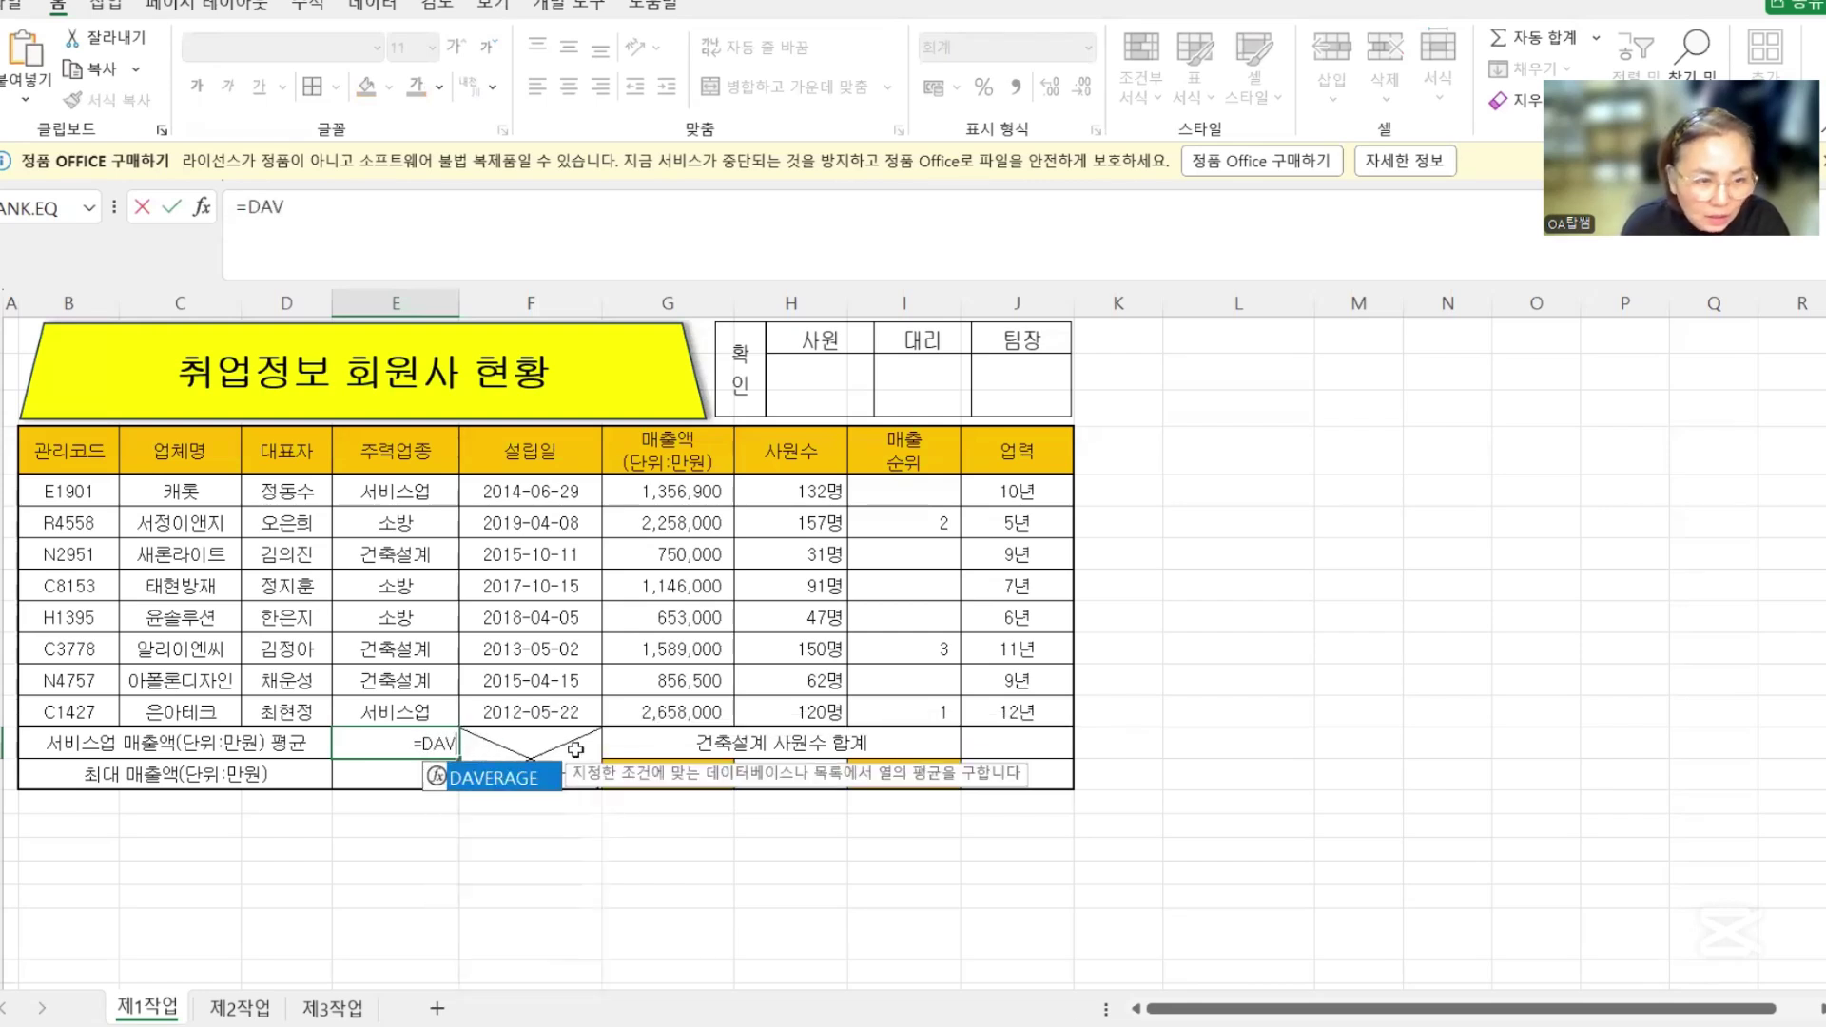
{"action": "double_click", "coordinate": [535, 779]}
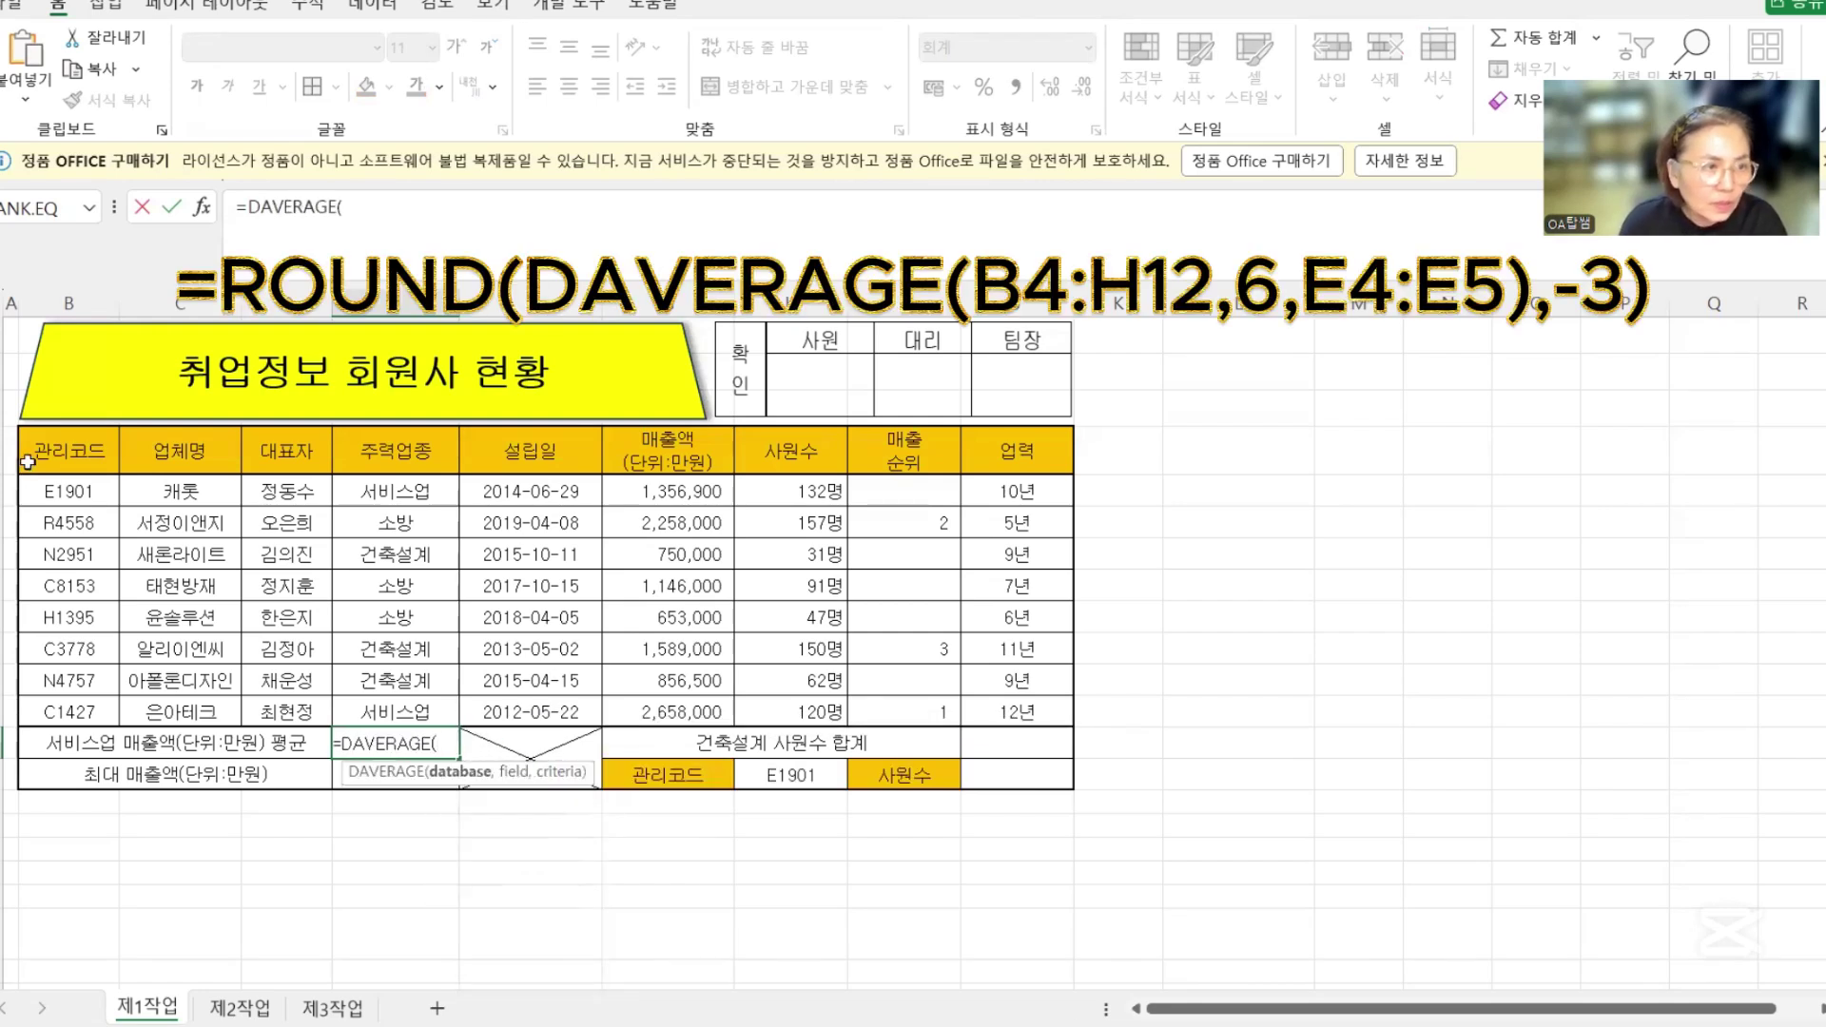
{"action": "left_click_drag", "start_coordinate": [54, 460], "coordinate": [1004, 712]}
{"action": "type", "text": ","}
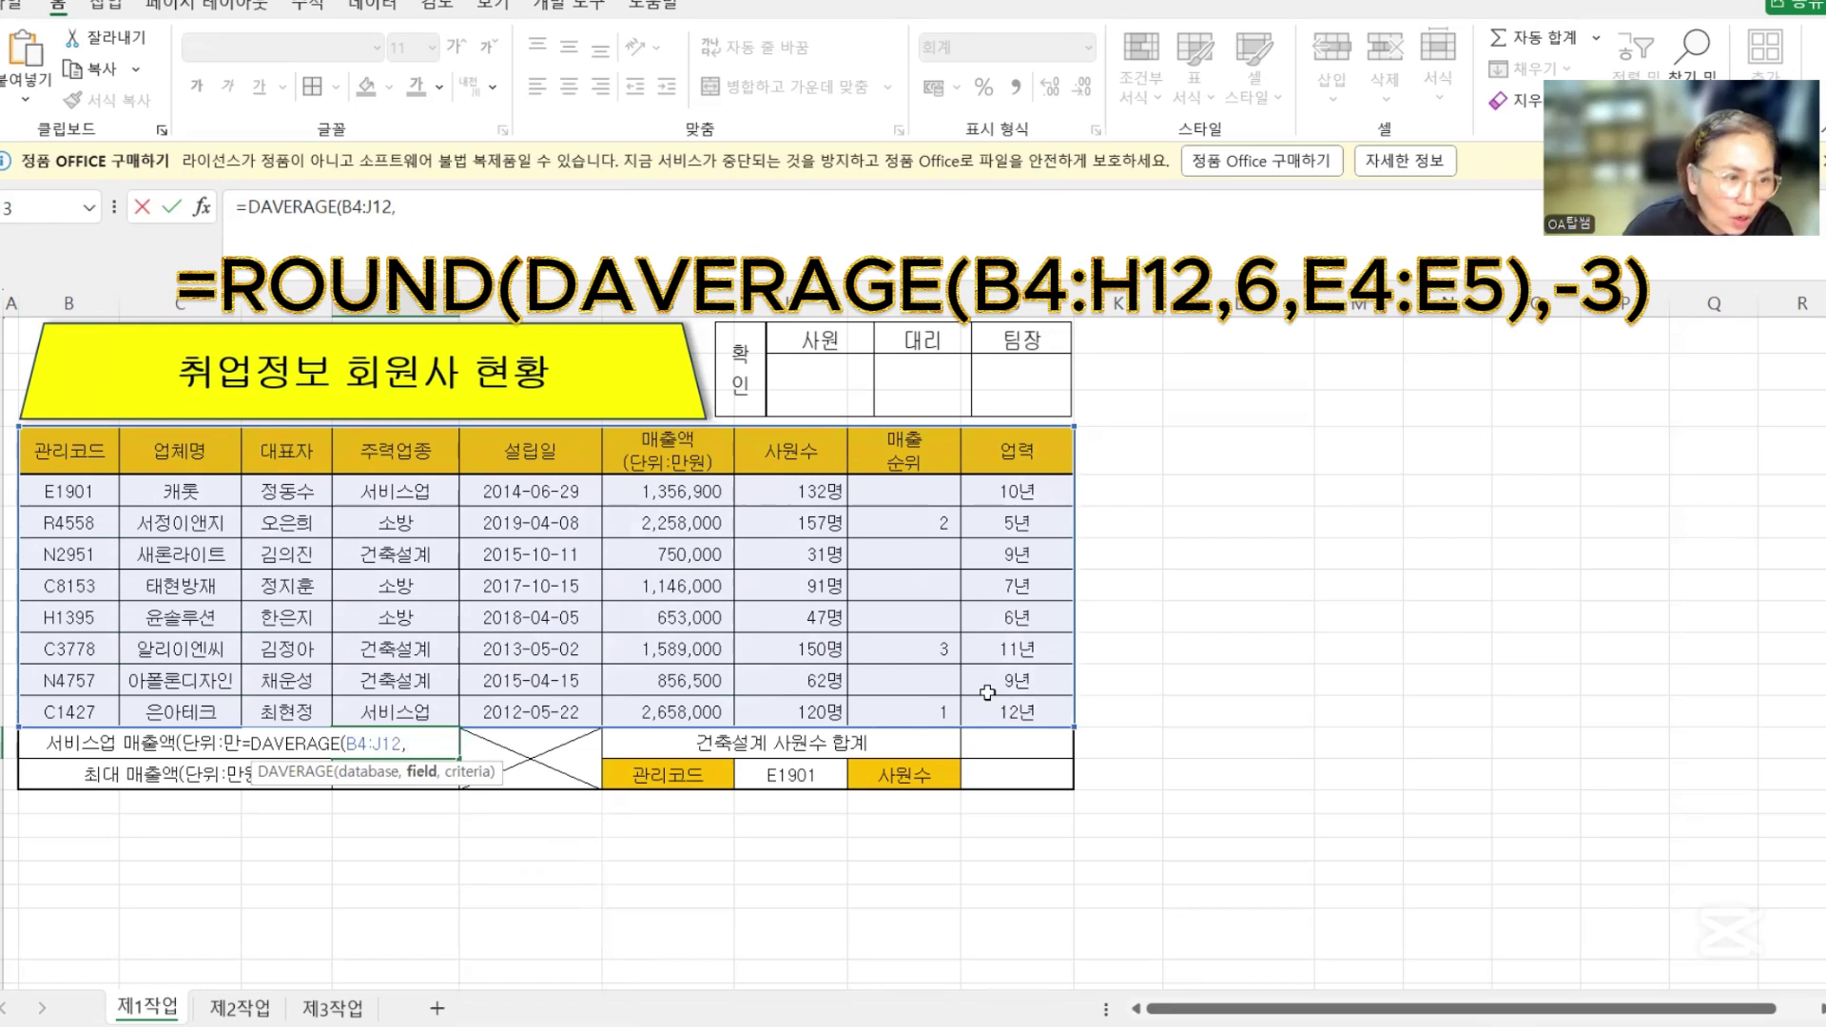
{"action": "left_click", "coordinate": [698, 451]}
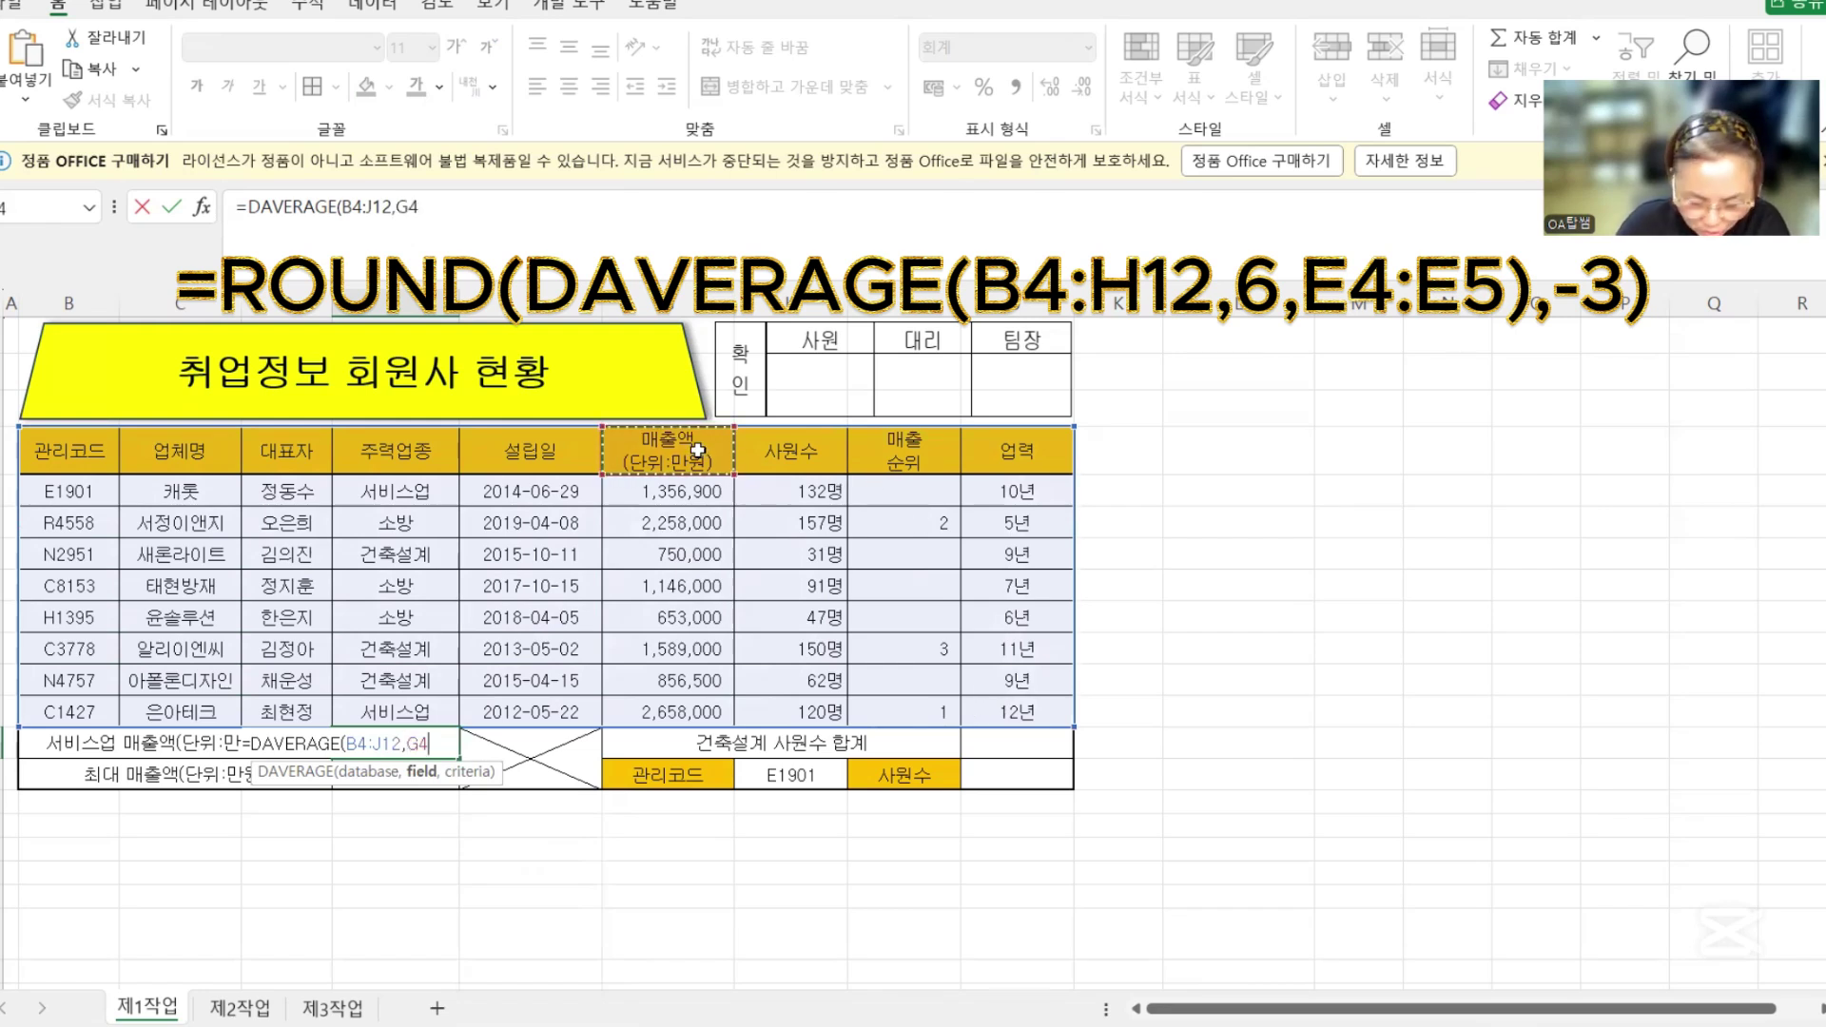
{"action": "type", "text": ","}
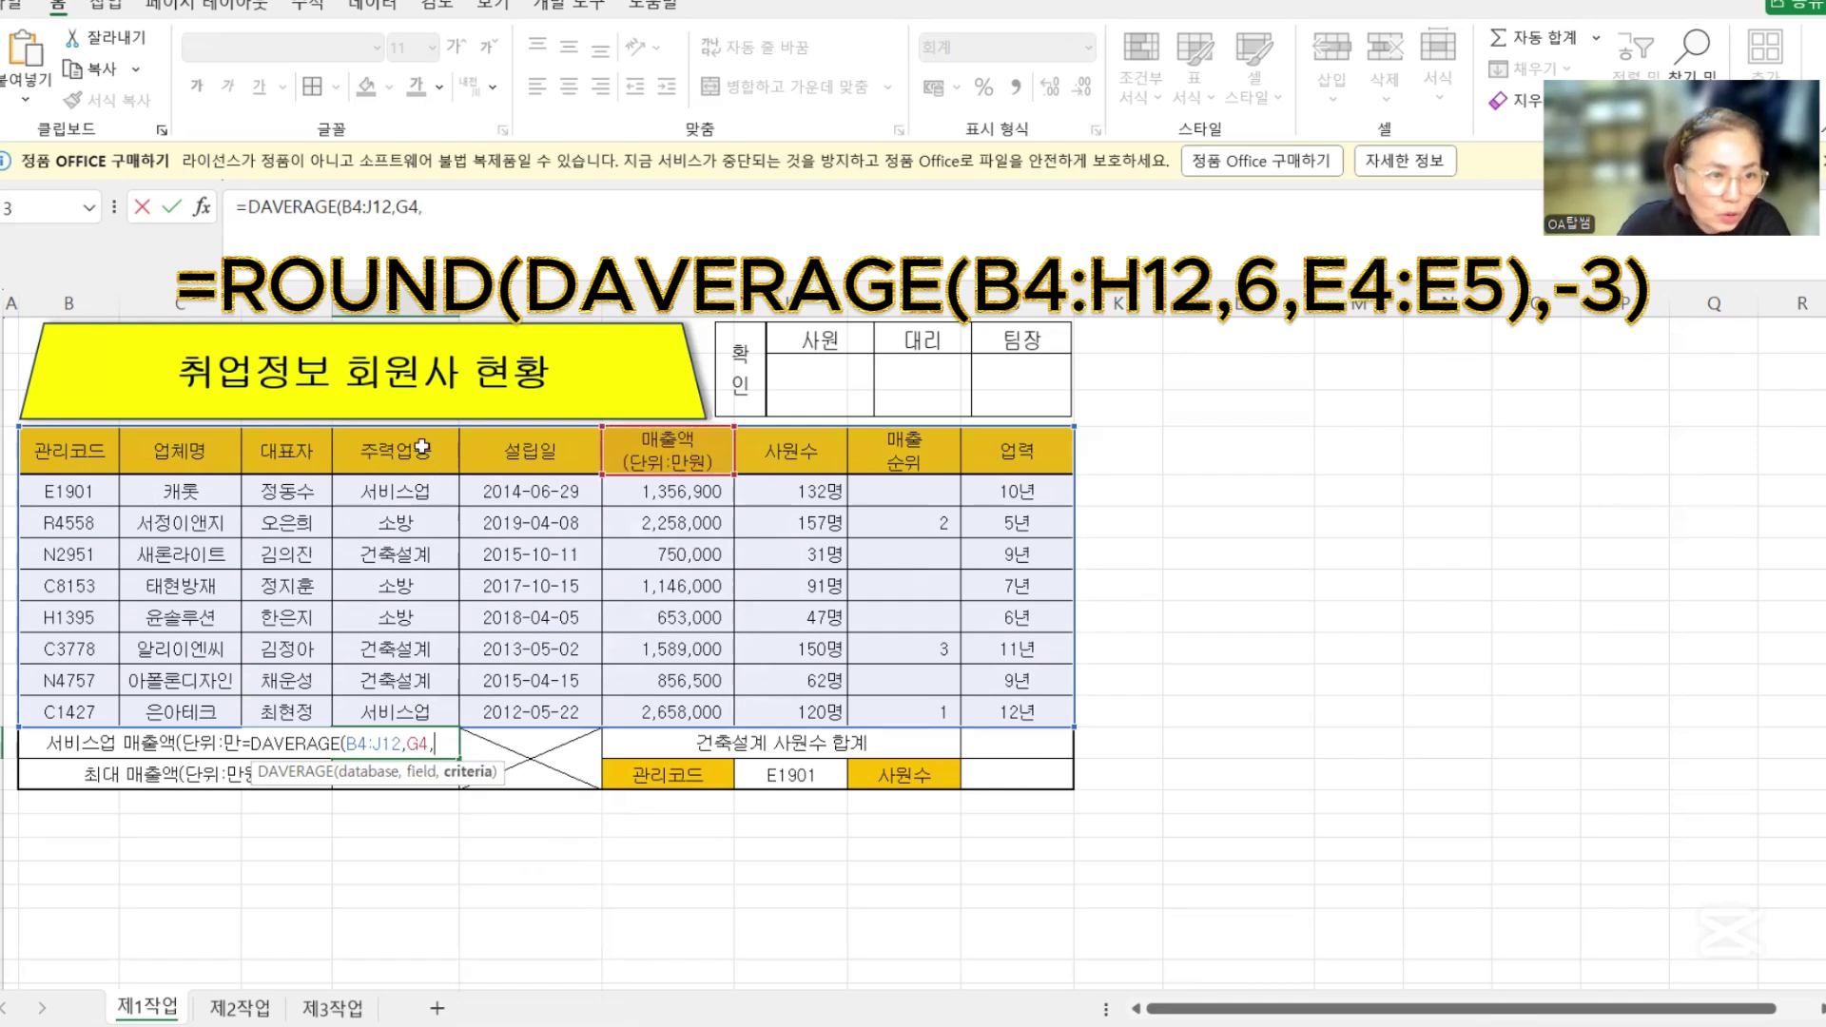
{"action": "left_click_drag", "start_coordinate": [422, 447], "coordinate": [420, 491]}
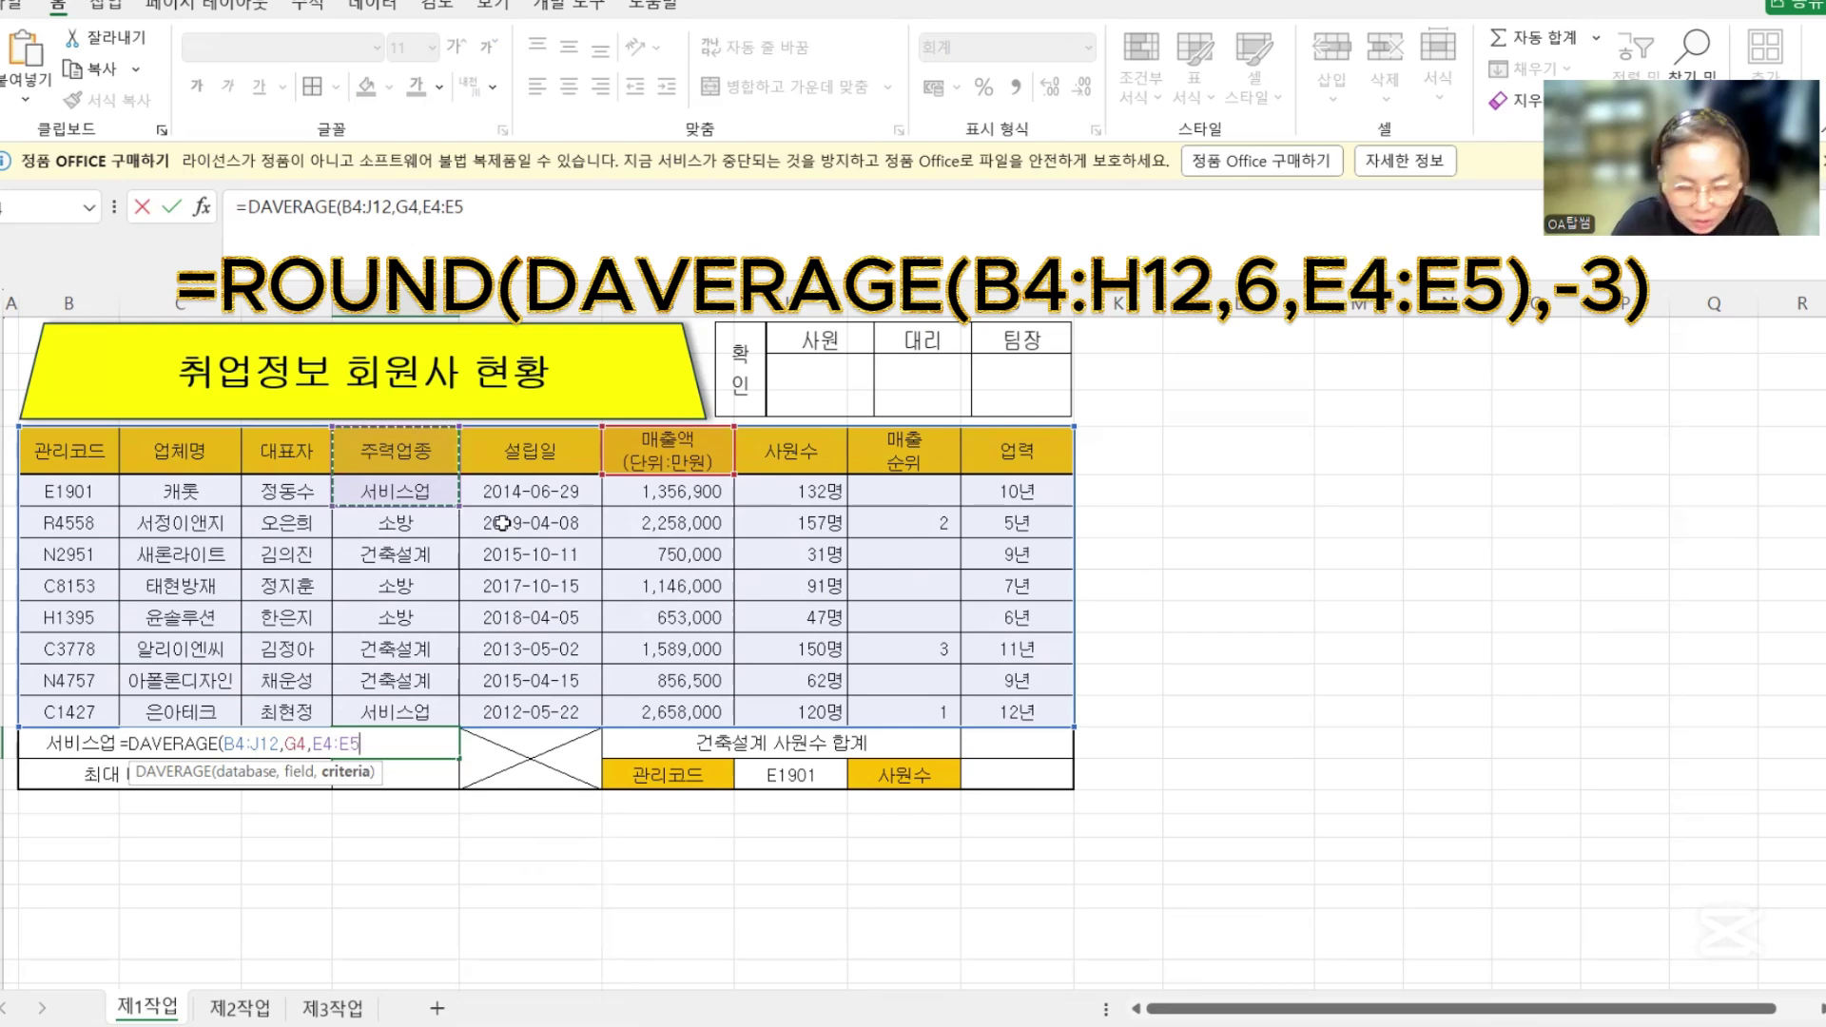
{"action": "type", "text": ")"}
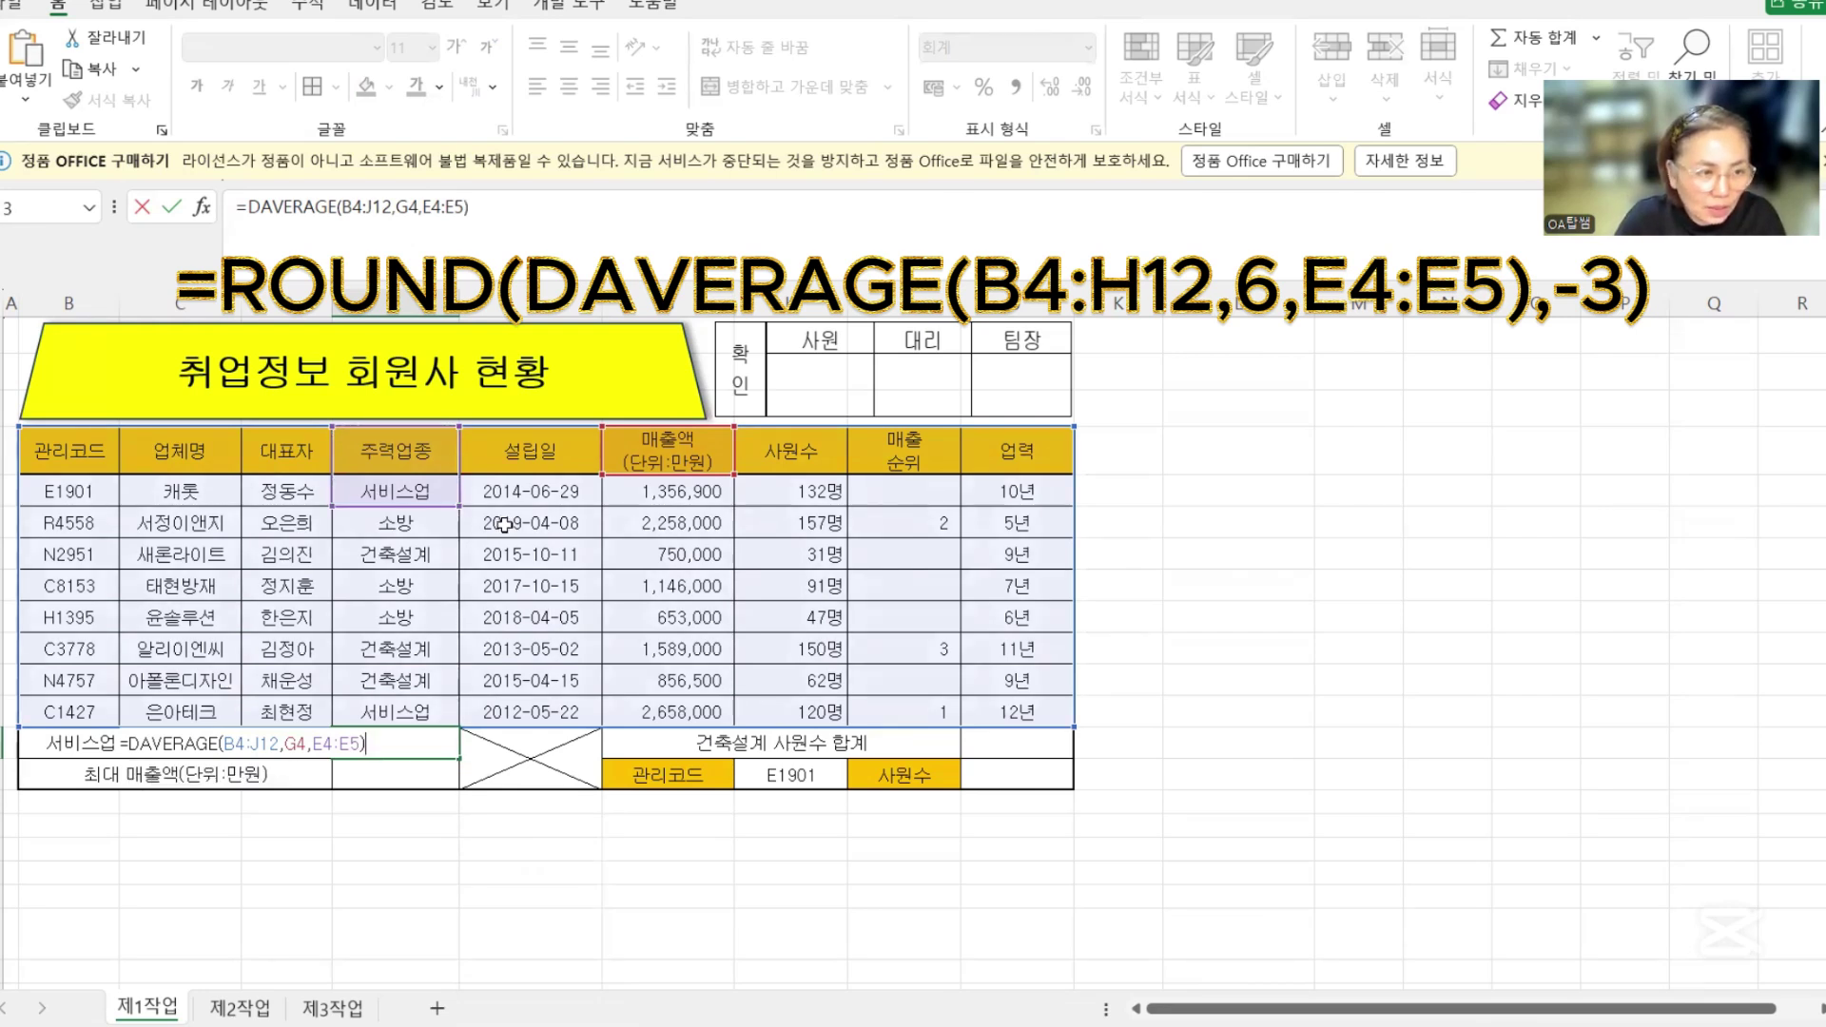
{"action": "key", "text": "Return"}
- Wrap the DAVERAGE formula in E13 with ROUND to thousands so it reads =ROUND(DAVERAGE(B4:J12,G4,E4:E5),-3)
{"action": "key", "text": "Up"}
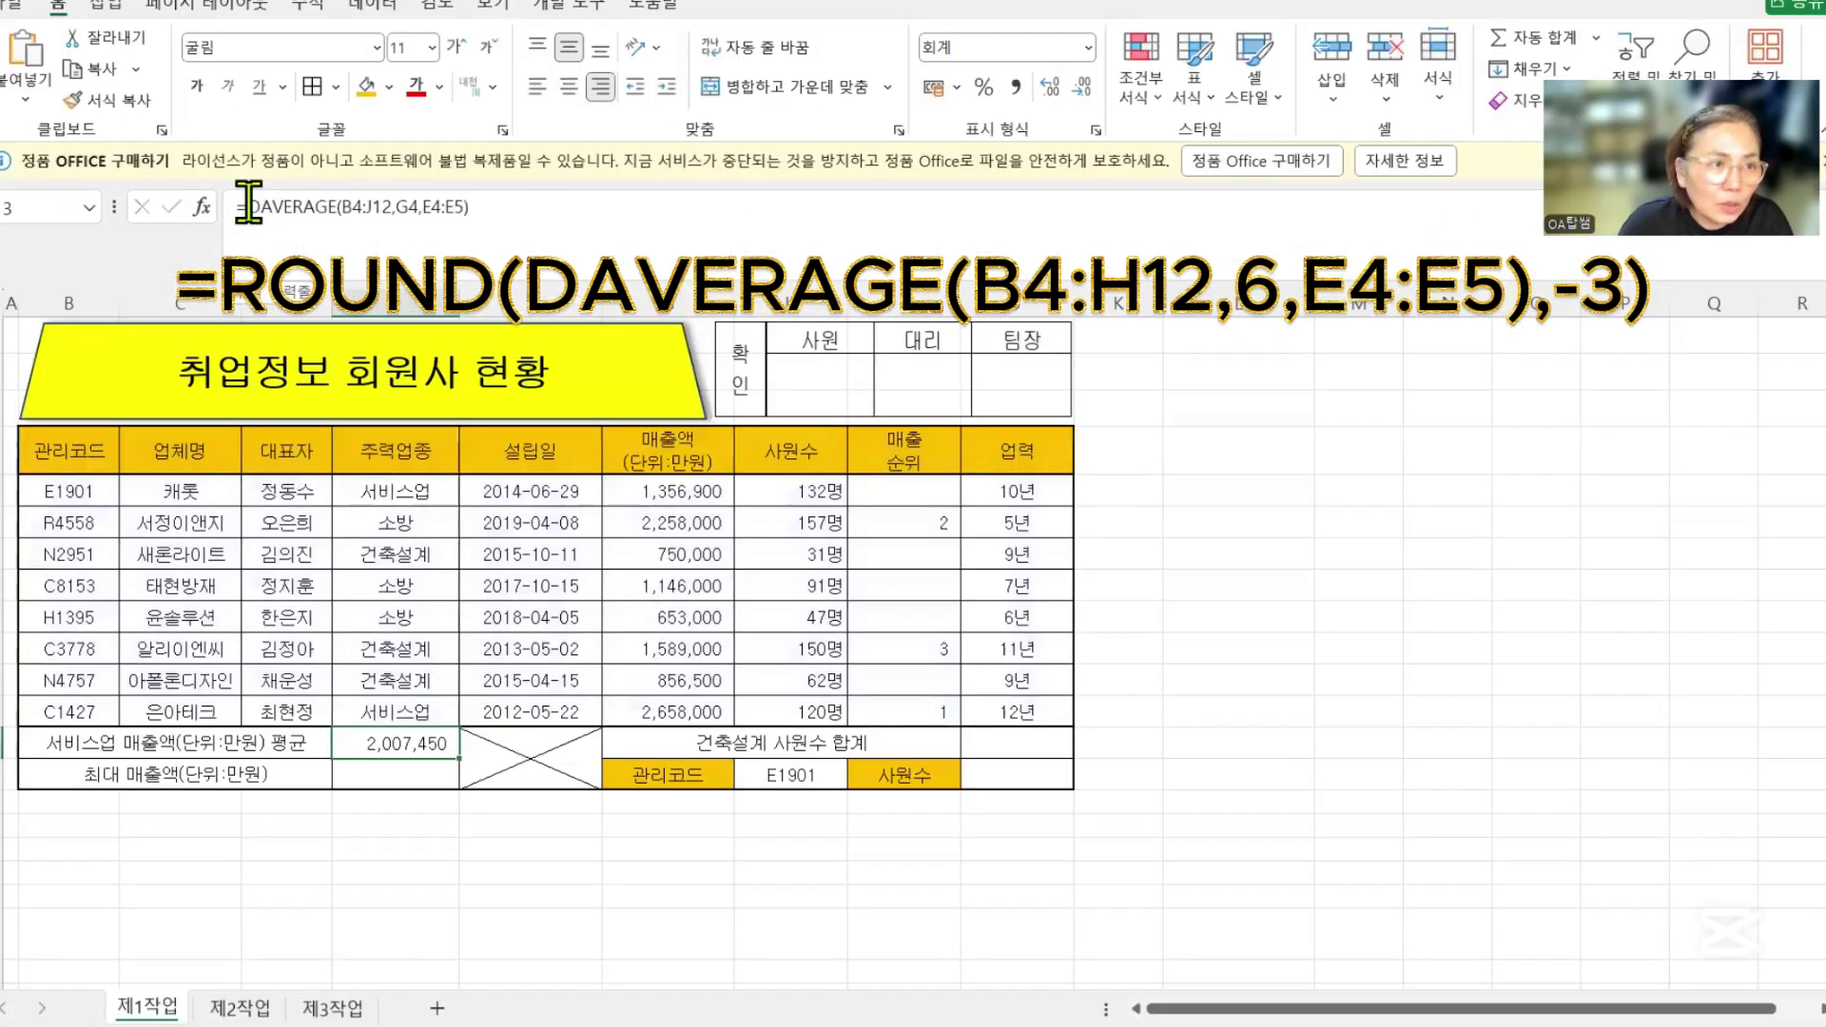
{"action": "left_click", "coordinate": [524, 472]}
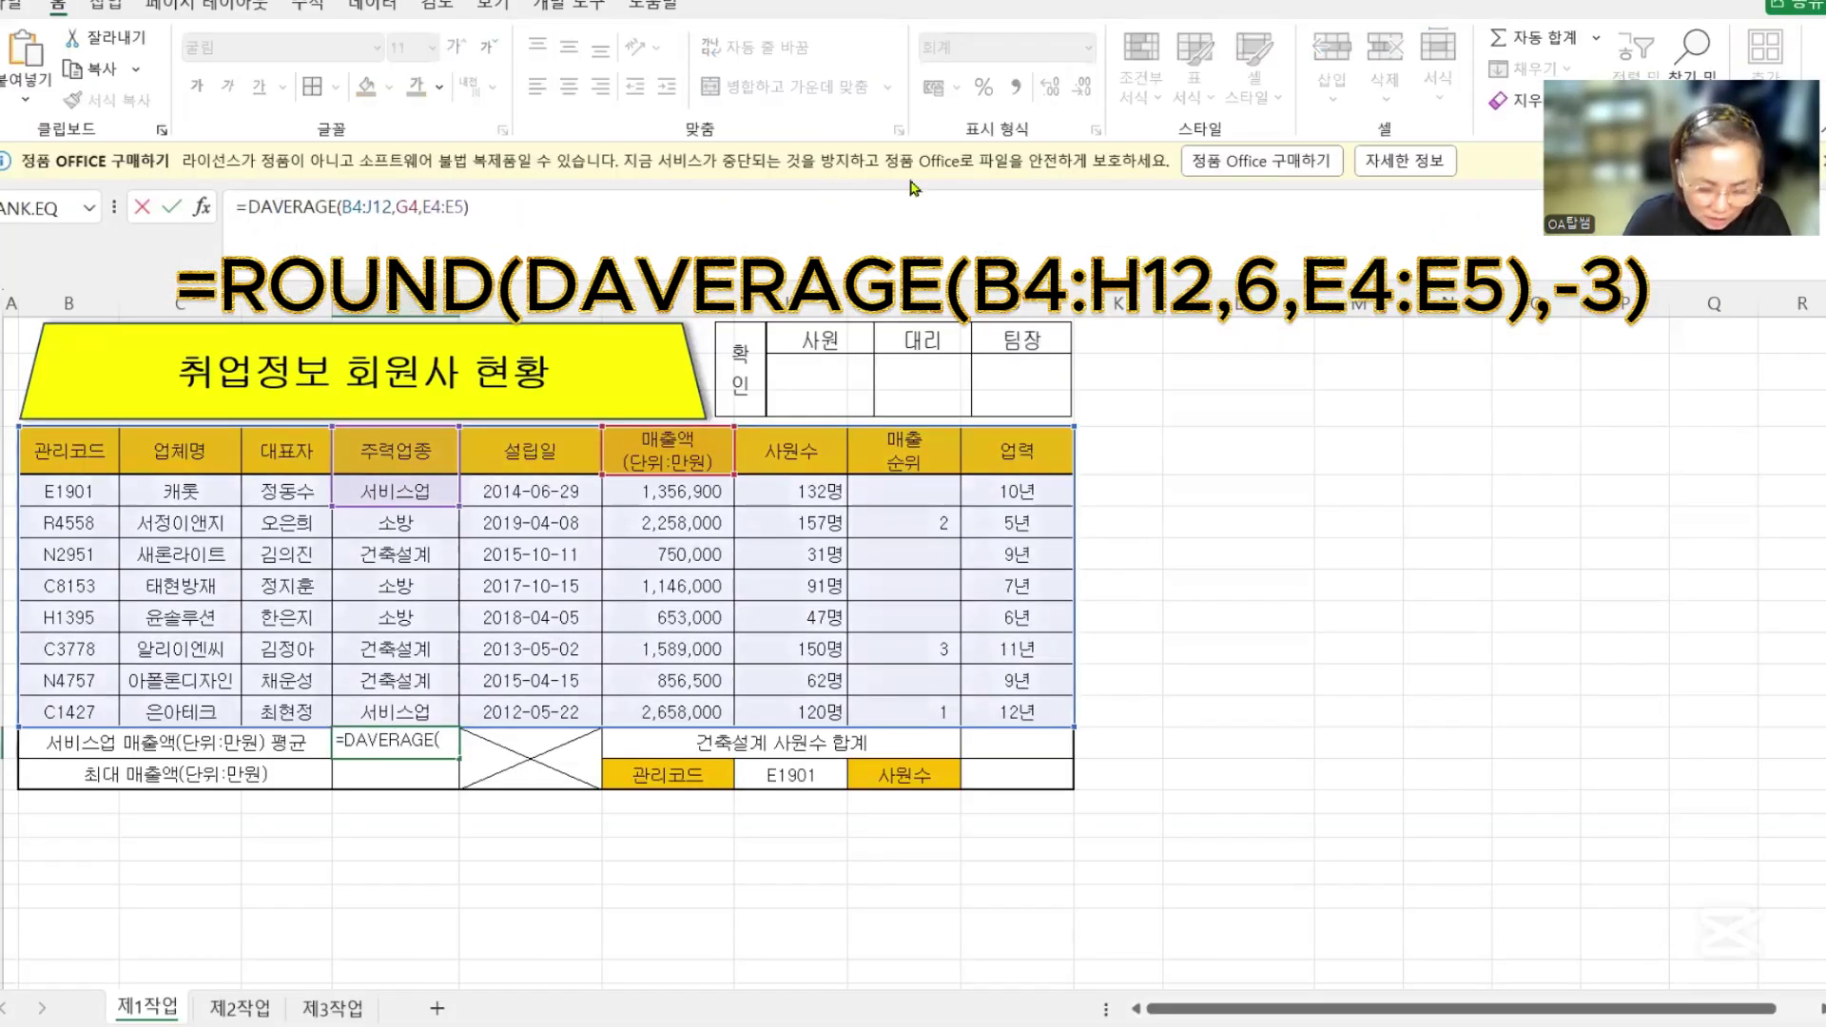
{"action": "type", "text": "ROUND"}
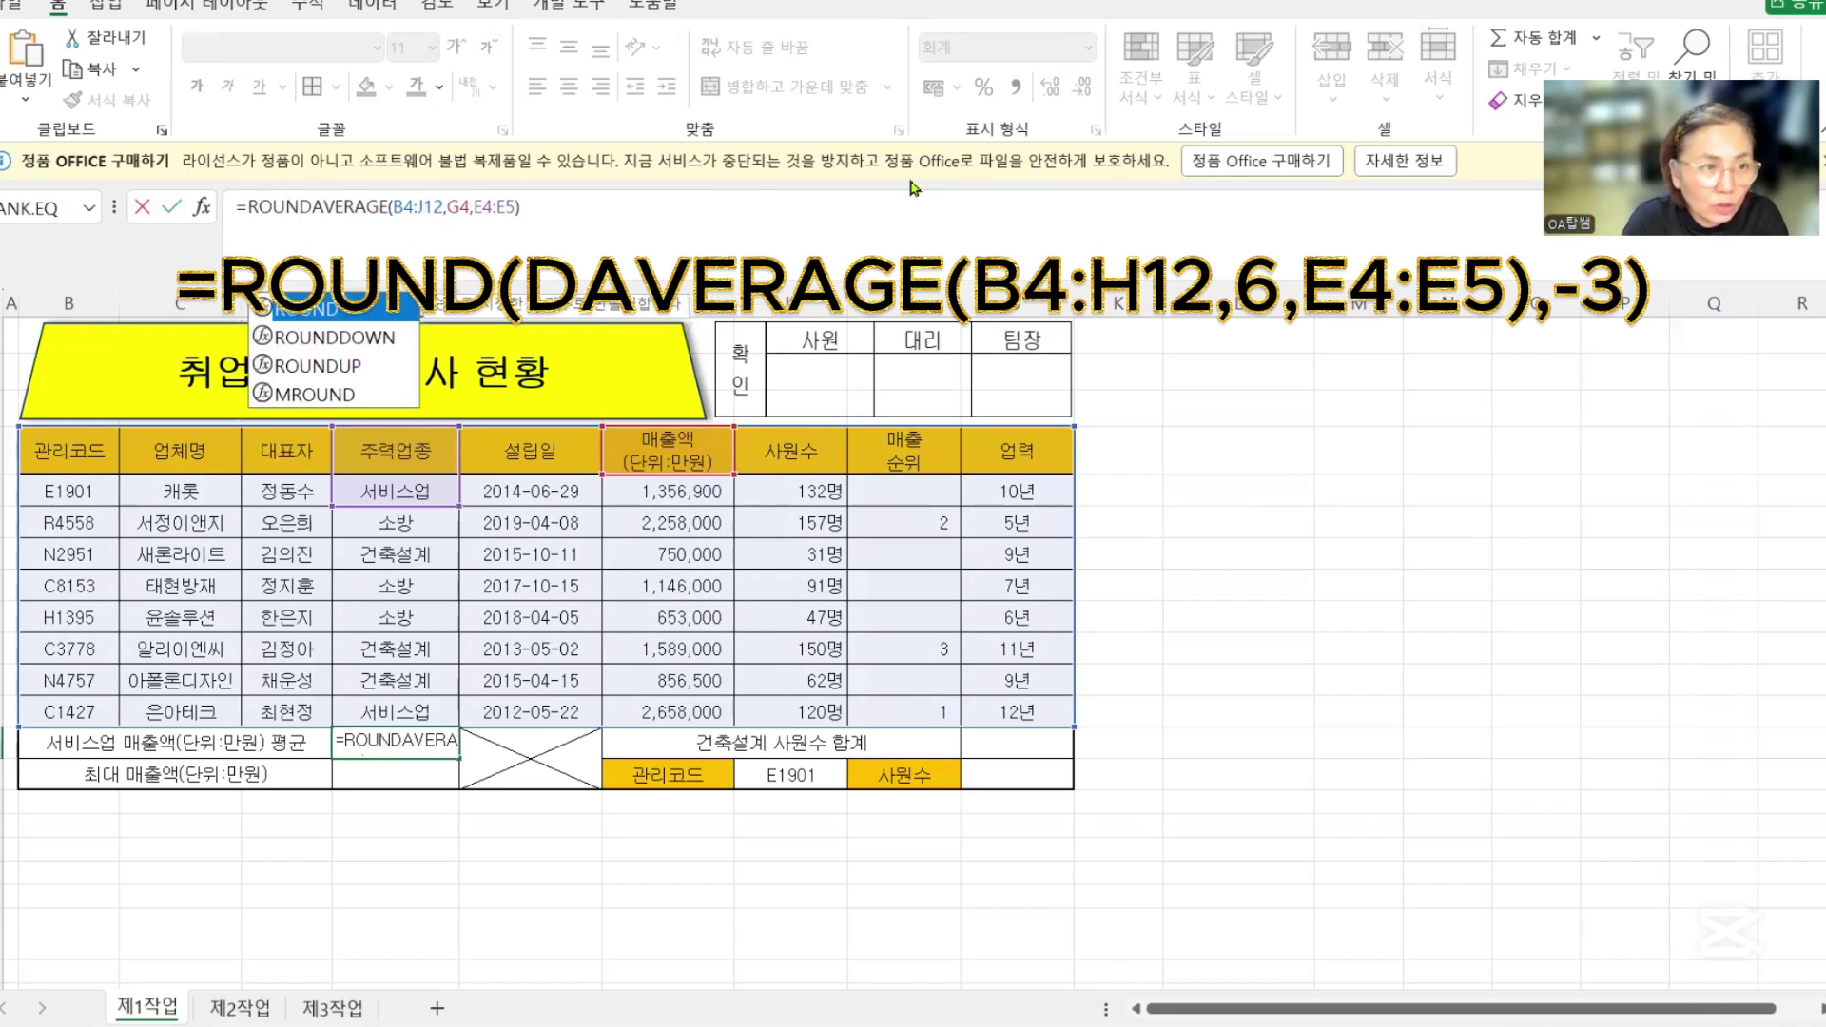
{"action": "type", "text": "("}
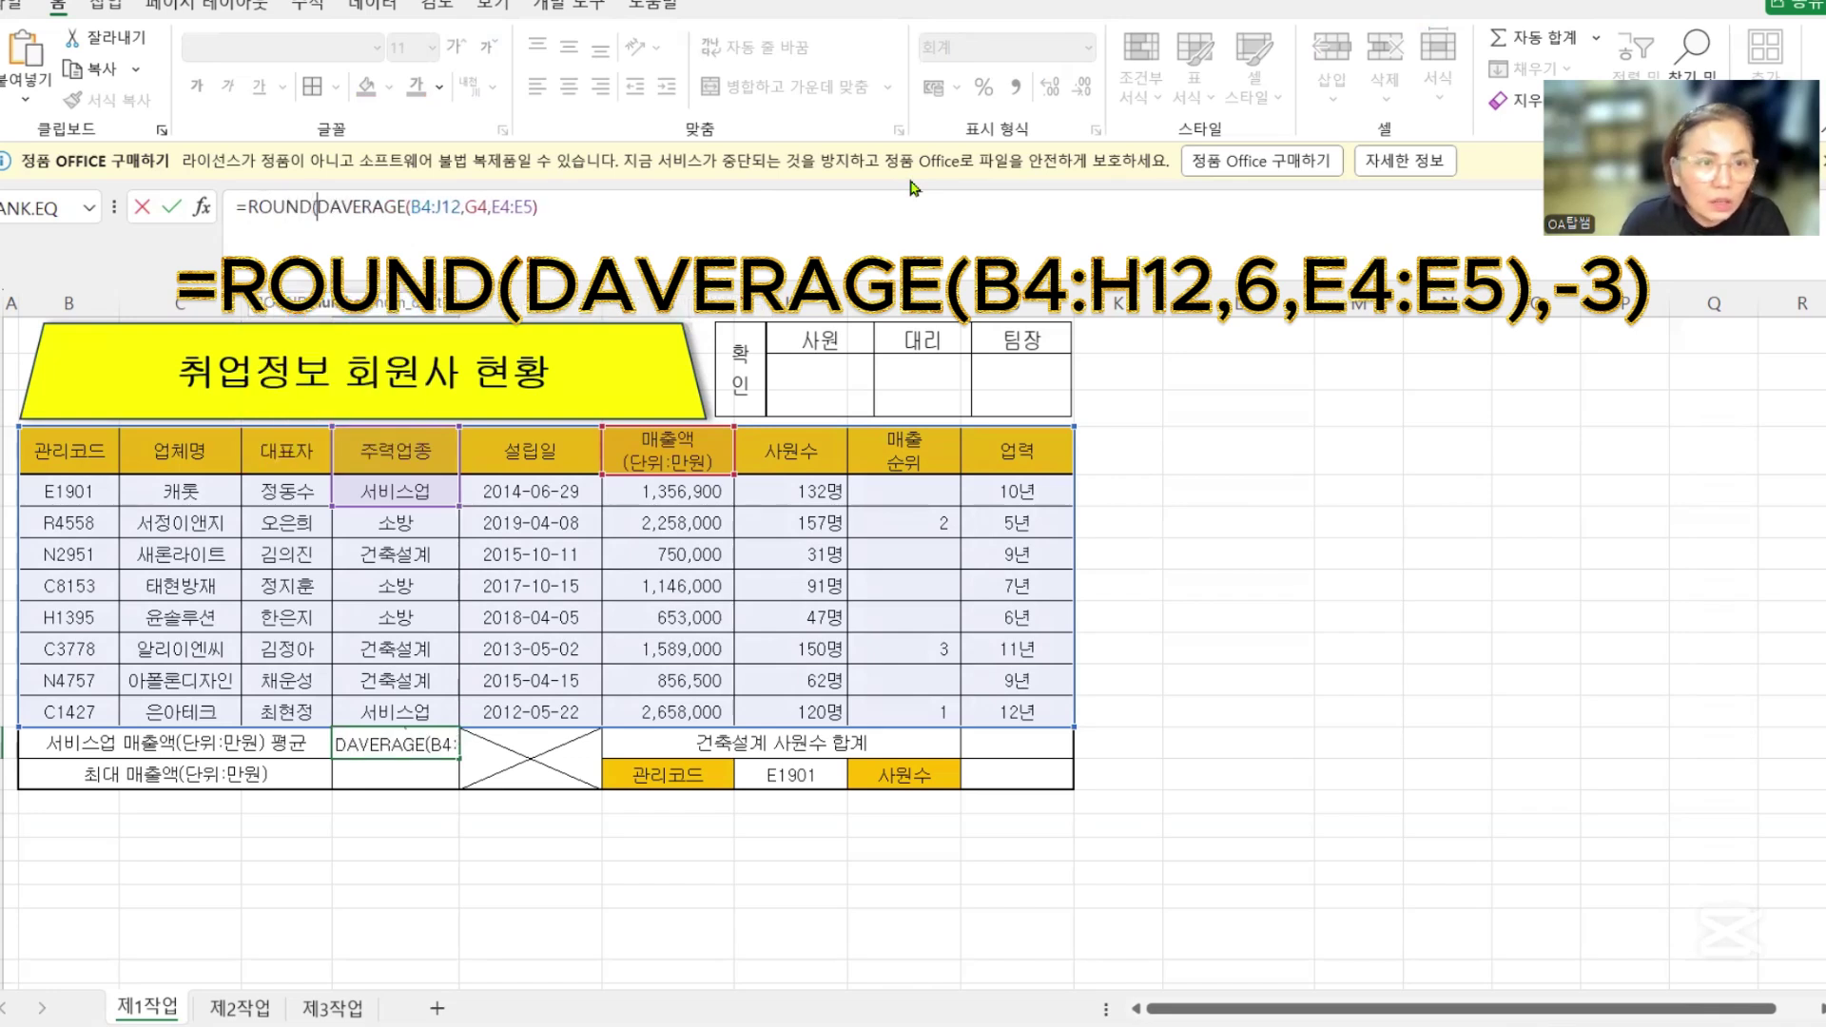
{"action": "left_click", "coordinate": [631, 214]}
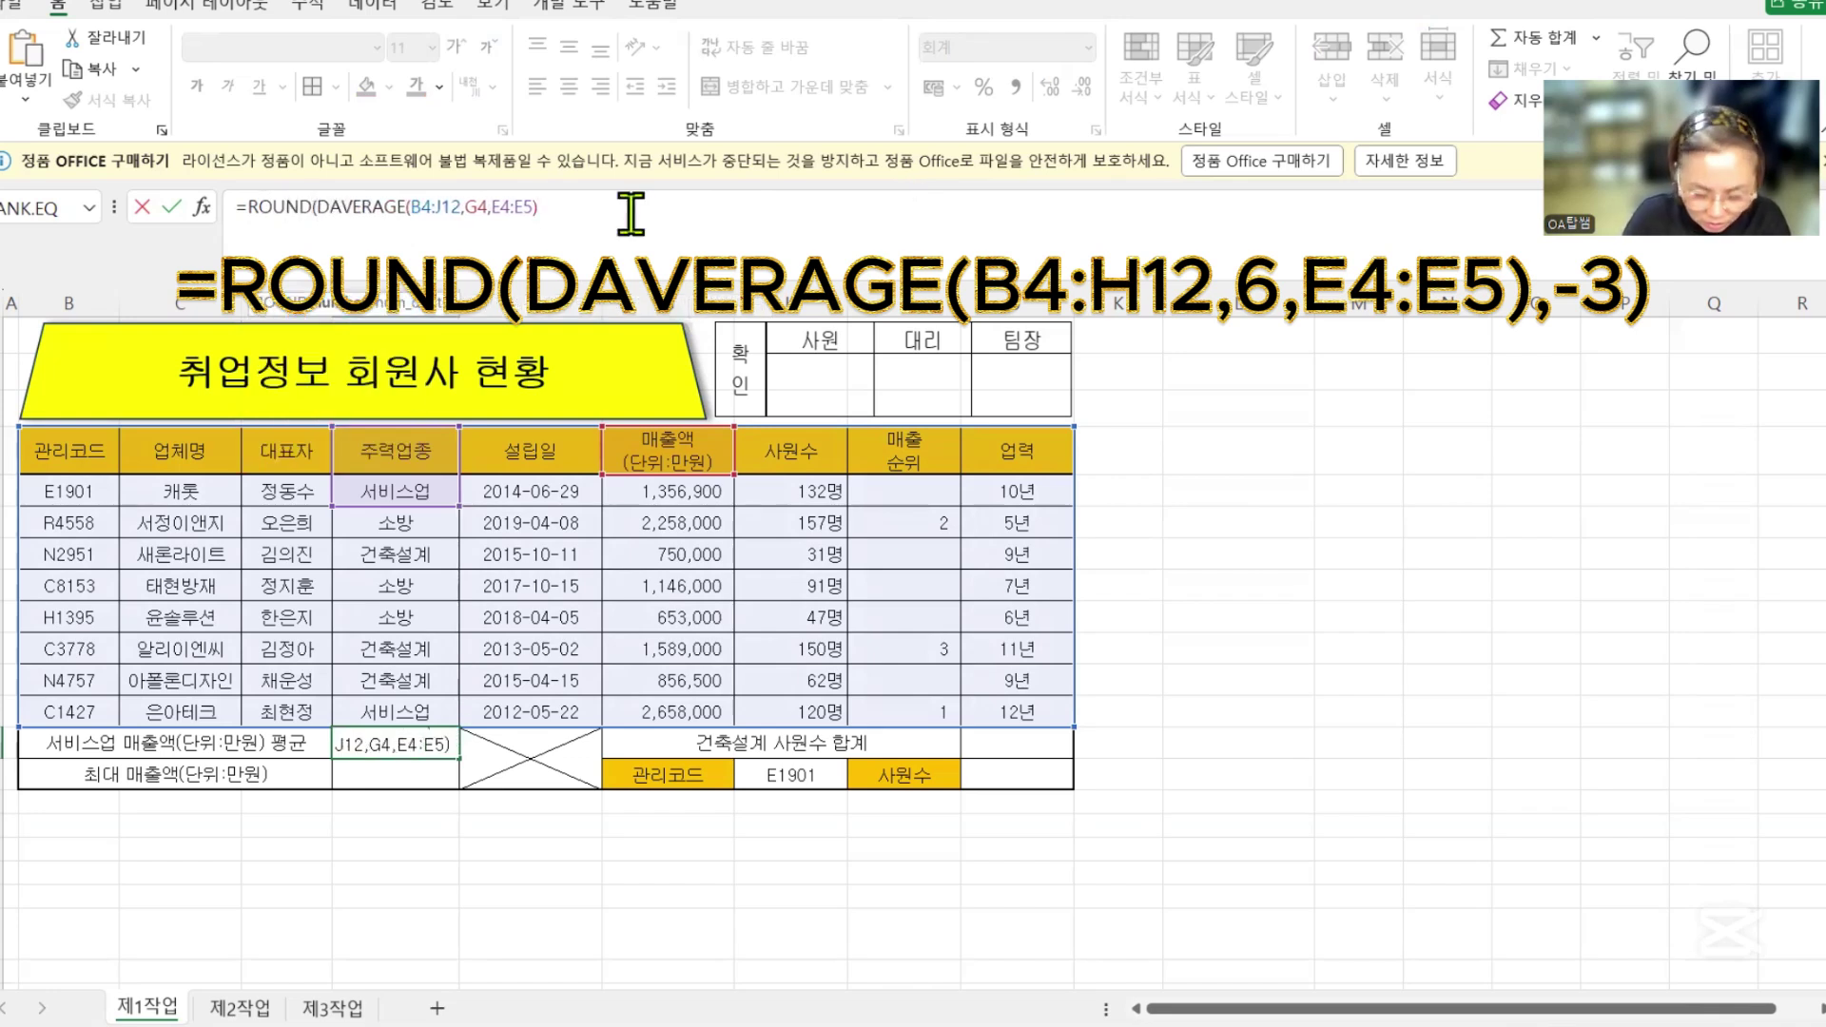
{"action": "type", "text": ","}
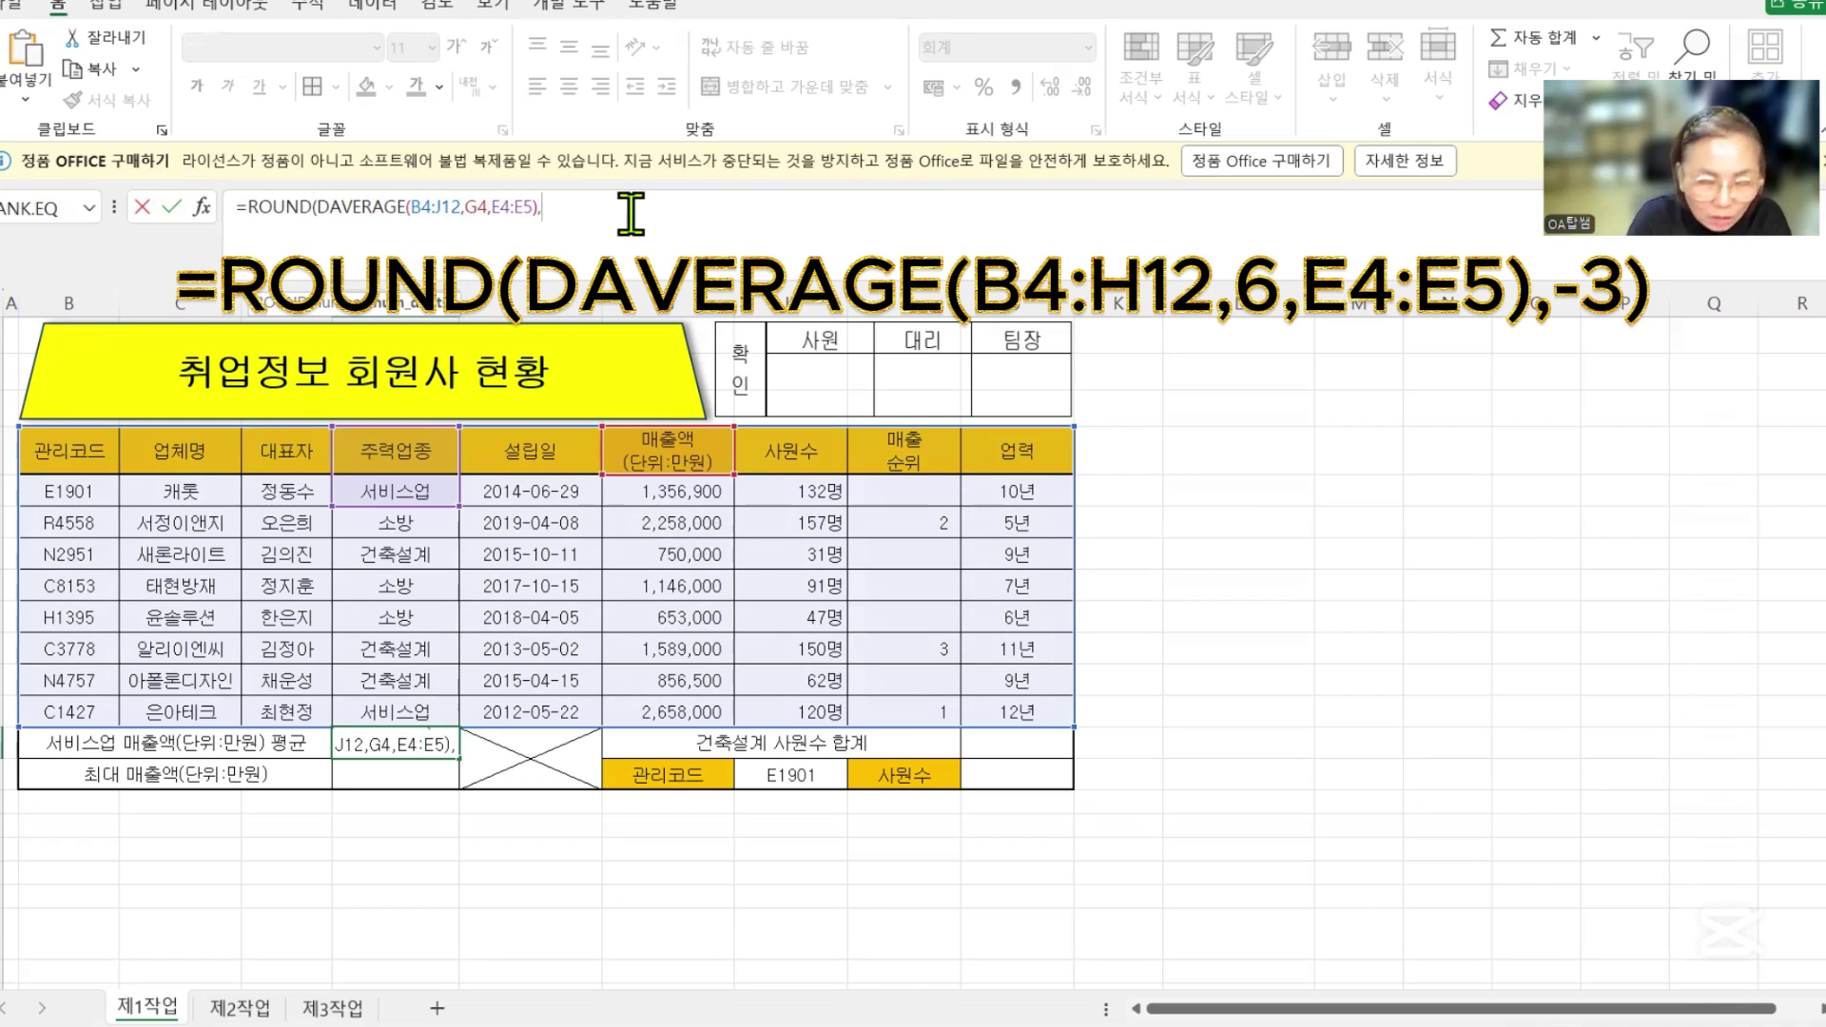
{"action": "type", "text": "-"}
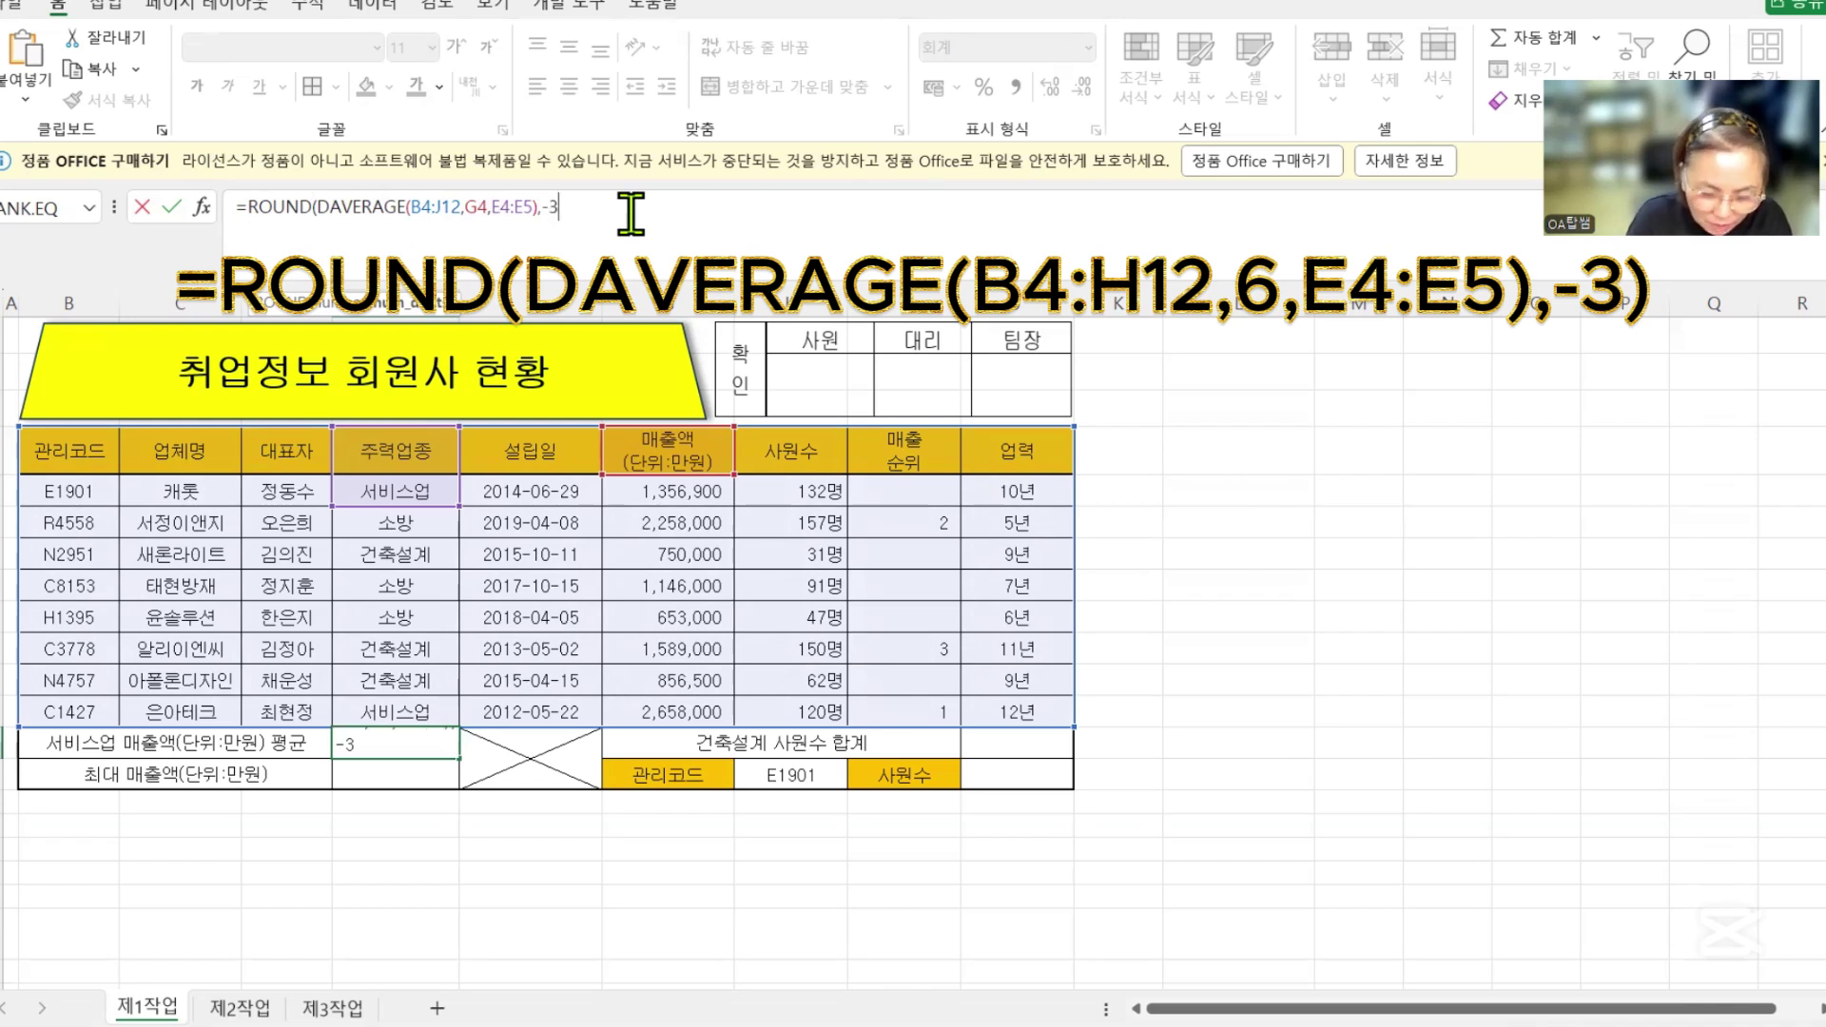
{"action": "type", "text": "3)"}
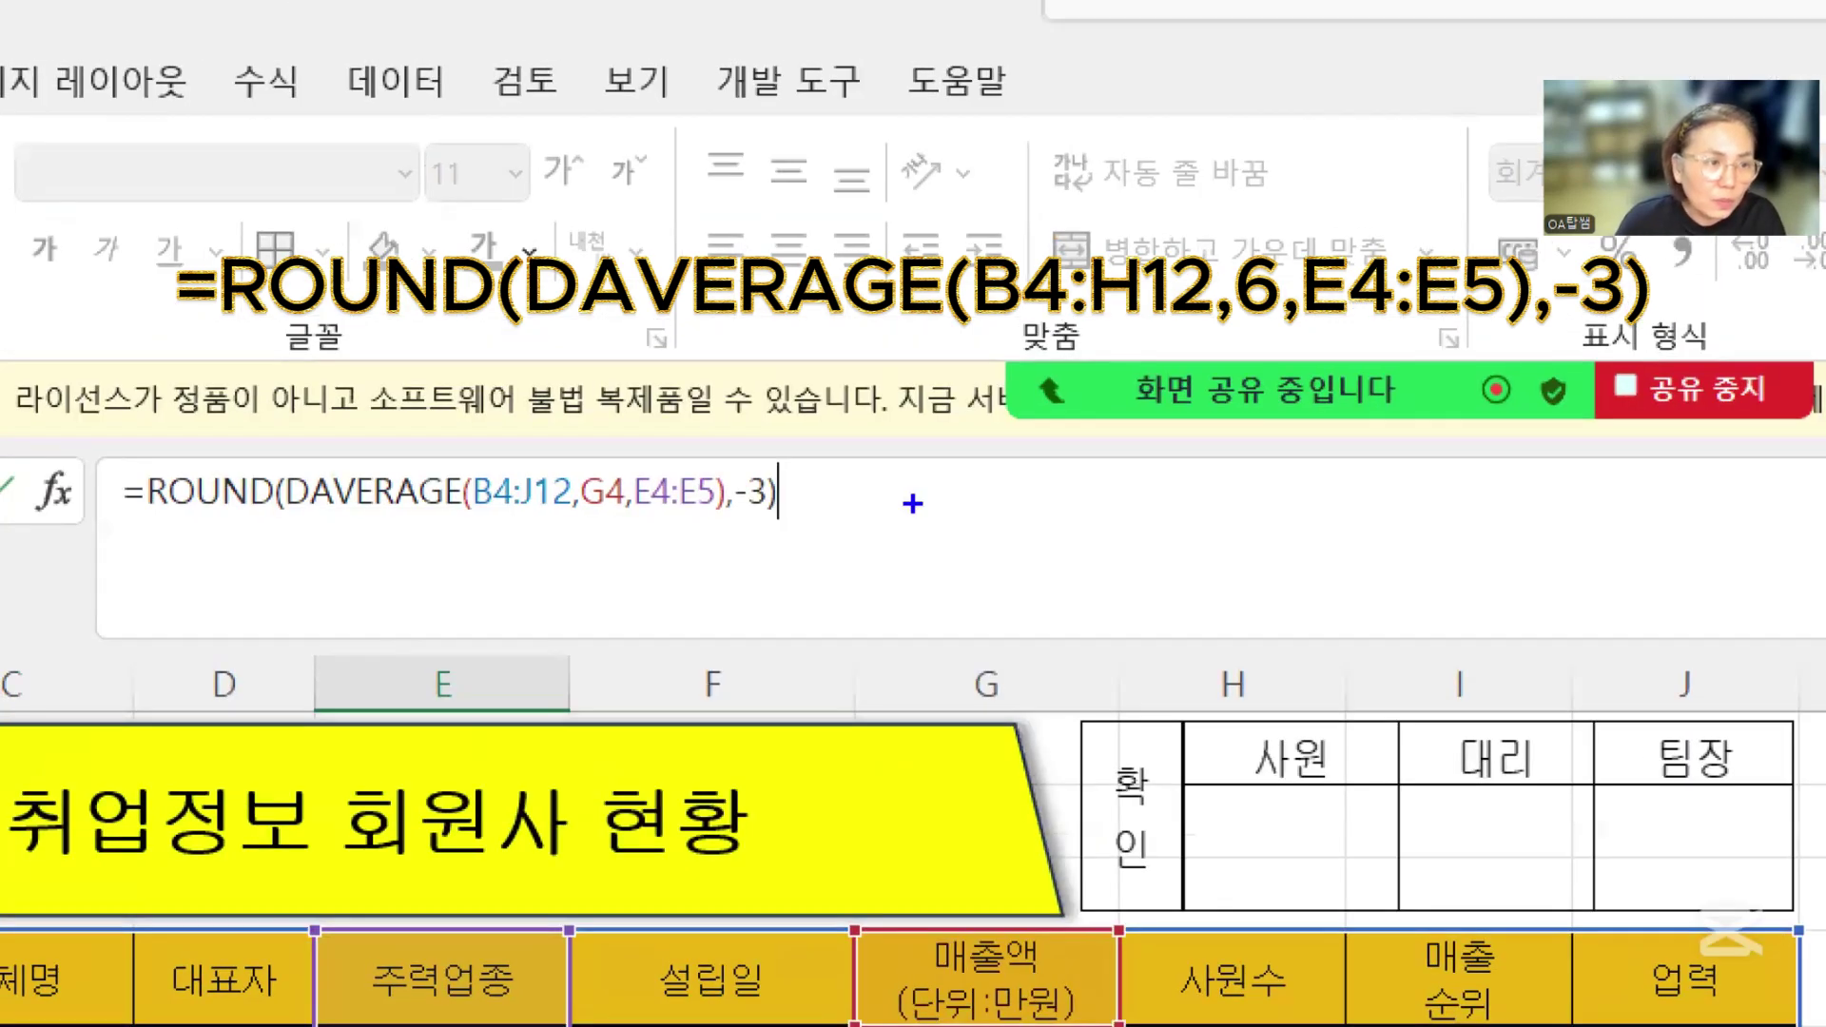
{"action": "mouse_move", "coordinate": [104, 444]}
{"action": "left_mouse_down"}
{"action": "mouse_move", "coordinate": [186, 538]}
{"action": "mouse_move", "coordinate": [834, 542]}
{"action": "left_mouse_up"}
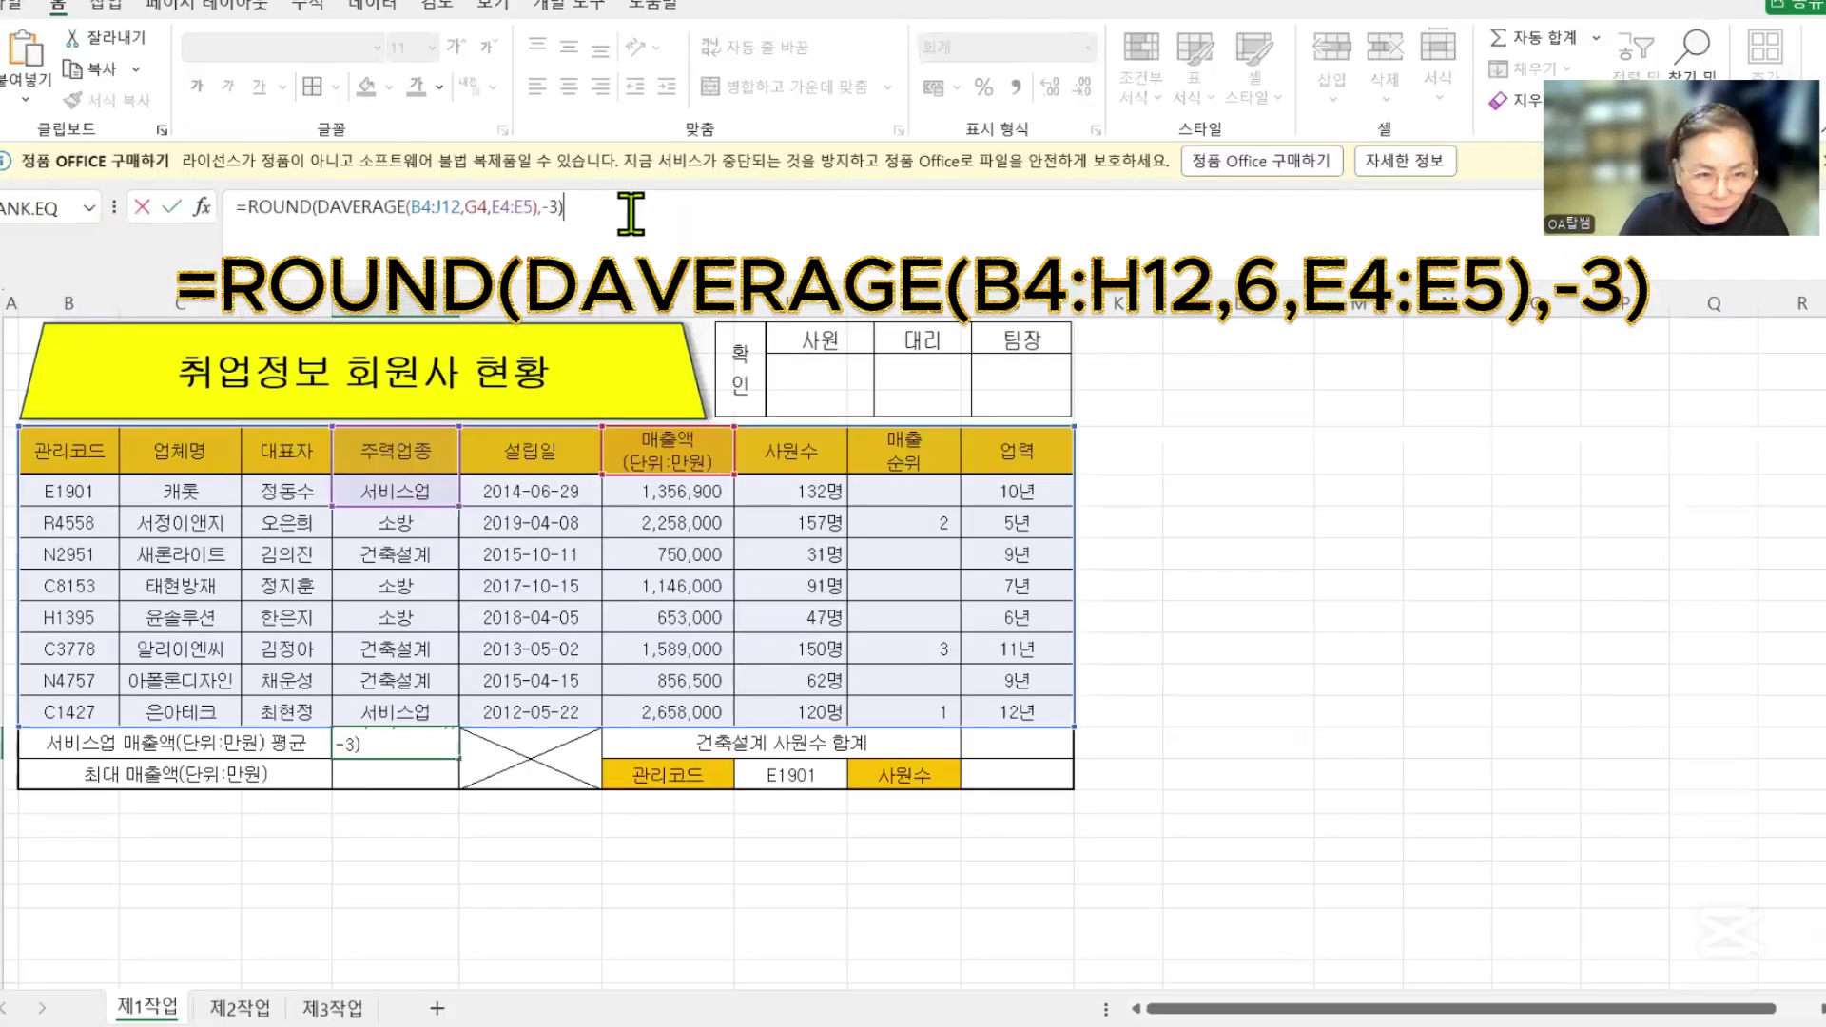
{"action": "key", "text": "Return"}
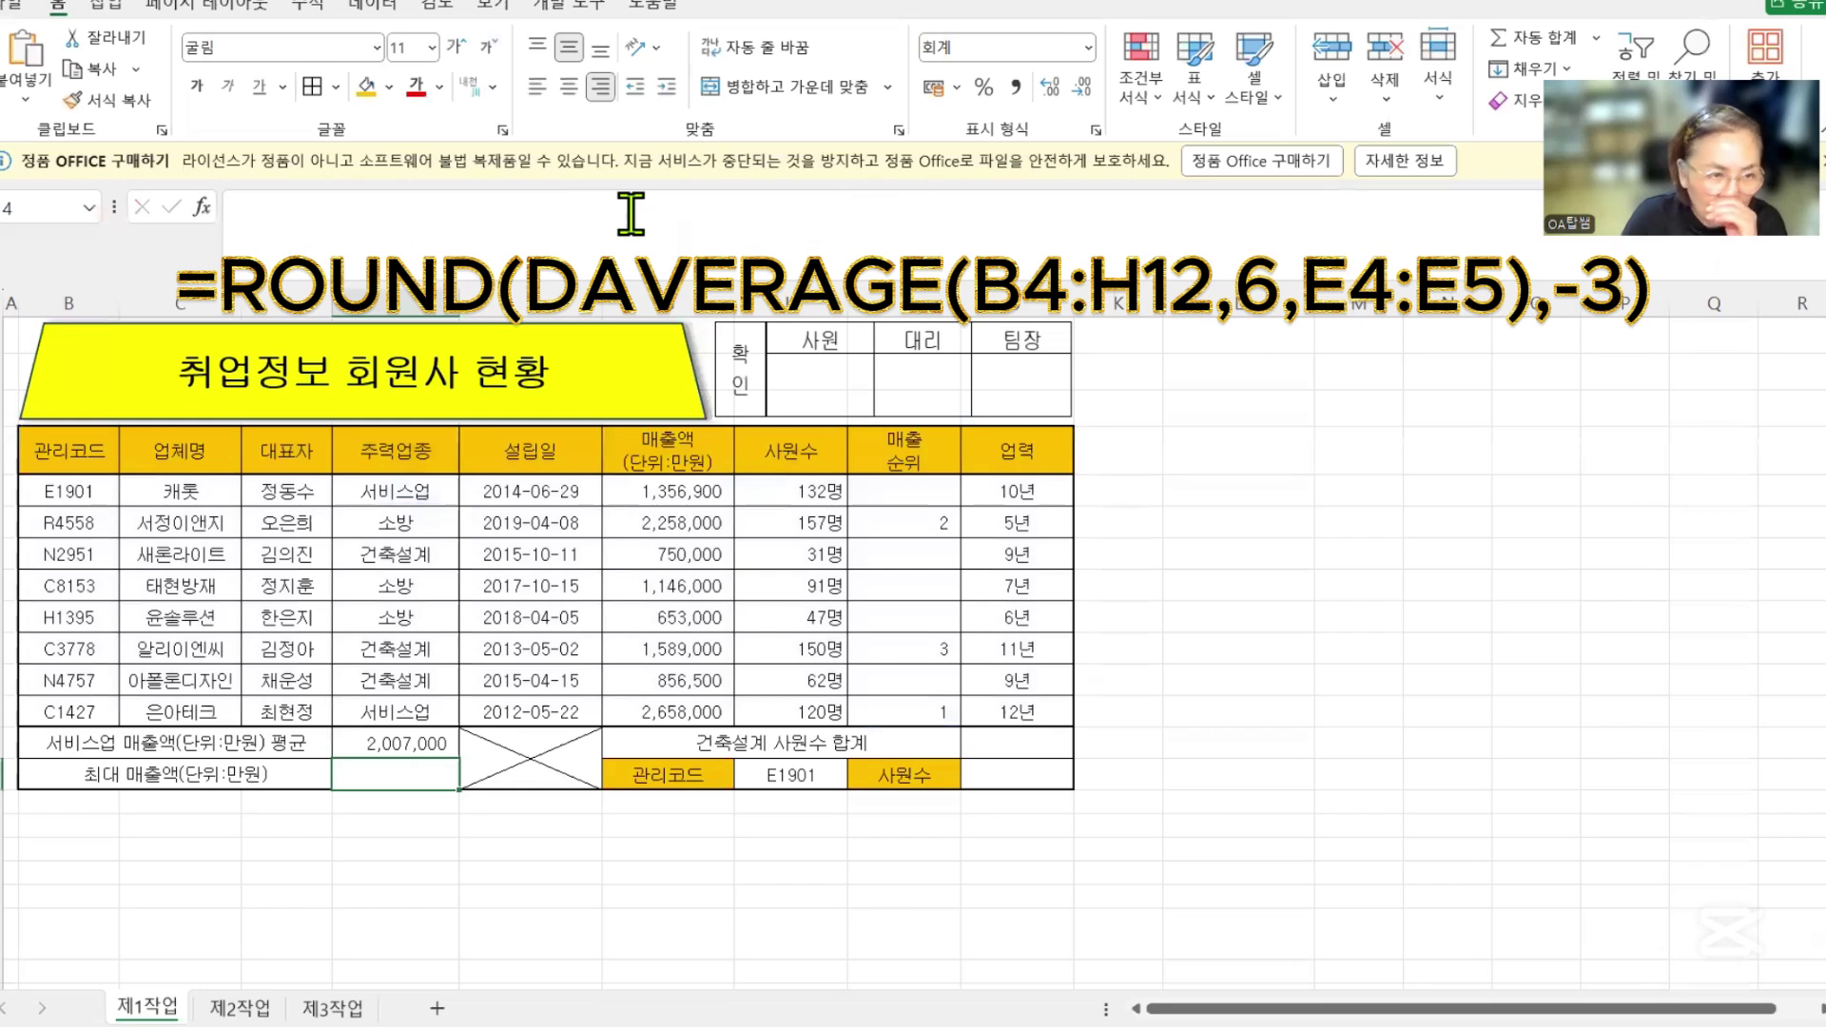
{"action": "left_click", "coordinate": [386, 744]}
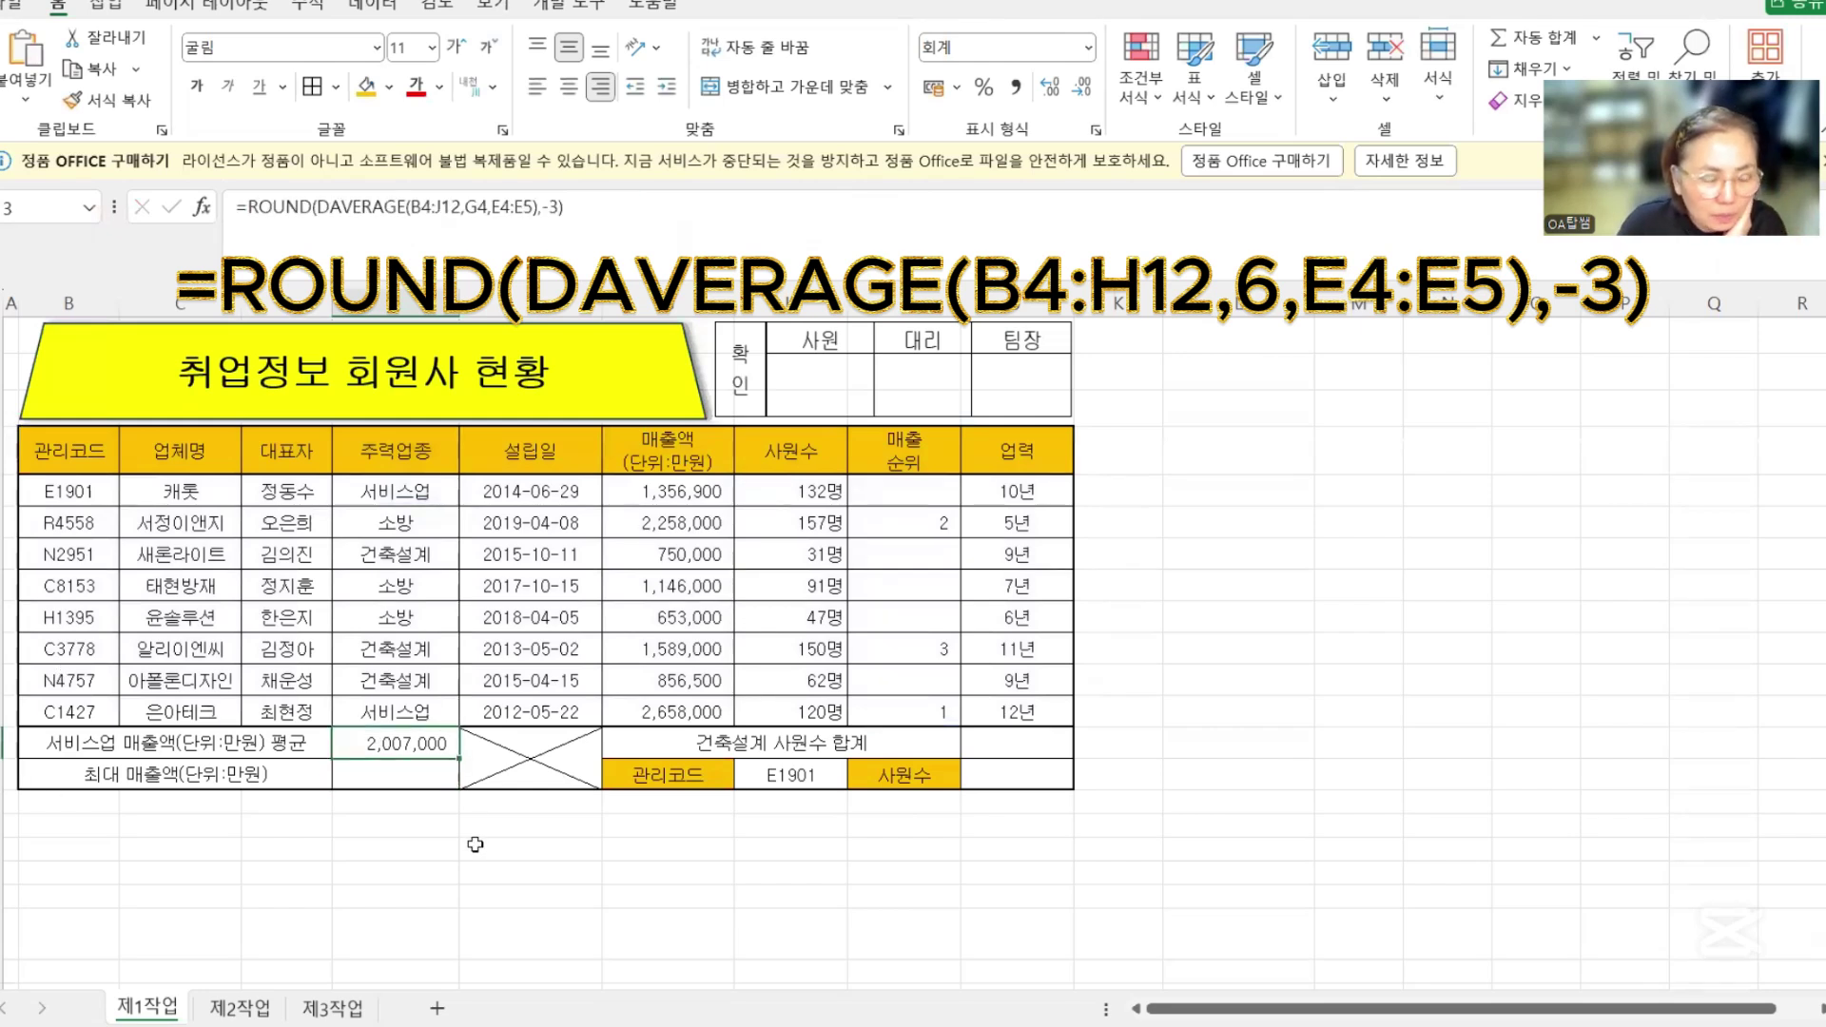
- Select cell E14, switch to the exam PDF and read instruction (4) for the 최대 매출액
{"action": "left_click", "coordinate": [425, 780]}
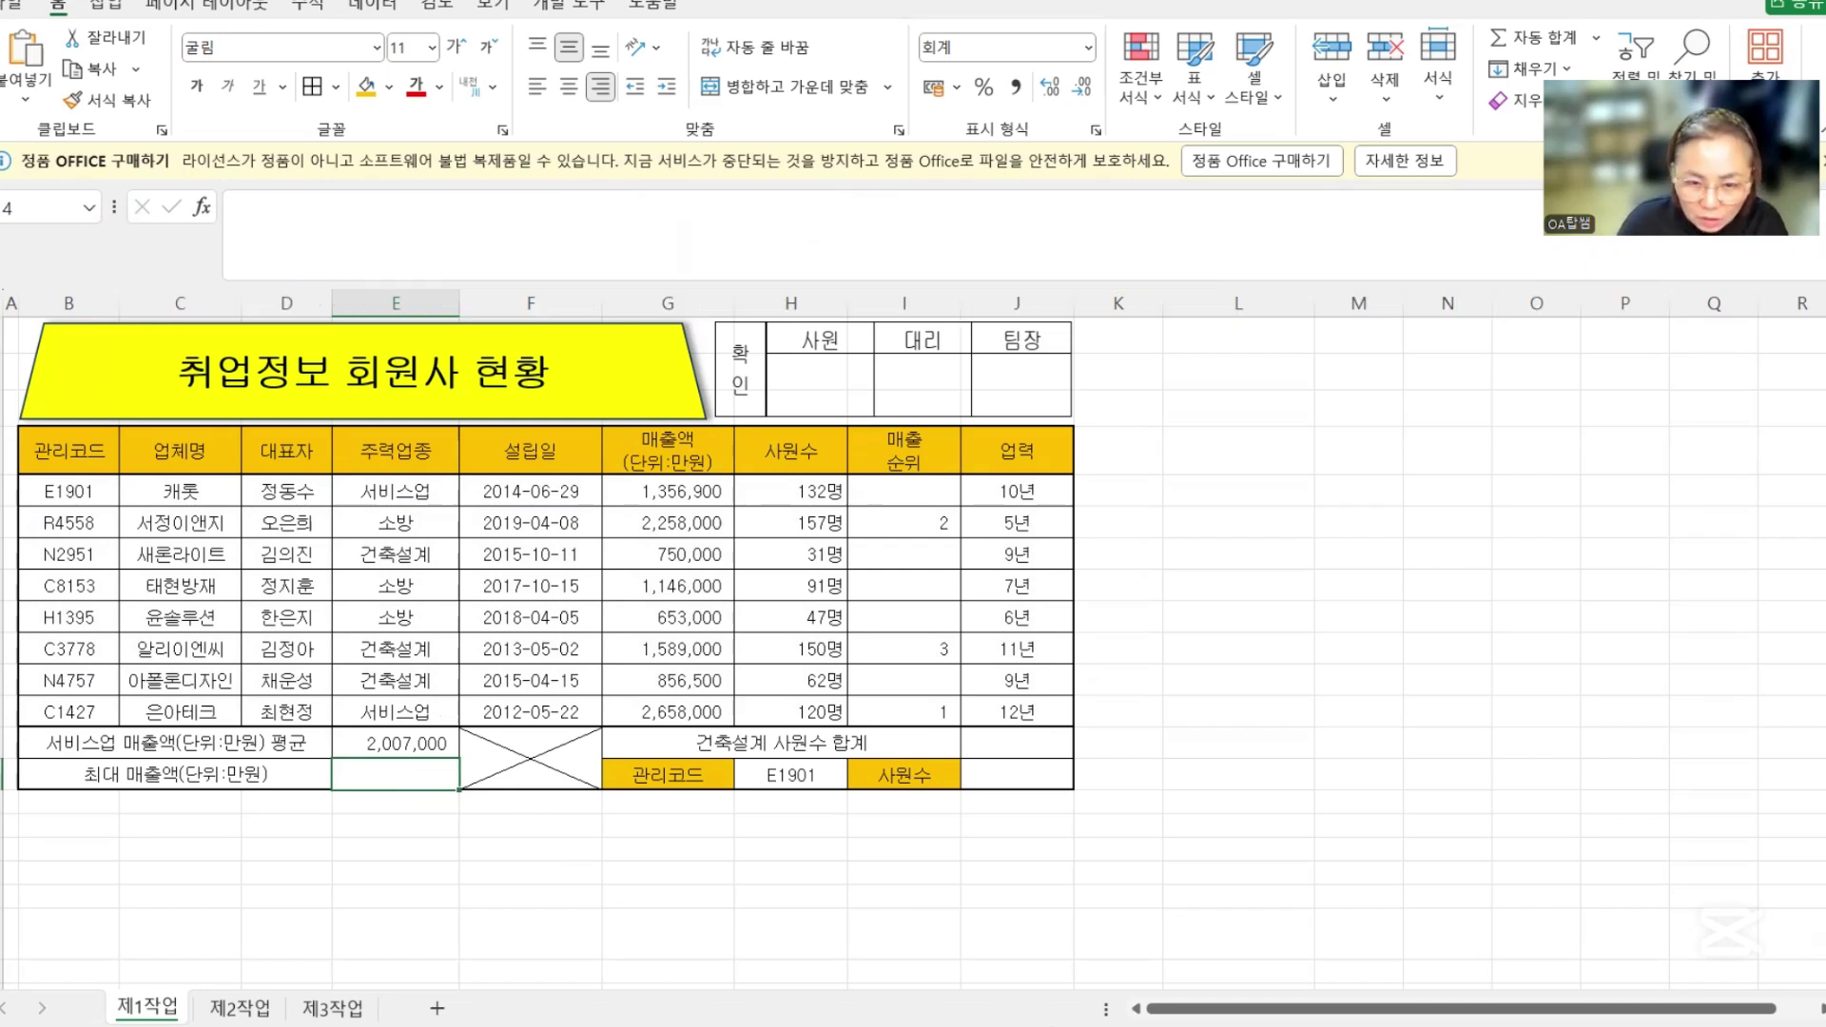
{"action": "key", "text": "alt+Tab"}
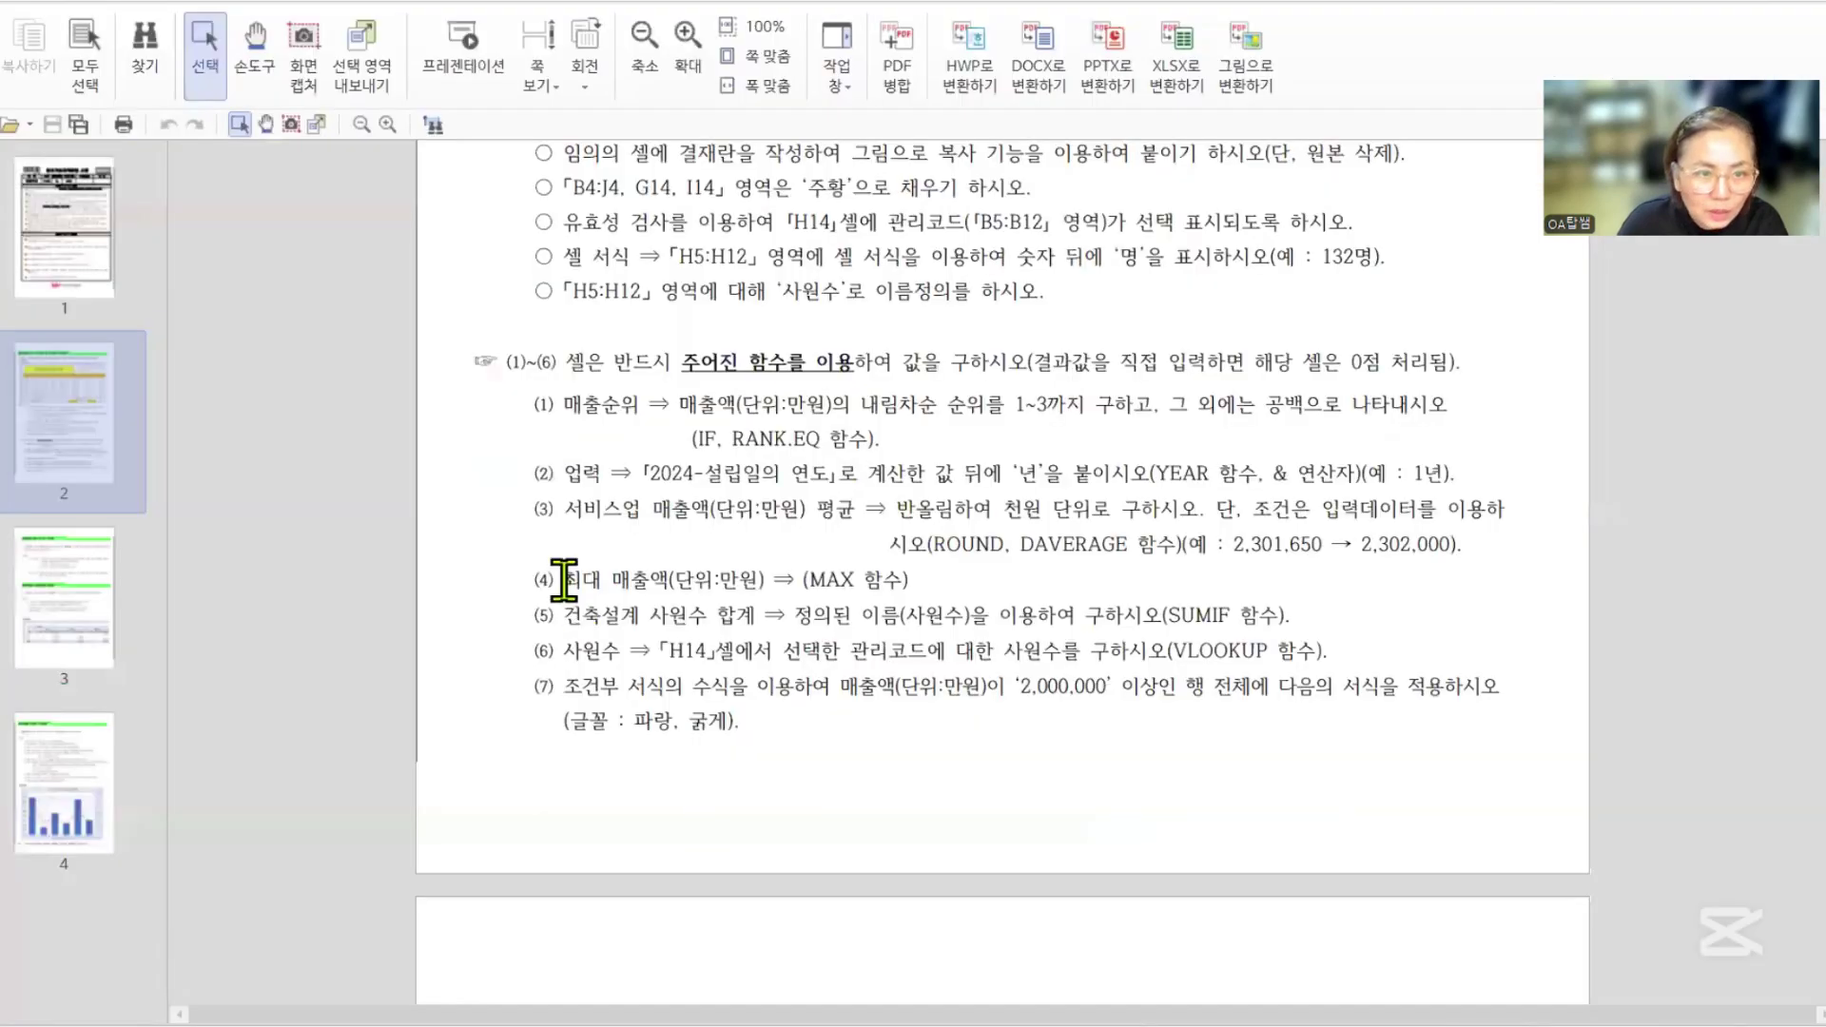
{"action": "left_click_drag", "start_coordinate": [562, 580], "coordinate": [911, 582]}
- Return to the Excel worksheet and enter =MAX(G5:G12) in E14 for the 최대 매출액
{"action": "key", "text": "alt+Tab"}
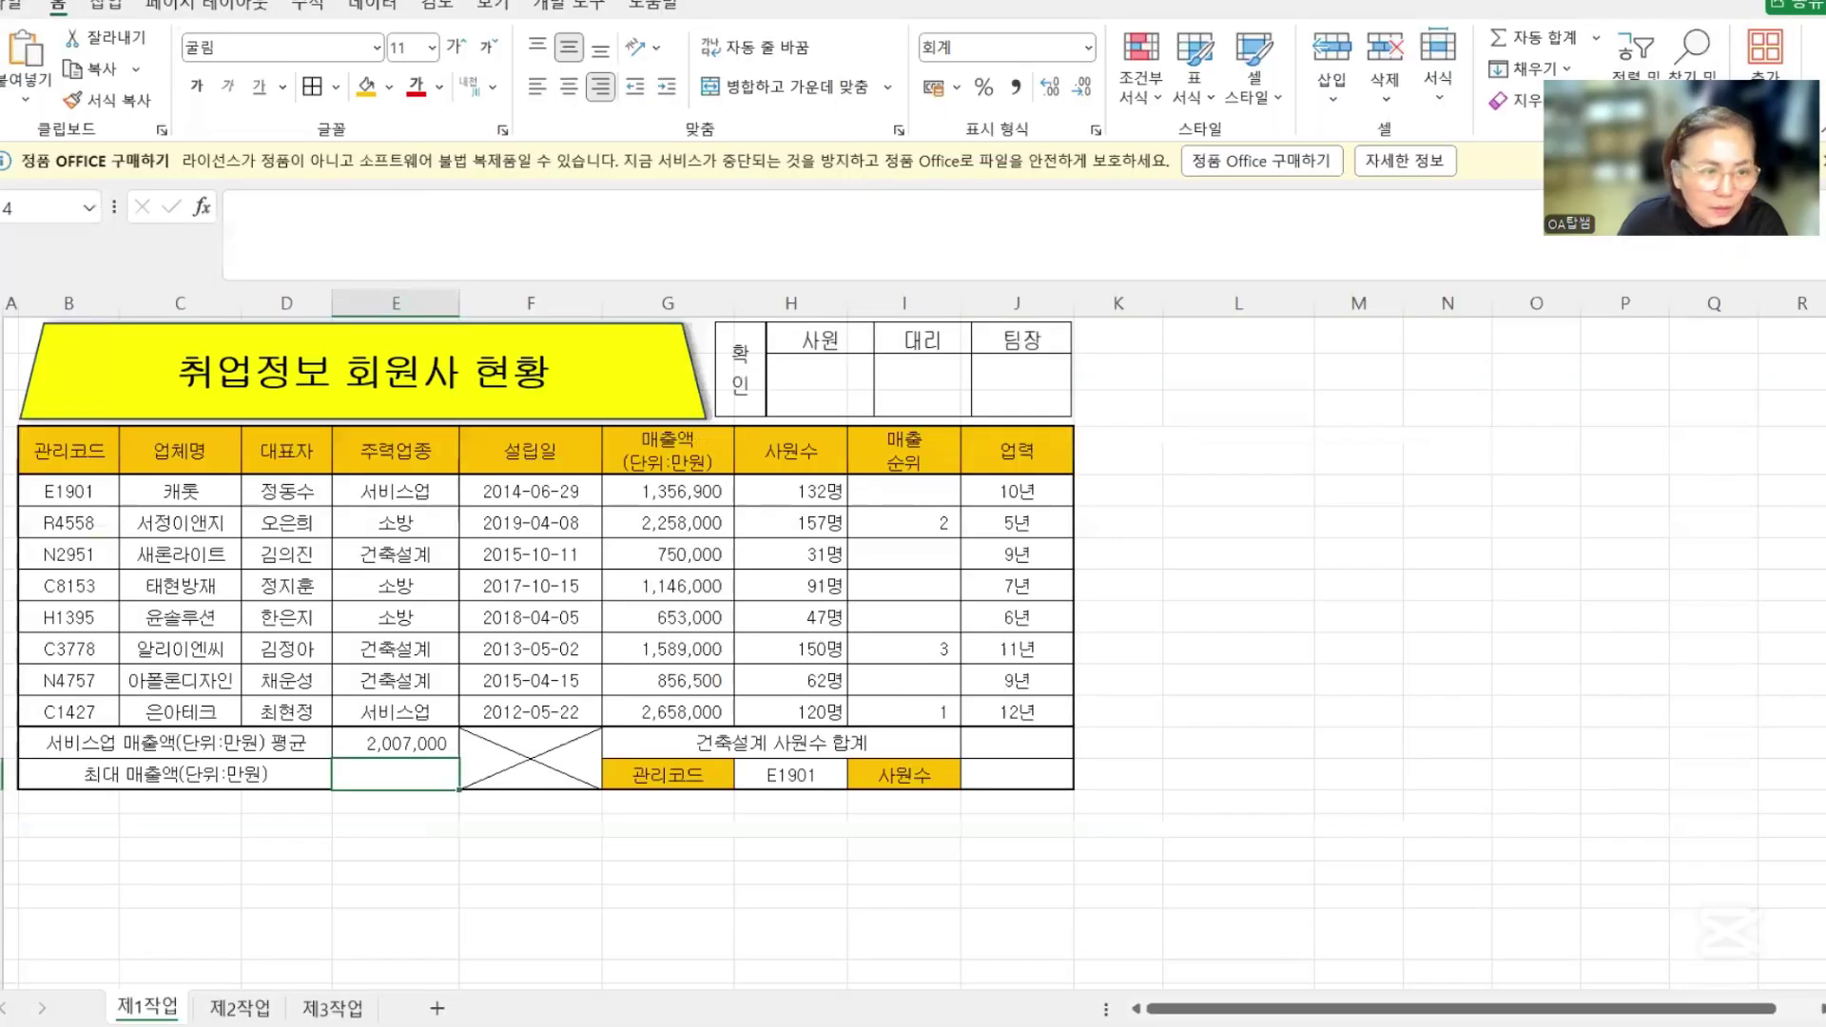
{"action": "type", "text": "=MA"}
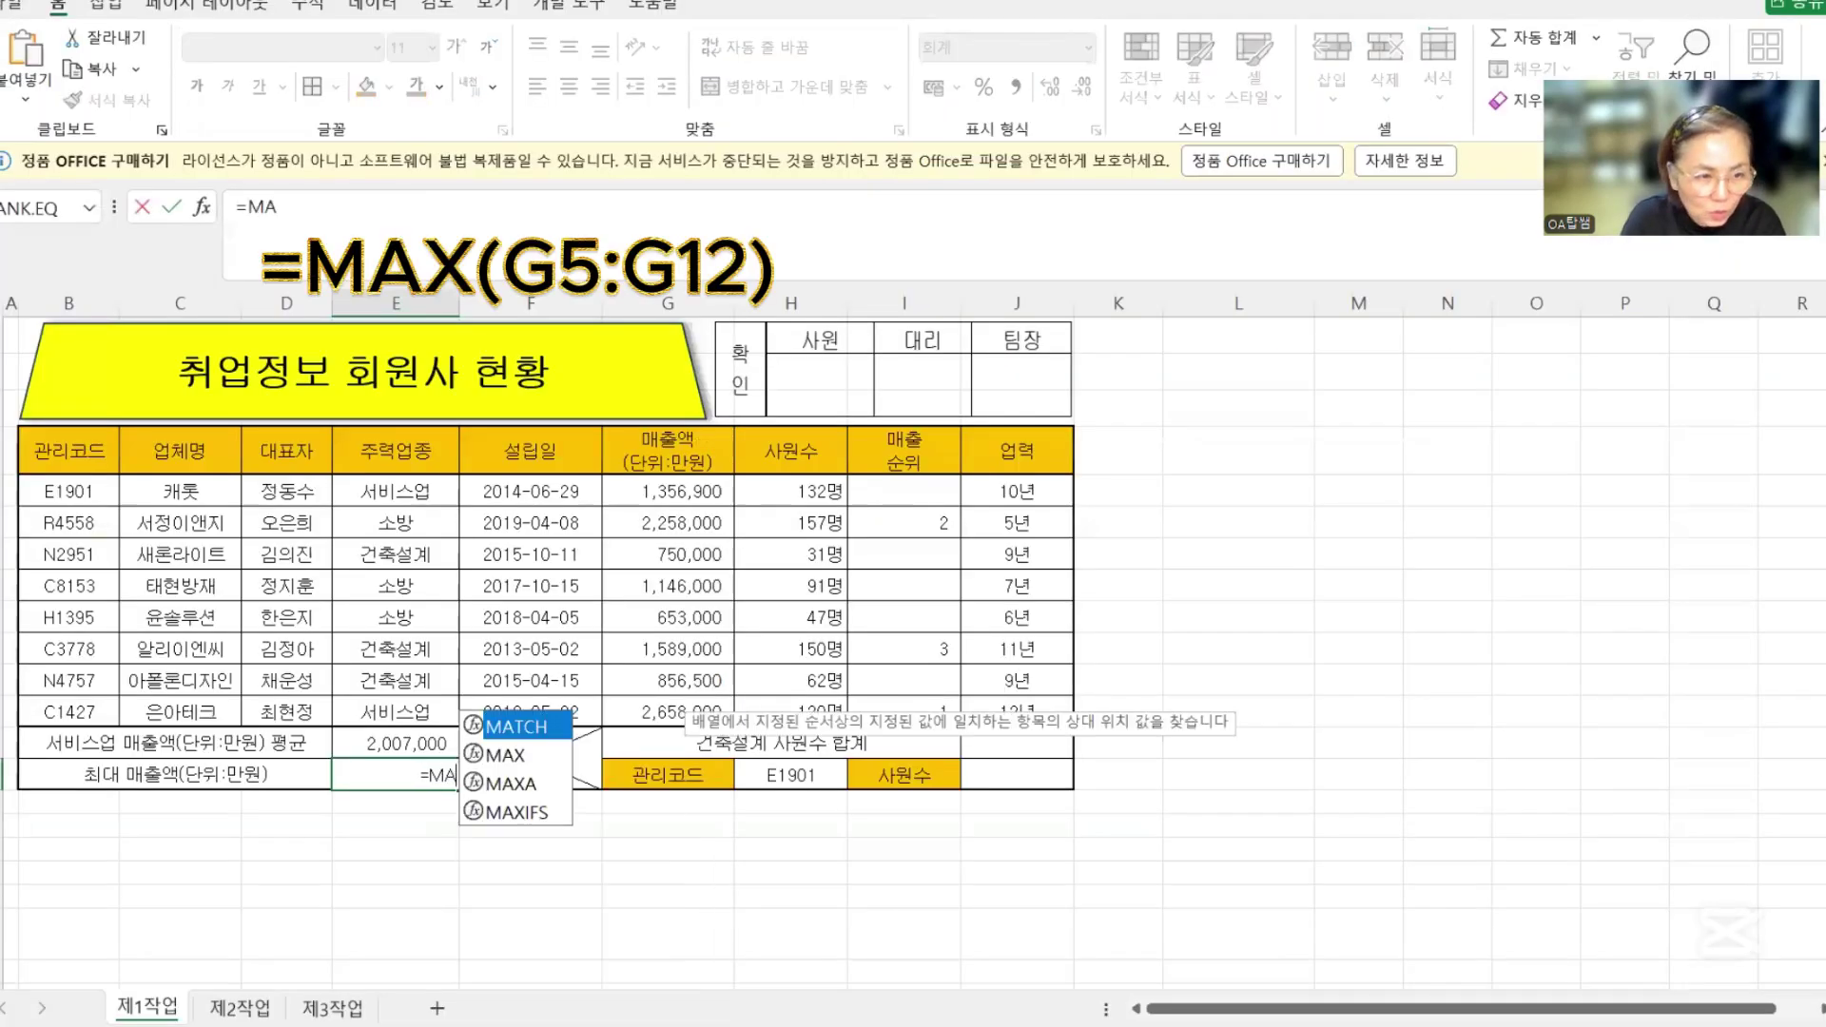
{"action": "type", "text": "X("}
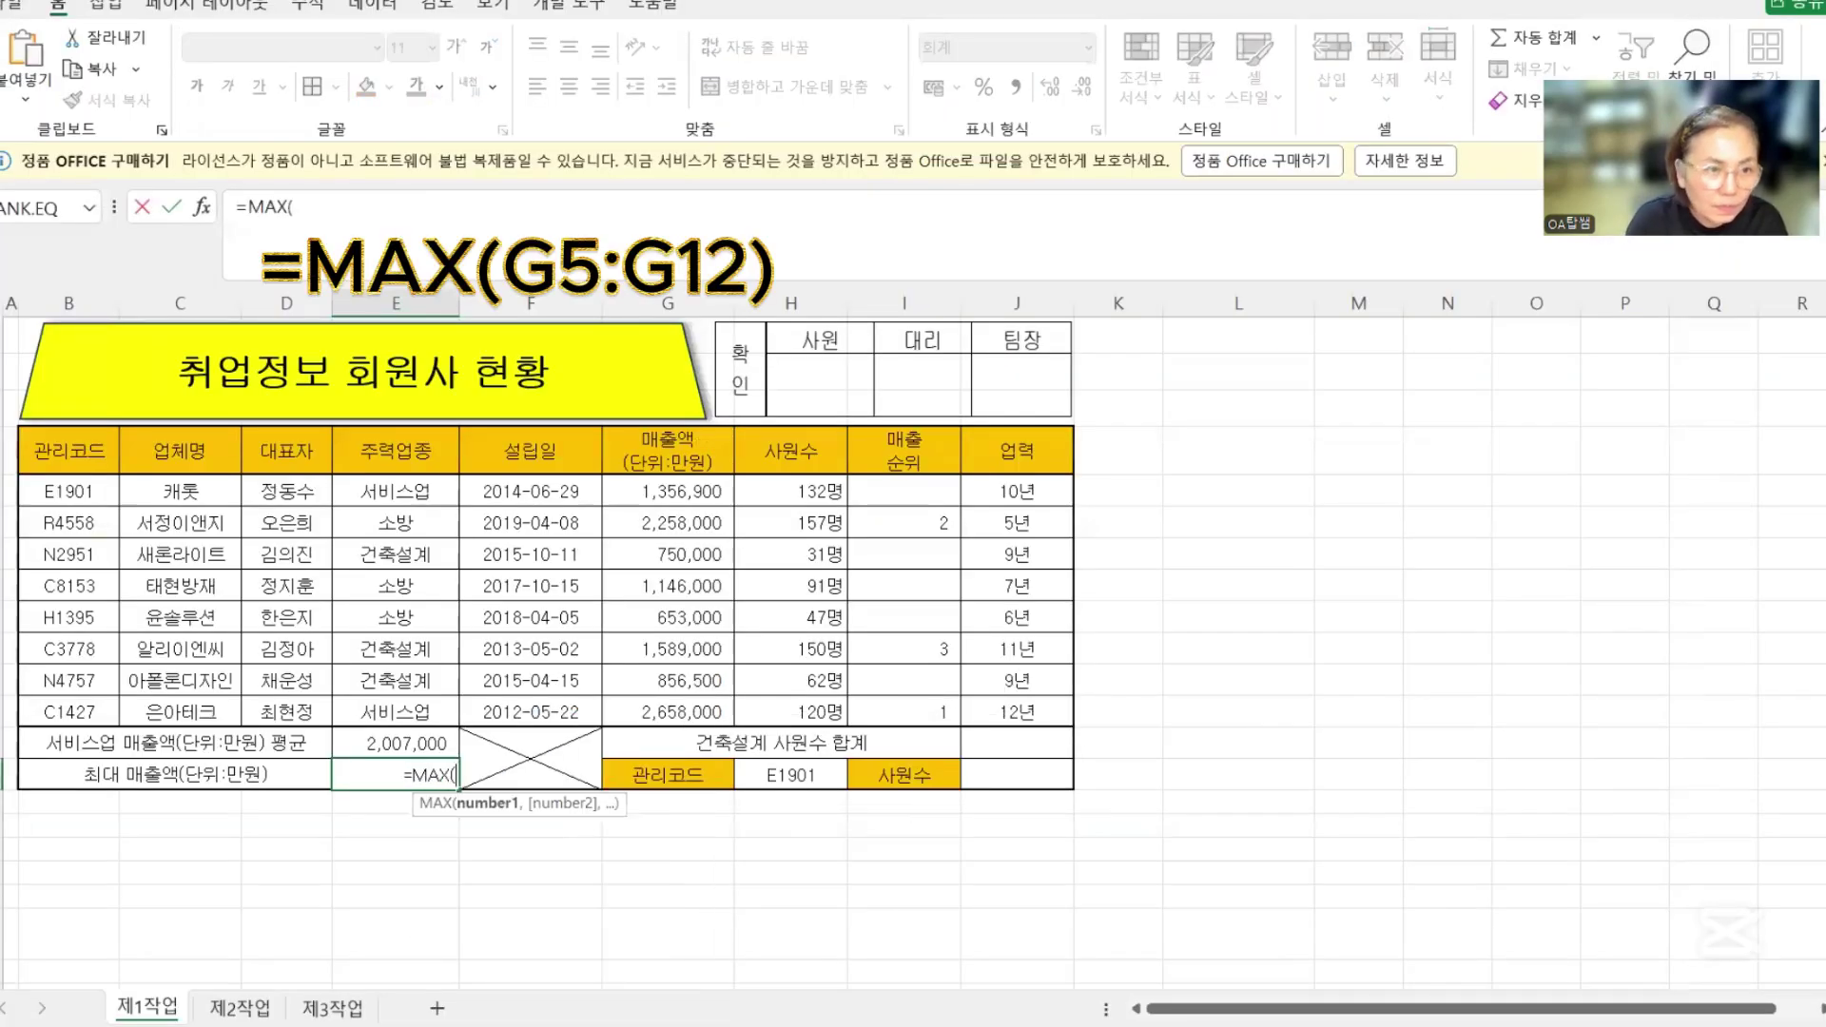
{"action": "left_click_drag", "start_coordinate": [709, 492], "coordinate": [701, 713]}
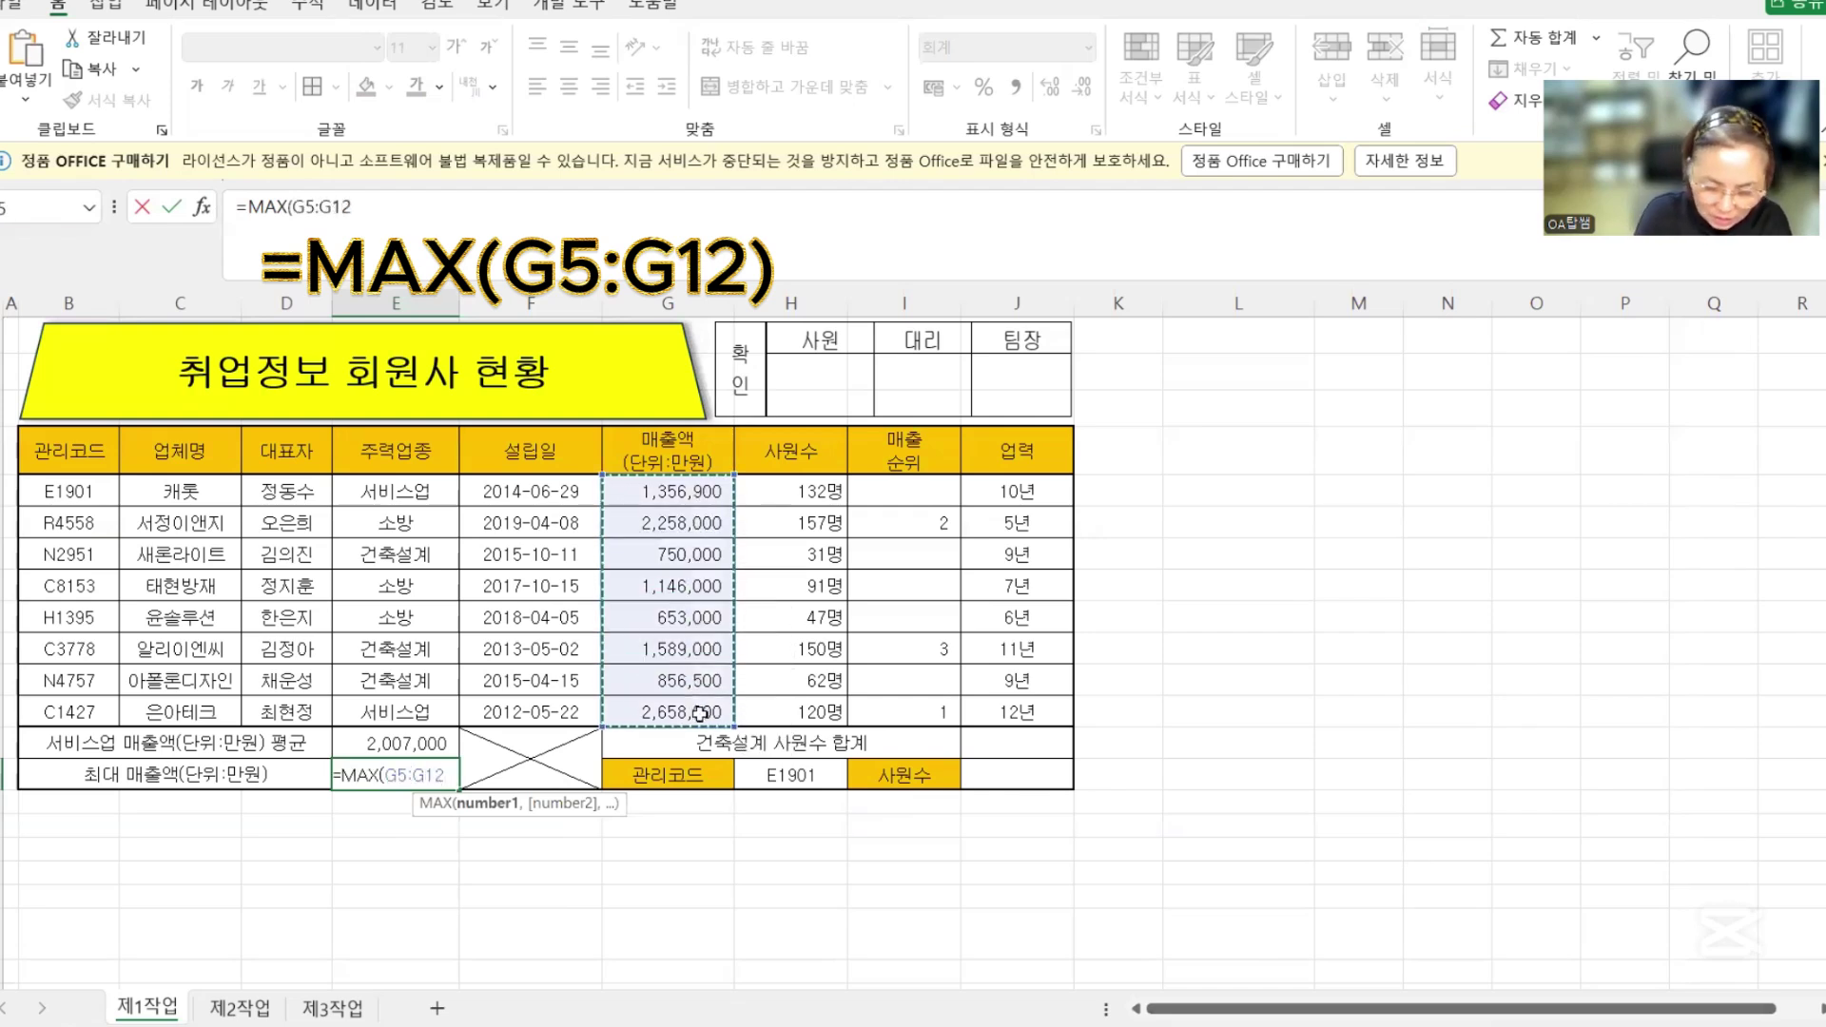
{"action": "type", "text": ")"}
{"action": "key", "text": "Return"}
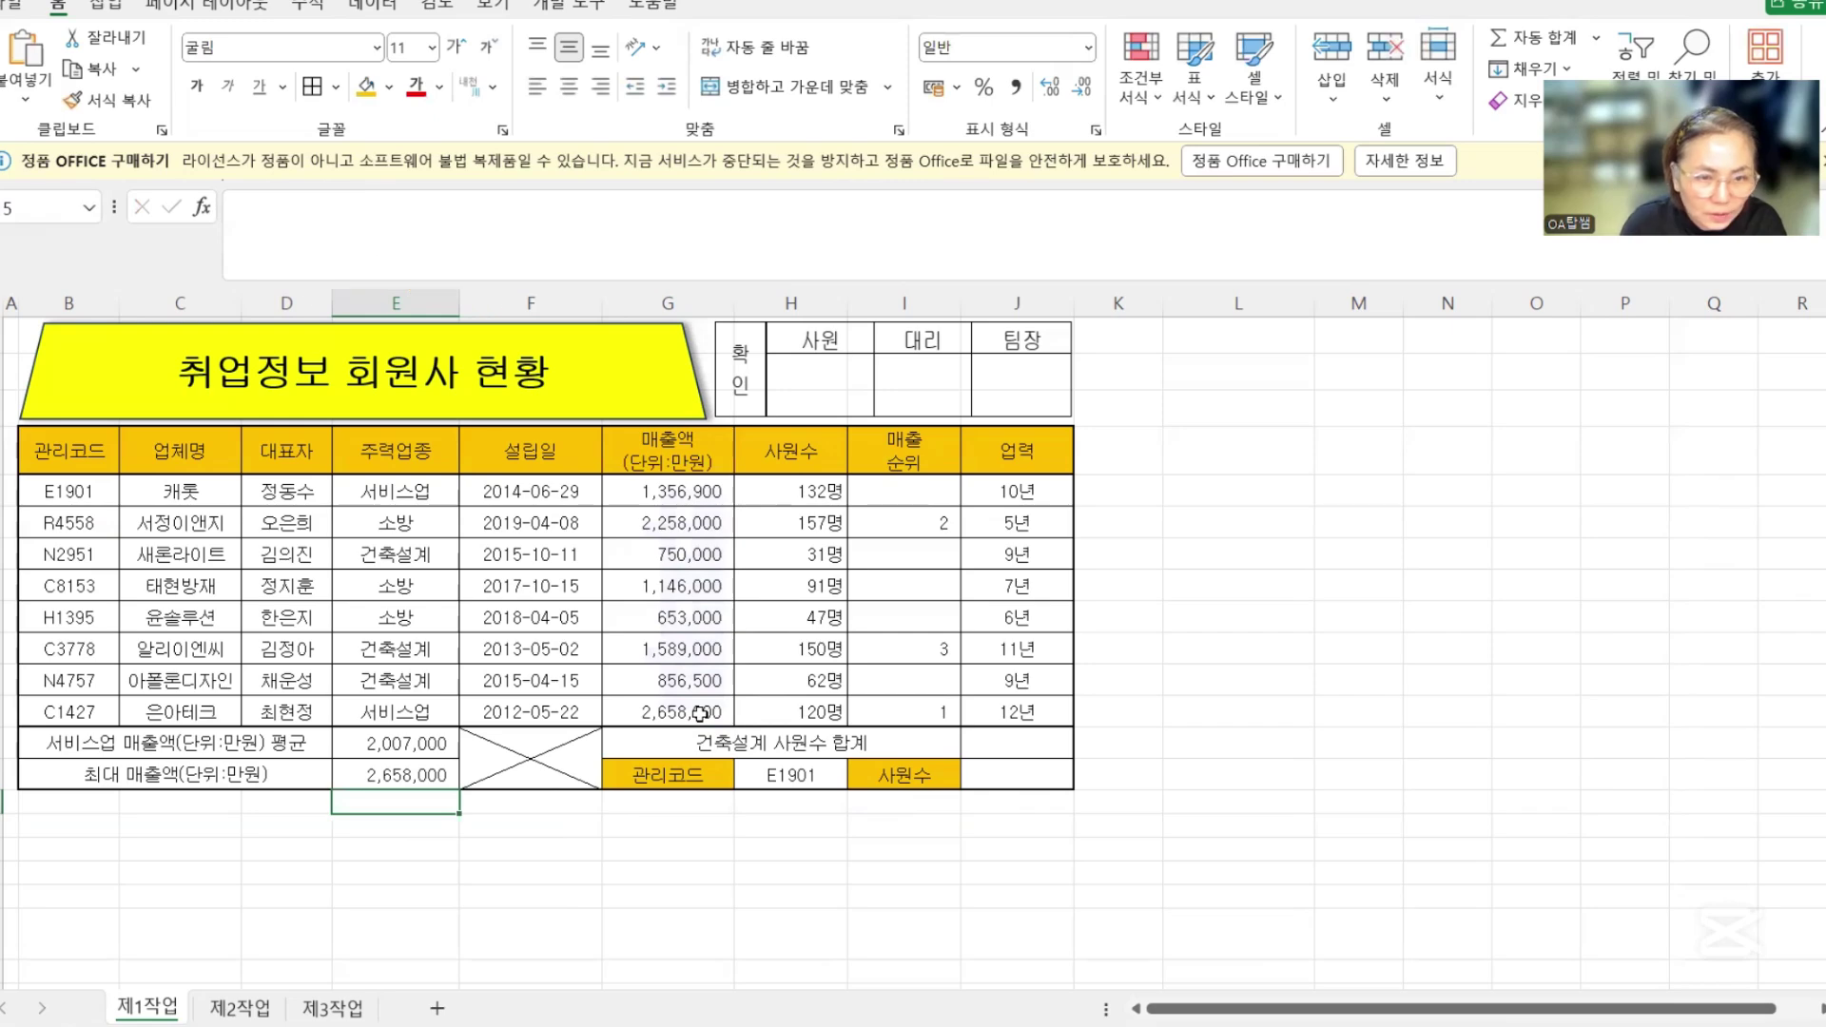
- Select cell J13, switch to the exam PDF and read instruction (5) for the 건축설계 사원수 합계
{"action": "left_click", "coordinate": [995, 734]}
{"action": "key", "text": "alt+Tab"}
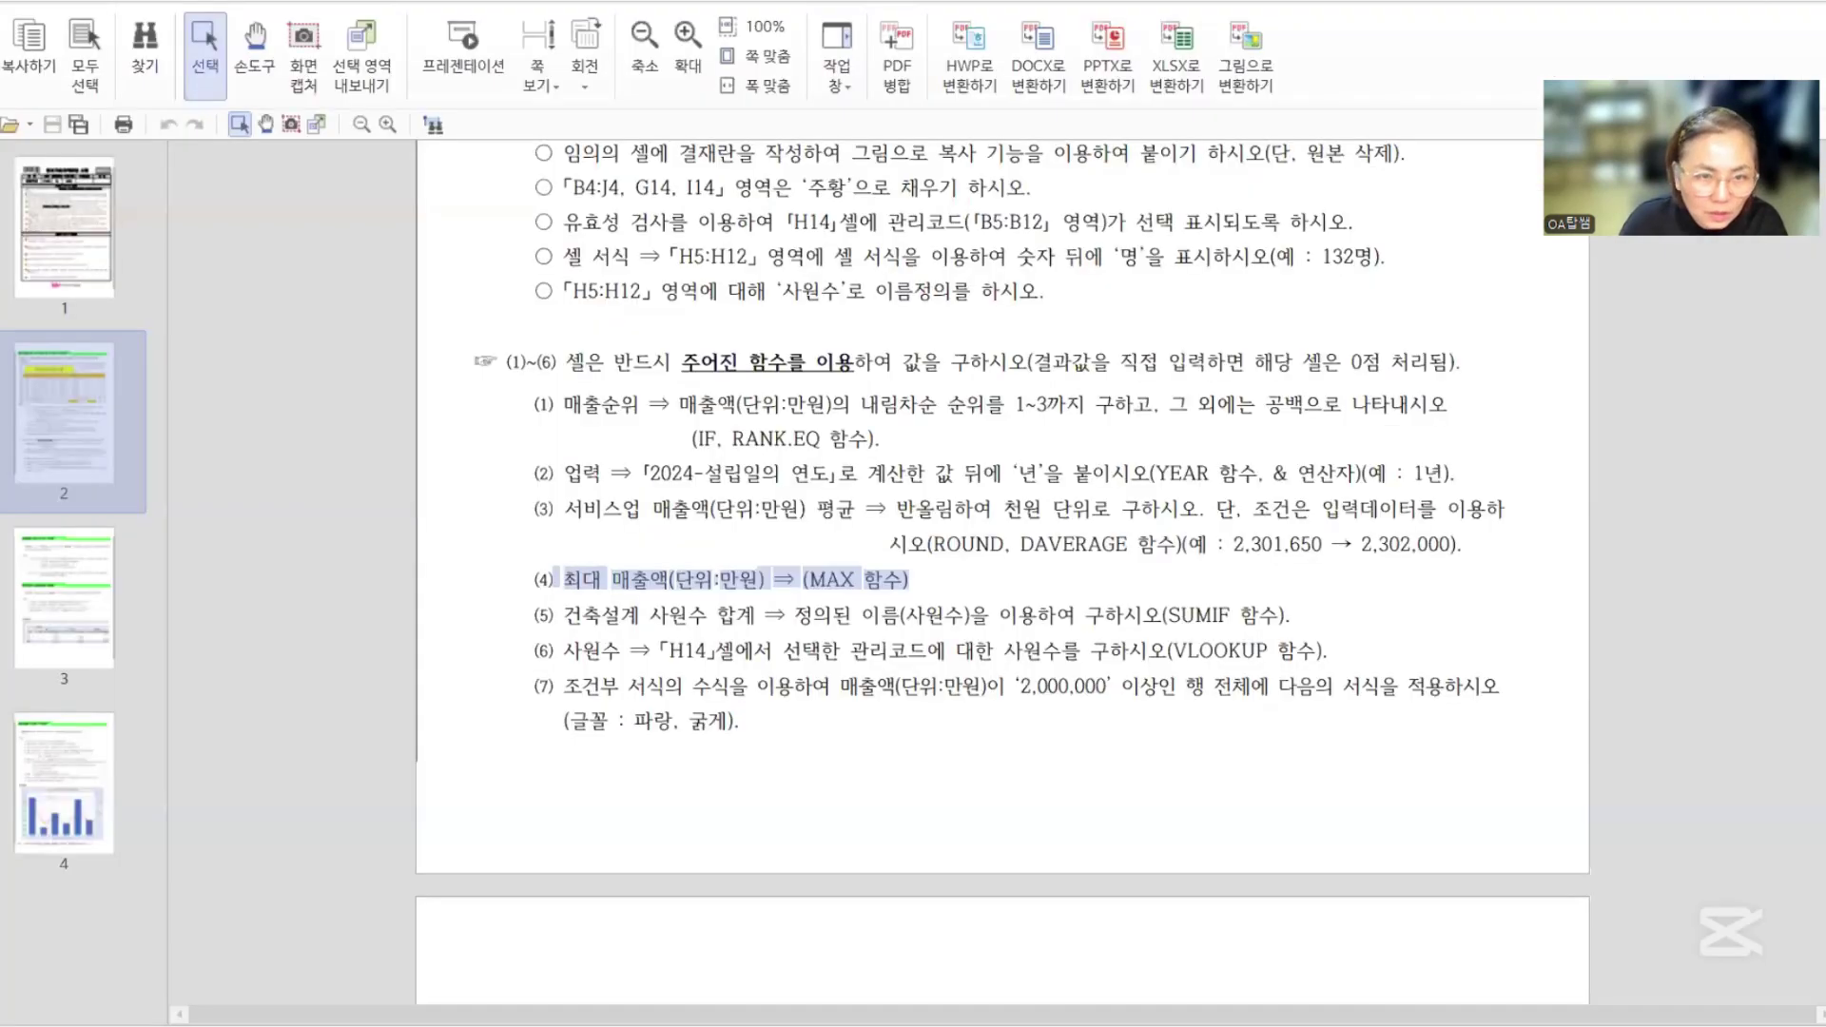
{"action": "left_click_drag", "start_coordinate": [562, 616], "coordinate": [1153, 616]}
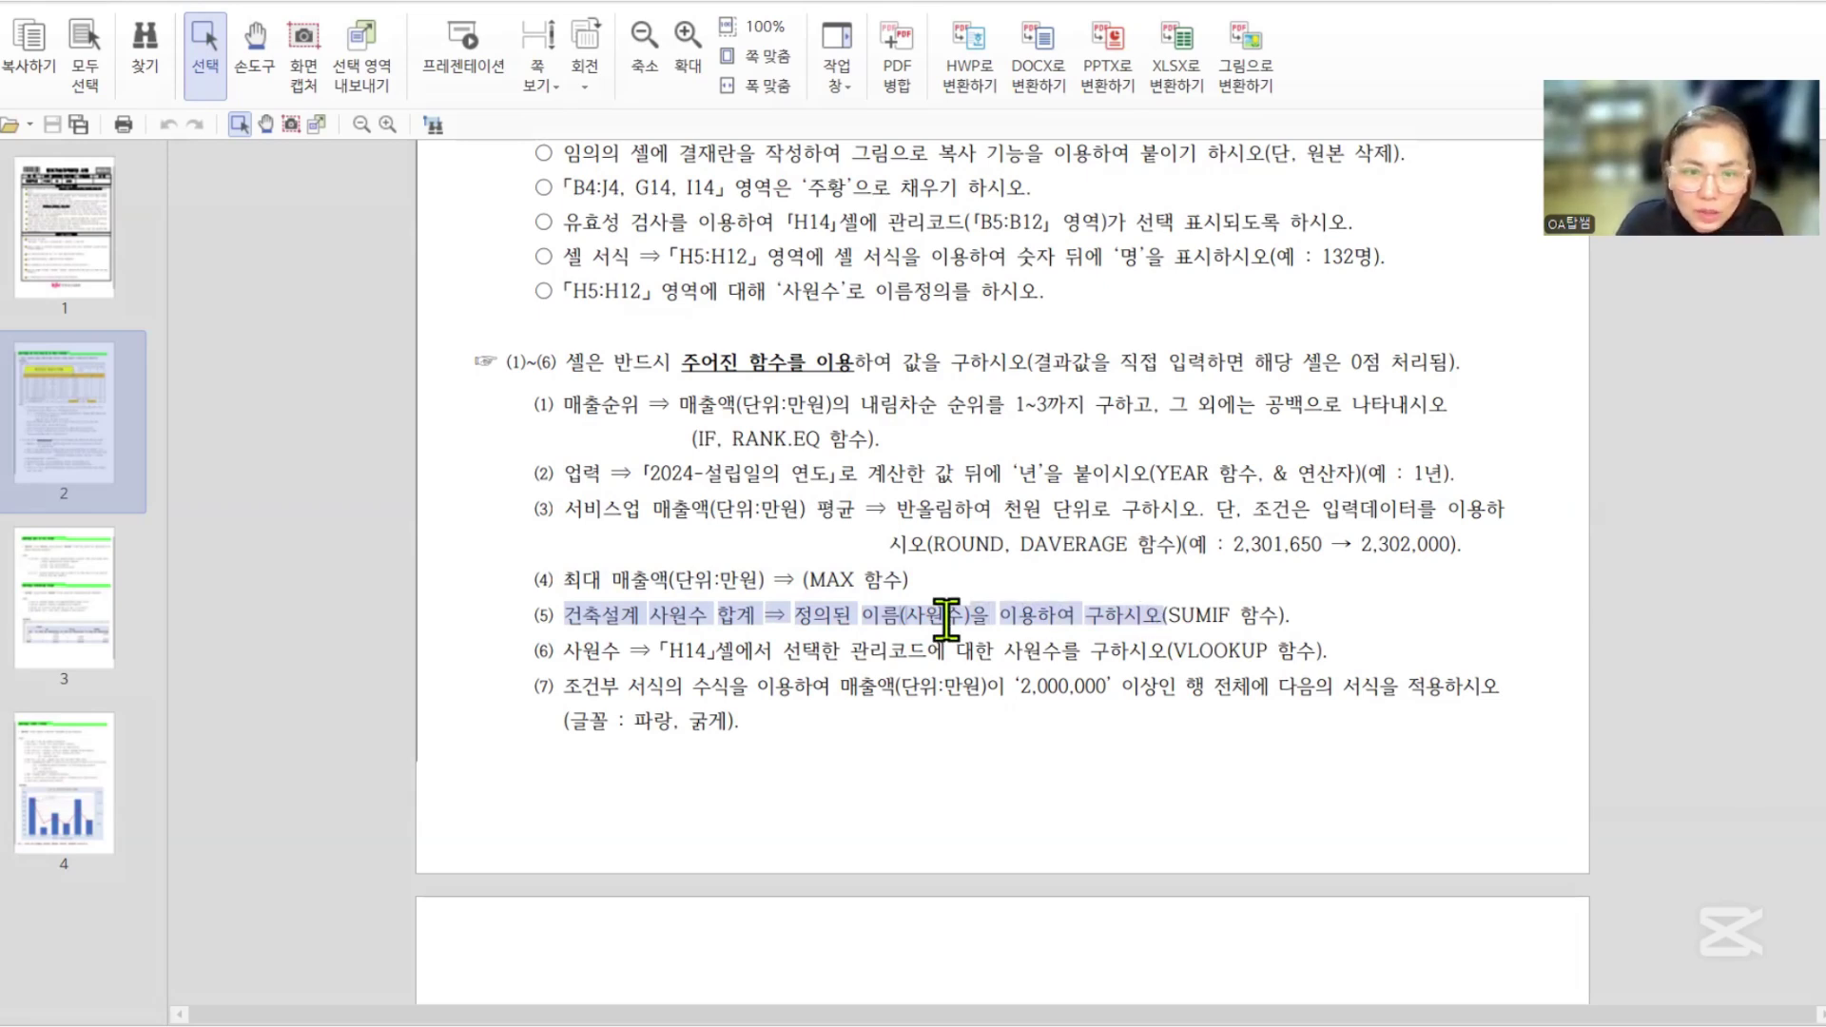
{"action": "left_click", "coordinate": [1172, 613]}
{"action": "left_click_drag", "start_coordinate": [1172, 614], "coordinate": [1282, 619]}
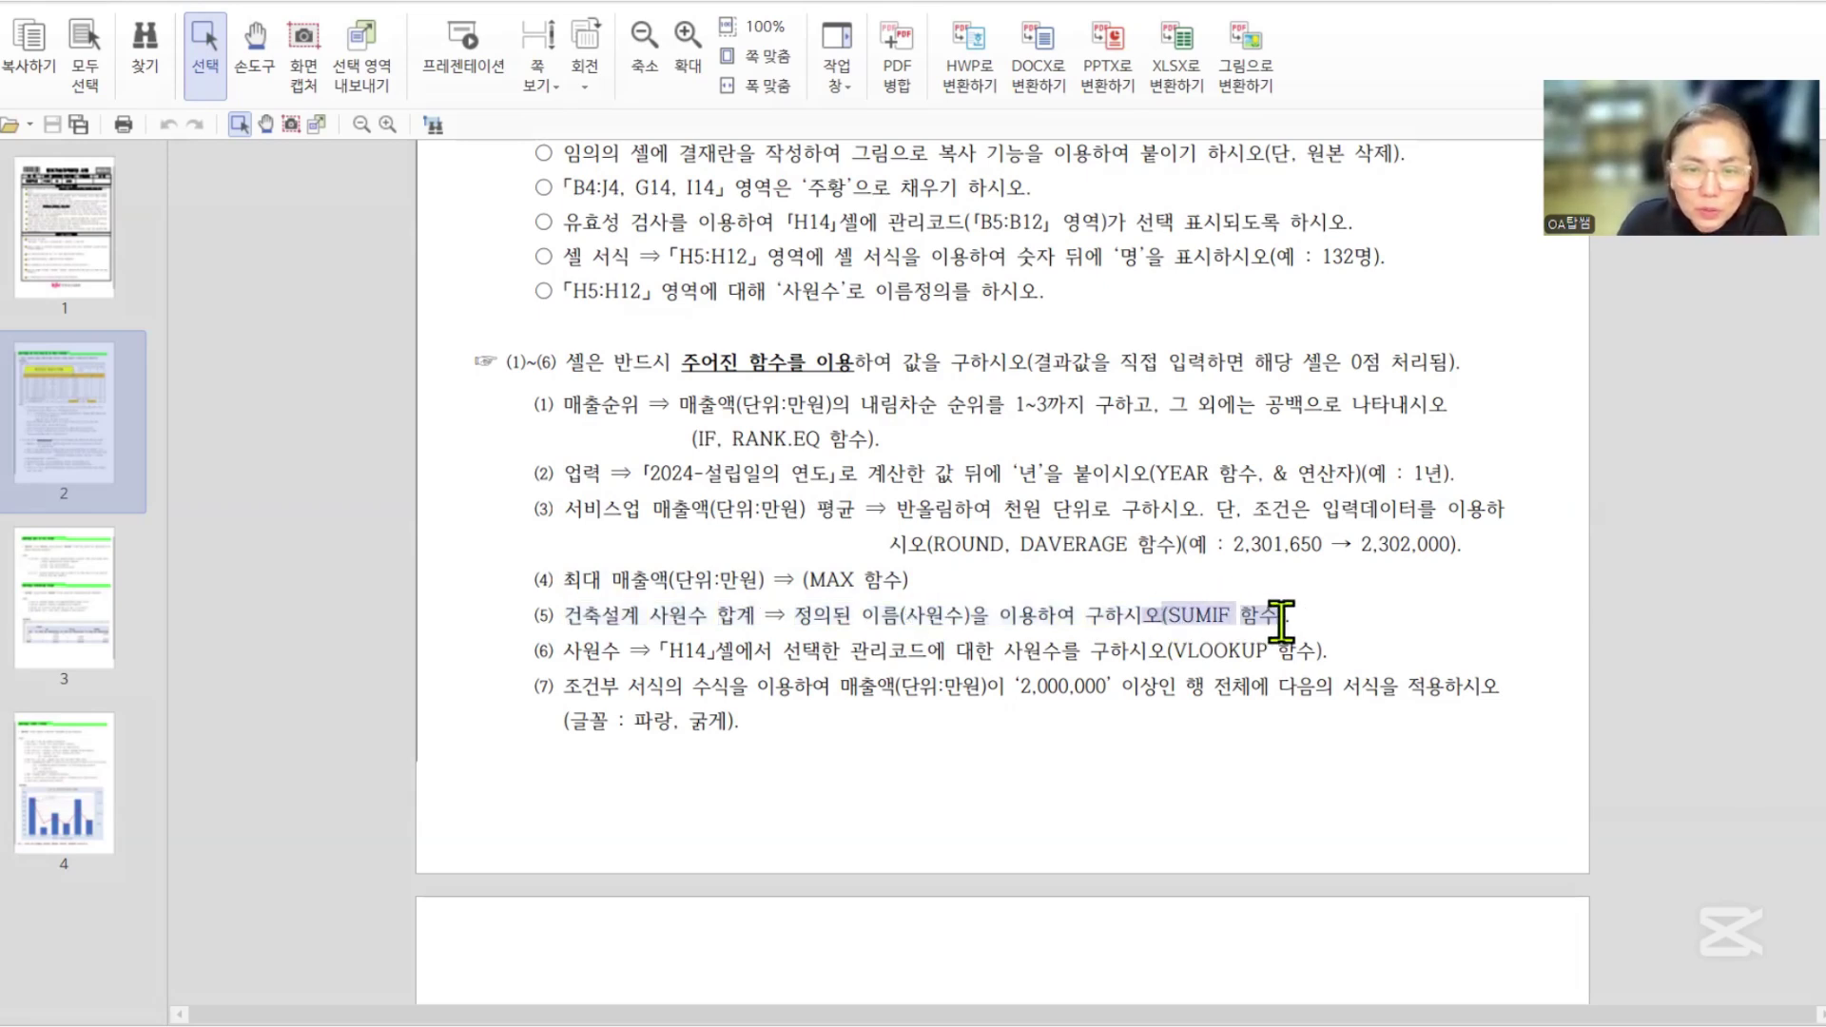
- Return to the Excel worksheet and enter =SUMIF(E5:E12,E7,사원수) in J13 for the 건축설계 사원수 합계
{"action": "key", "text": "alt+Tab"}
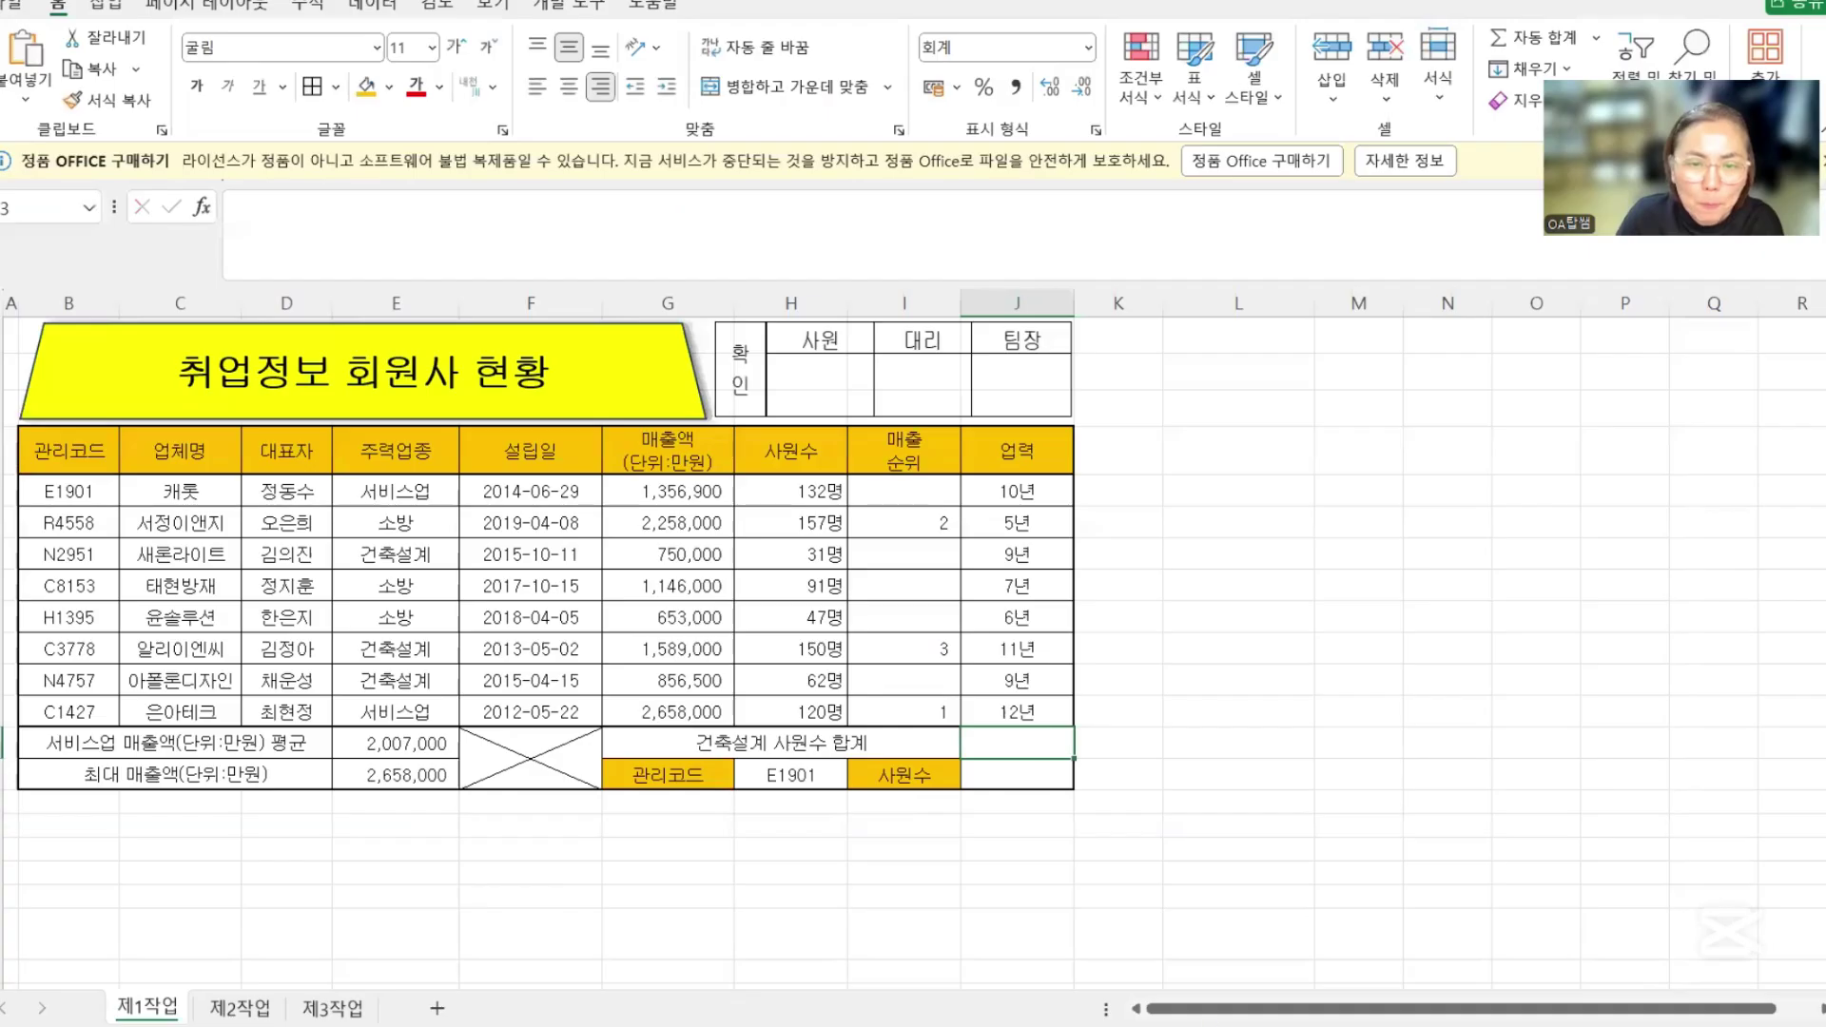
{"action": "type", "text": "="}
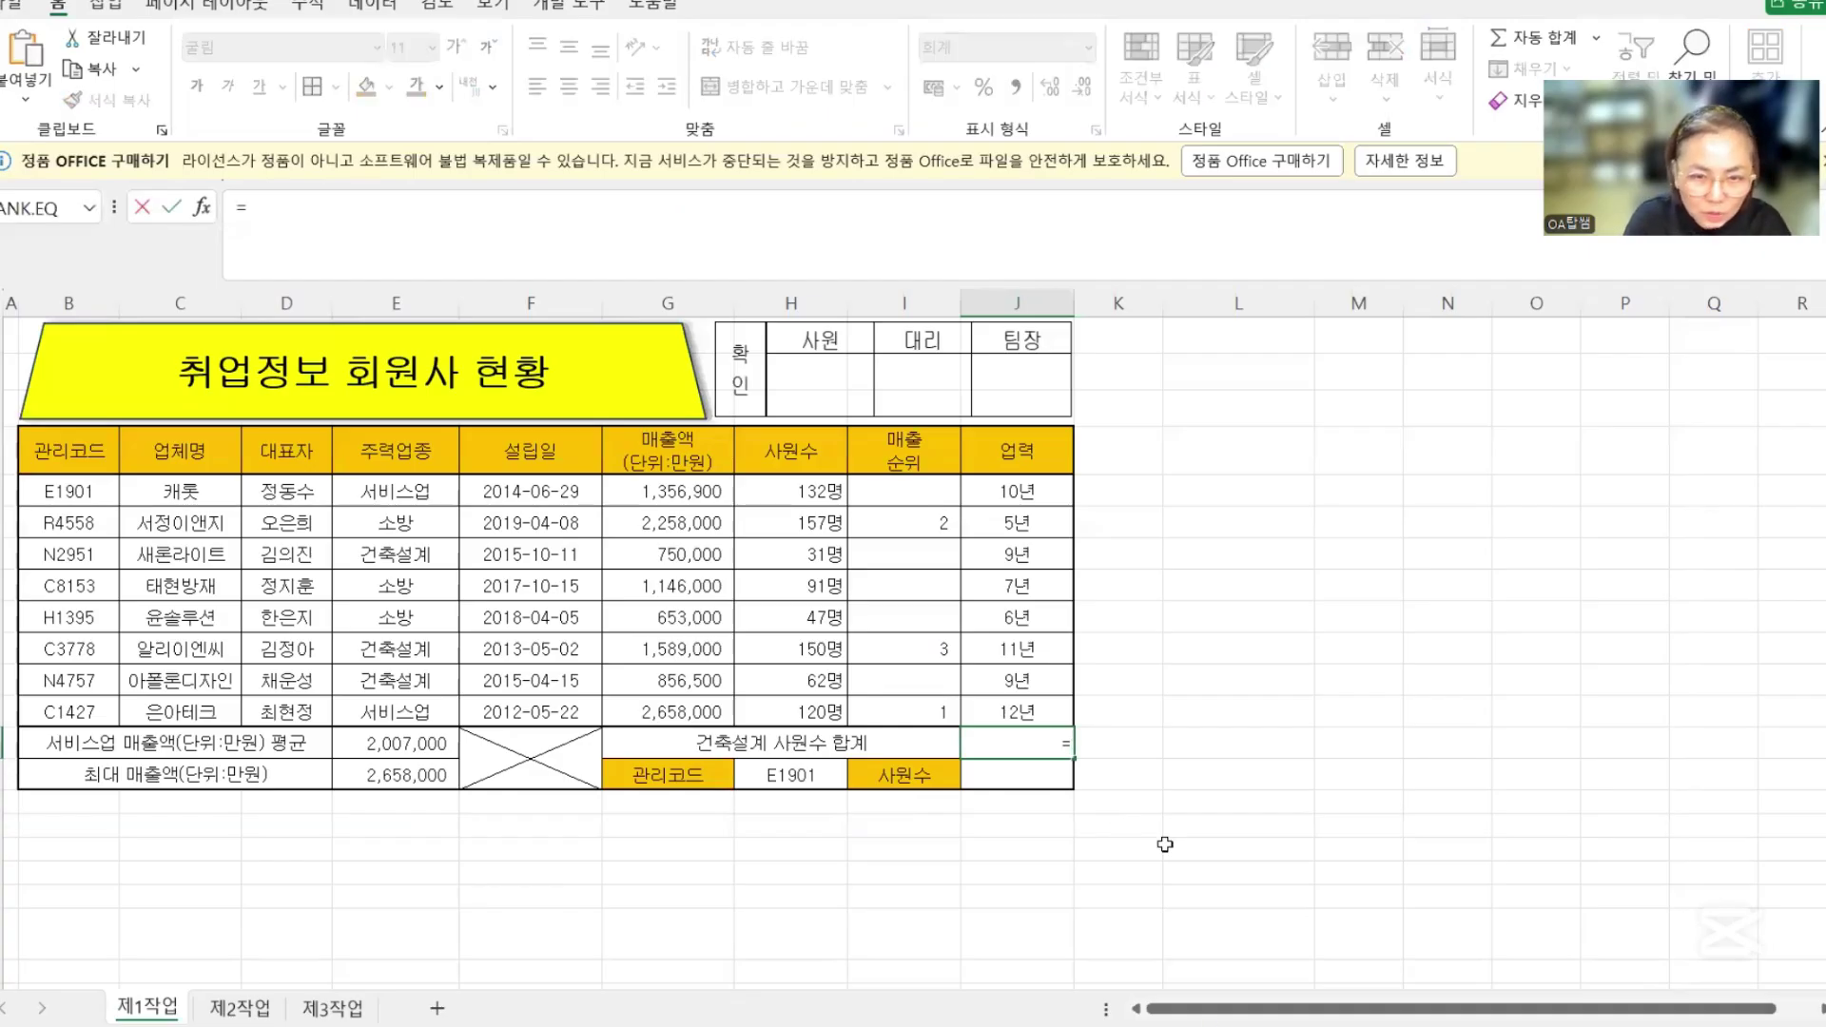
{"action": "type", "text": "SUMIF"}
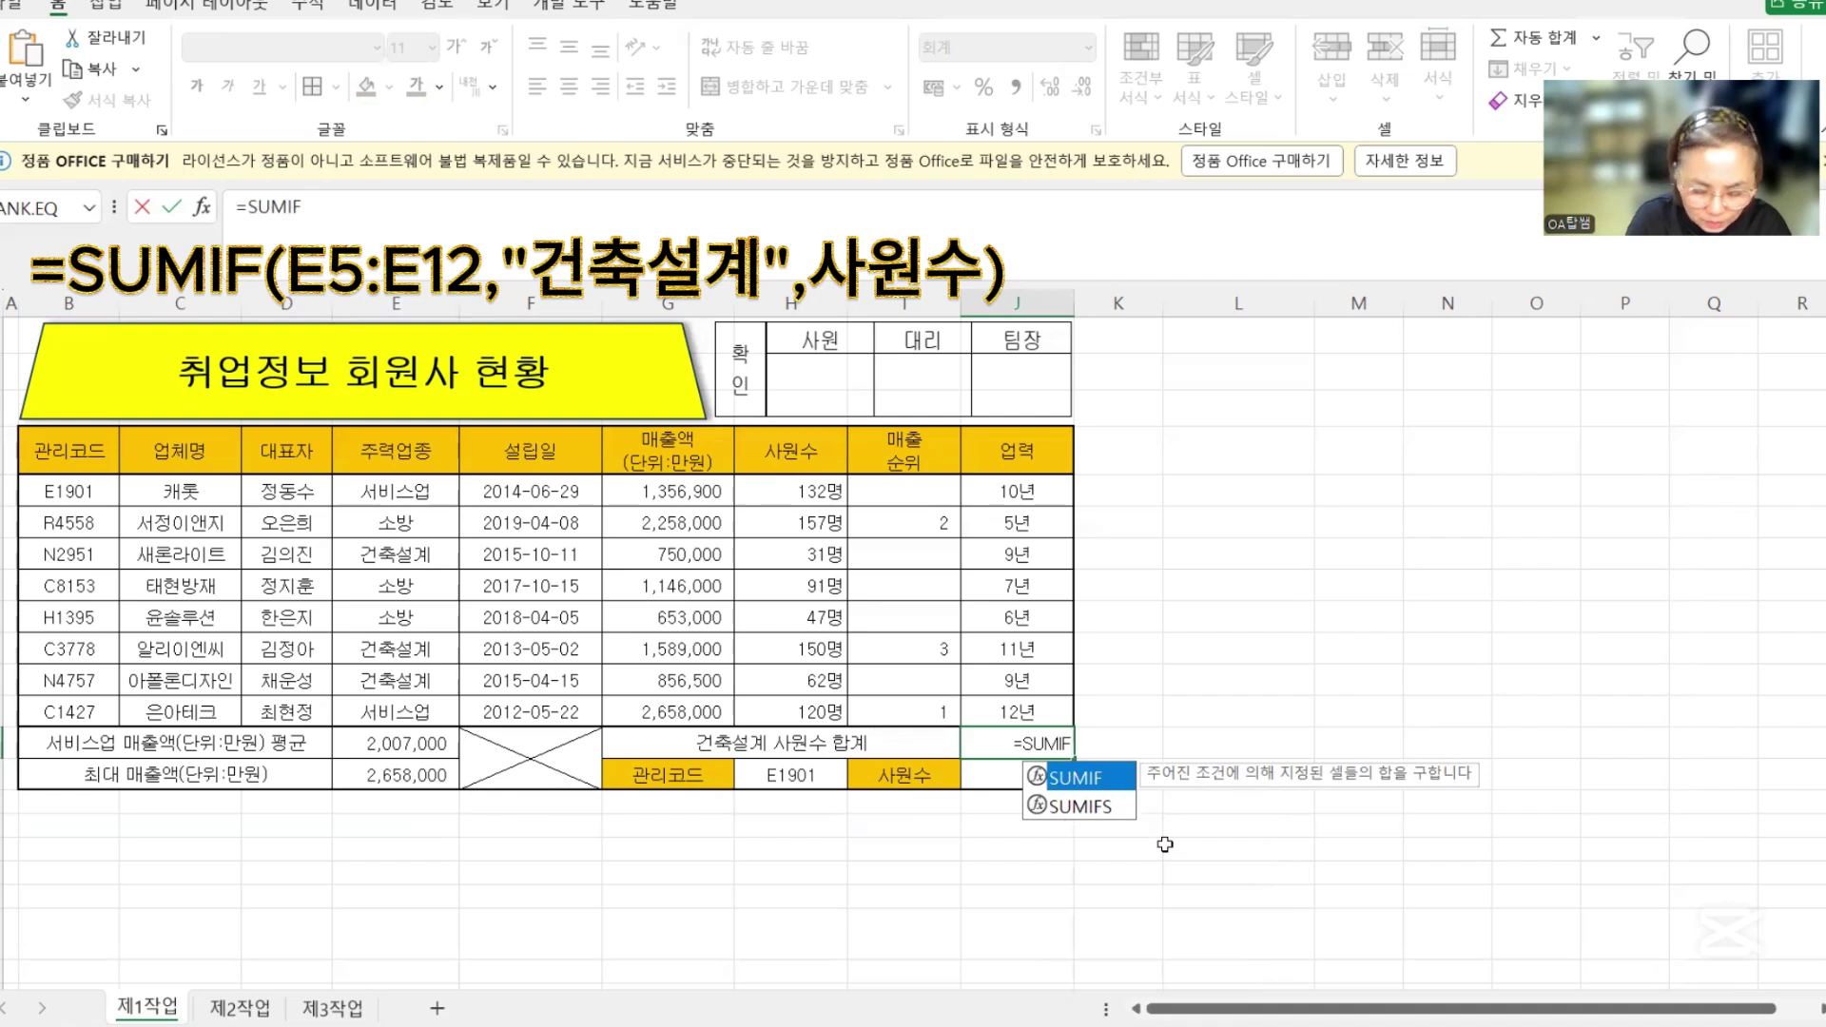
{"action": "type", "text": "("}
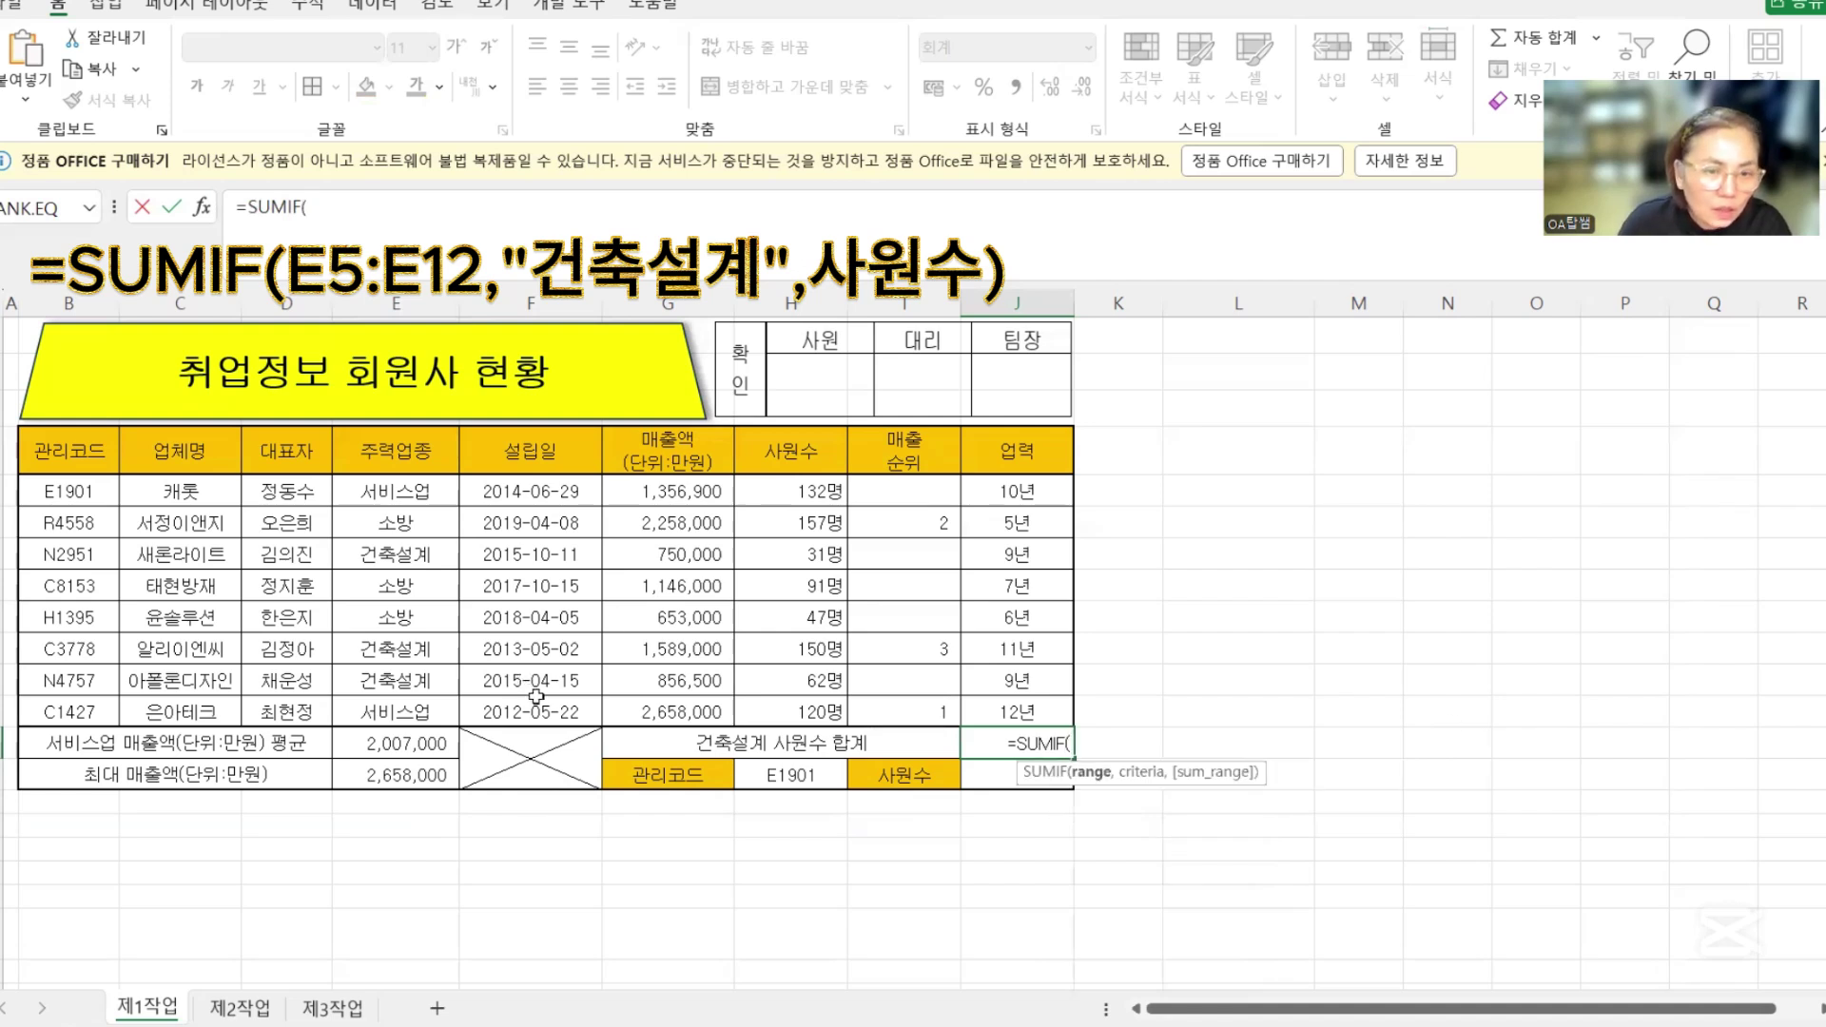
{"action": "left_click", "coordinate": [393, 494]}
{"action": "left_click_drag", "start_coordinate": [393, 493], "coordinate": [394, 711]}
{"action": "type", "text": ","}
{"action": "left_click", "coordinate": [378, 550]}
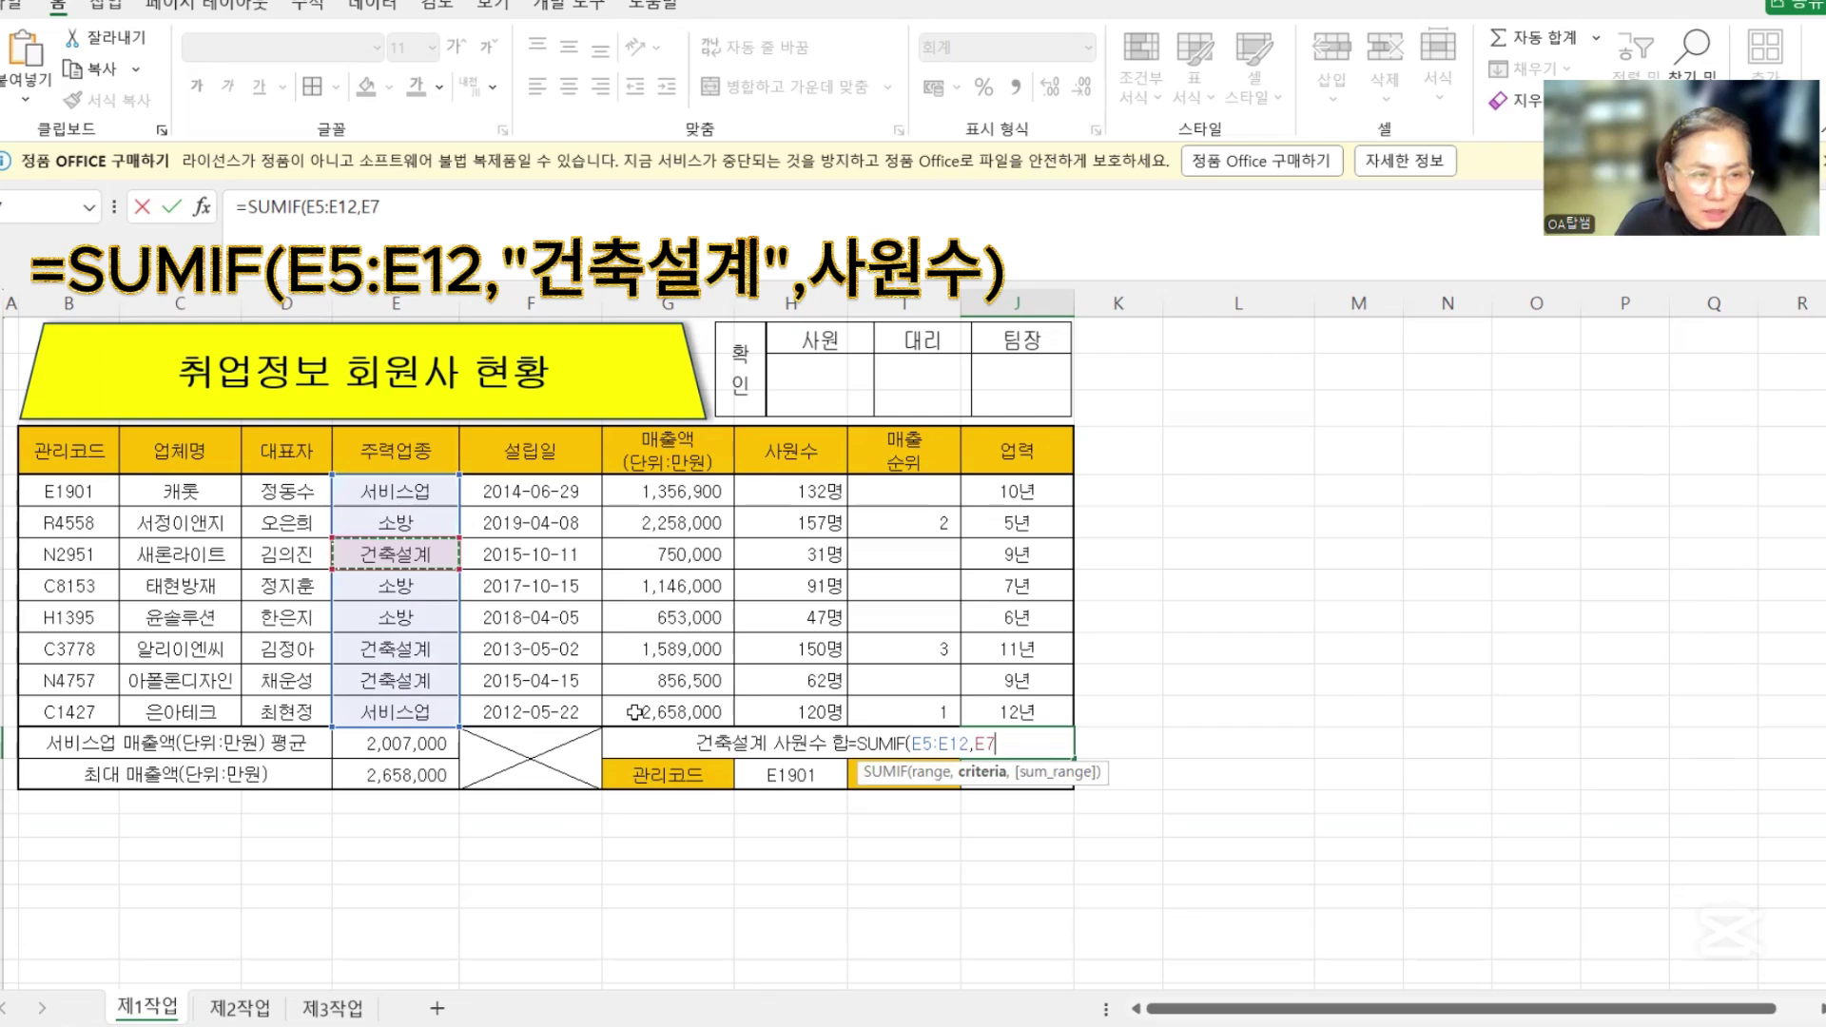
{"action": "type", "text": ","}
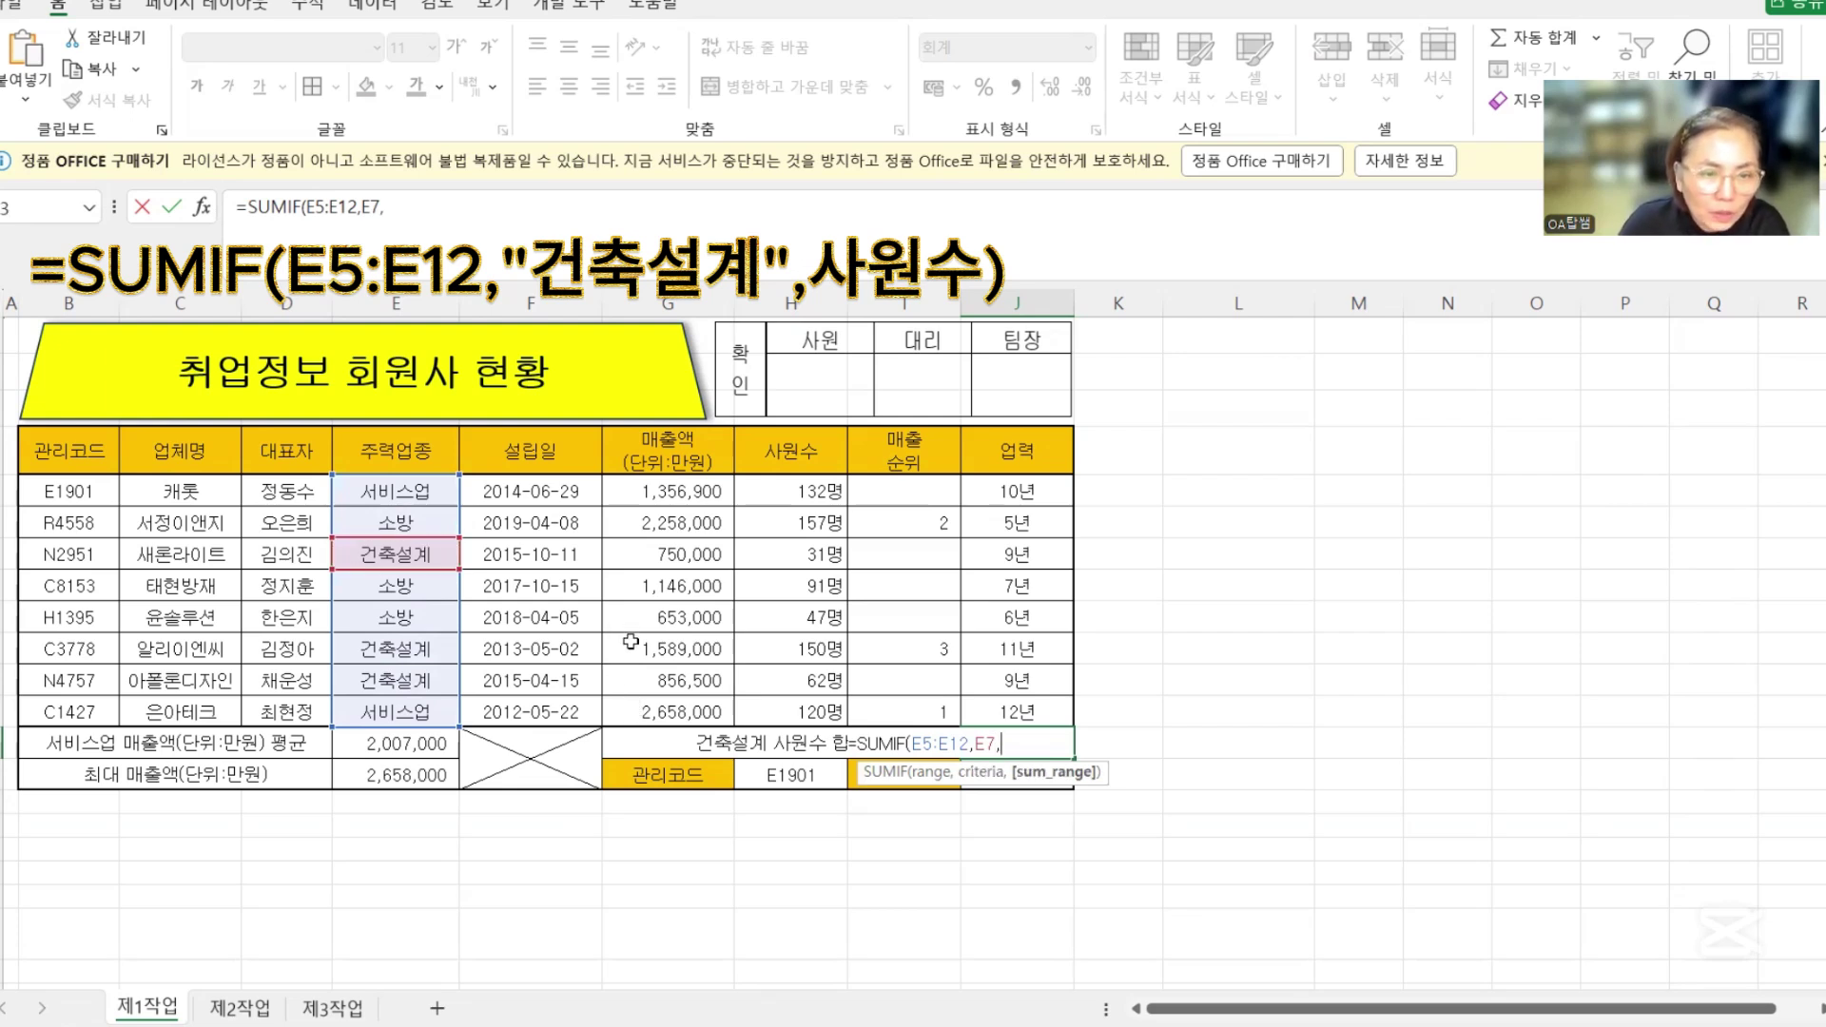
{"action": "left_click_drag", "start_coordinate": [777, 486], "coordinate": [777, 715]}
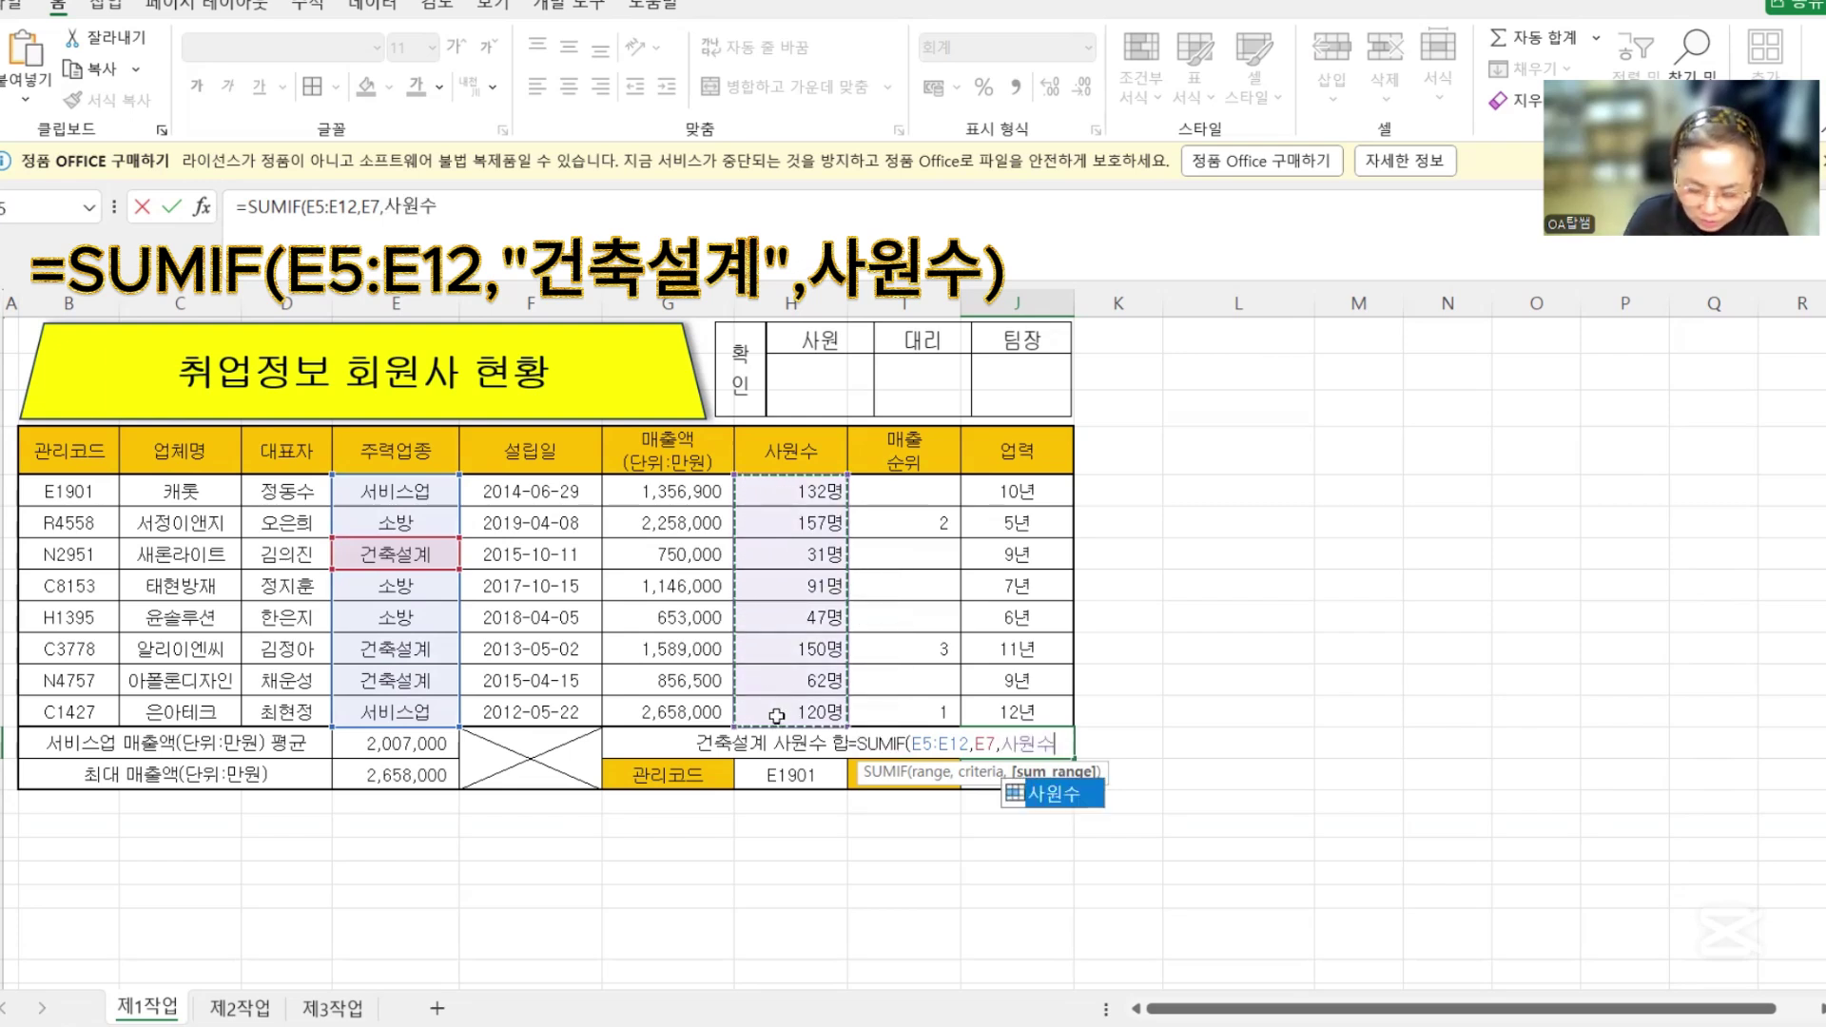
{"action": "type", "text": ")"}
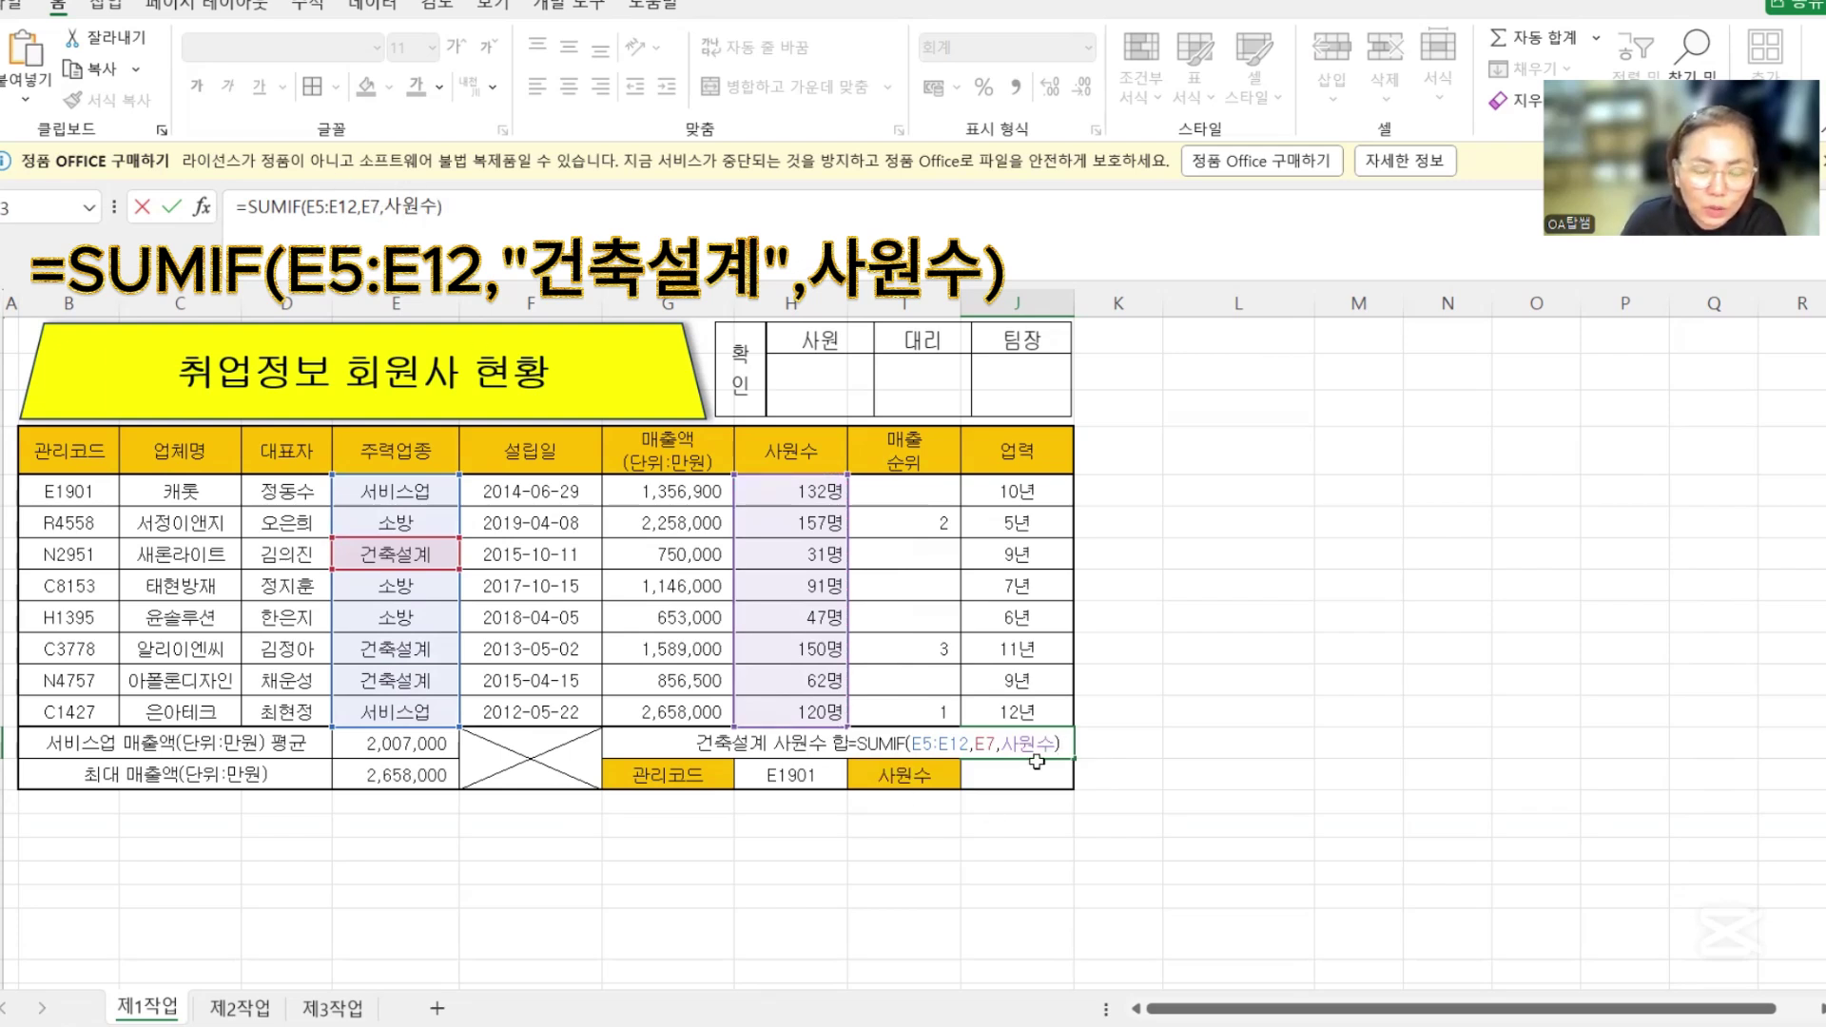
{"action": "key", "text": "ctrl+Return"}
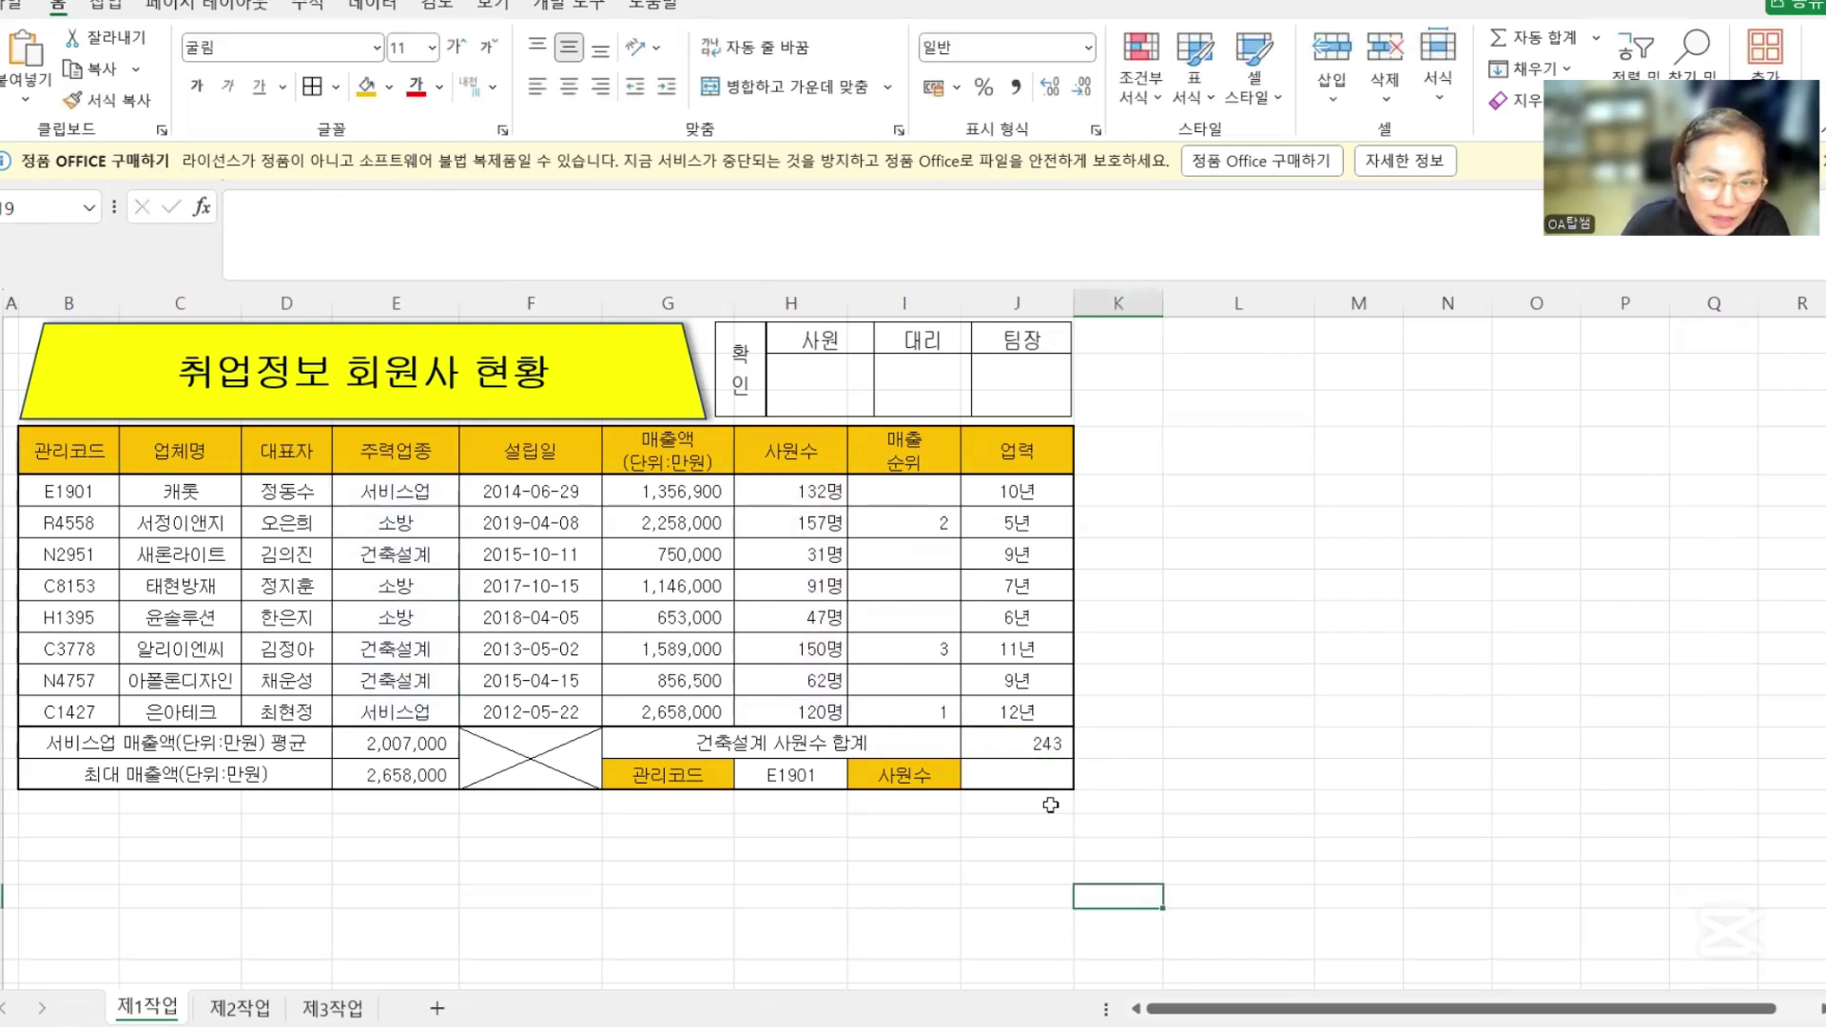
- Select cell J14, switch to the exam PDF and read instruction (6) for the 사원수 lookup
{"action": "left_click", "coordinate": [1037, 782]}
{"action": "scroll", "coordinate": [1037, 782], "scroll_direction": "up", "scroll_amount": 1, "text": "ctrl"}
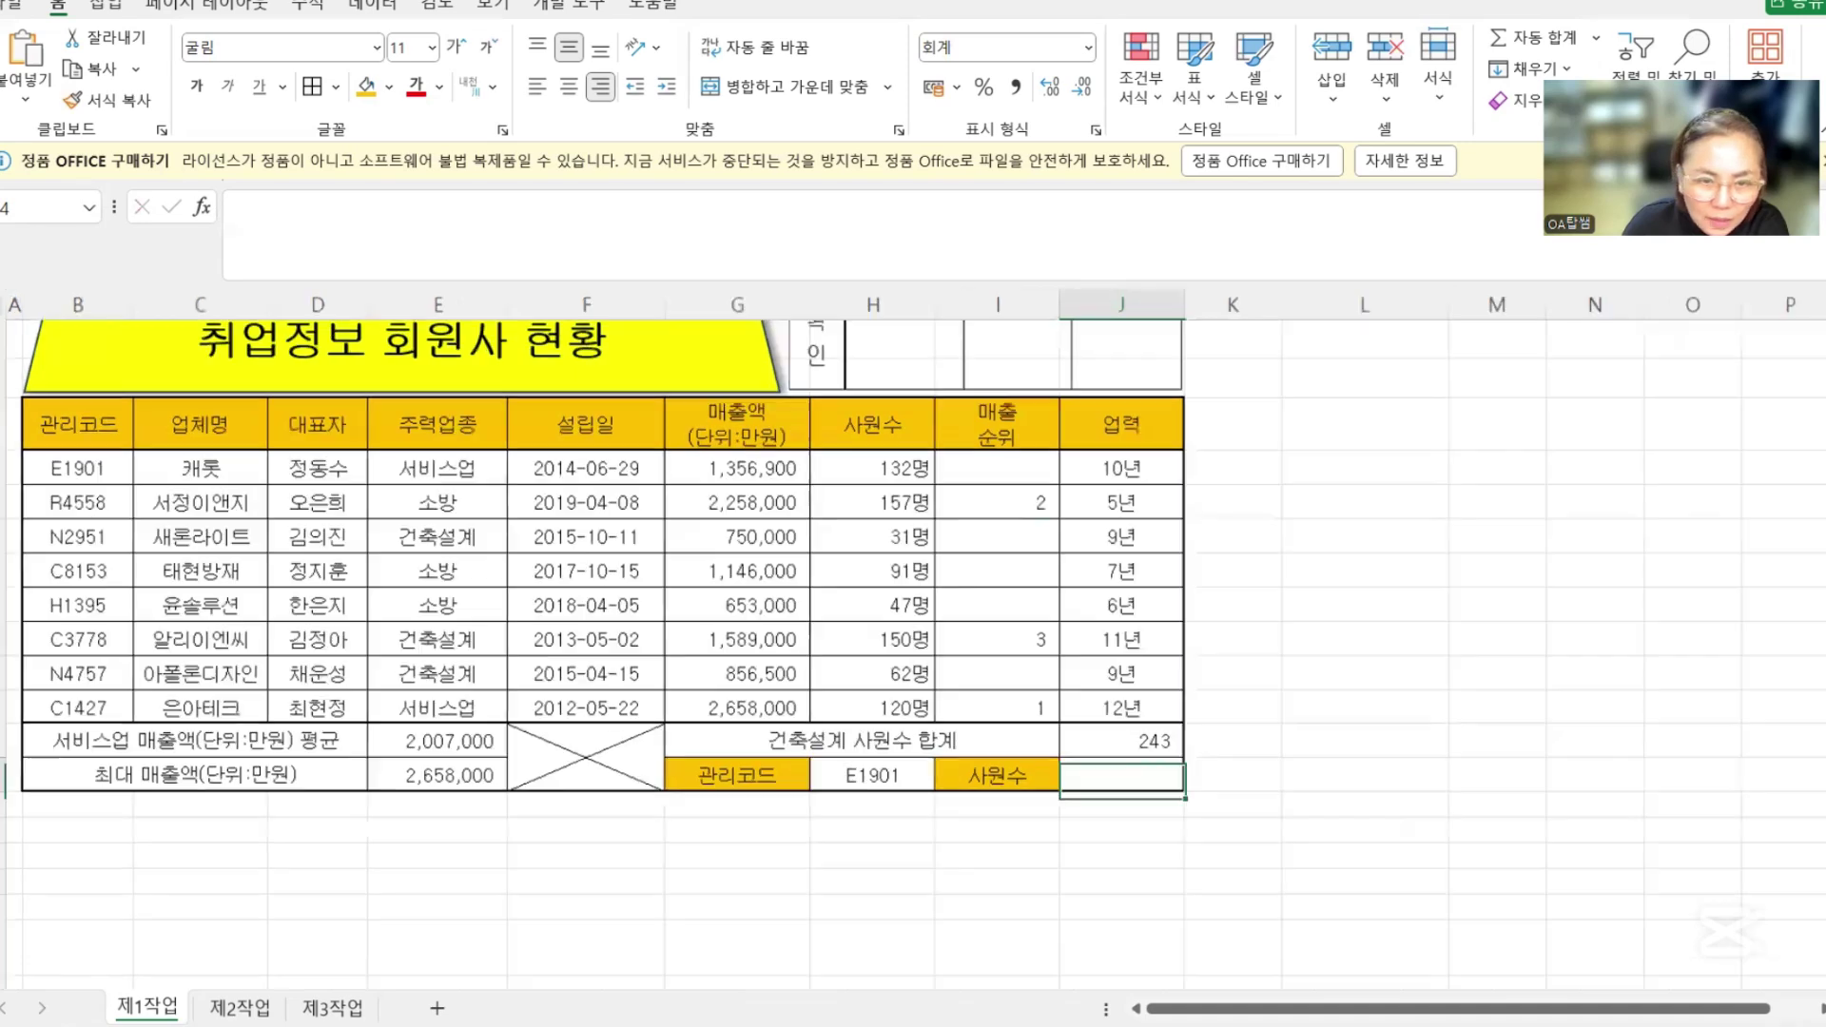
{"action": "scroll", "coordinate": [1179, 837], "scroll_direction": "up", "scroll_amount": 2, "text": "ctrl"}
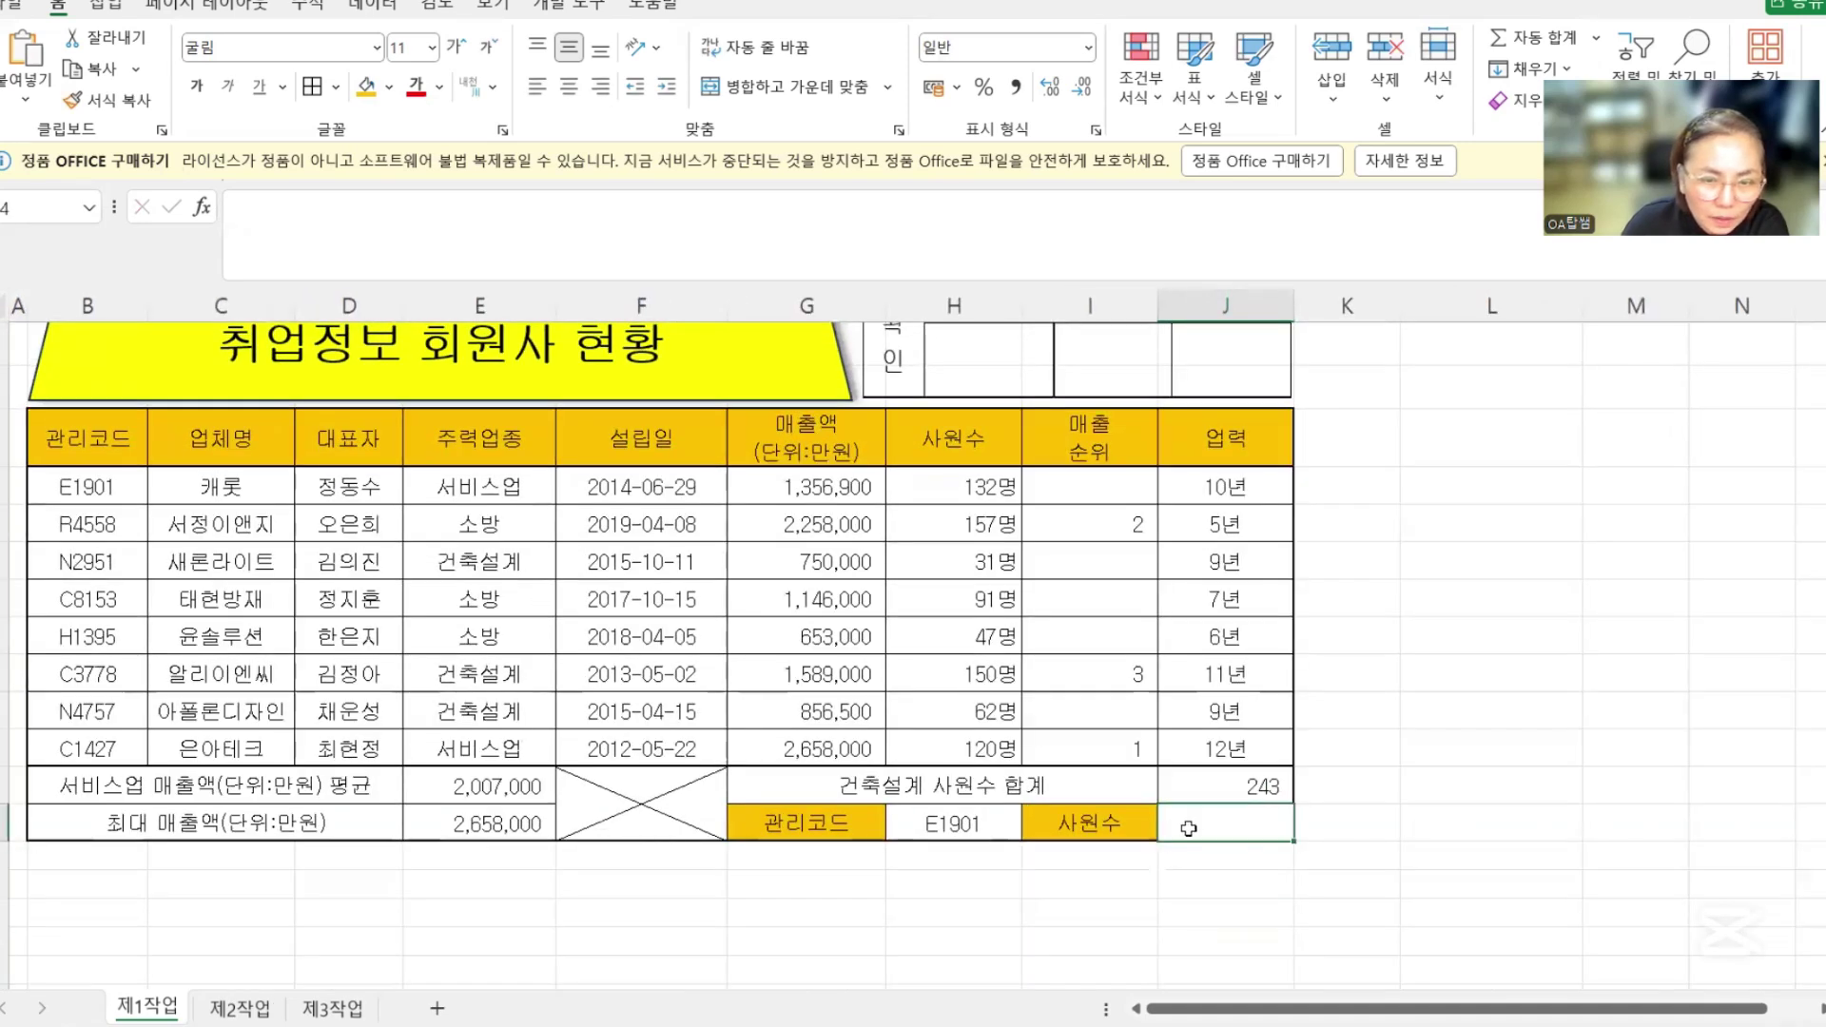
{"action": "left_click", "coordinate": [1118, 1009]}
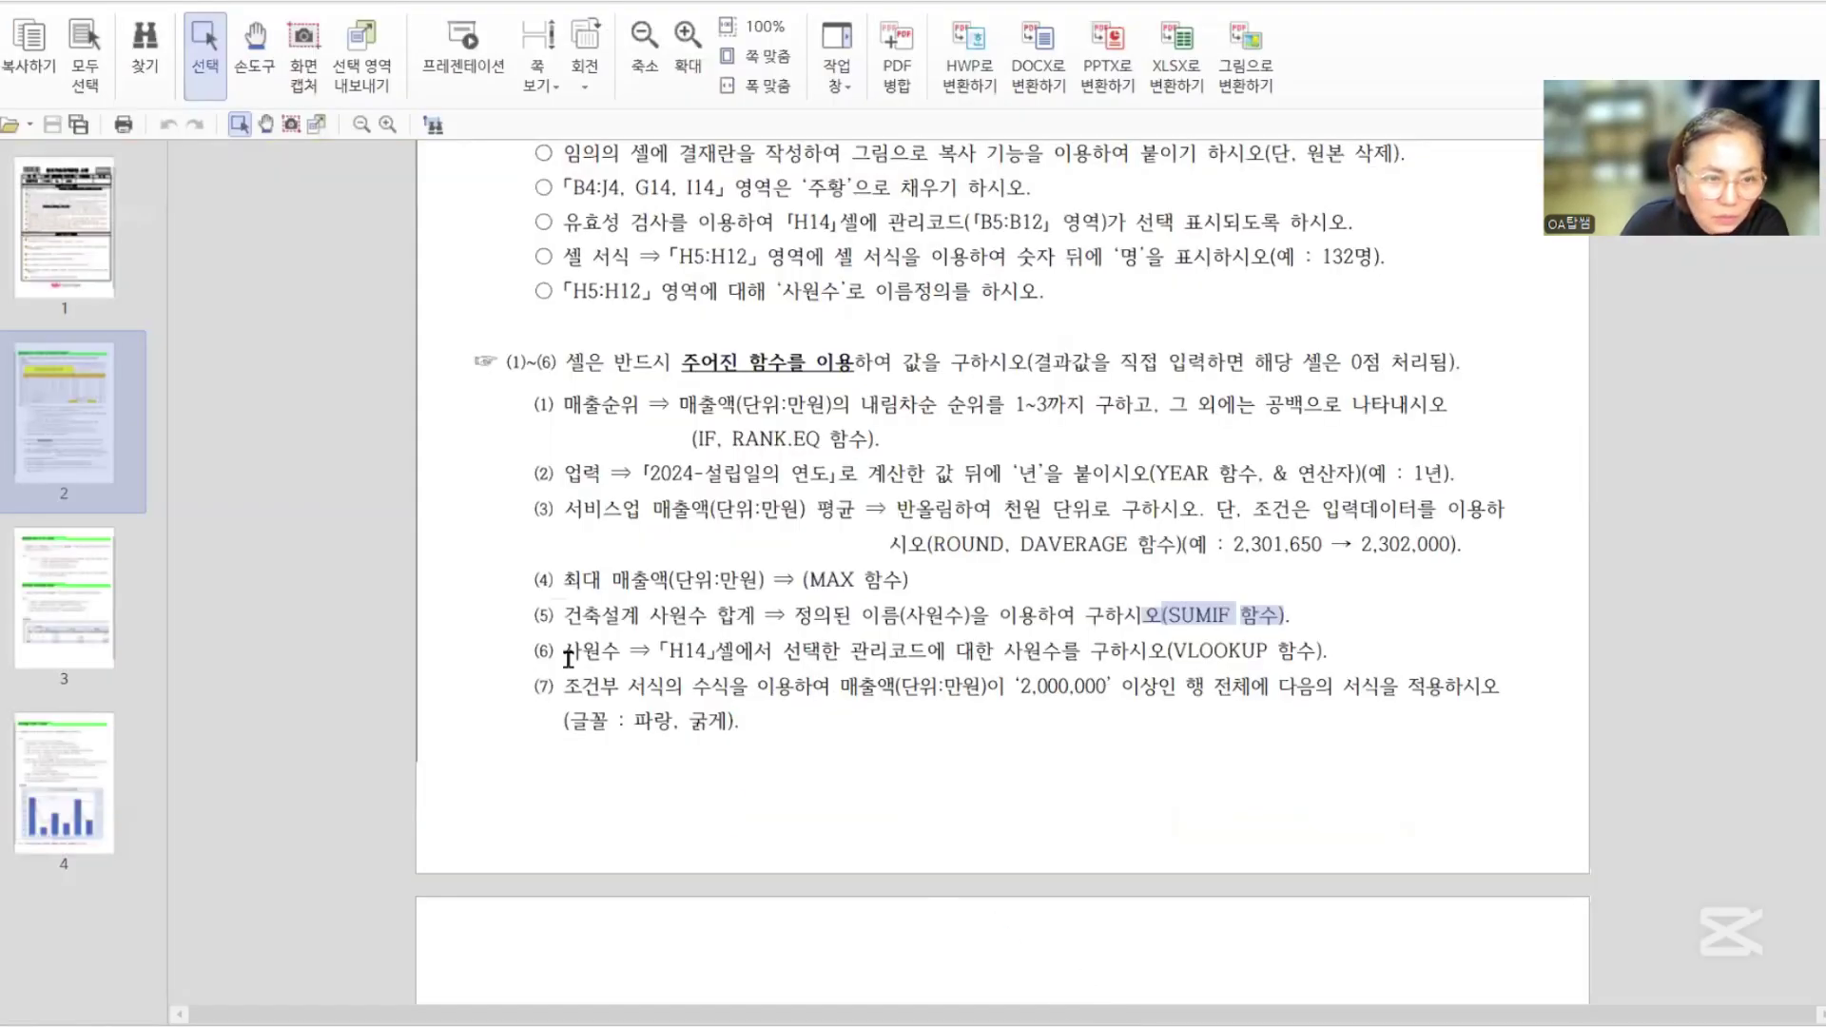
{"action": "left_click_drag", "start_coordinate": [566, 654], "coordinate": [1109, 656]}
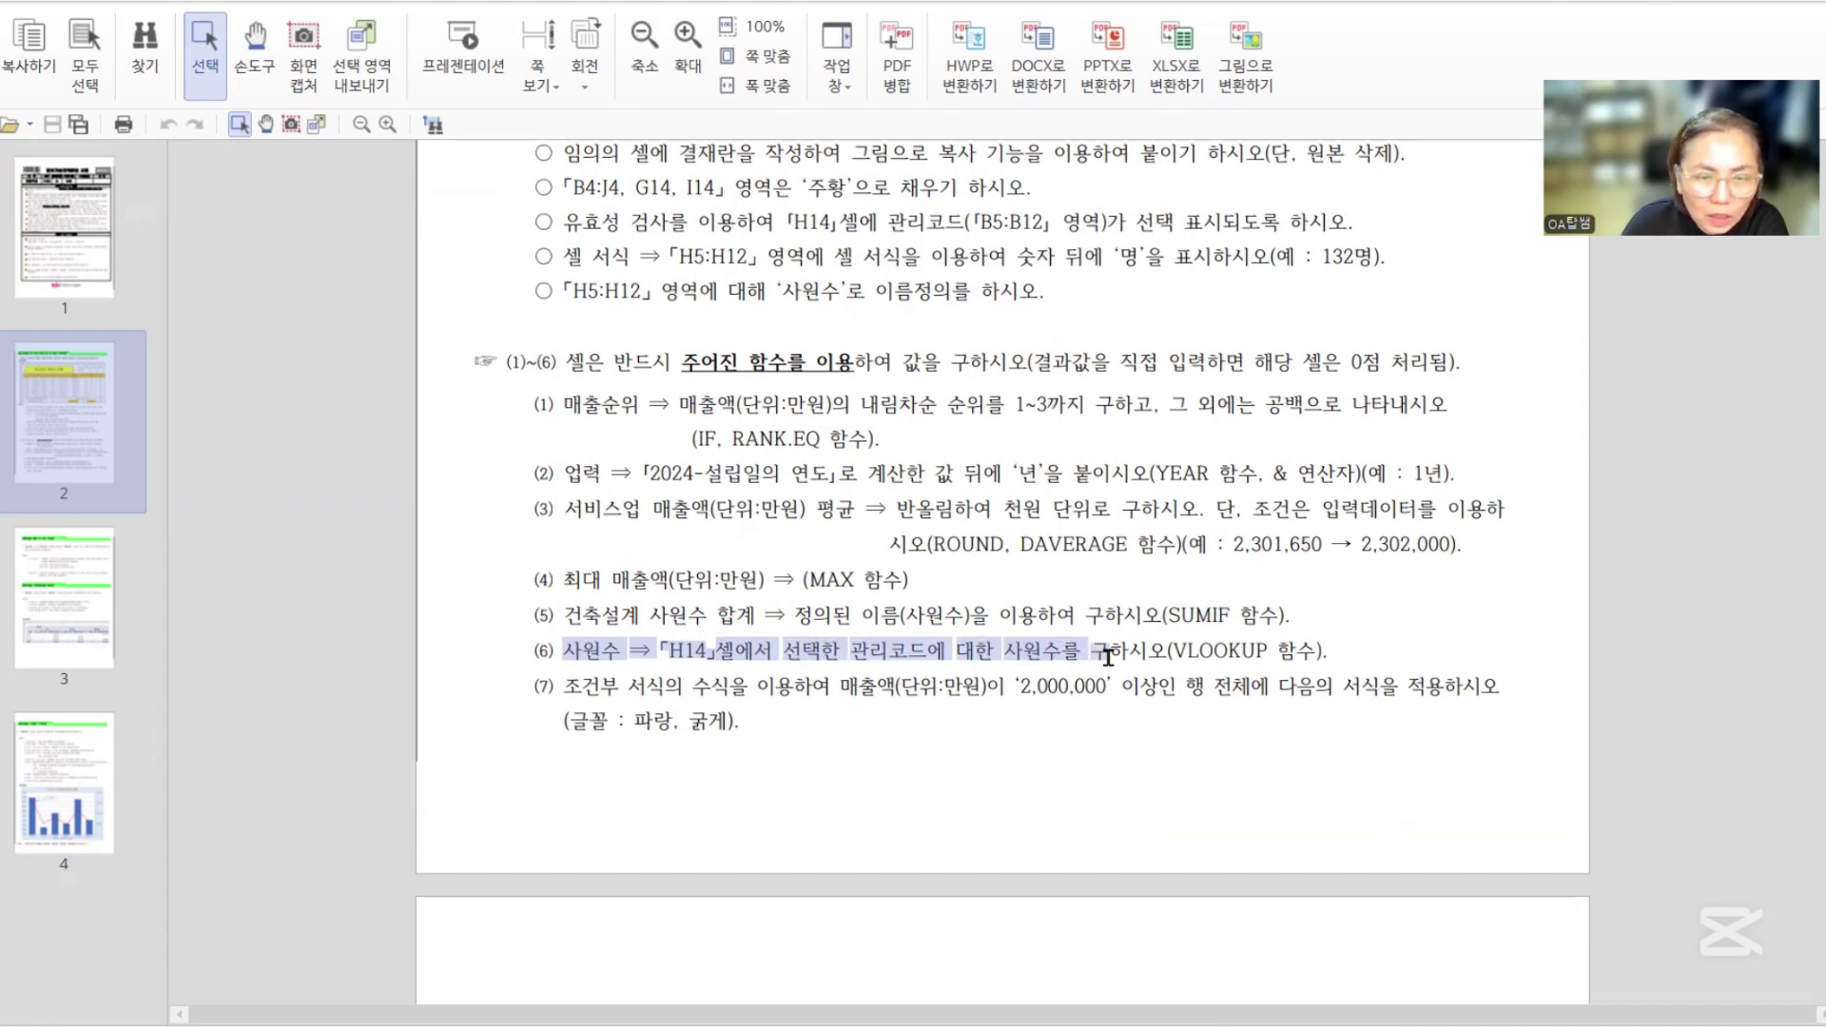
{"action": "left_click_drag", "start_coordinate": [1109, 657], "coordinate": [1331, 655]}
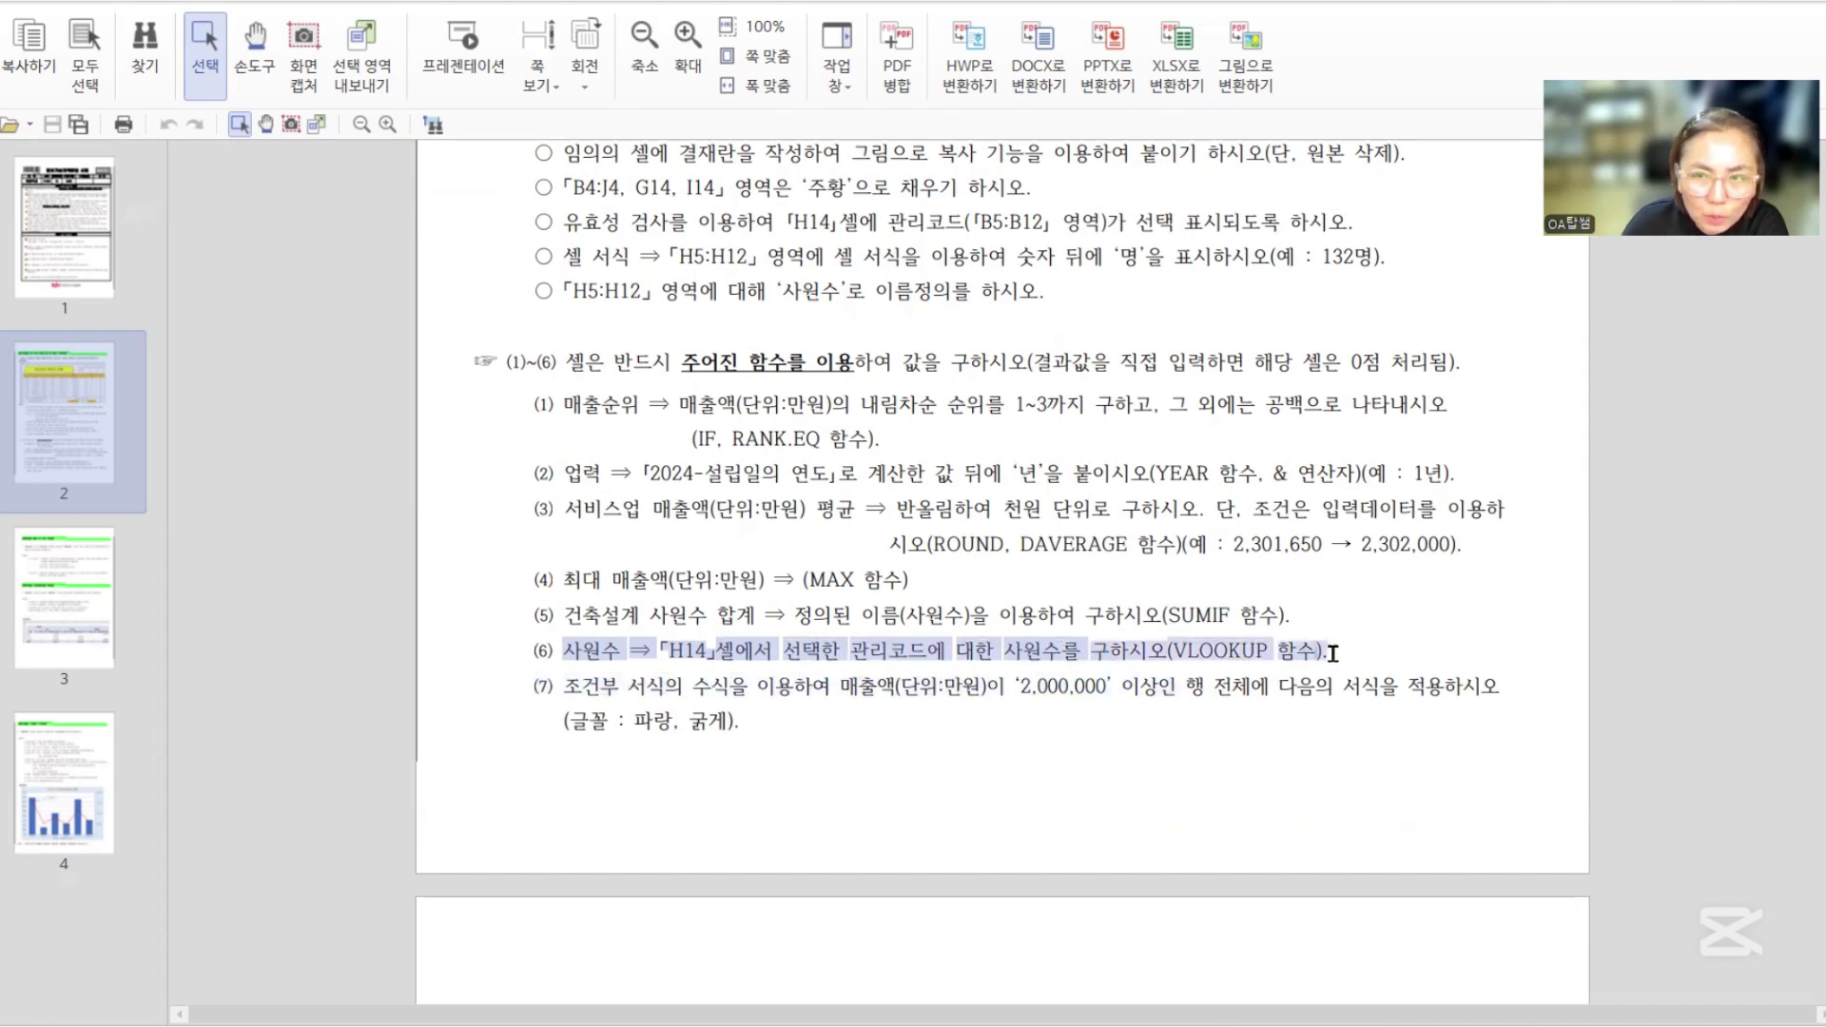
- Return to the Excel worksheet and enter =VLOOKUP(H14,B4:H12,7,0) in J14 for the 사원수 lookup
{"action": "left_click", "coordinate": [1288, 876]}
{"action": "key", "text": "alt+Tab"}
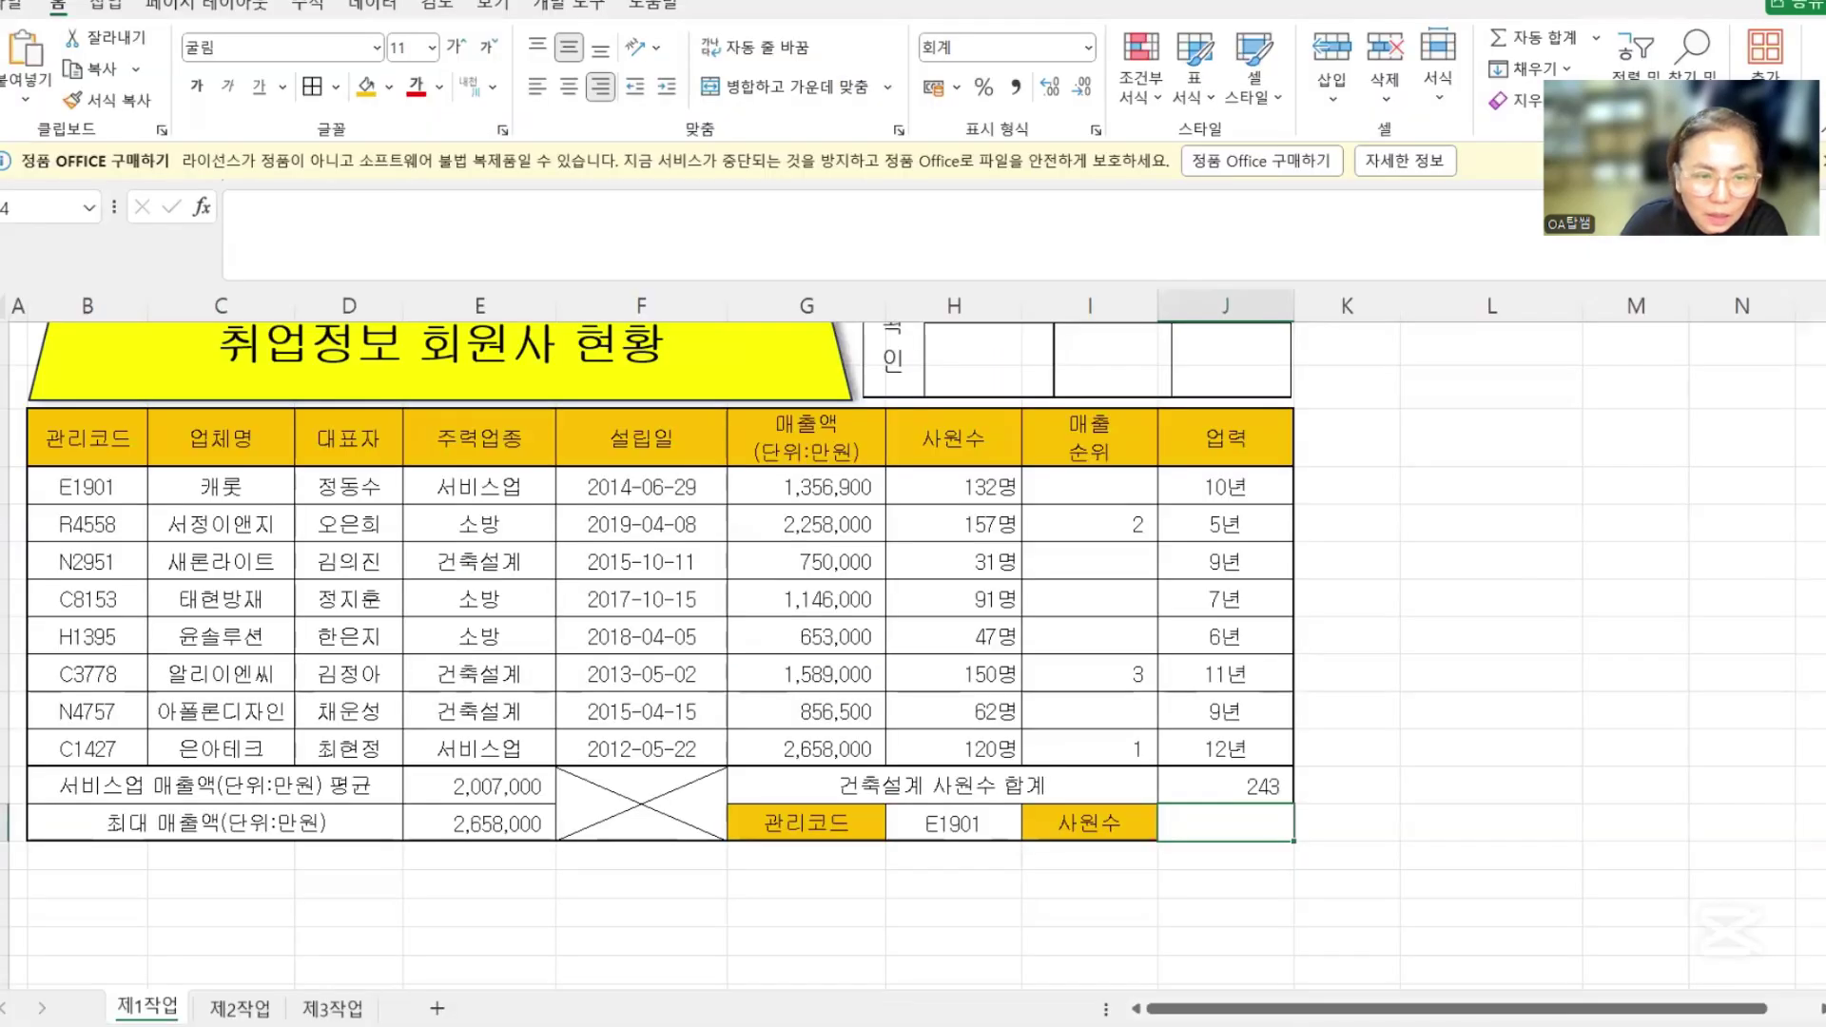
{"action": "type", "text": "="}
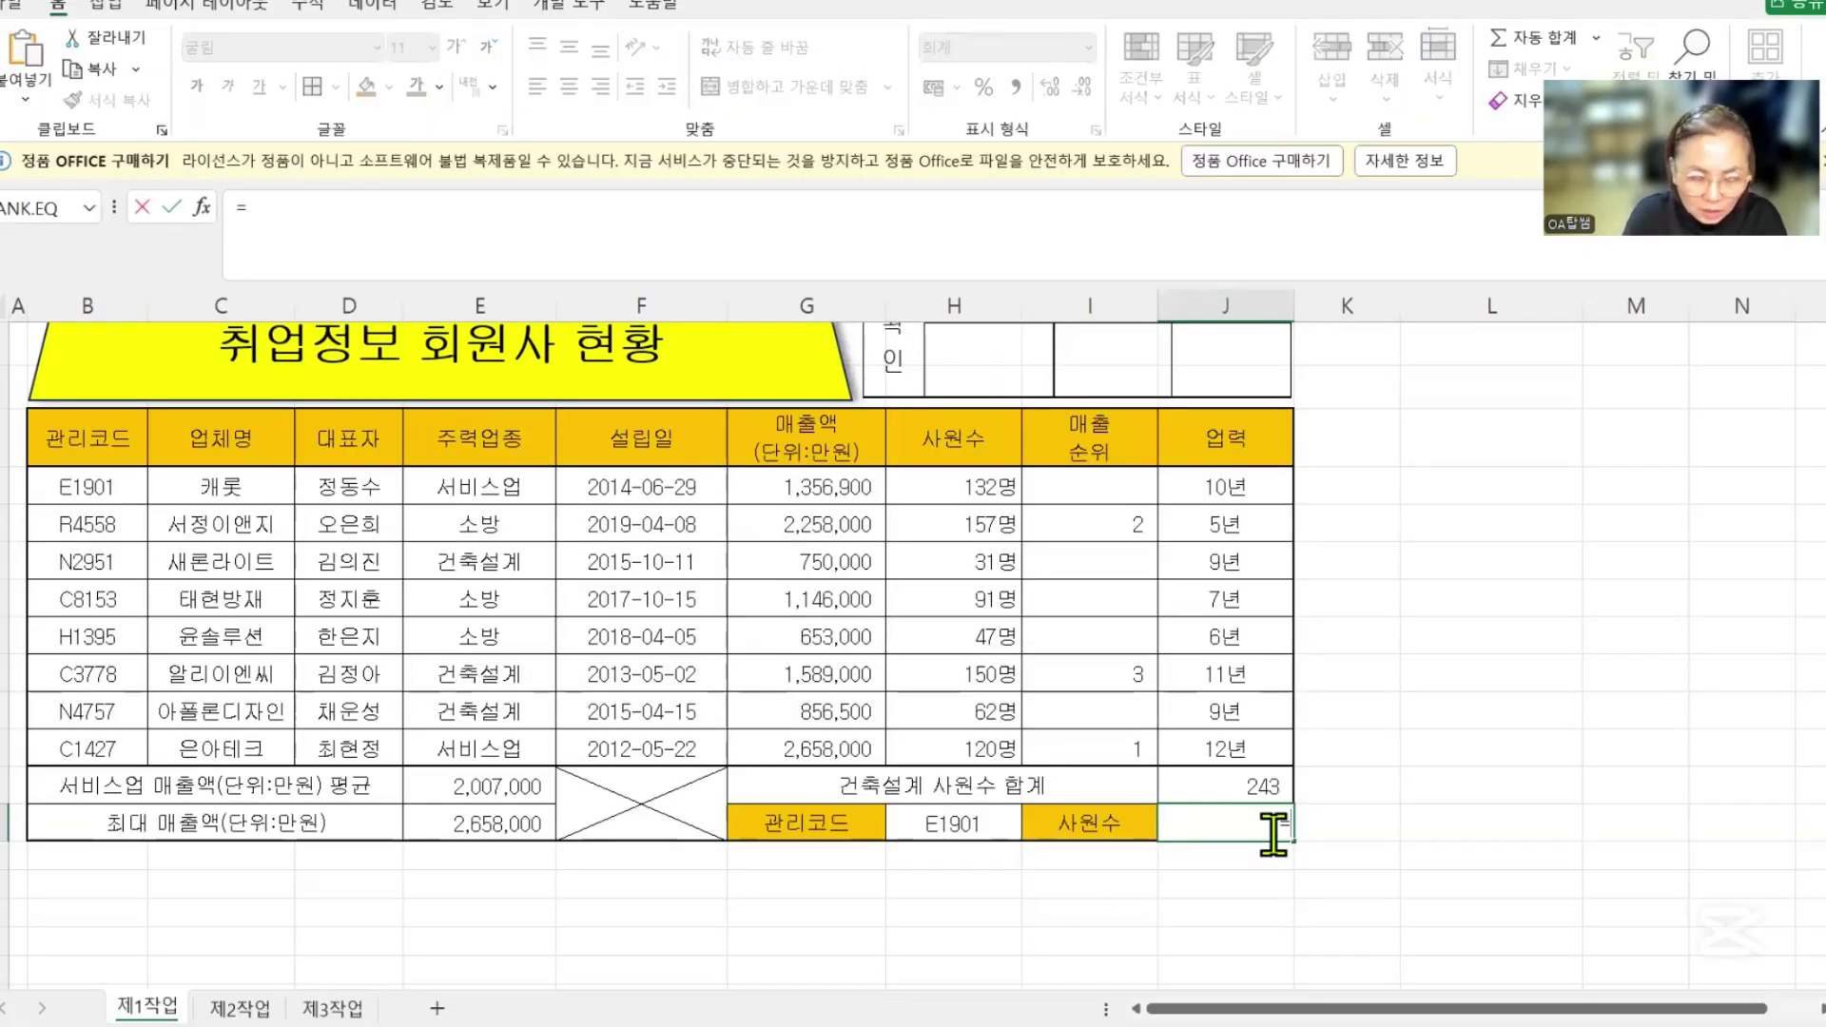
{"action": "type", "text": "VL"}
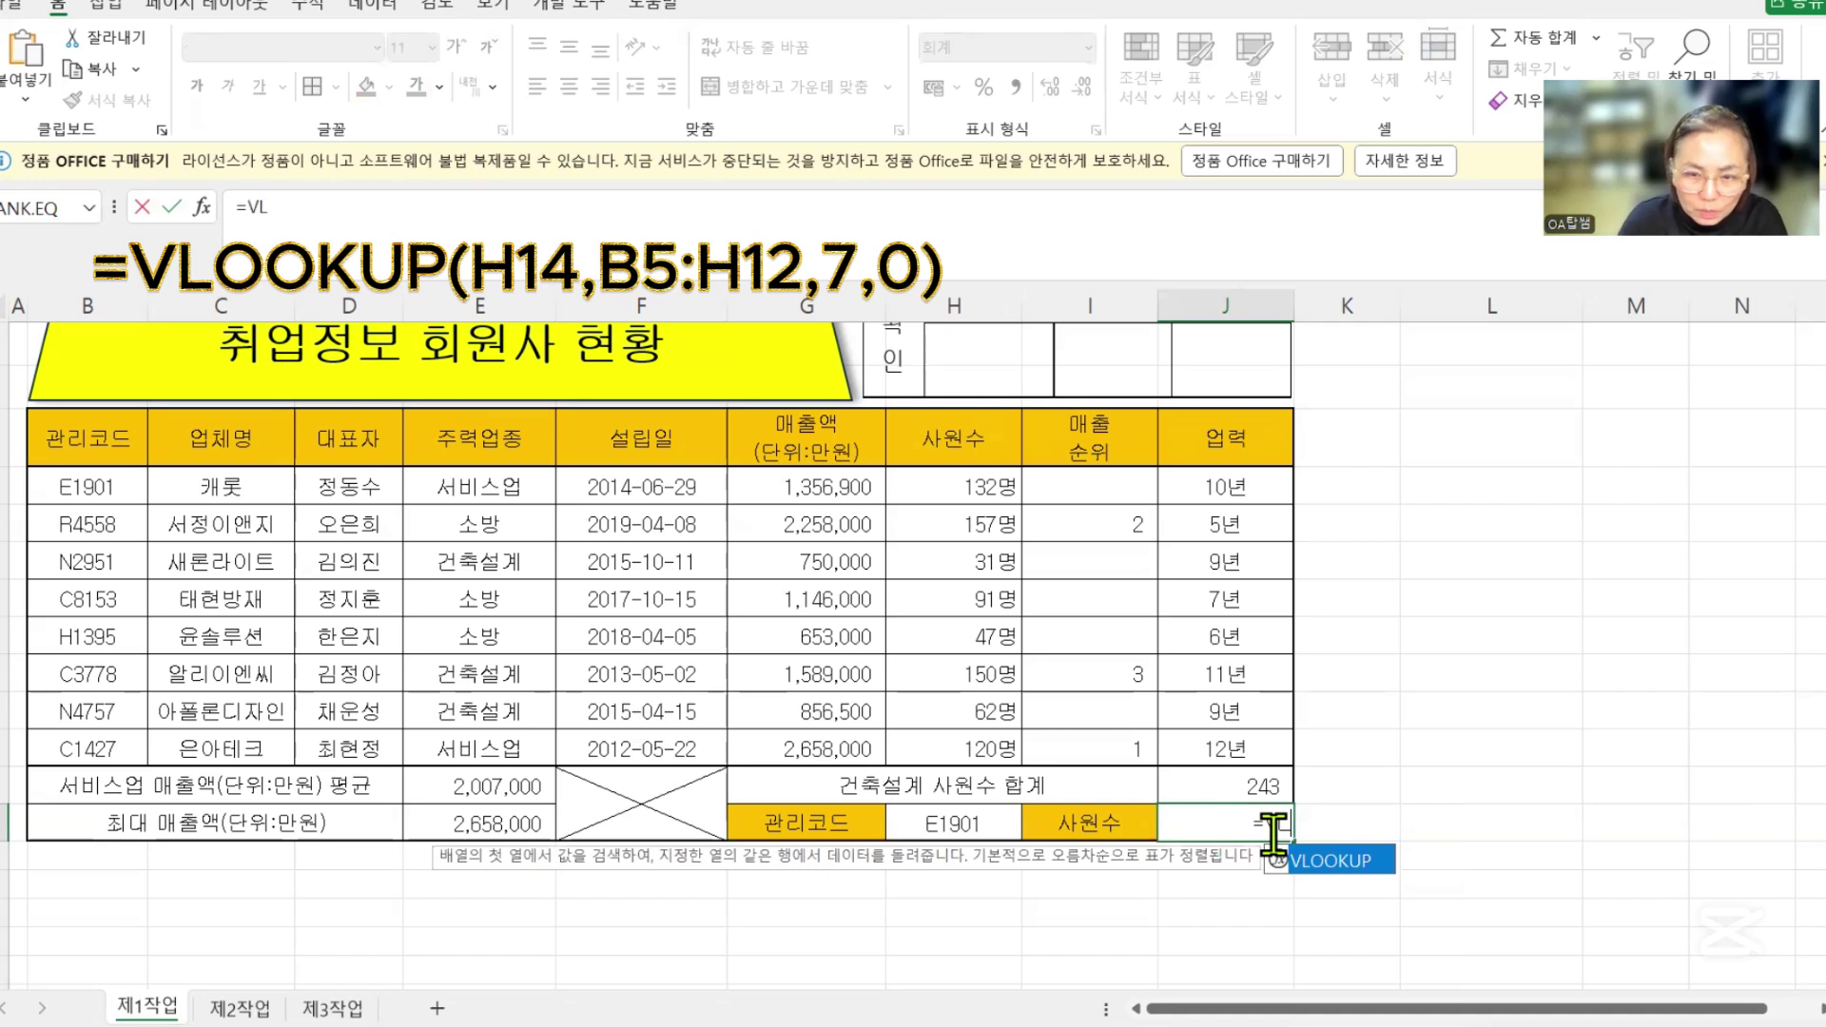
{"action": "double_click", "coordinate": [1307, 871]}
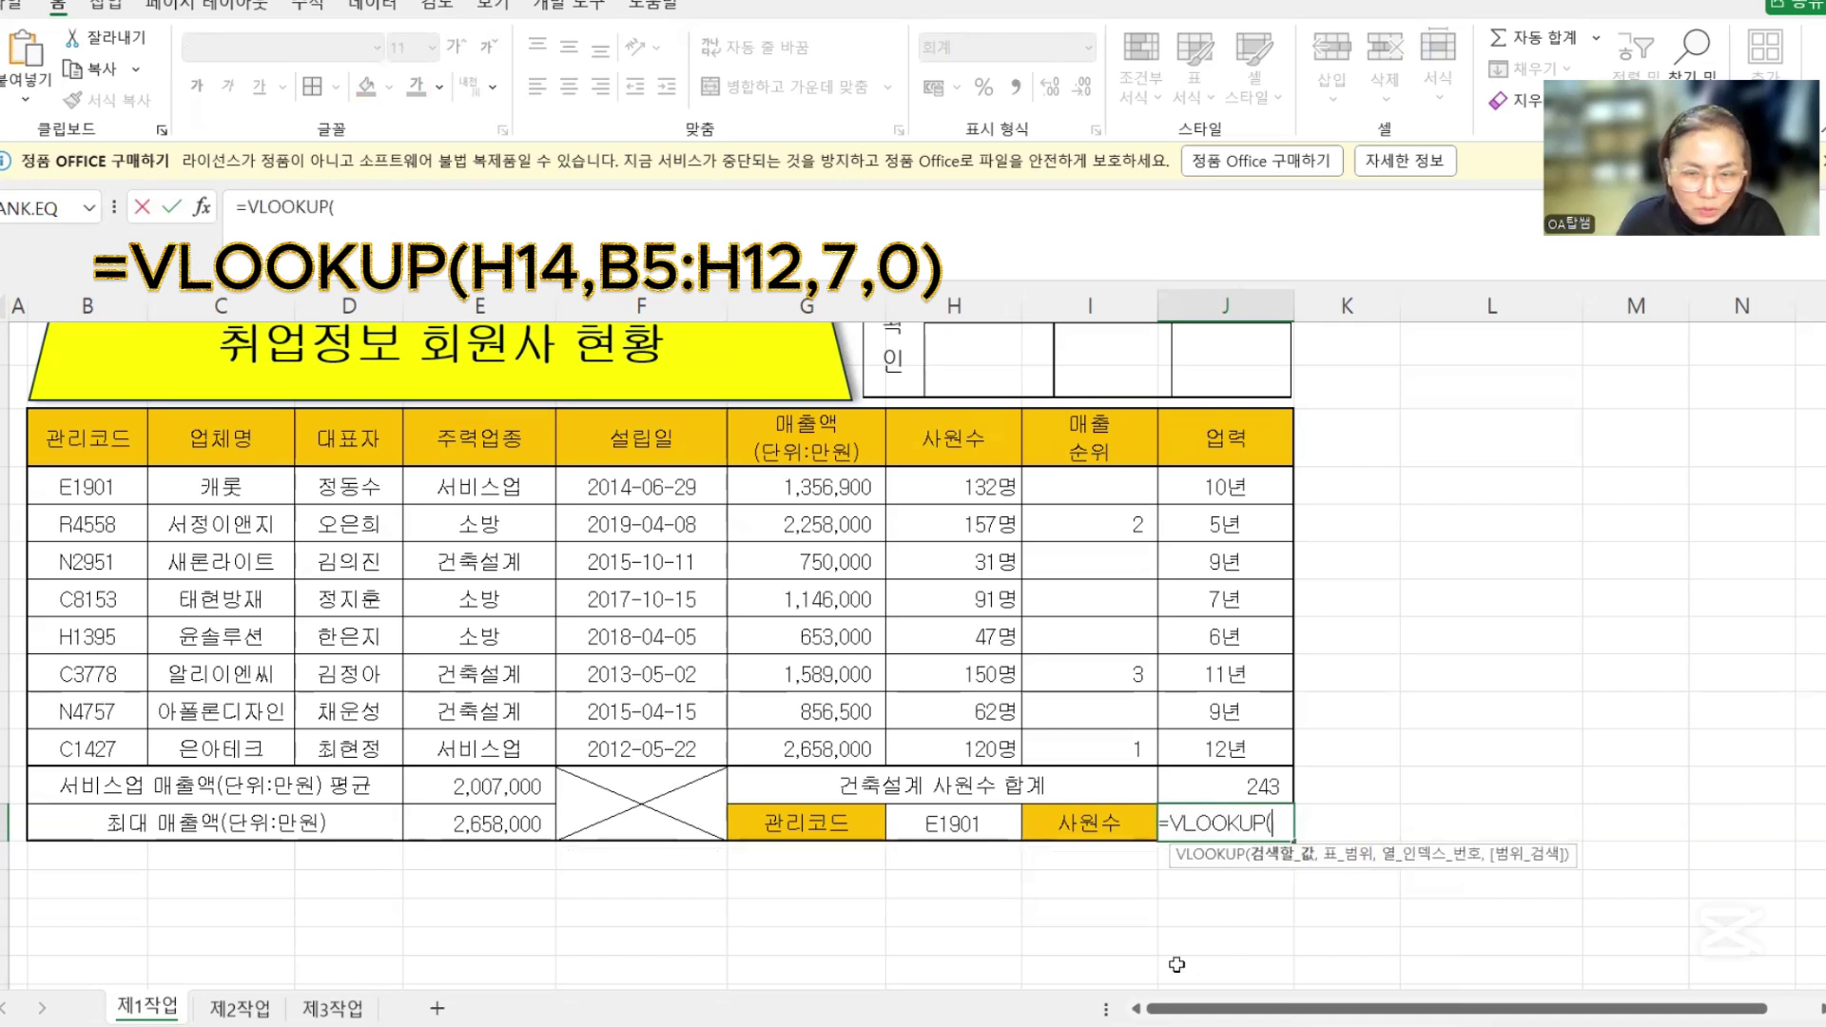
{"action": "left_click", "coordinate": [952, 824]}
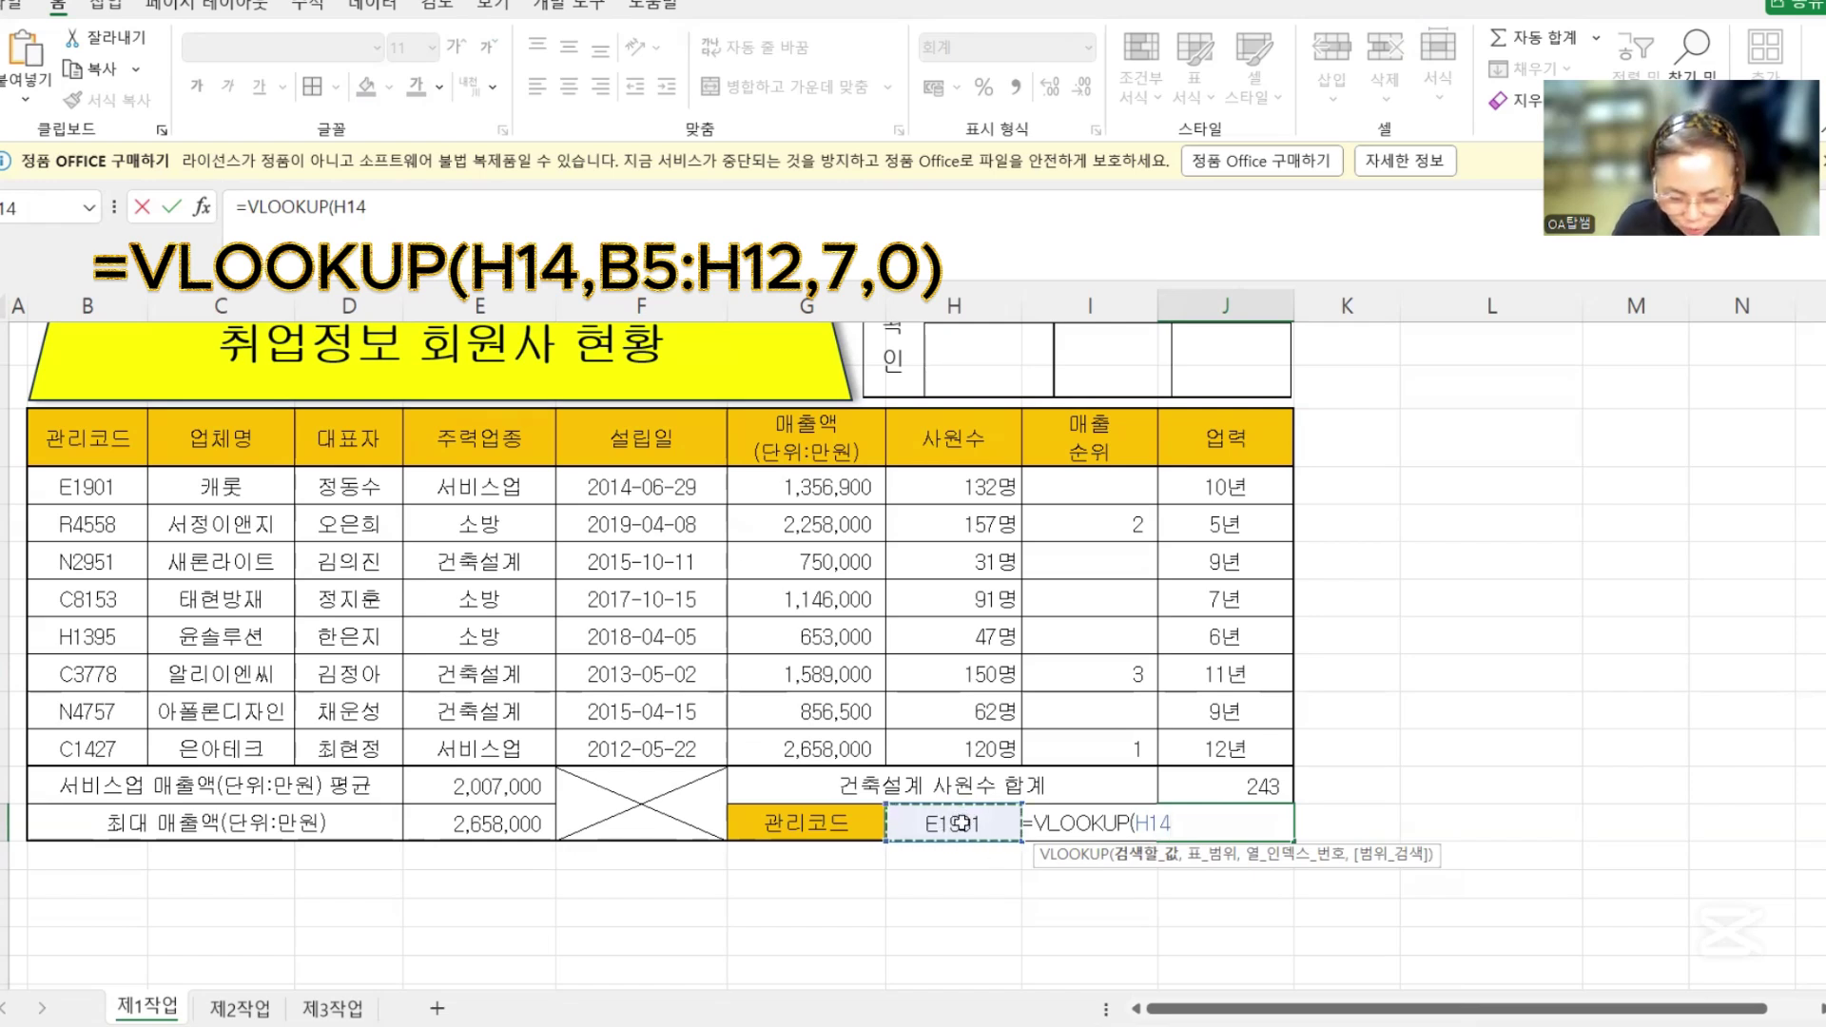
{"action": "type", "text": ","}
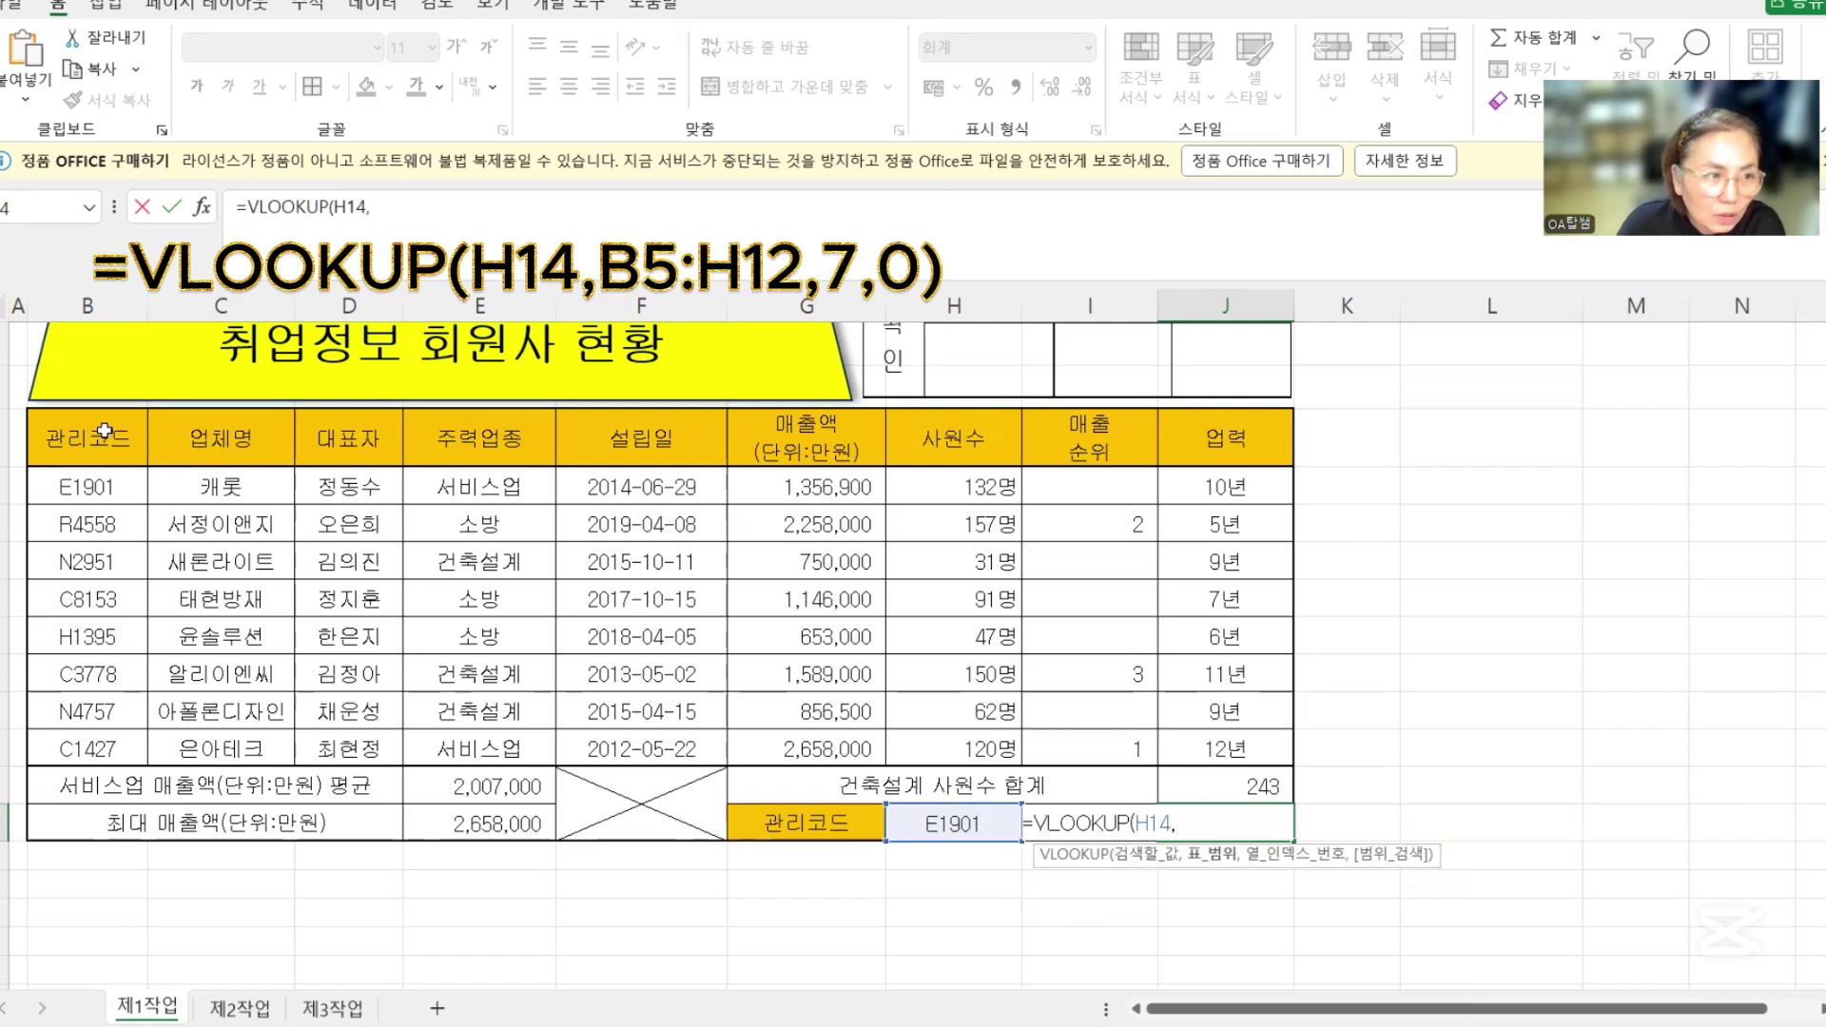
{"action": "left_click_drag", "start_coordinate": [105, 431], "coordinate": [940, 748]}
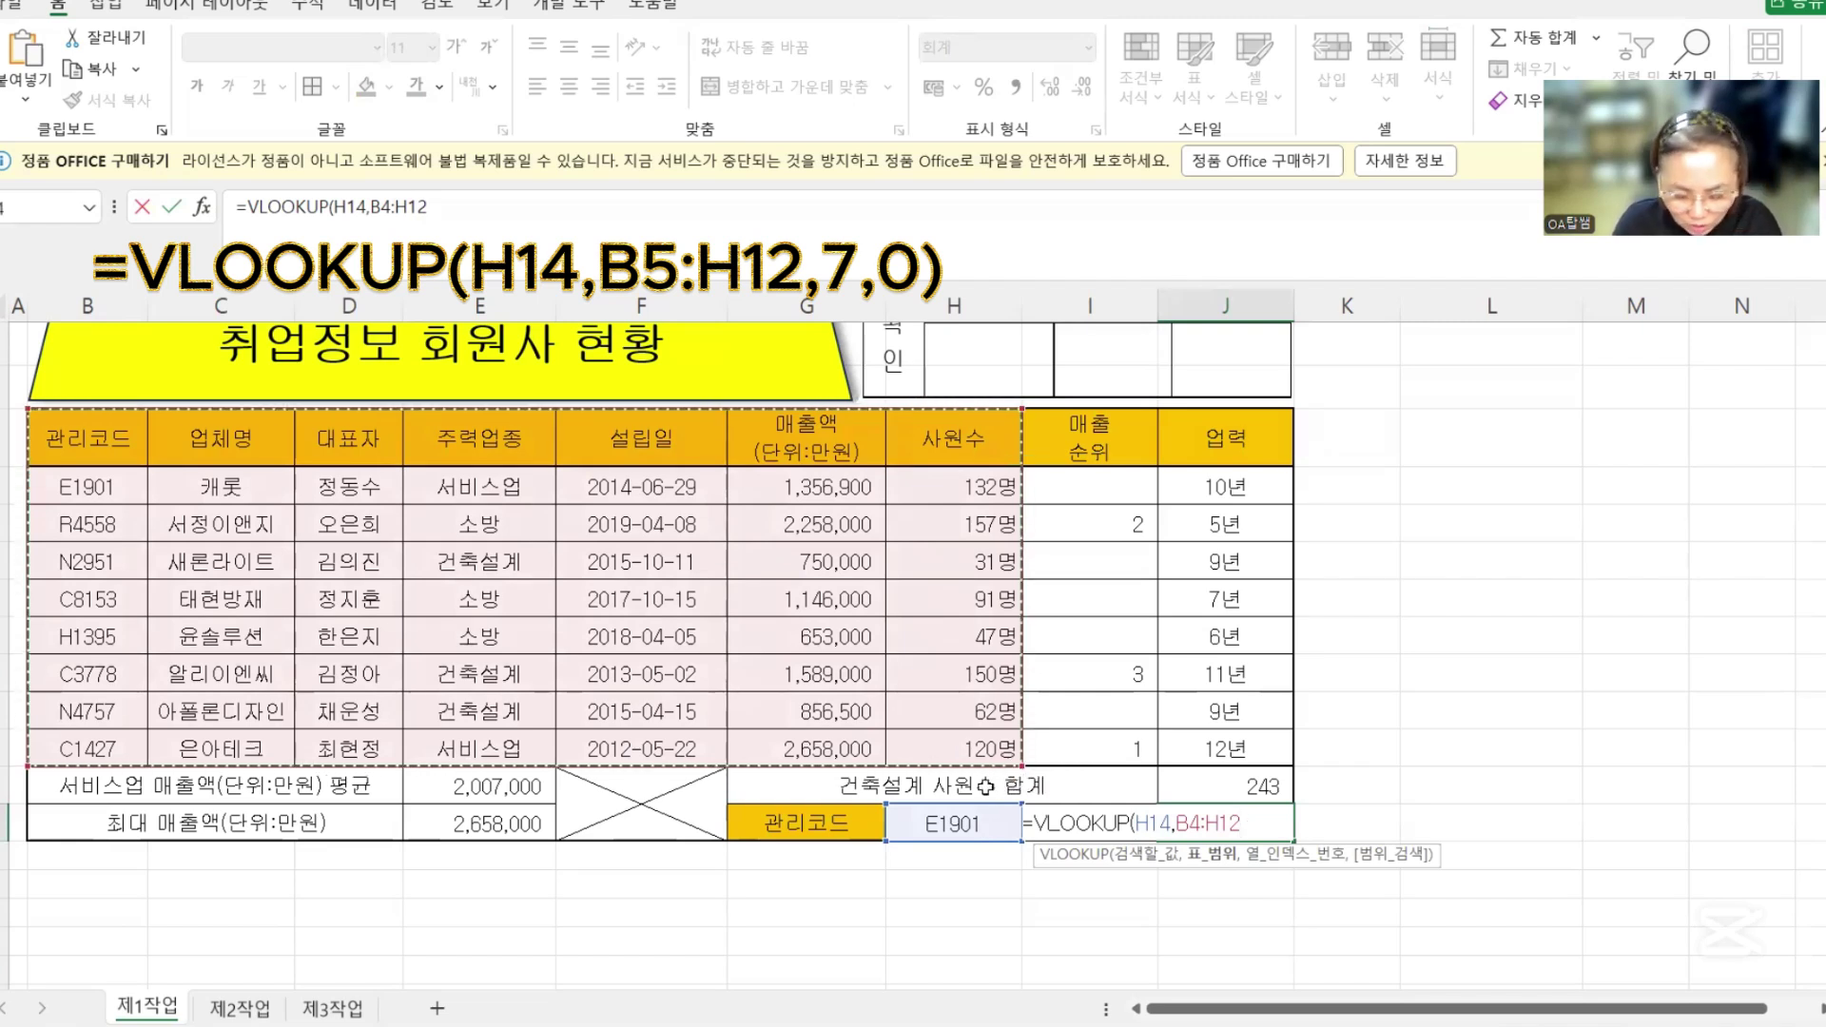
{"action": "type", "text": ","}
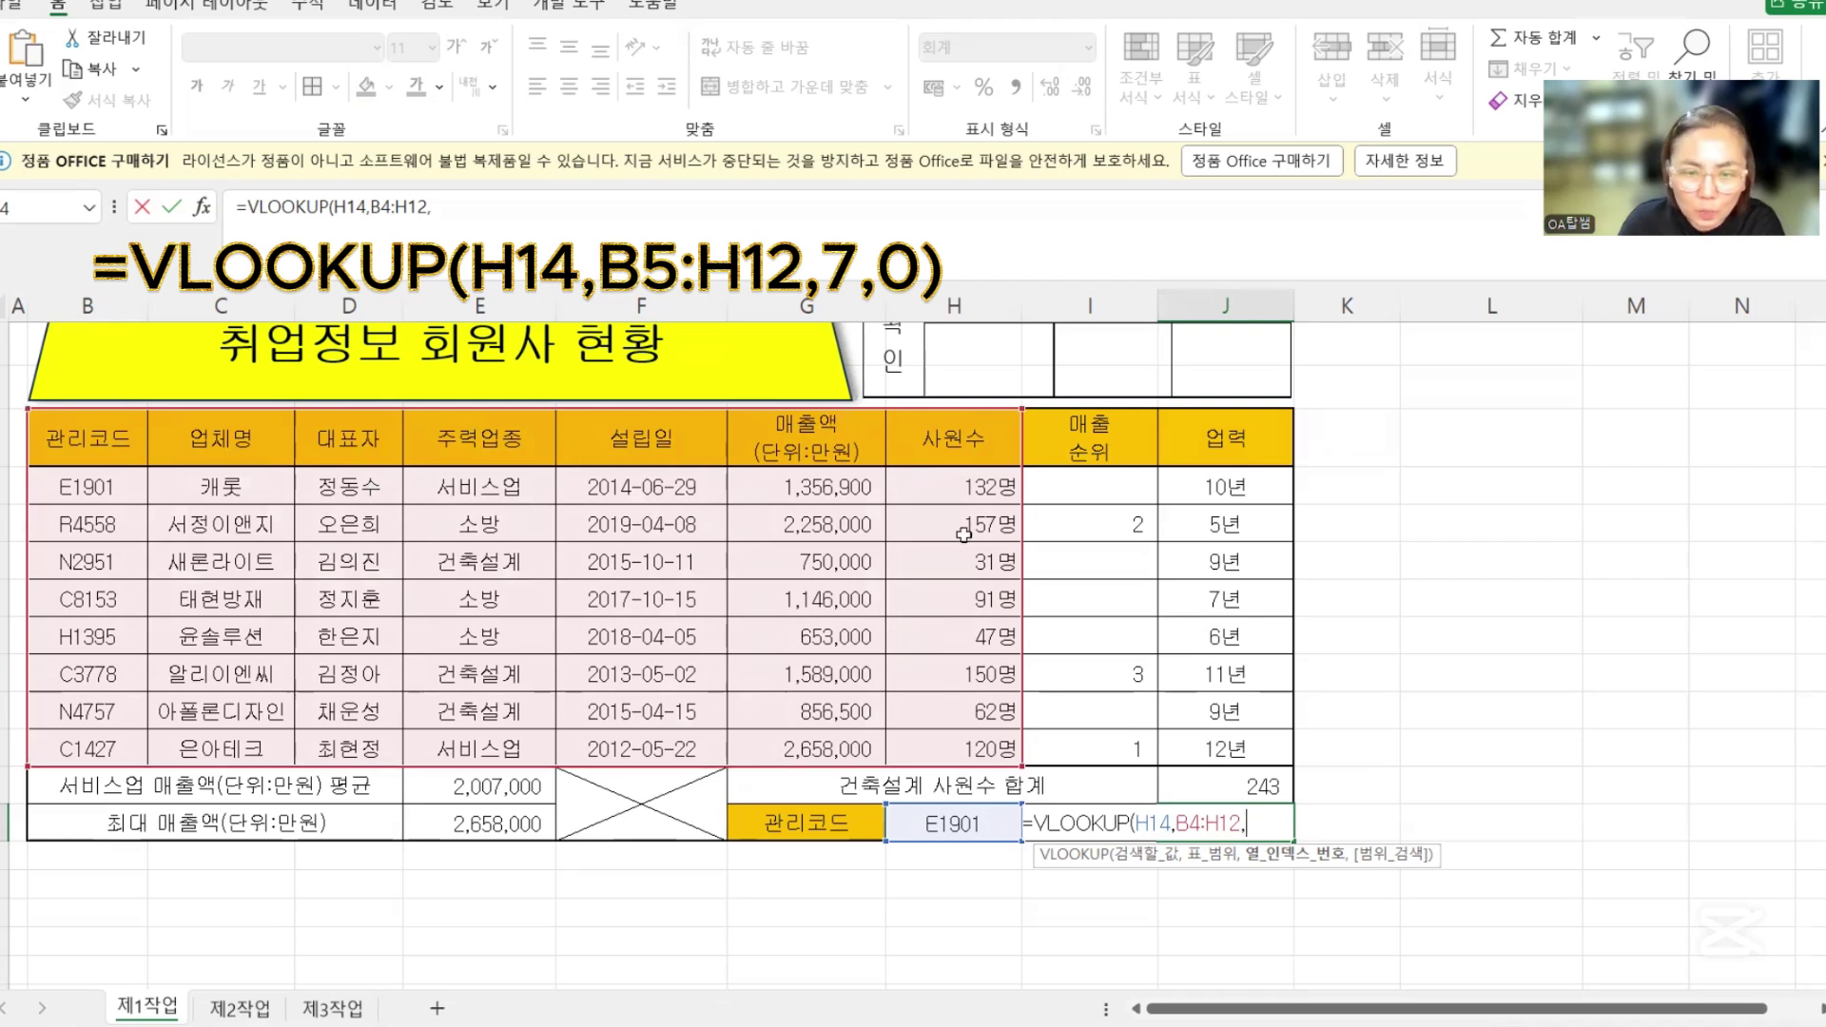
{"action": "type", "text": ",0"}
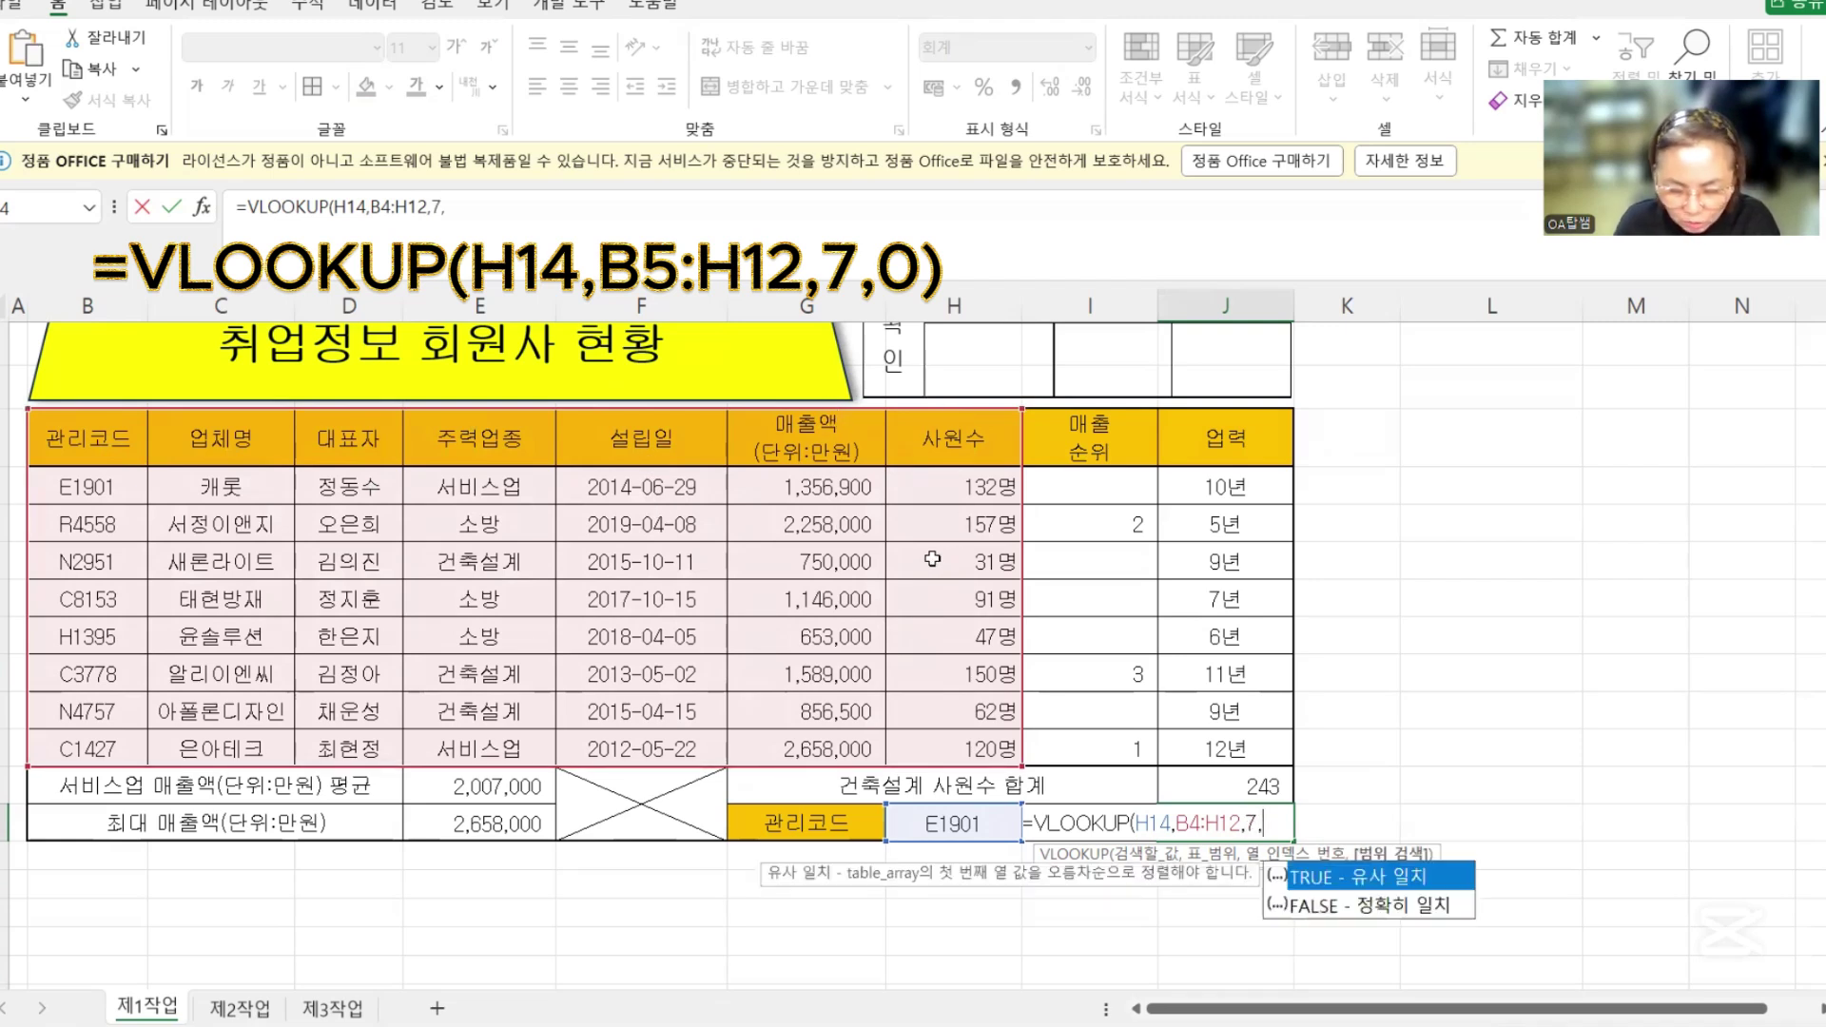
{"action": "type", "text": ")"}
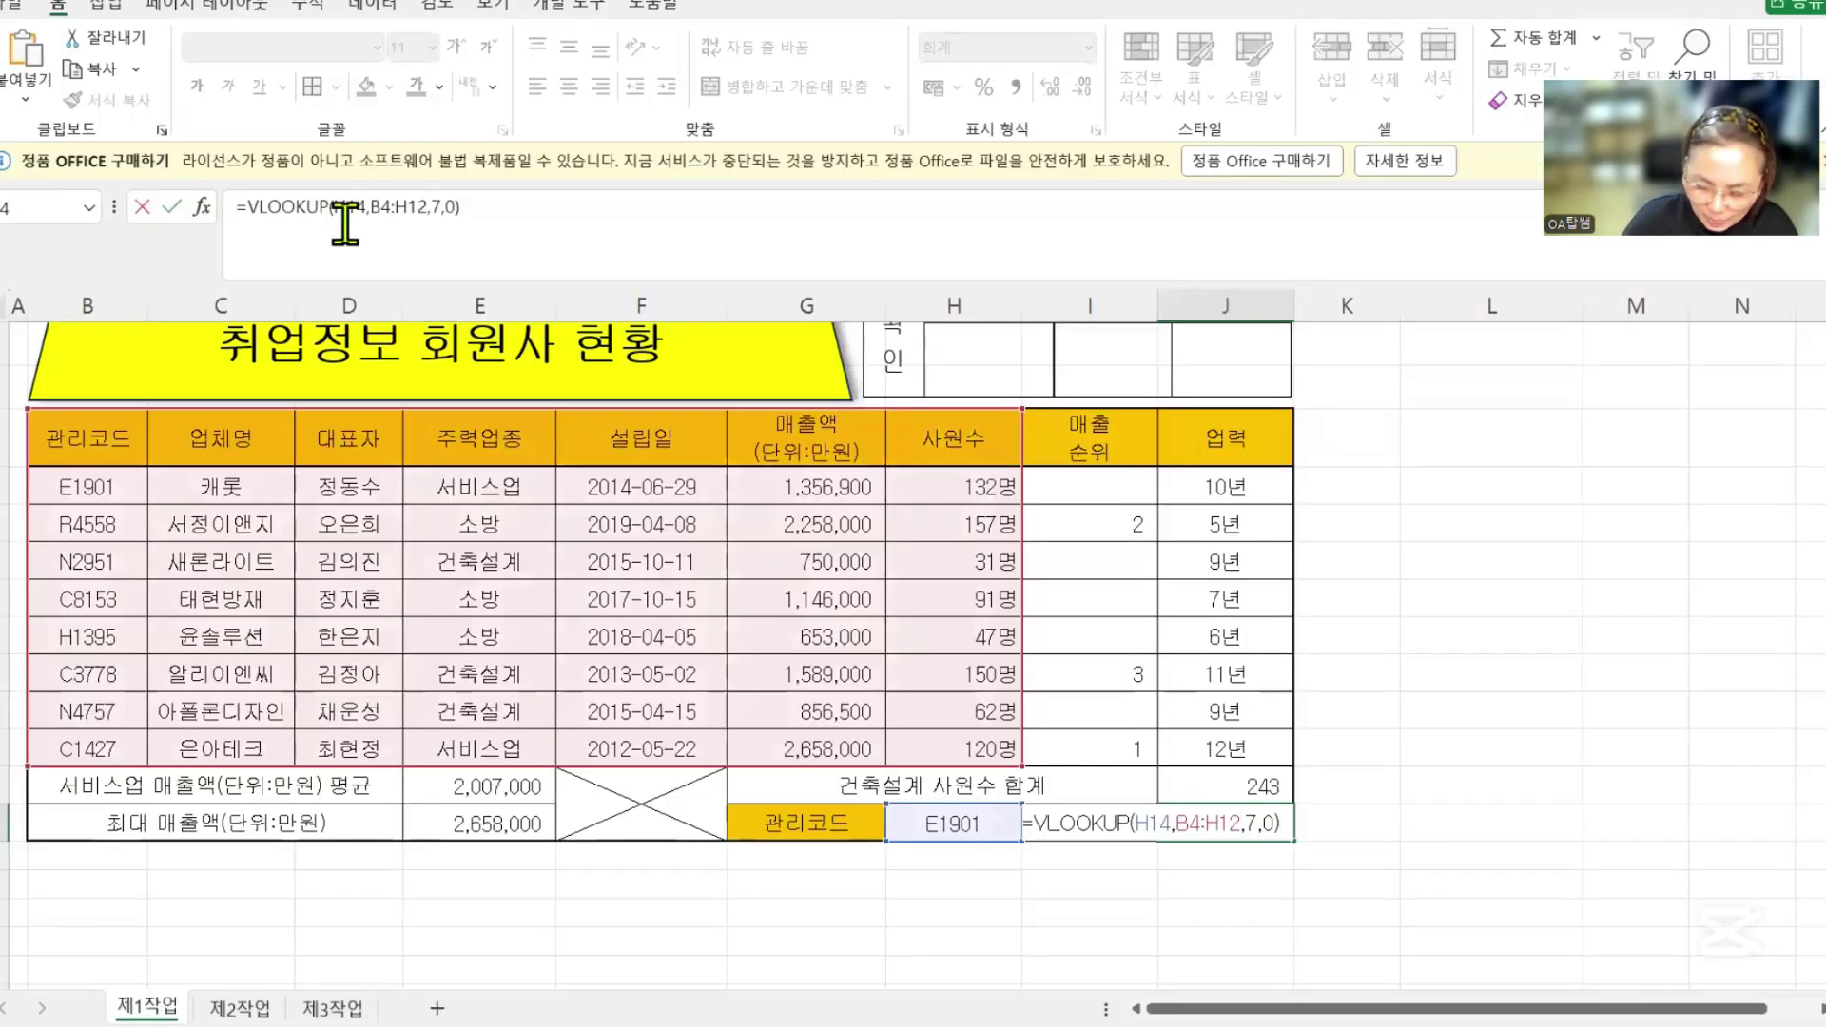
{"action": "key", "text": "Return"}
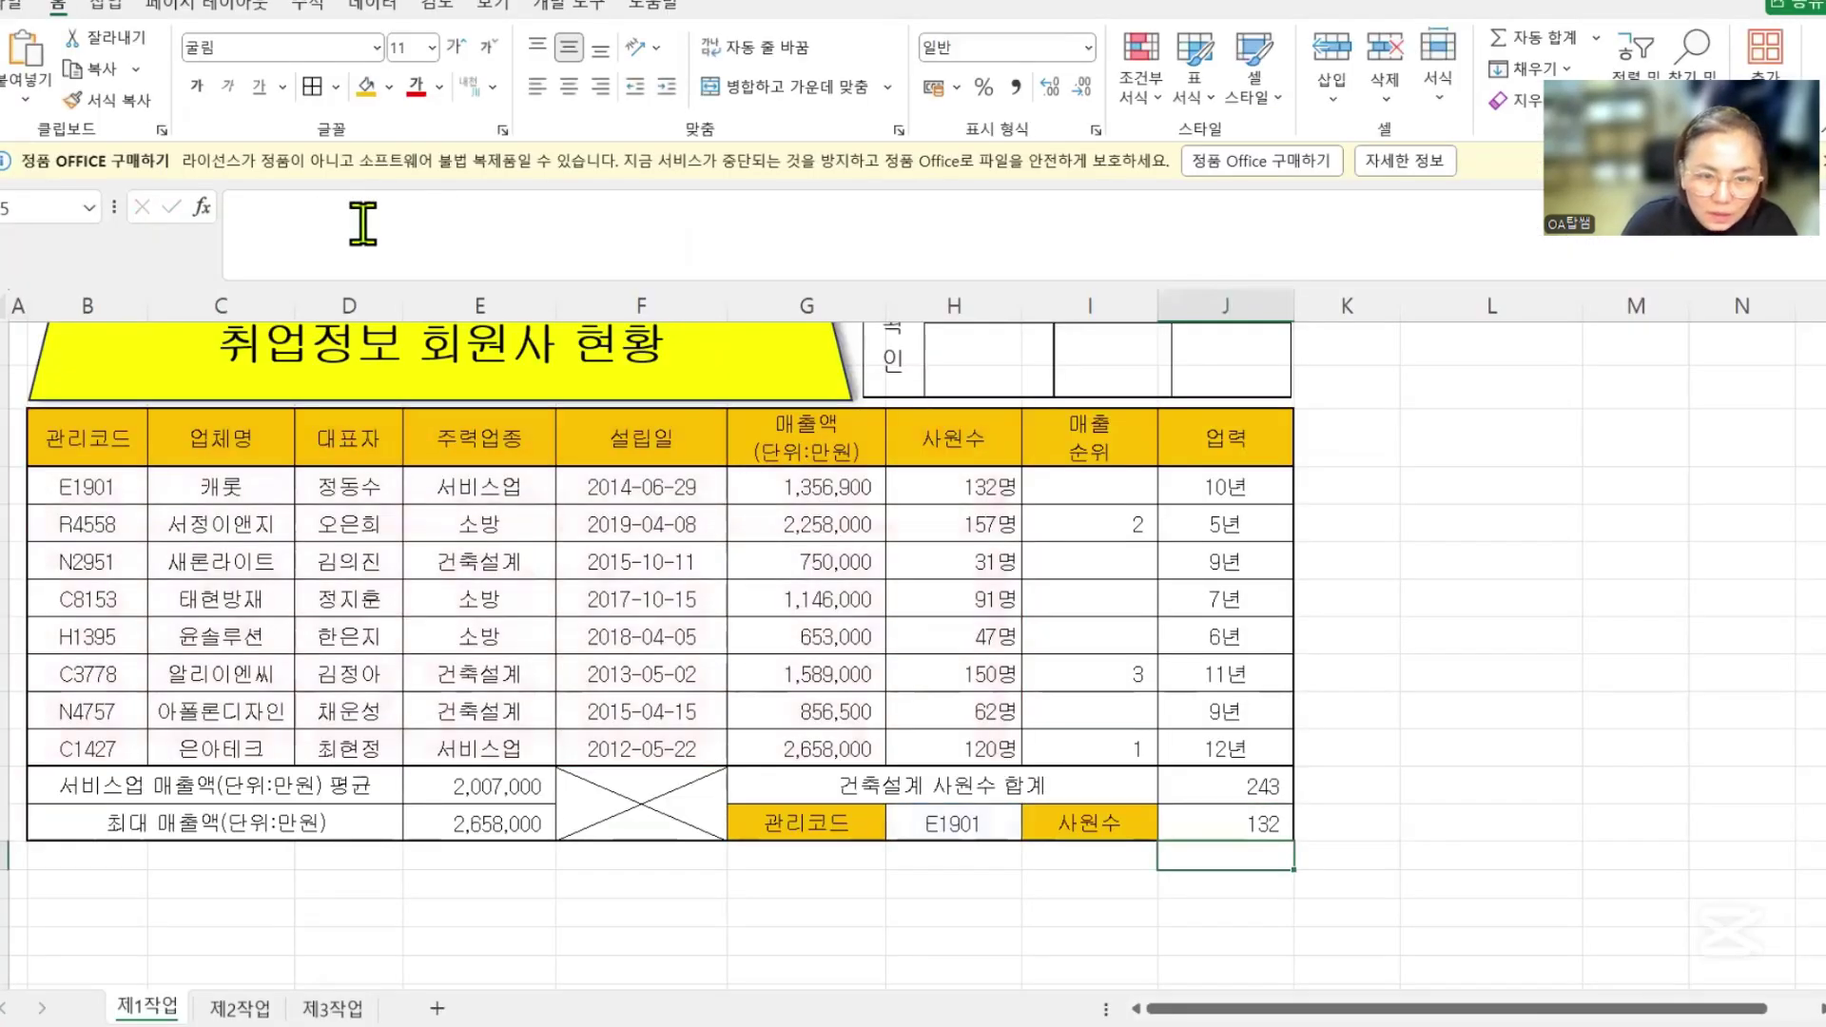
- Check the lookup formula in J14 against the first company row from 관리코드 to 사원수
{"action": "left_click", "coordinate": [1289, 822]}
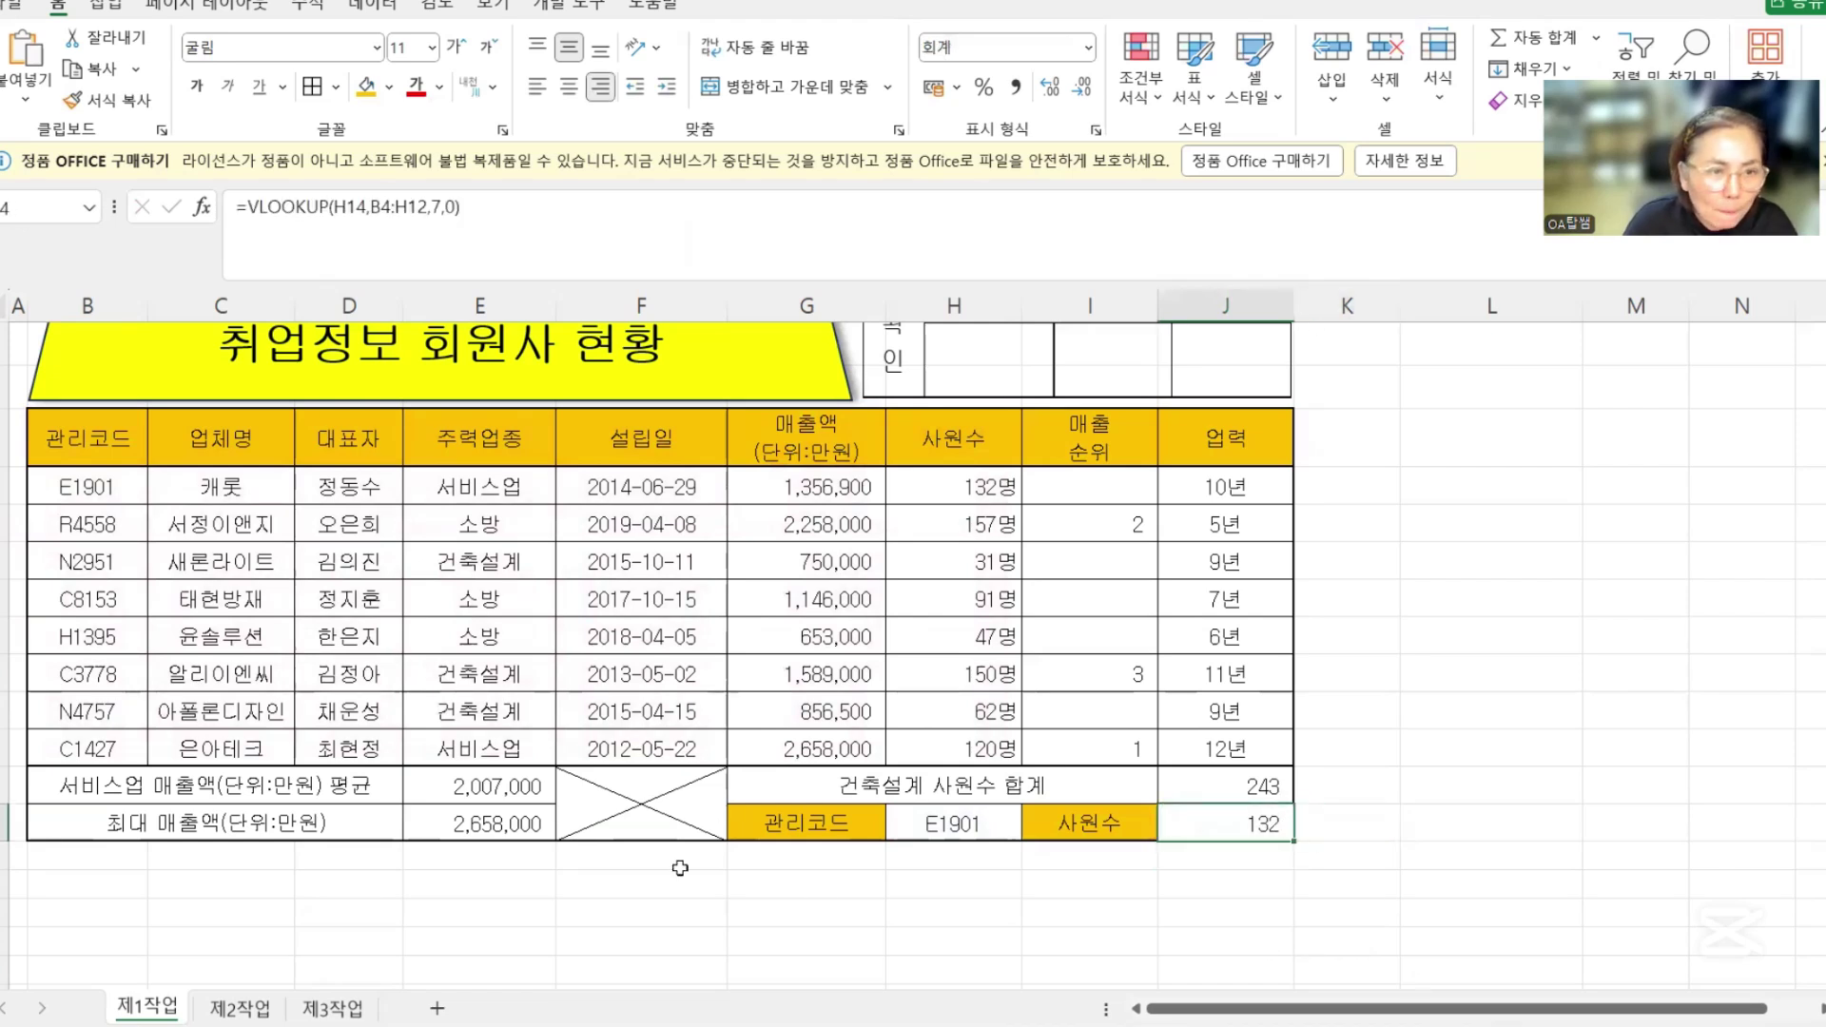
{"action": "left_click_drag", "start_coordinate": [102, 494], "coordinate": [963, 486]}
{"action": "left_click", "coordinate": [1482, 819]}
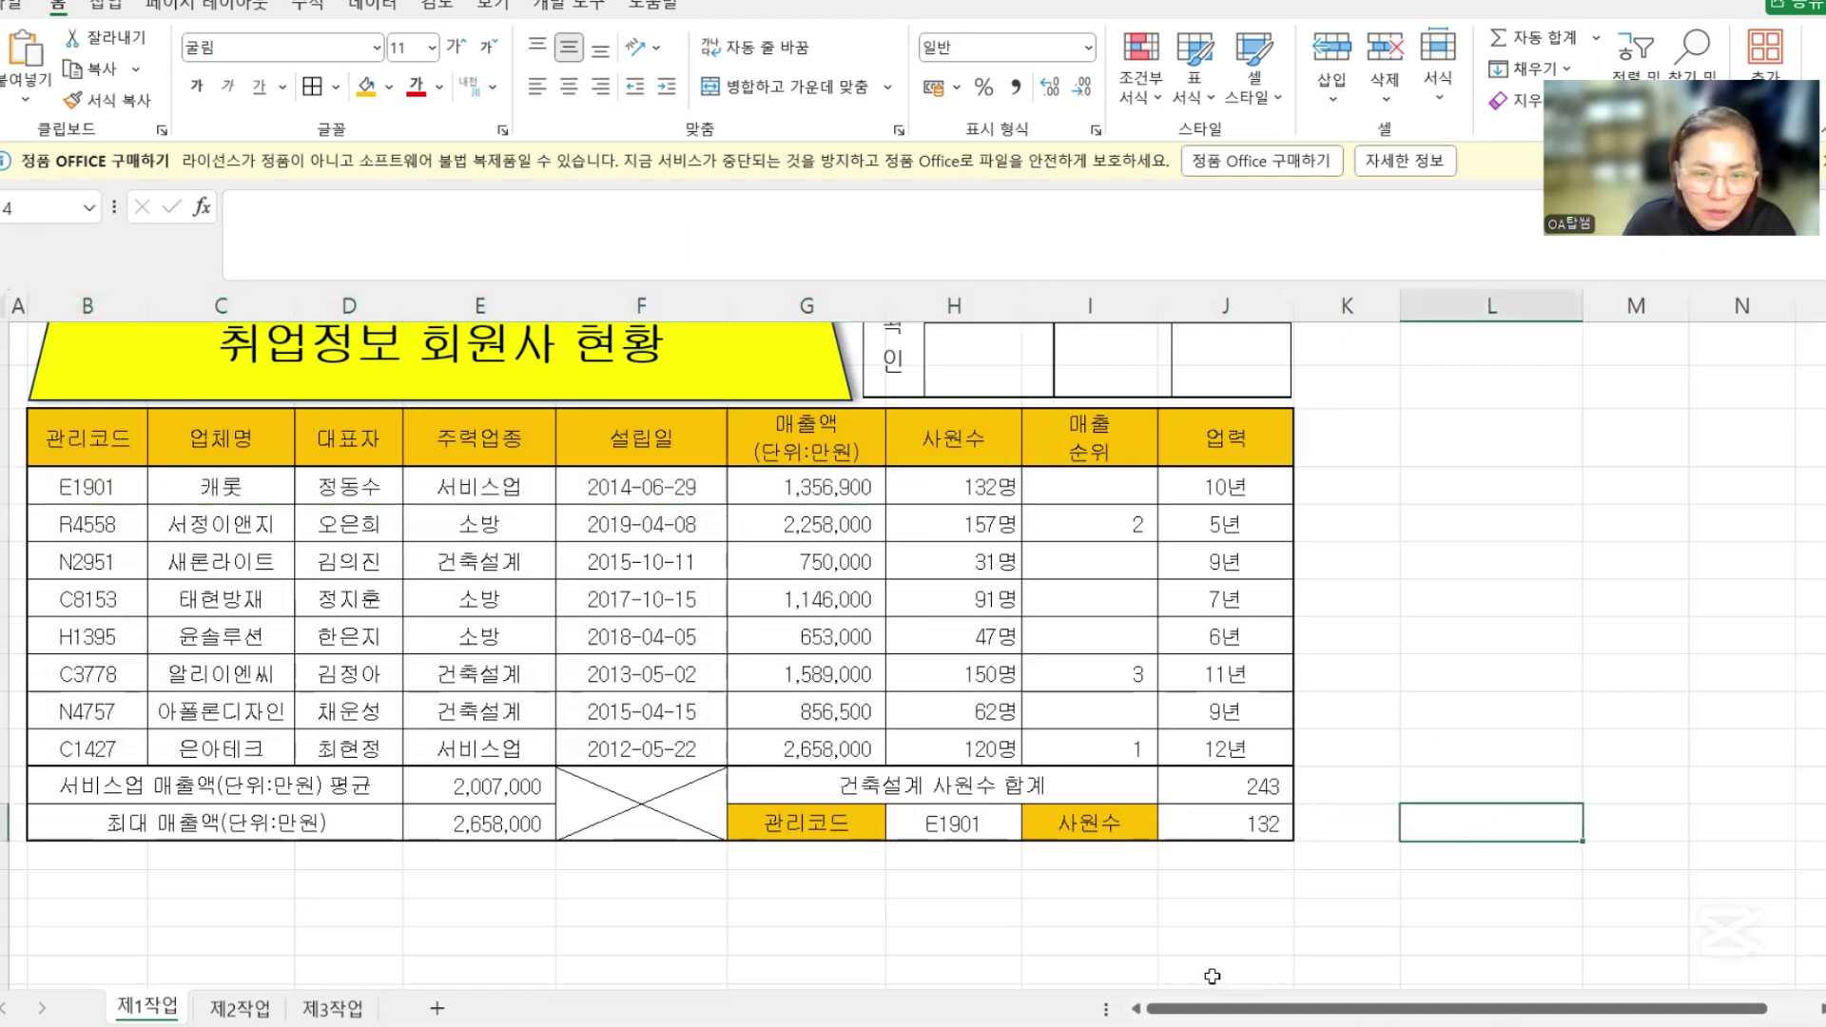
{"action": "left_click", "coordinate": [1177, 951]}
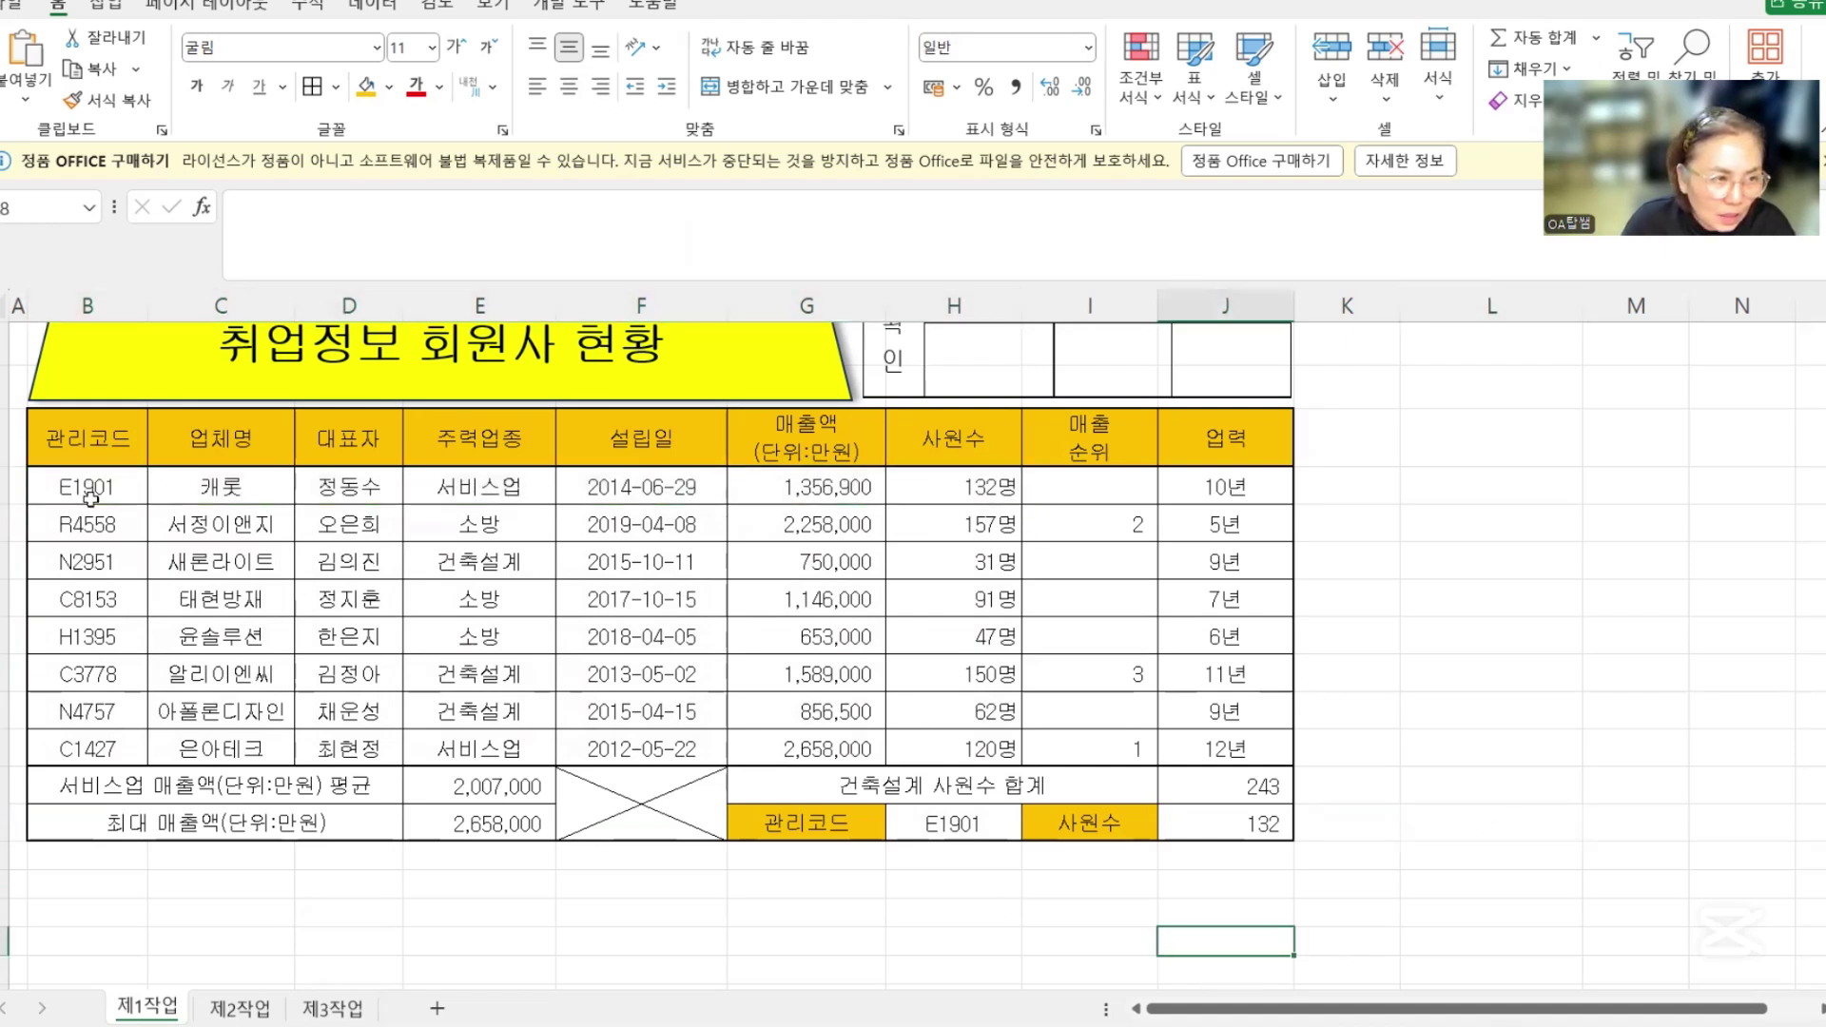
- Switch to the exam PDF and read instruction (7) on conditional formatting, including its font requirements
{"action": "key", "text": "alt+Tab"}
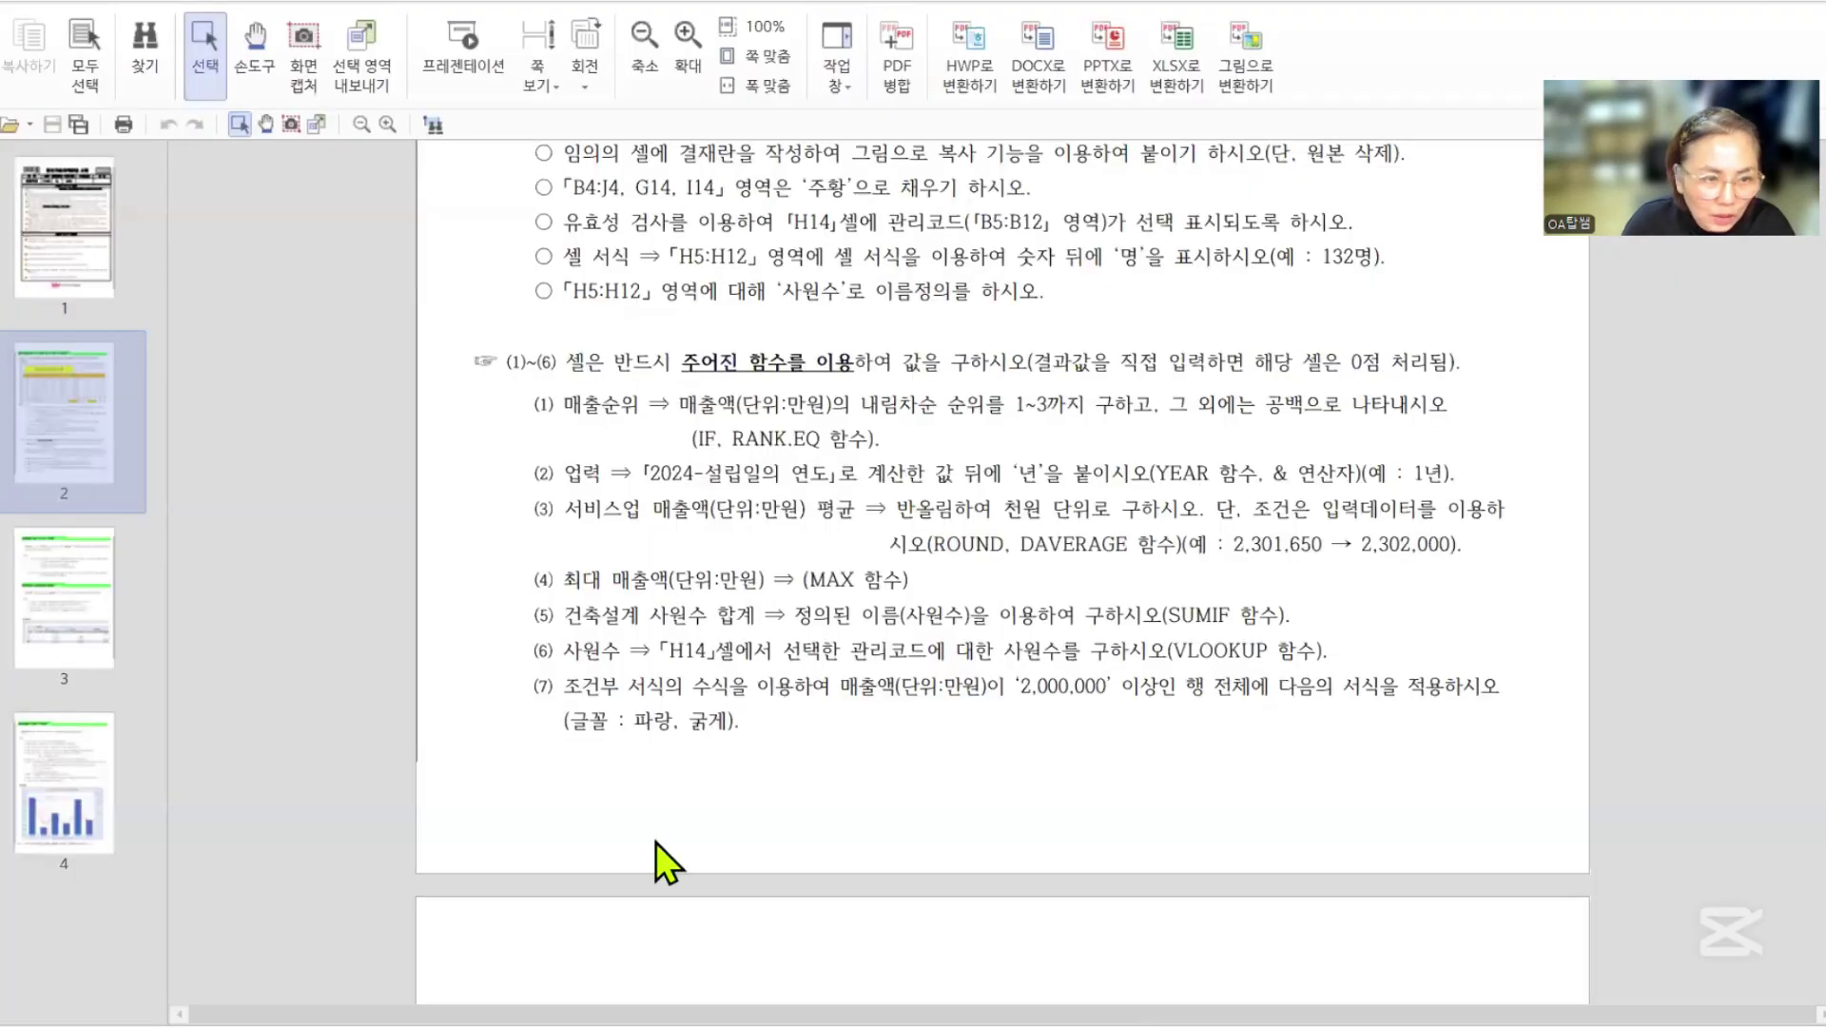
{"action": "left_click_drag", "start_coordinate": [559, 684], "coordinate": [1508, 699]}
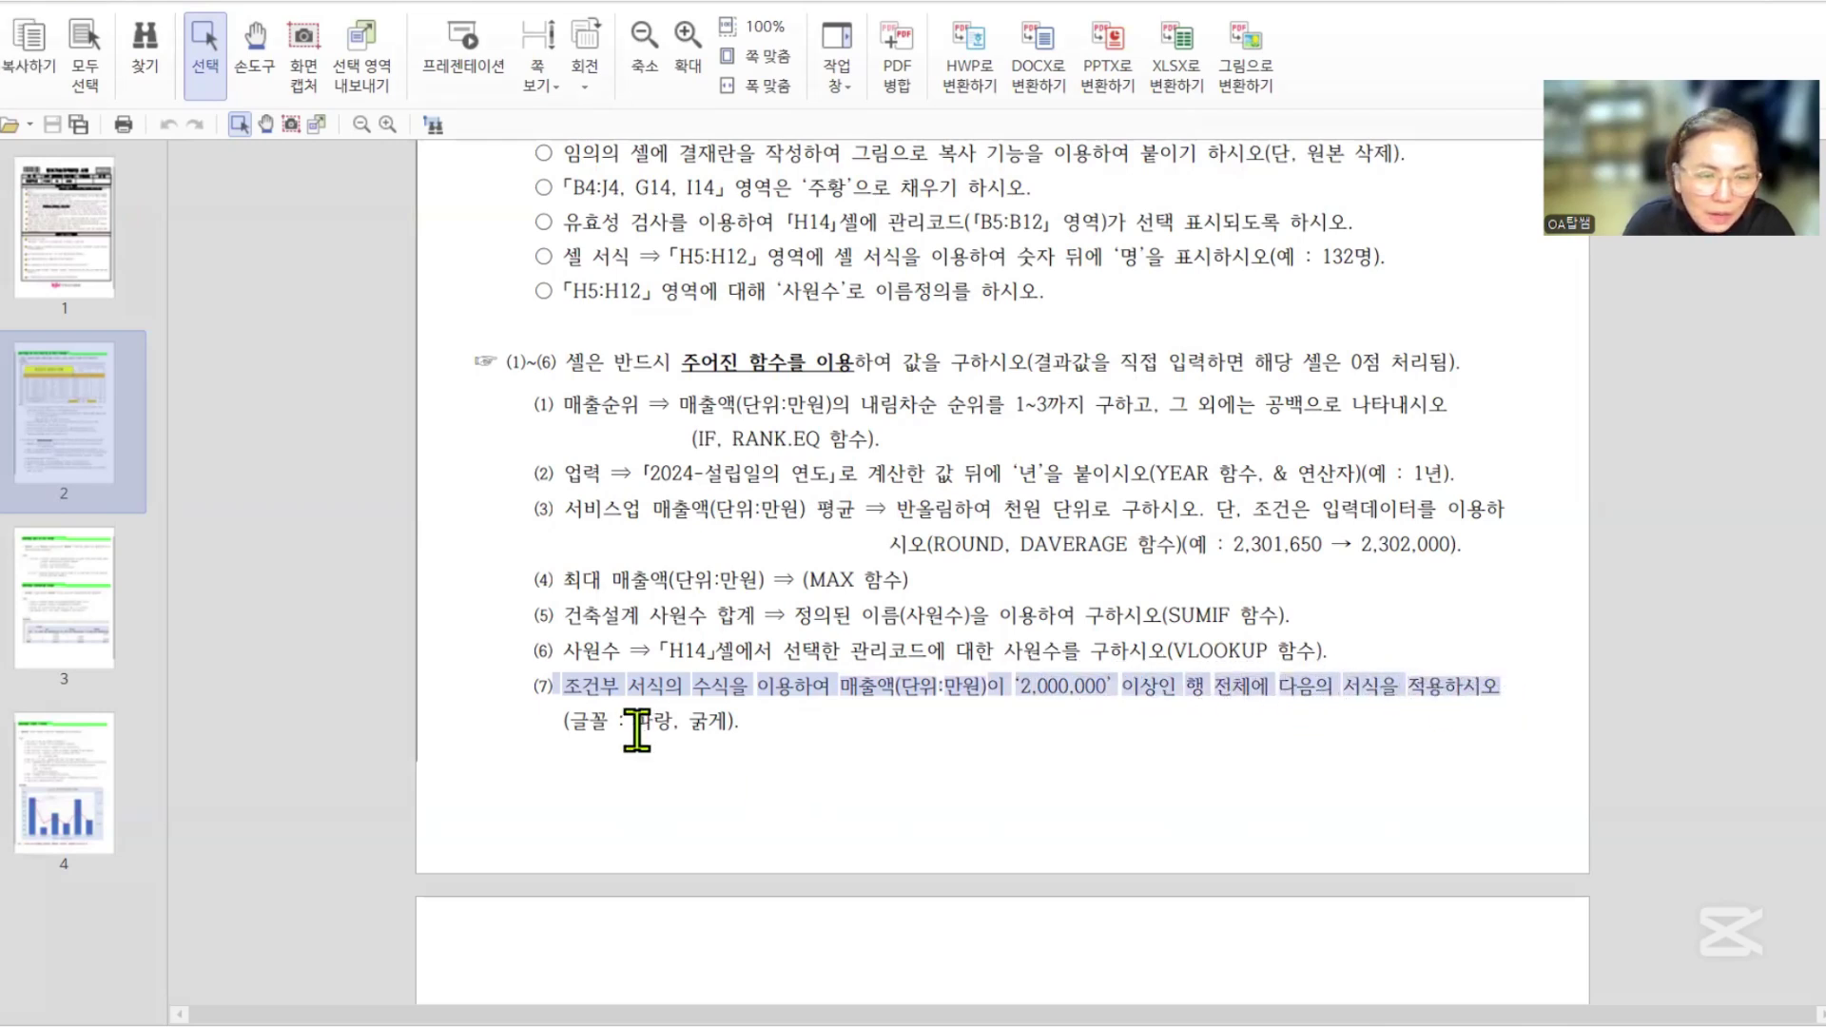
{"action": "left_click_drag", "start_coordinate": [636, 721], "coordinate": [740, 723]}
- Return to the Excel worksheet and start a formula-based conditional formatting rule for the data rows B5:J12
{"action": "key", "text": "alt+Tab"}
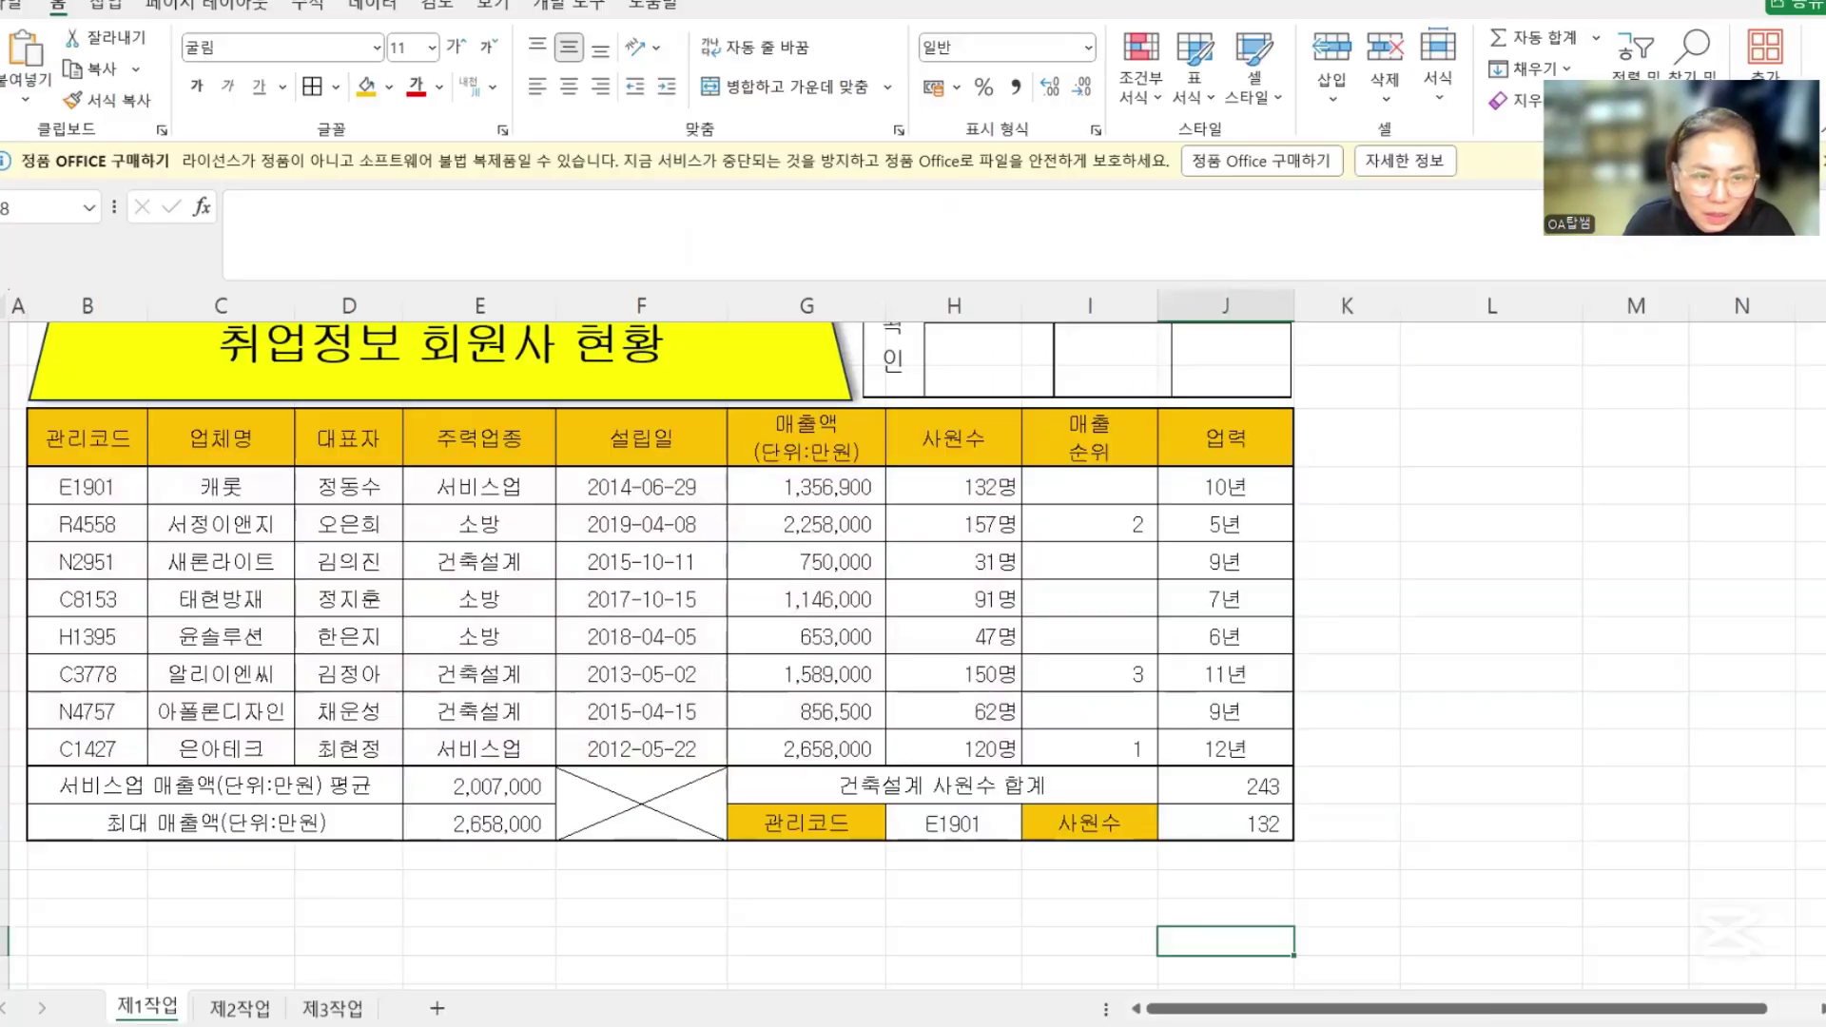
{"action": "left_click_drag", "start_coordinate": [91, 490], "coordinate": [1223, 737]}
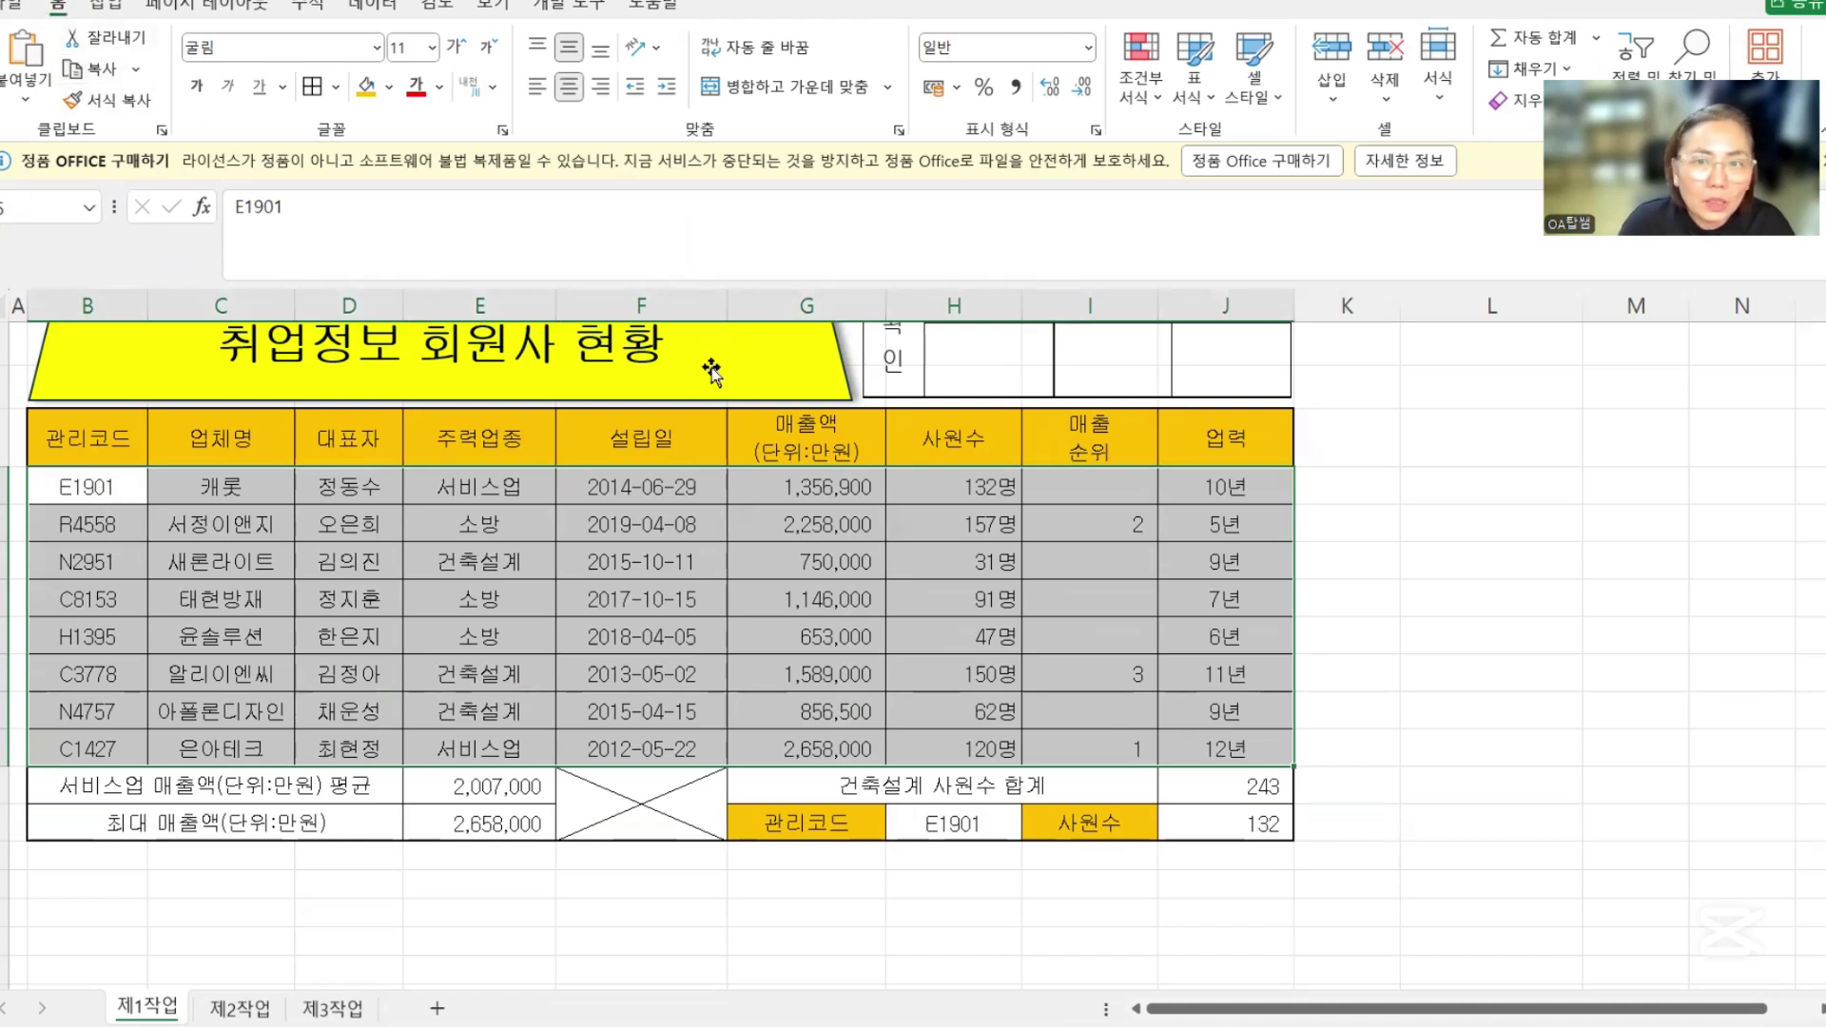
{"action": "key", "text": "ctrl+q"}
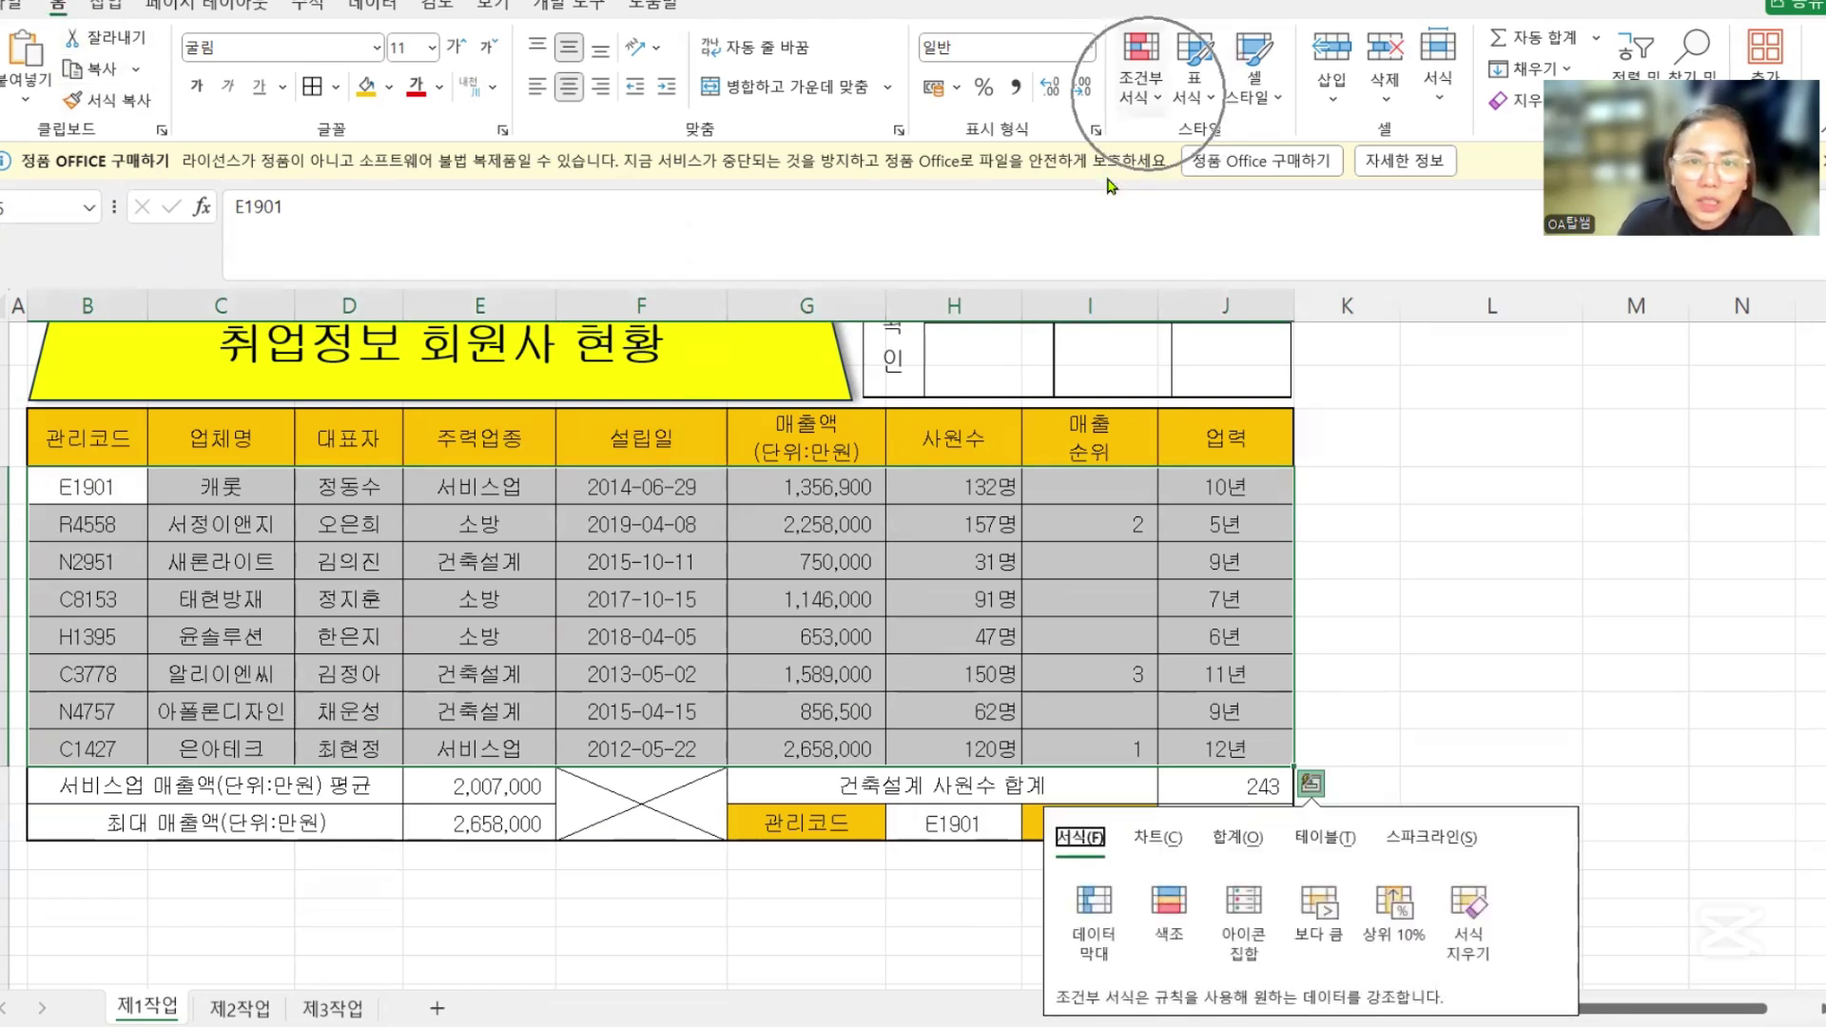
{"action": "key", "text": "alt+h"}
{"action": "key", "text": "l"}
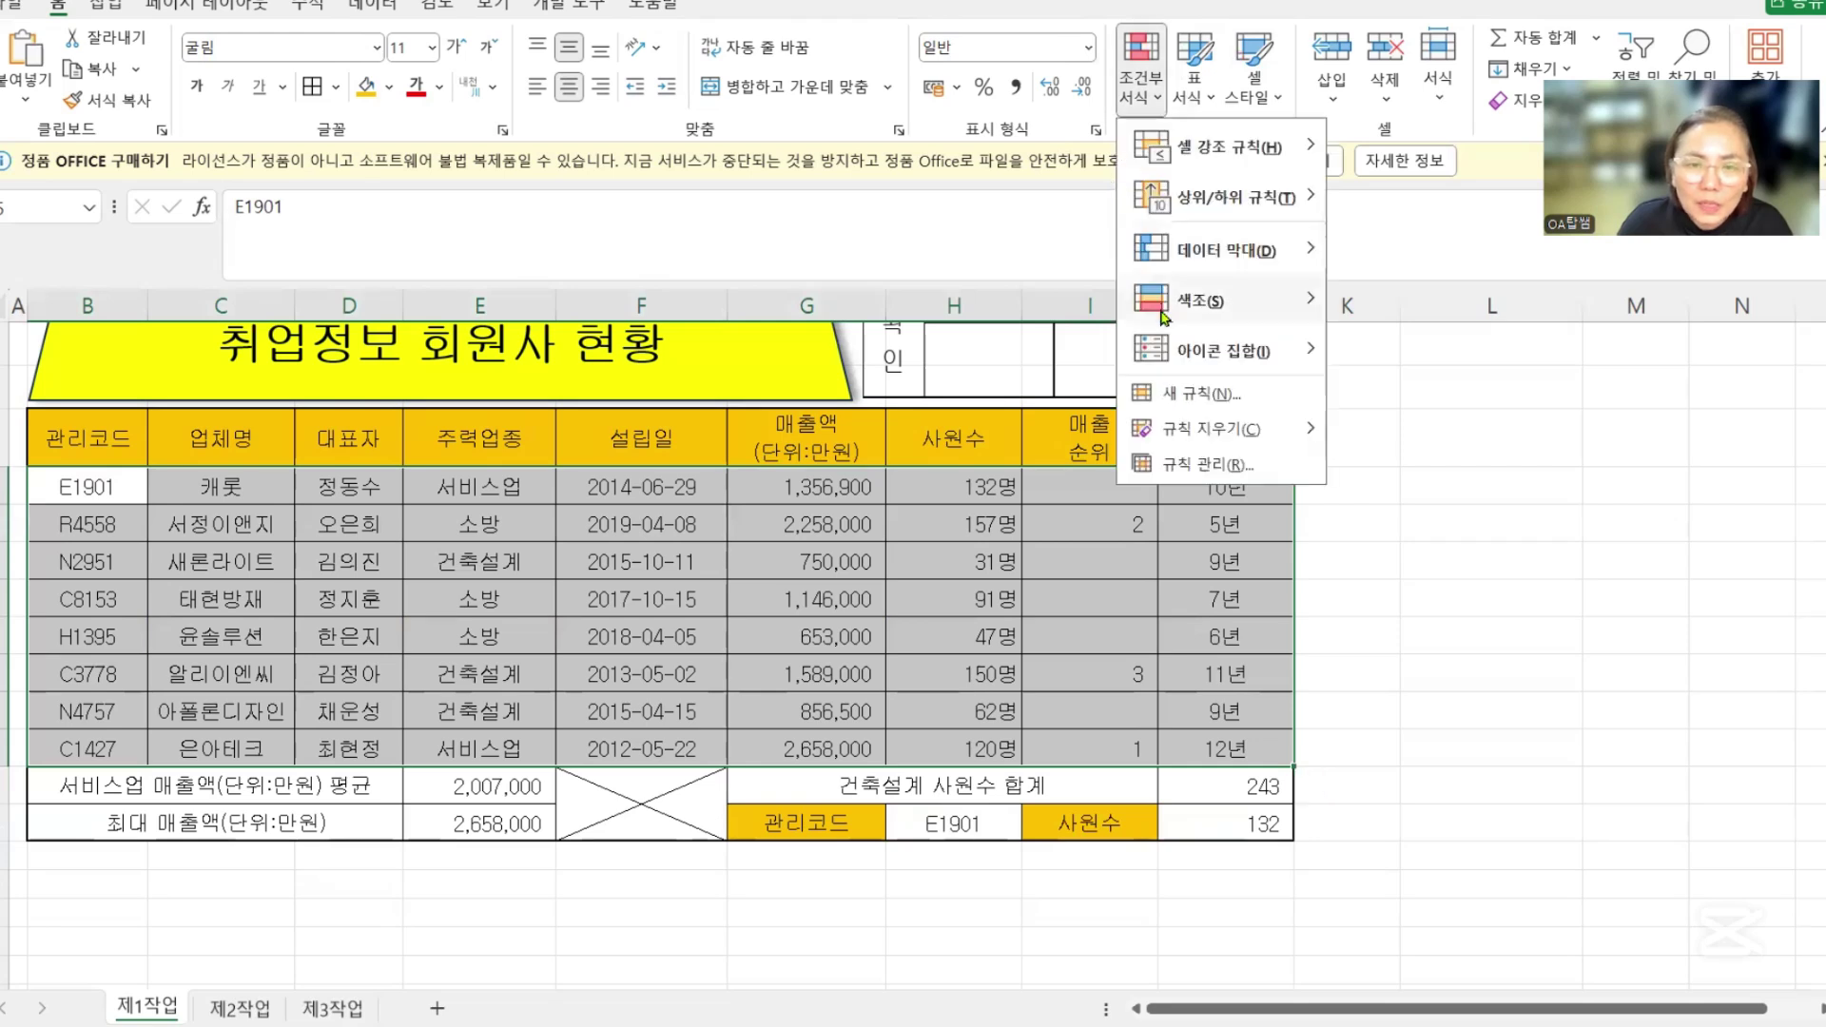
{"action": "left_click", "coordinate": [1199, 399]}
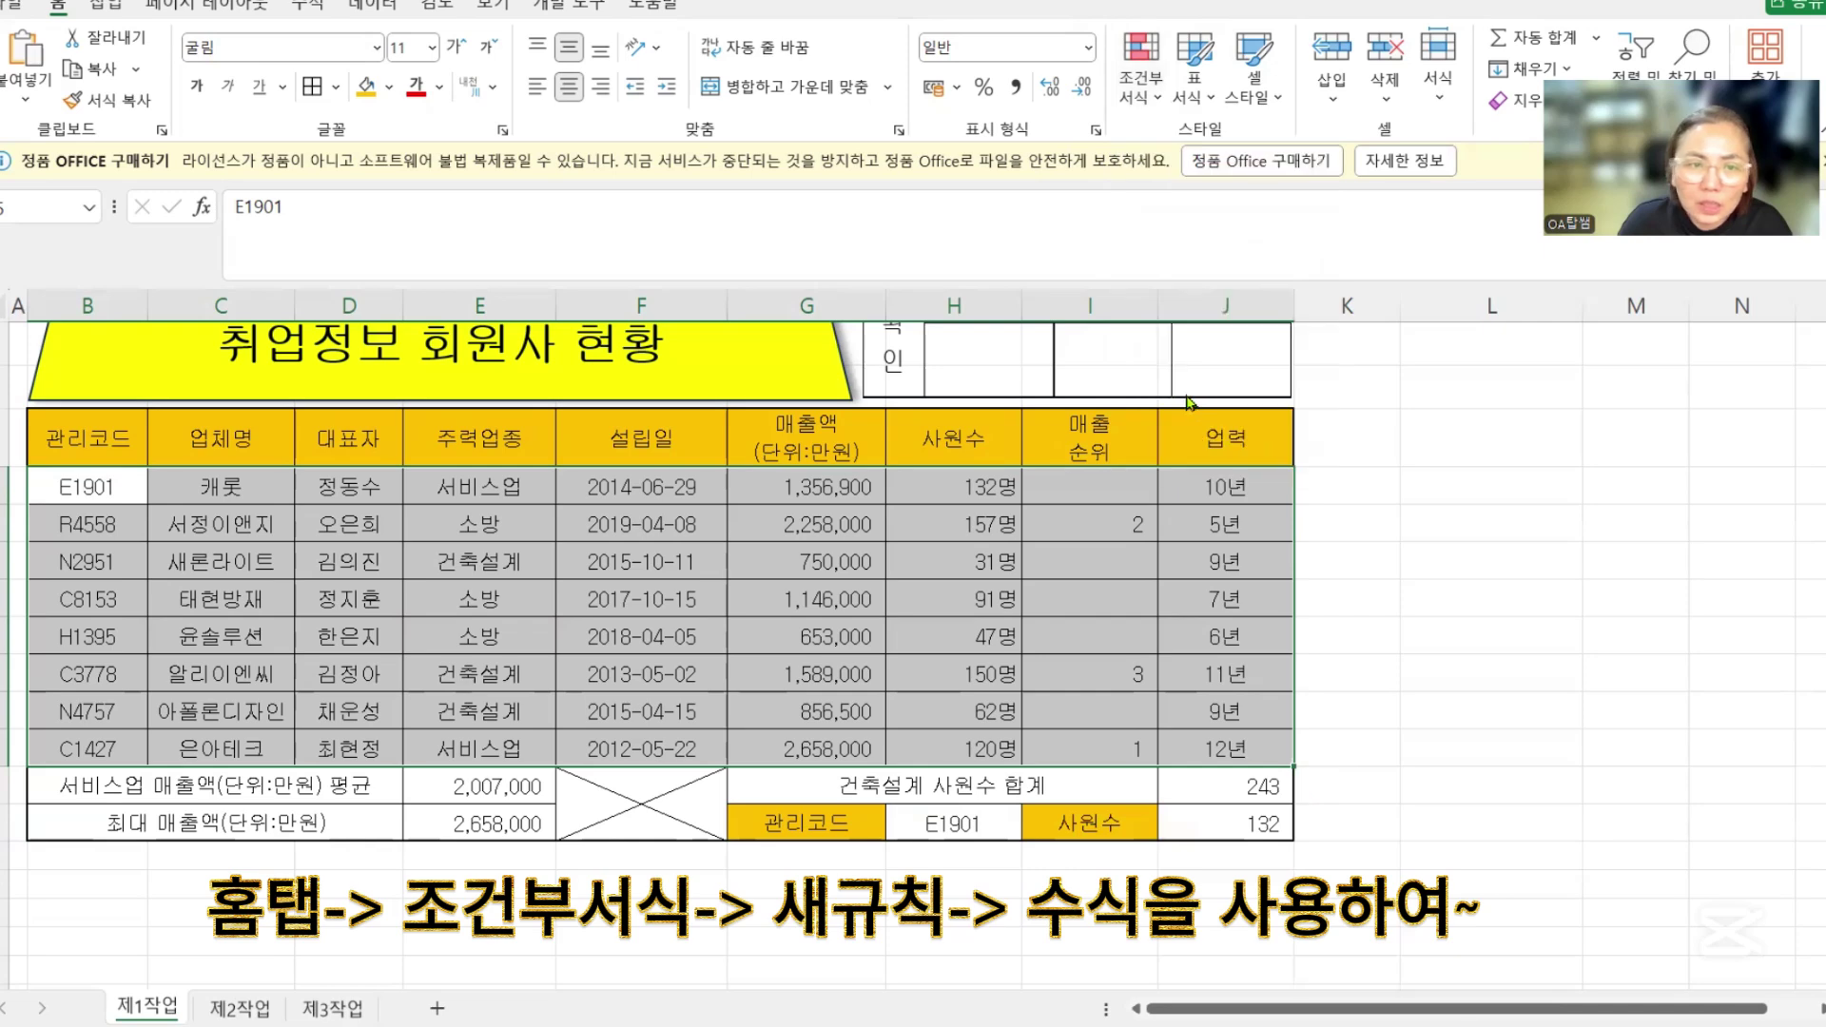
{"action": "left_click", "coordinate": [627, 467]}
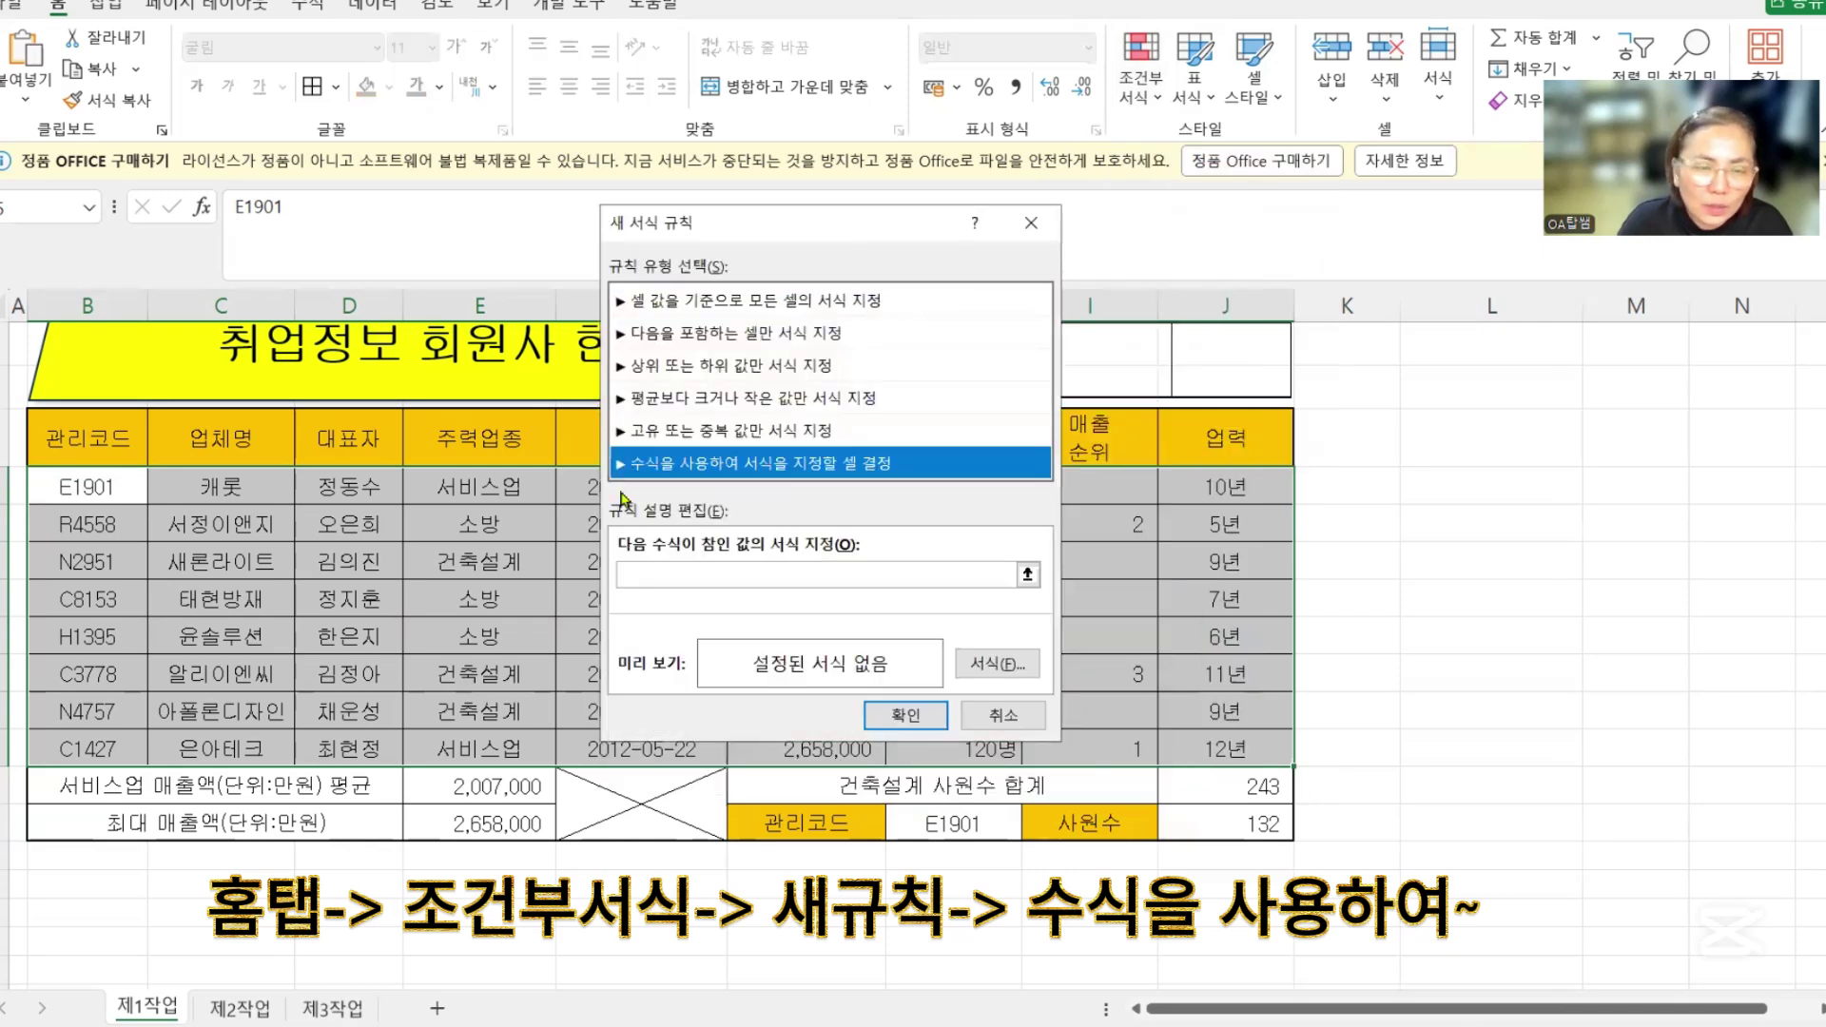
- Set the rule's formula to =$G5>=2000000, locking only the column of the 매출액 reference
{"action": "left_click_drag", "start_coordinate": [733, 246], "coordinate": [692, 106]}
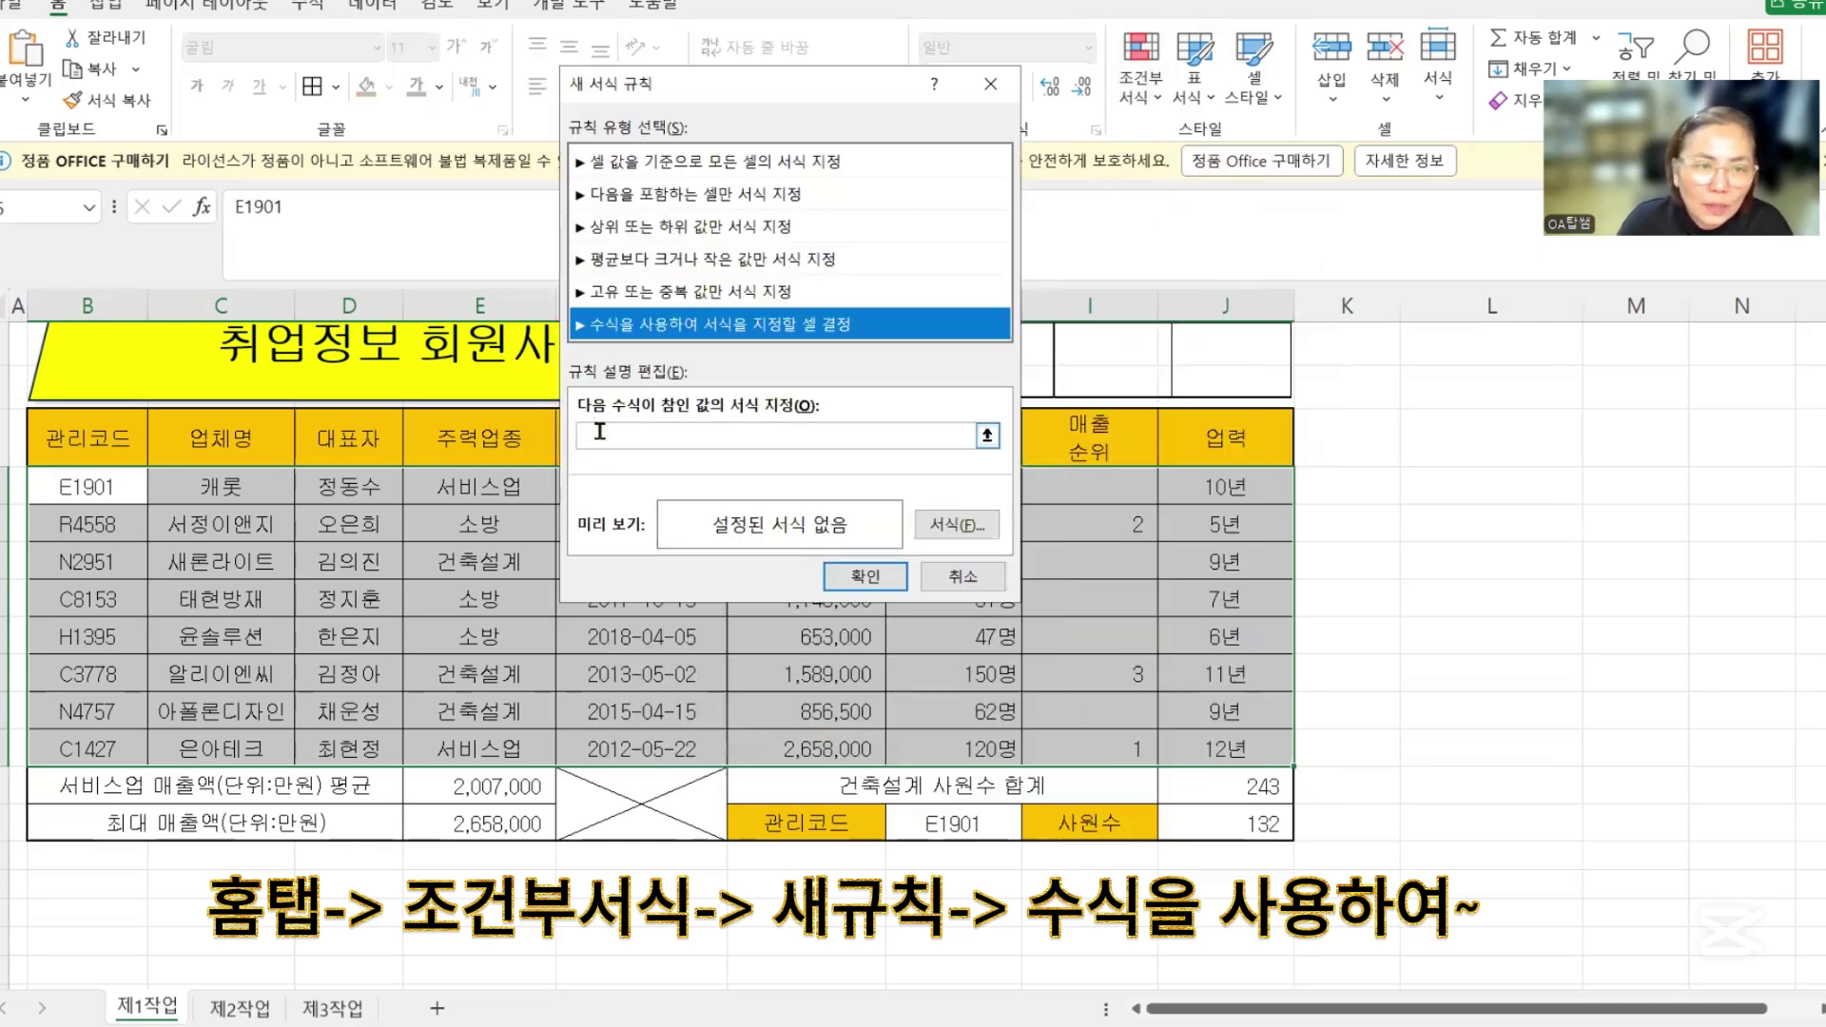
{"action": "left_click", "coordinate": [601, 433]}
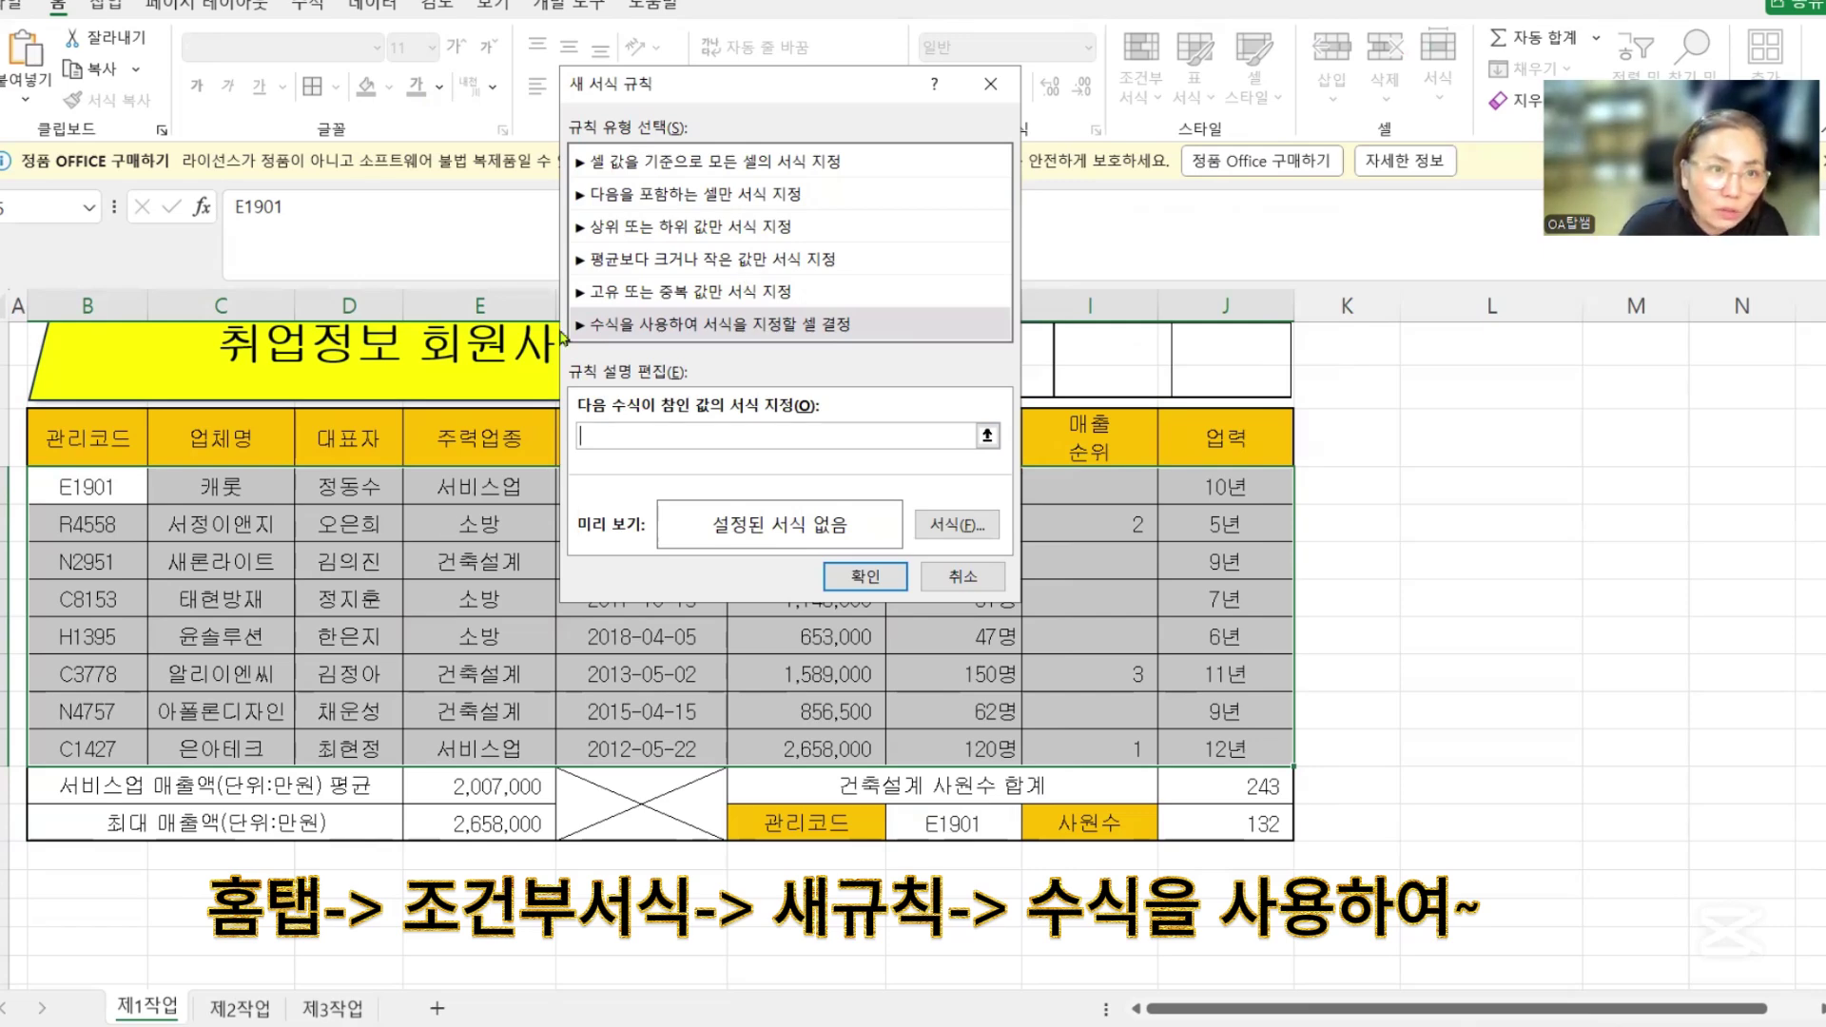
{"action": "left_click_drag", "start_coordinate": [581, 91], "coordinate": [1209, 219]}
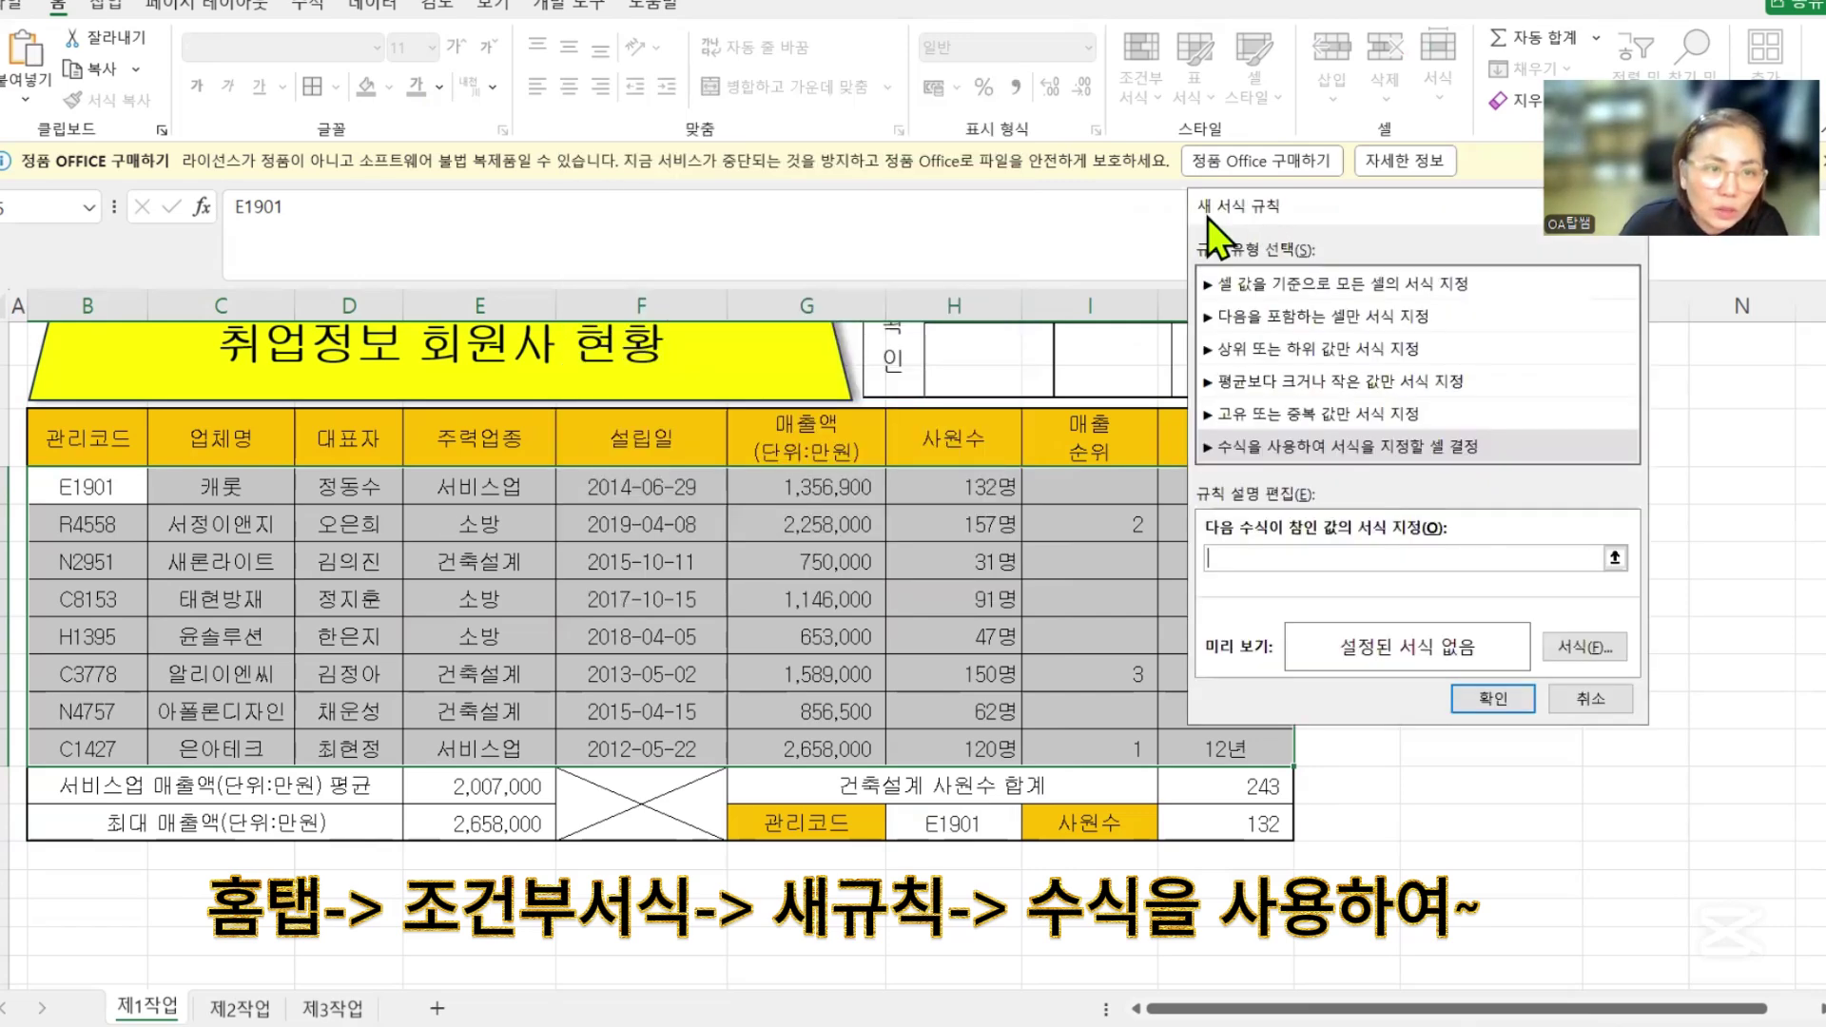
{"action": "left_click", "coordinate": [794, 488]}
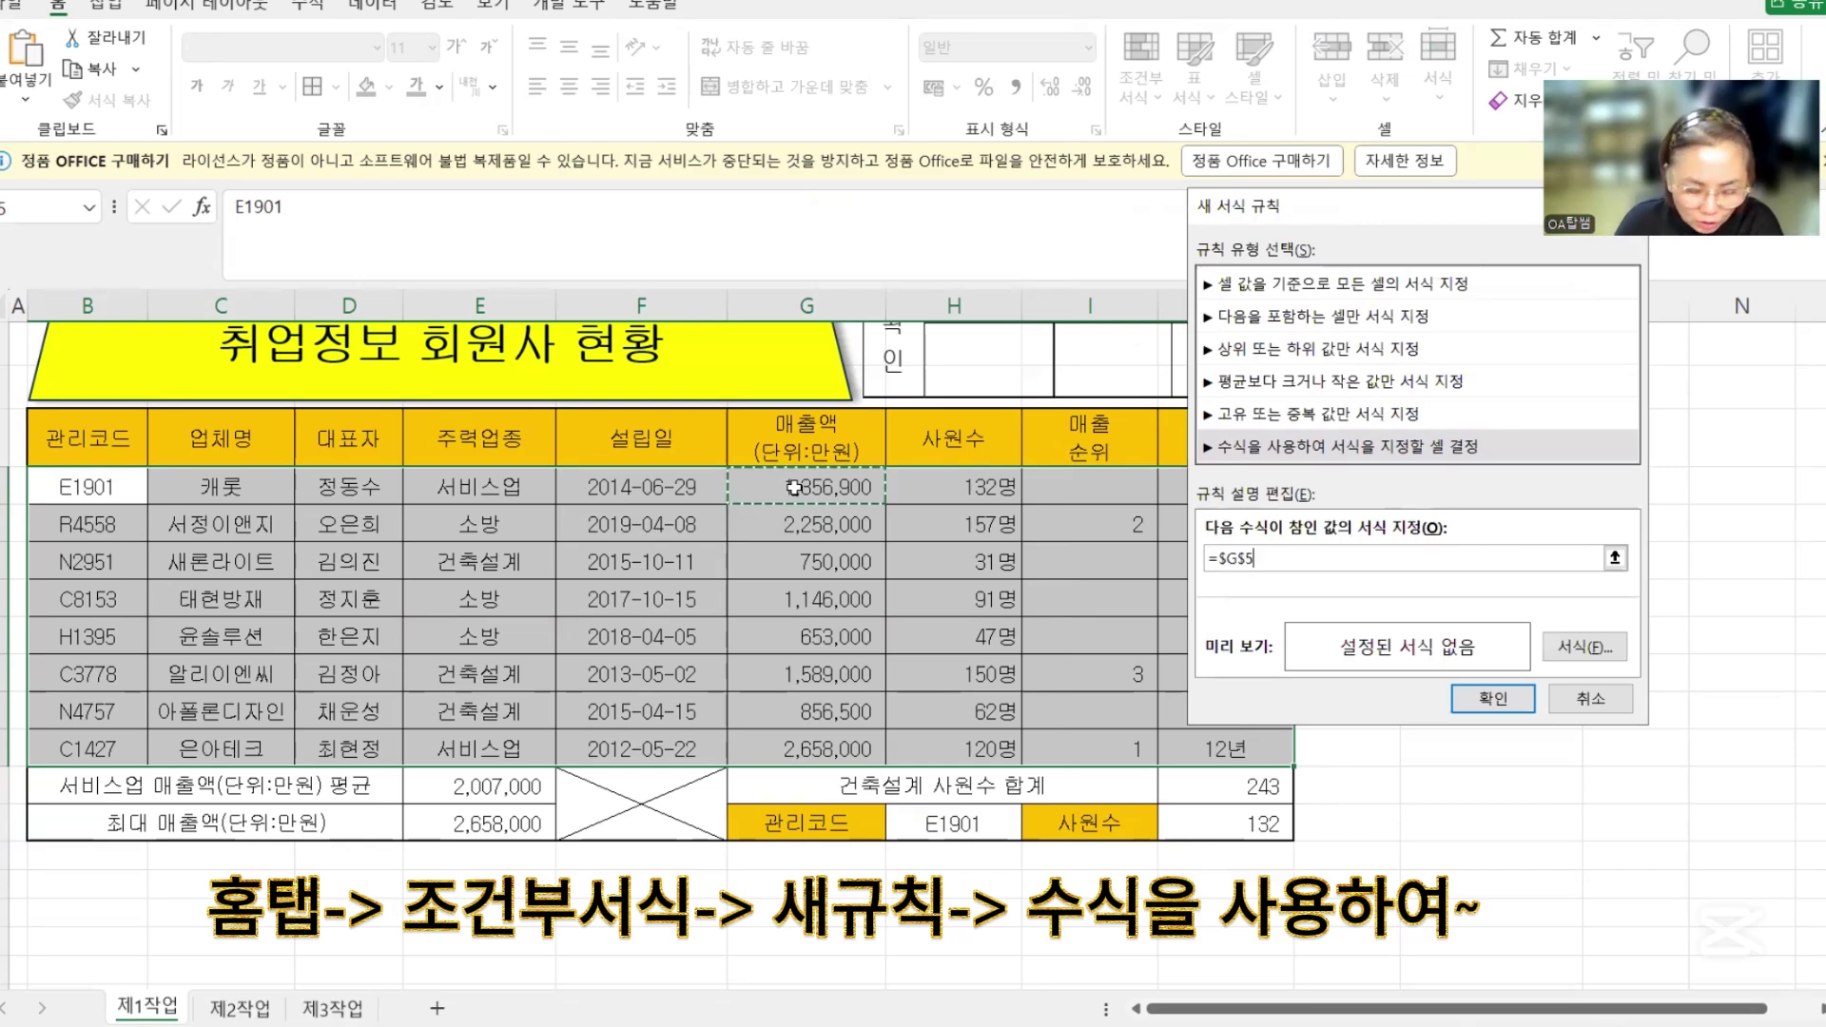
{"action": "key", "text": "F4"}
{"action": "key", "text": "F4"}
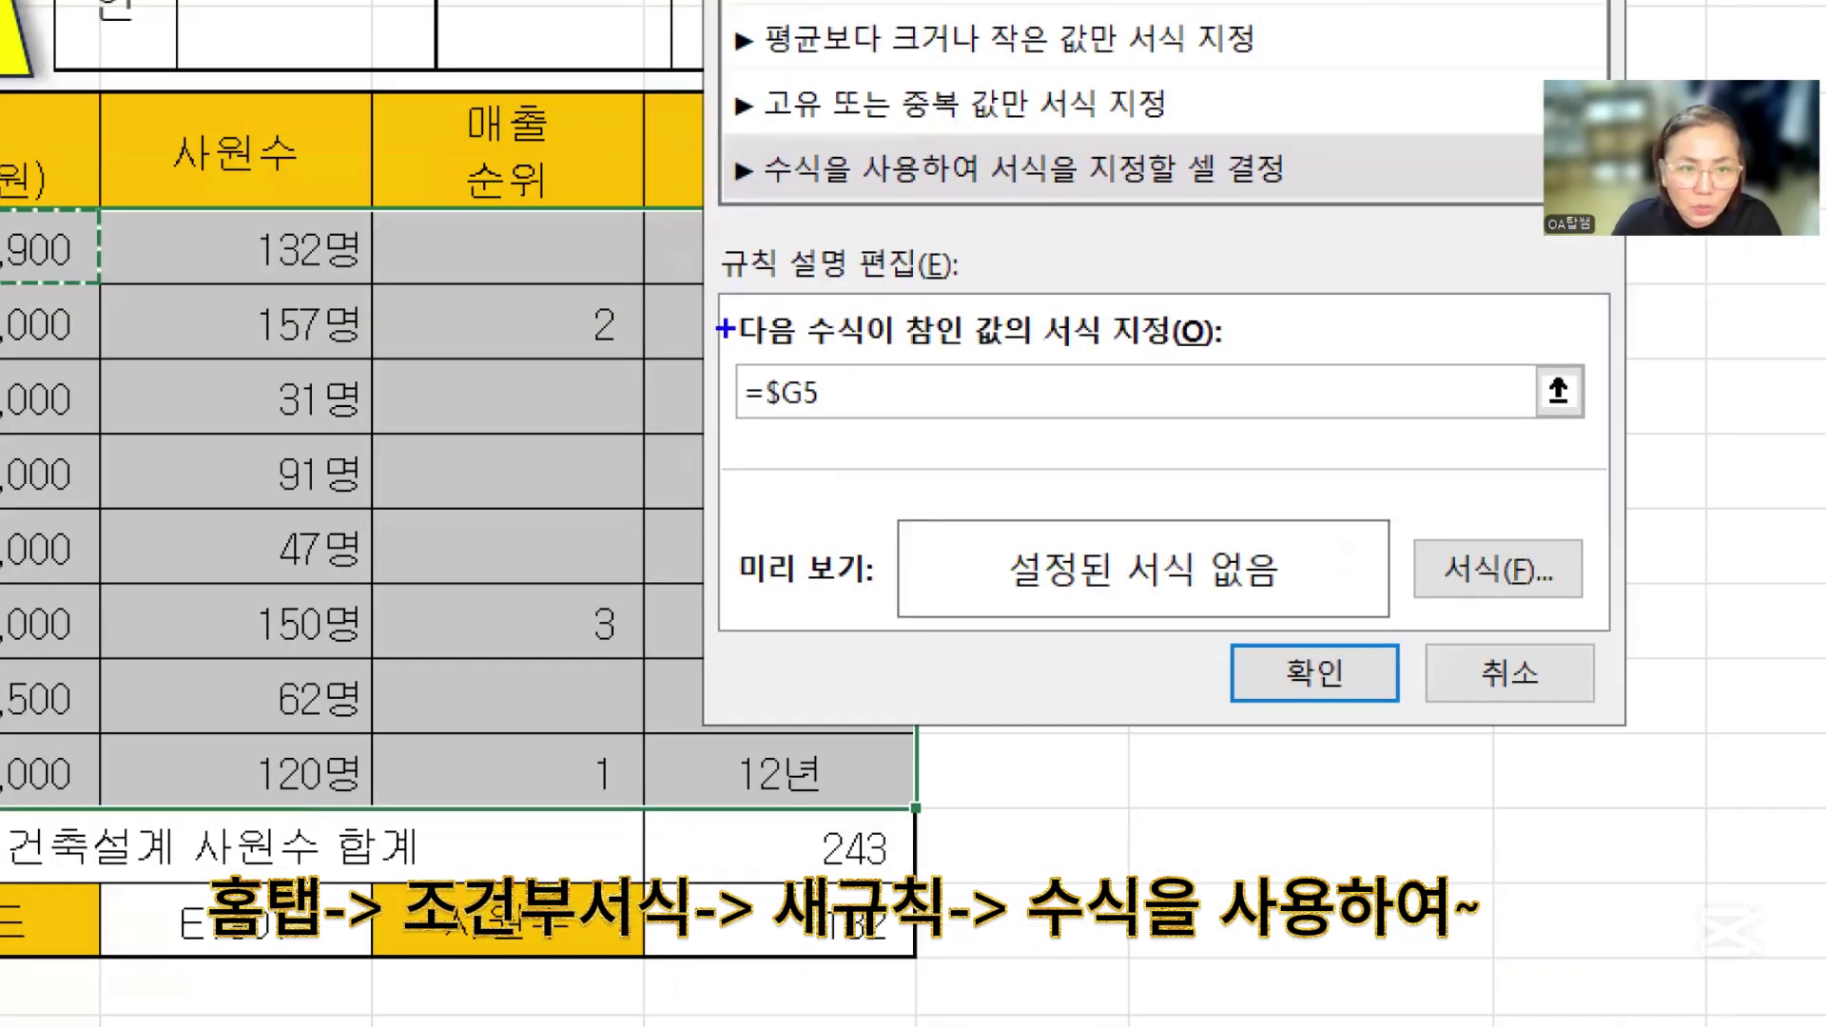
{"action": "mouse_move", "coordinate": [719, 329]}
{"action": "left_mouse_down"}
{"action": "mouse_move", "coordinate": [775, 409]}
{"action": "mouse_move", "coordinate": [860, 438]}
{"action": "left_mouse_up"}
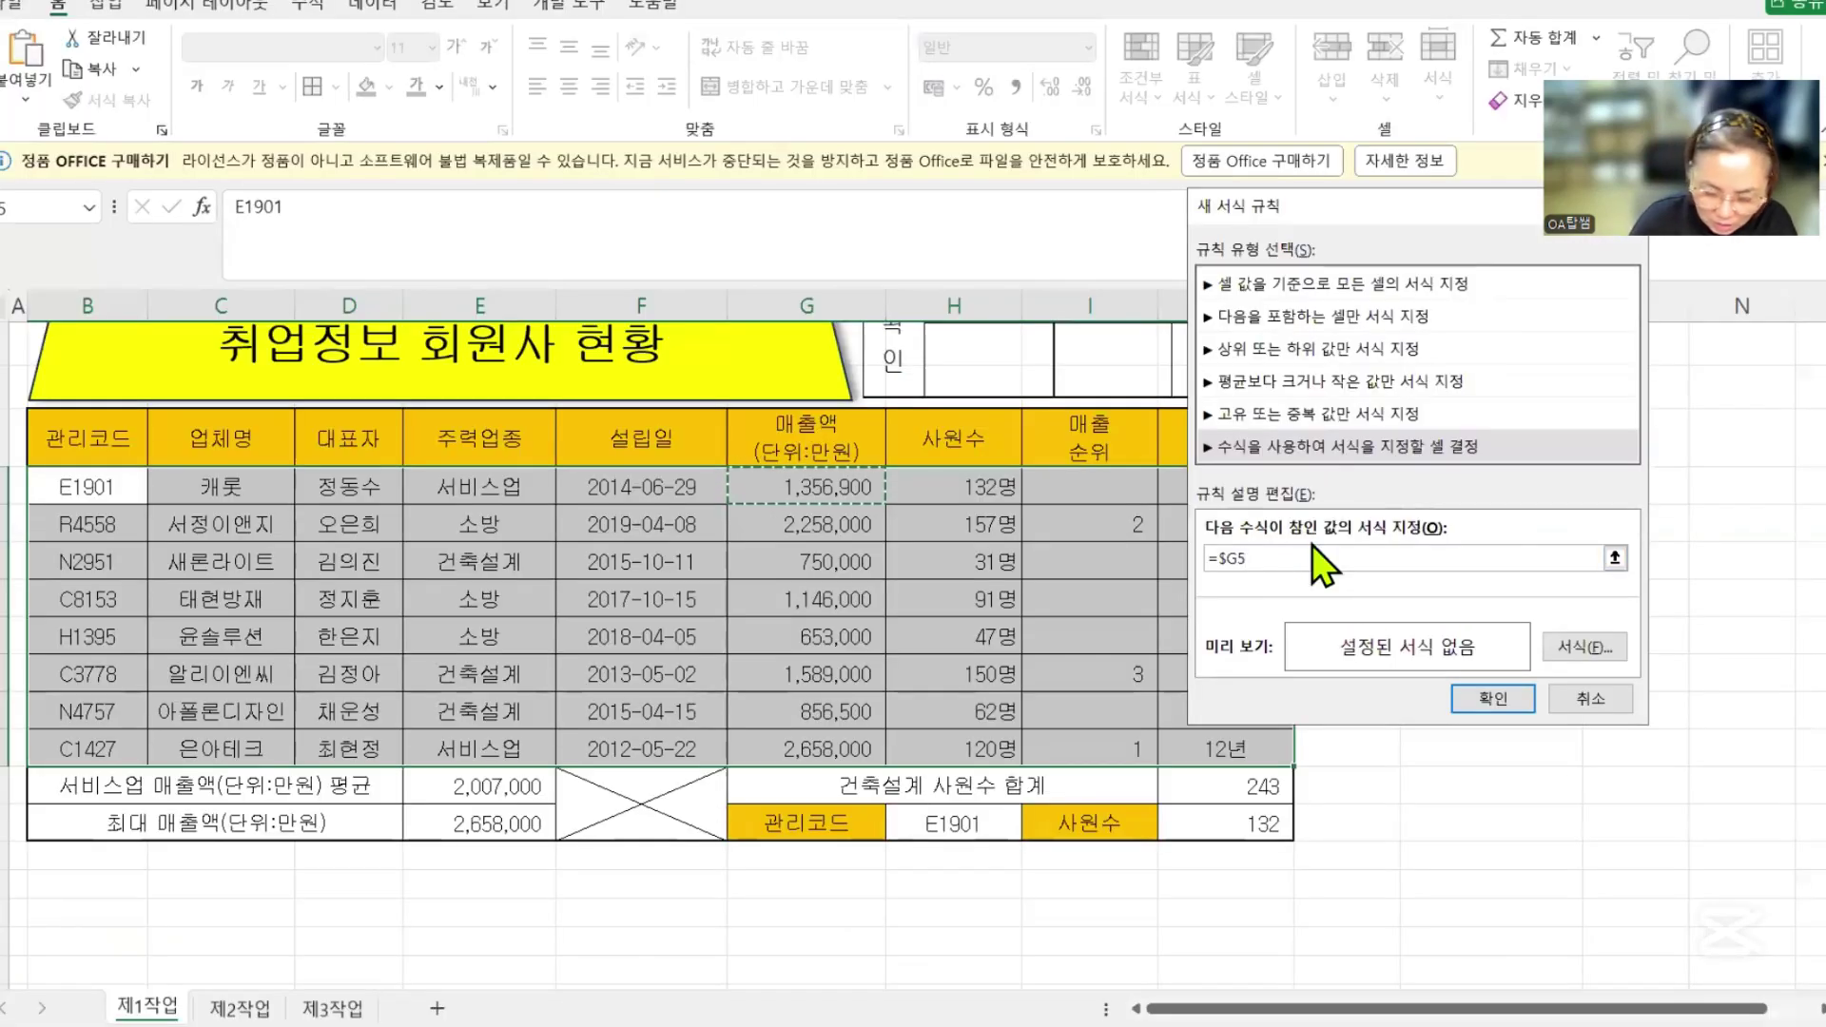
{"action": "type", "text": ">=2000"}
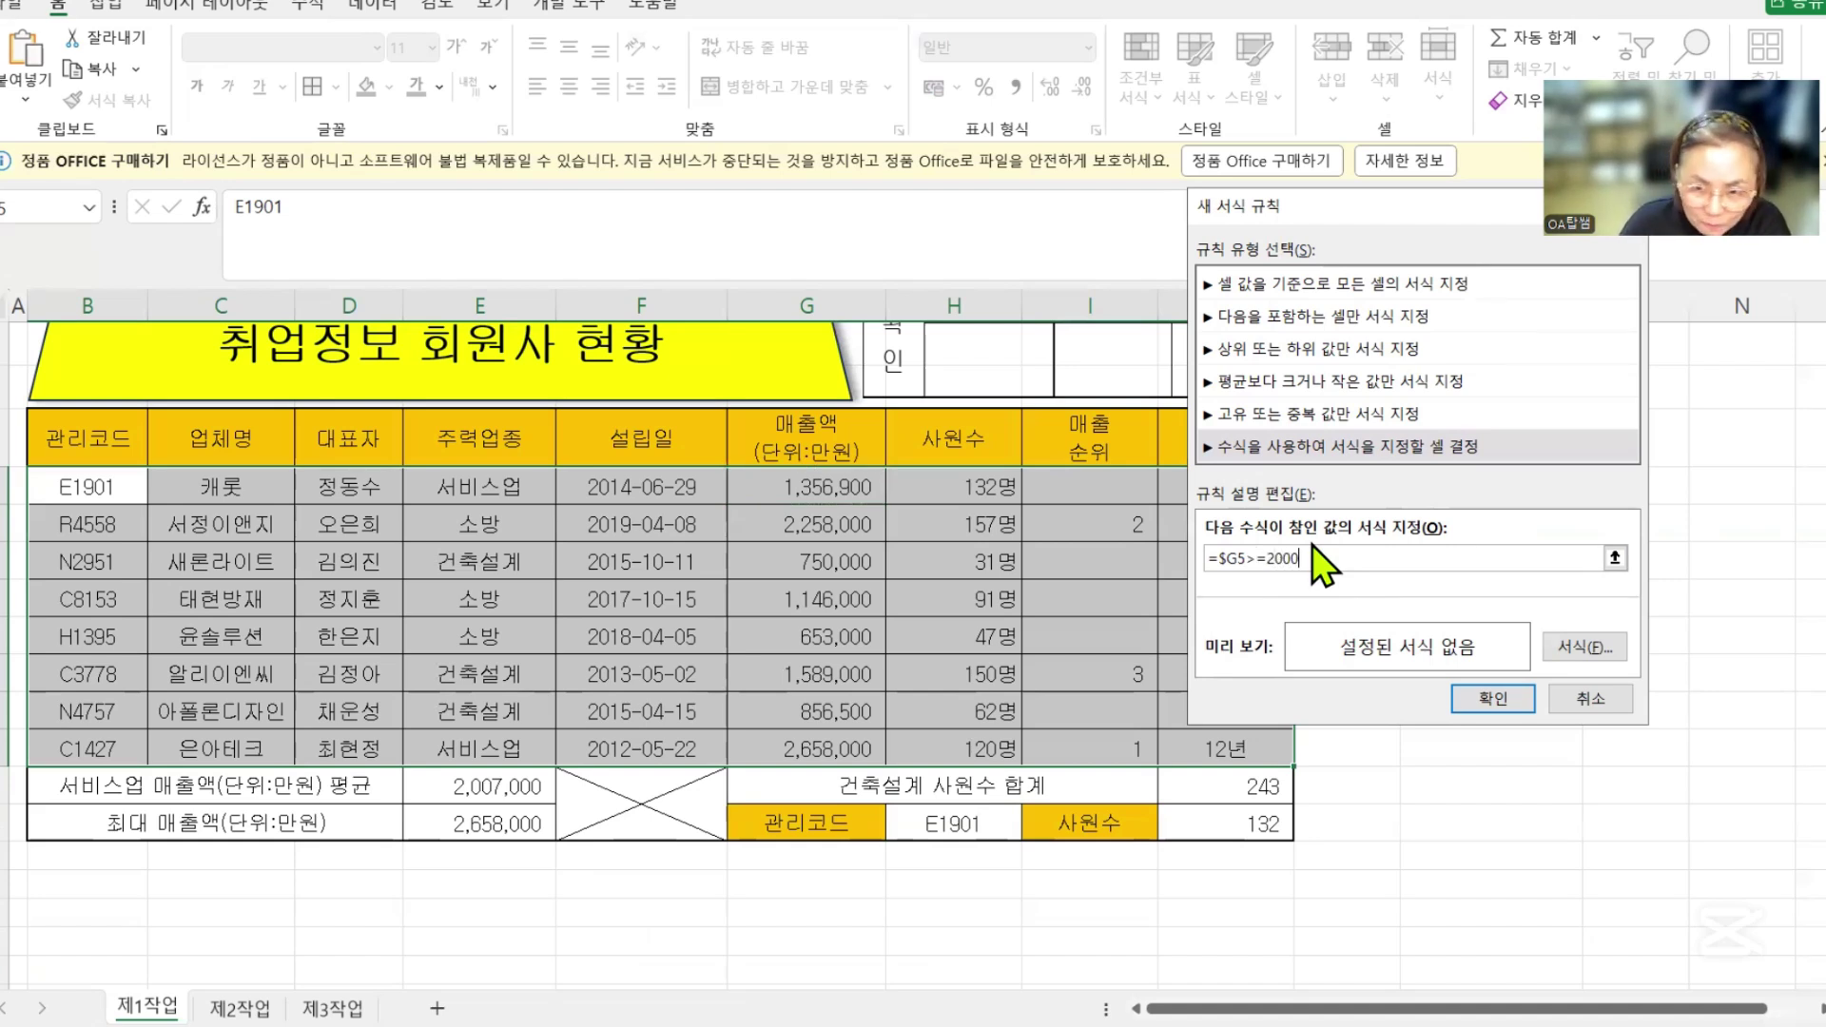
{"action": "type", "text": "000"}
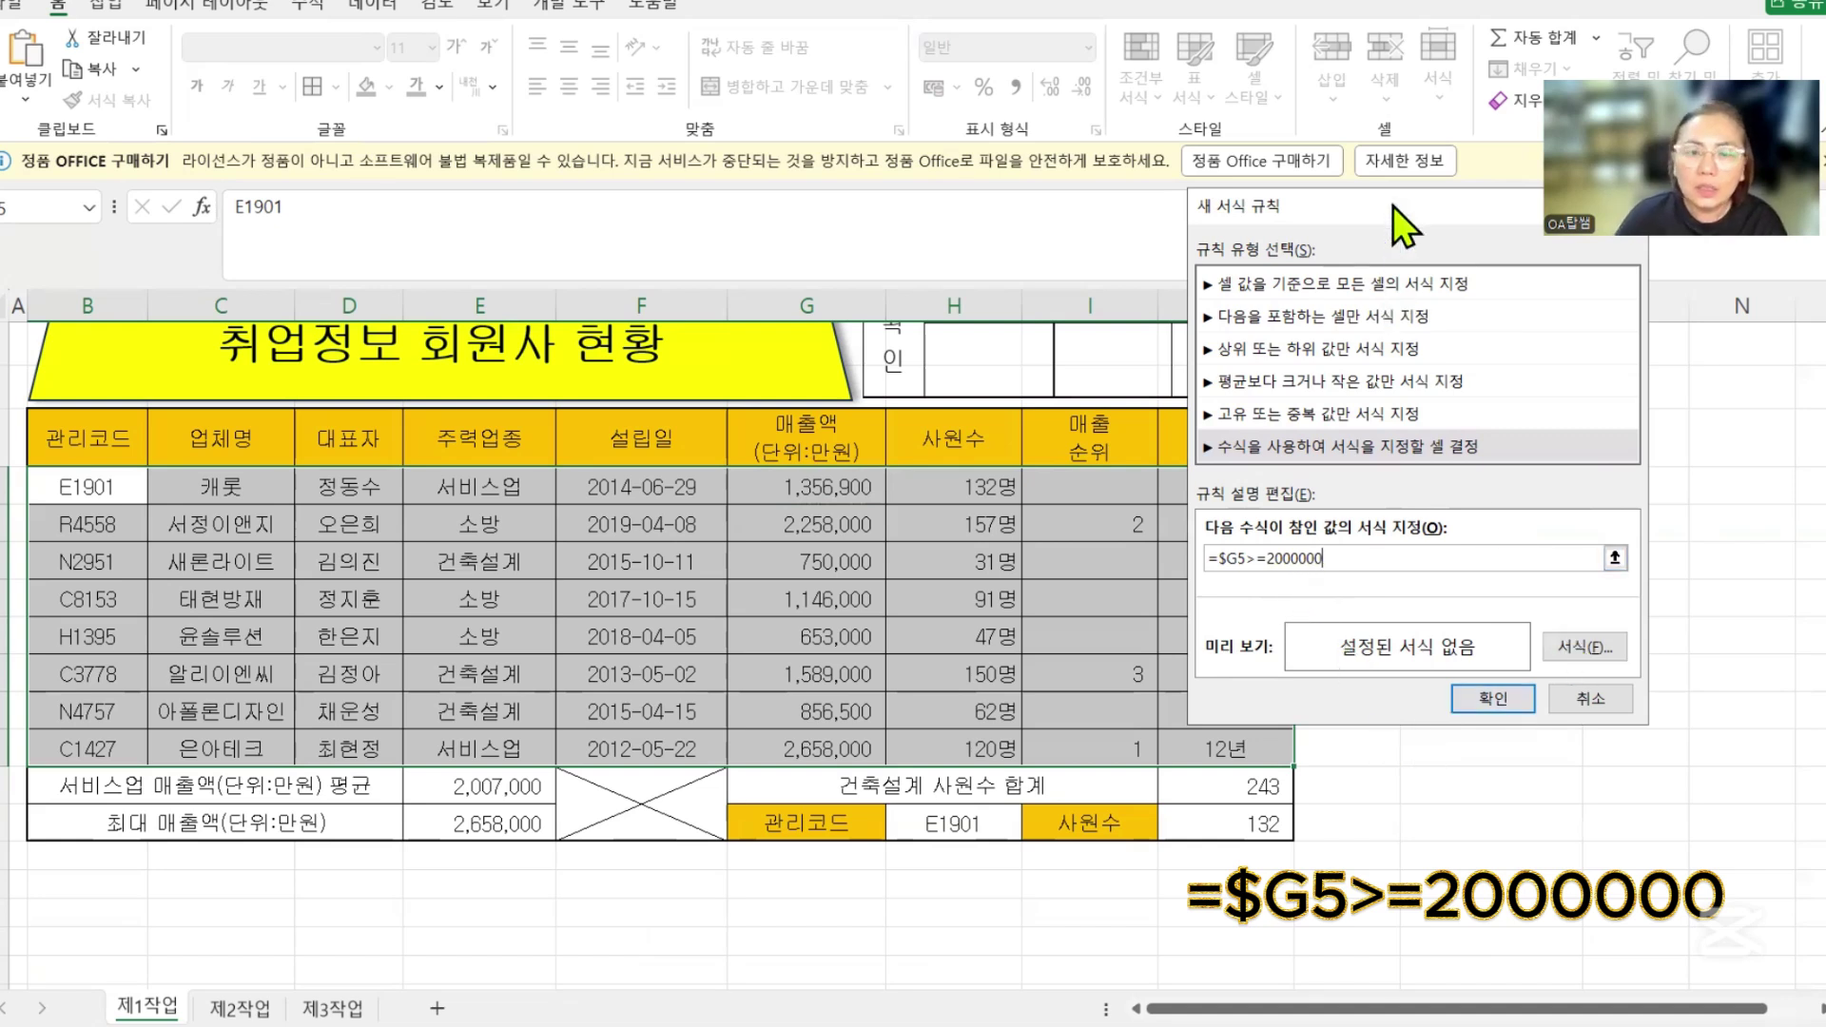
- Give the rule a bold (굵게) font style in standard blue and apply it to the selected rows
{"action": "left_click_drag", "start_coordinate": [1393, 206], "coordinate": [1083, 166]}
{"action": "left_click", "coordinate": [1289, 607]}
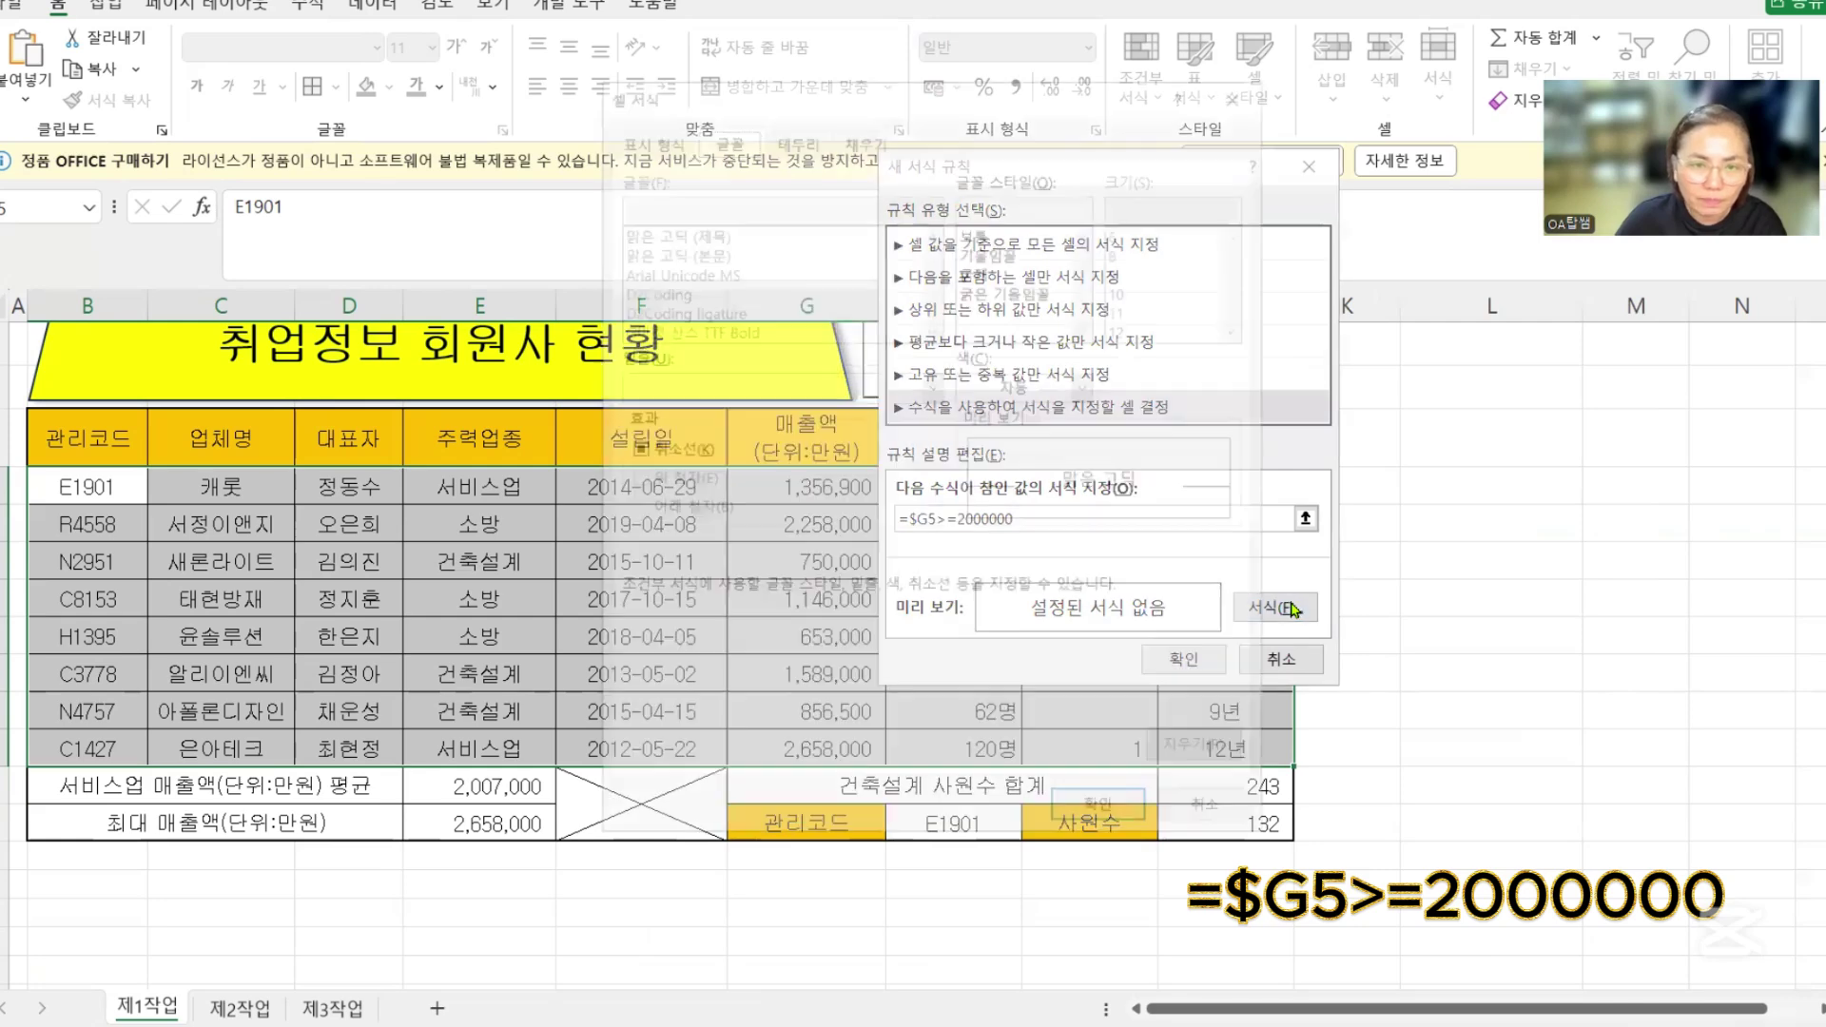
{"action": "left_click", "coordinate": [980, 269]}
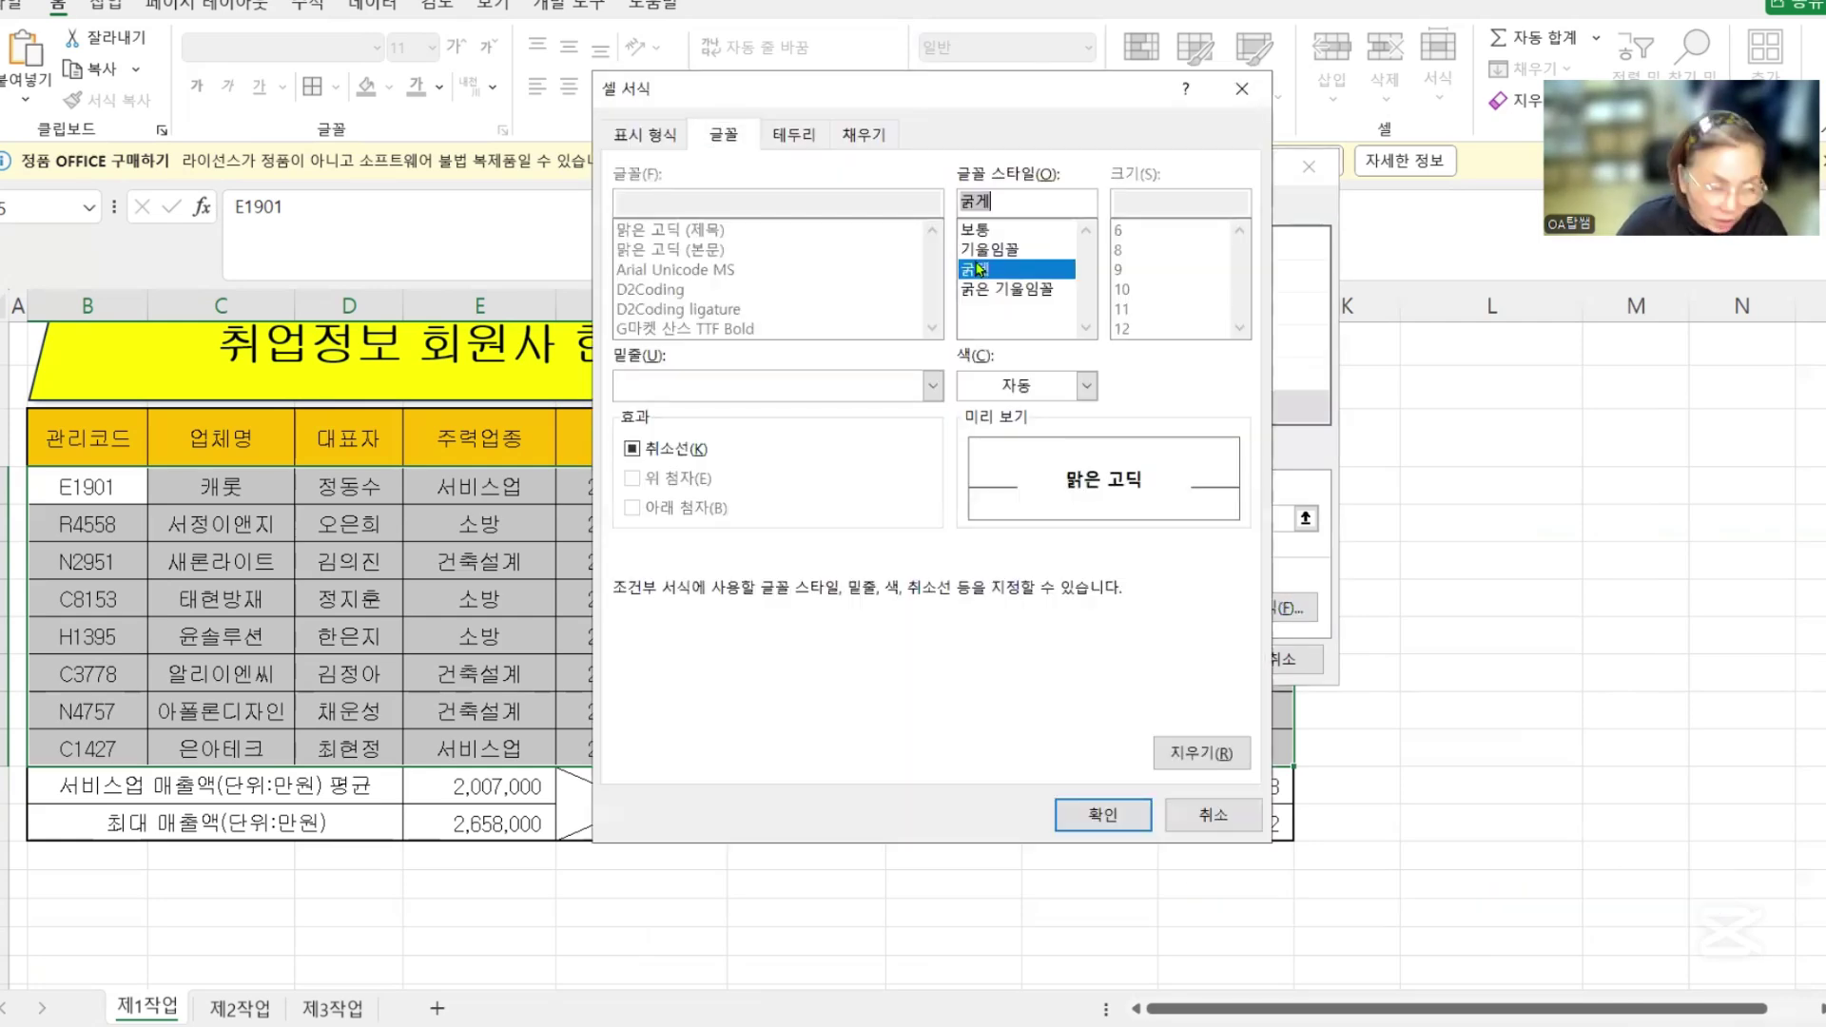
{"action": "left_click", "coordinate": [1006, 386]}
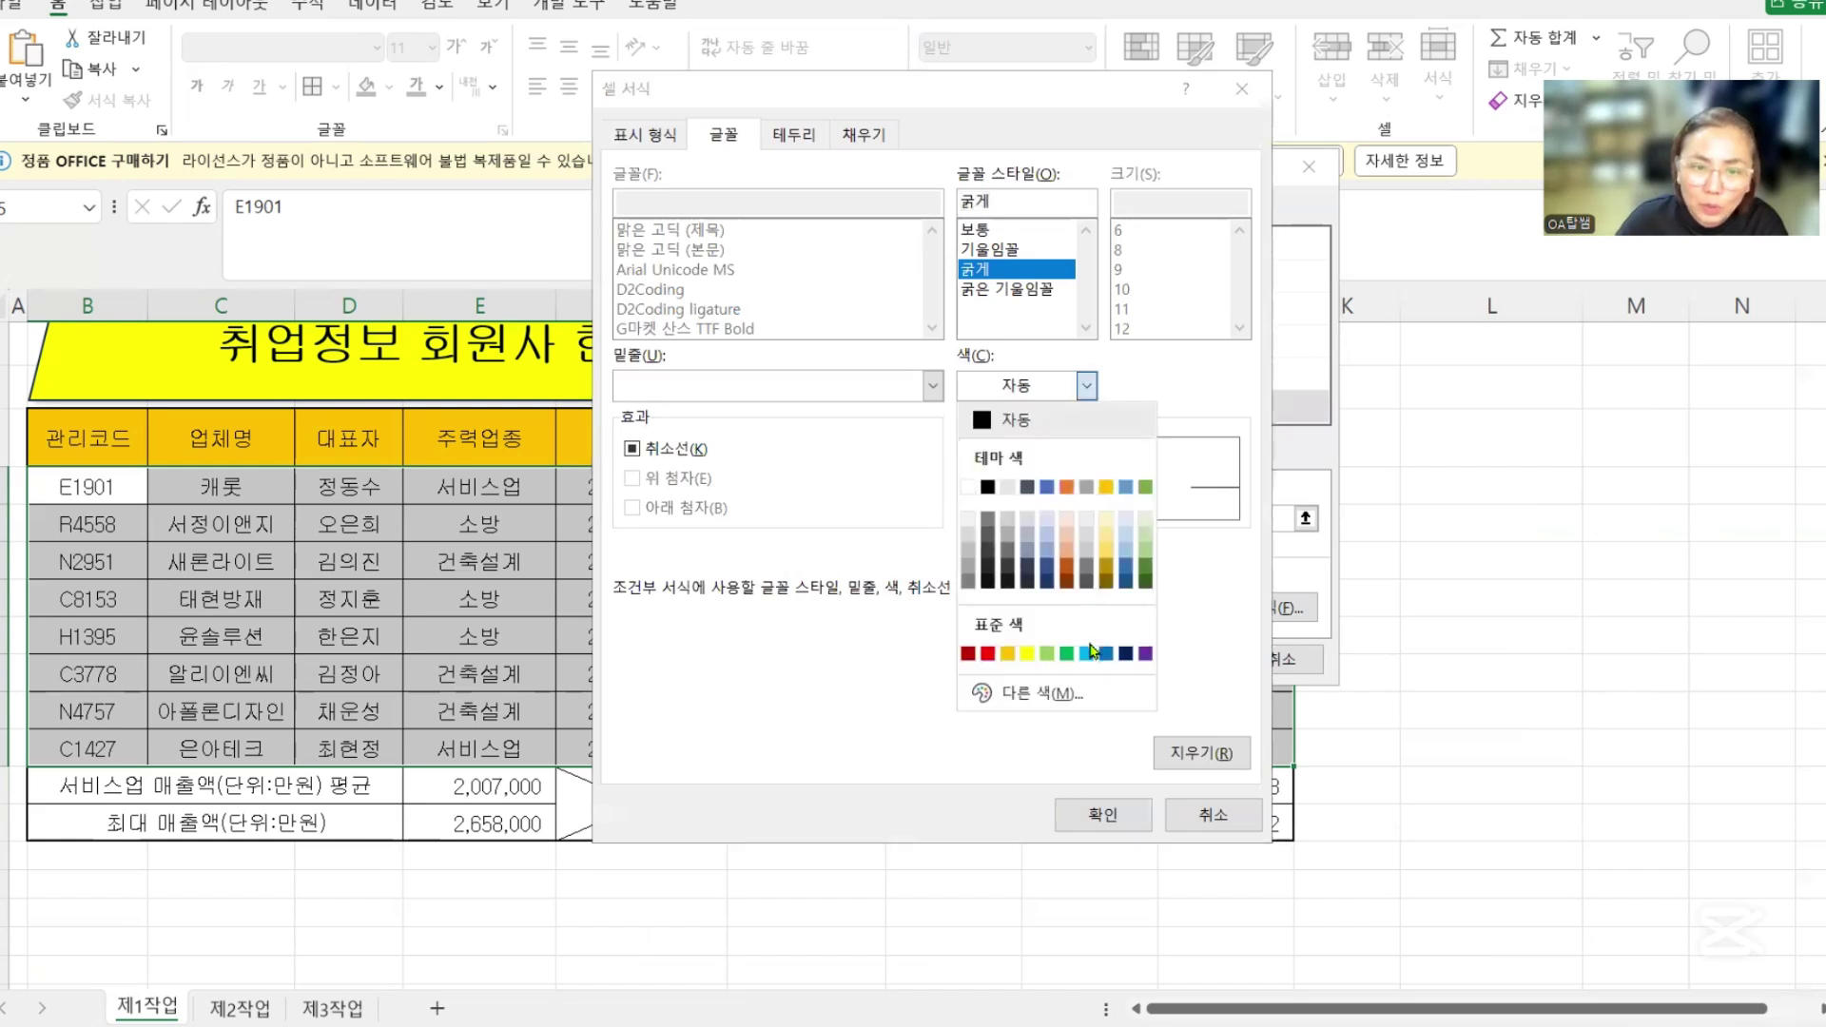
{"action": "left_click", "coordinate": [1107, 655]}
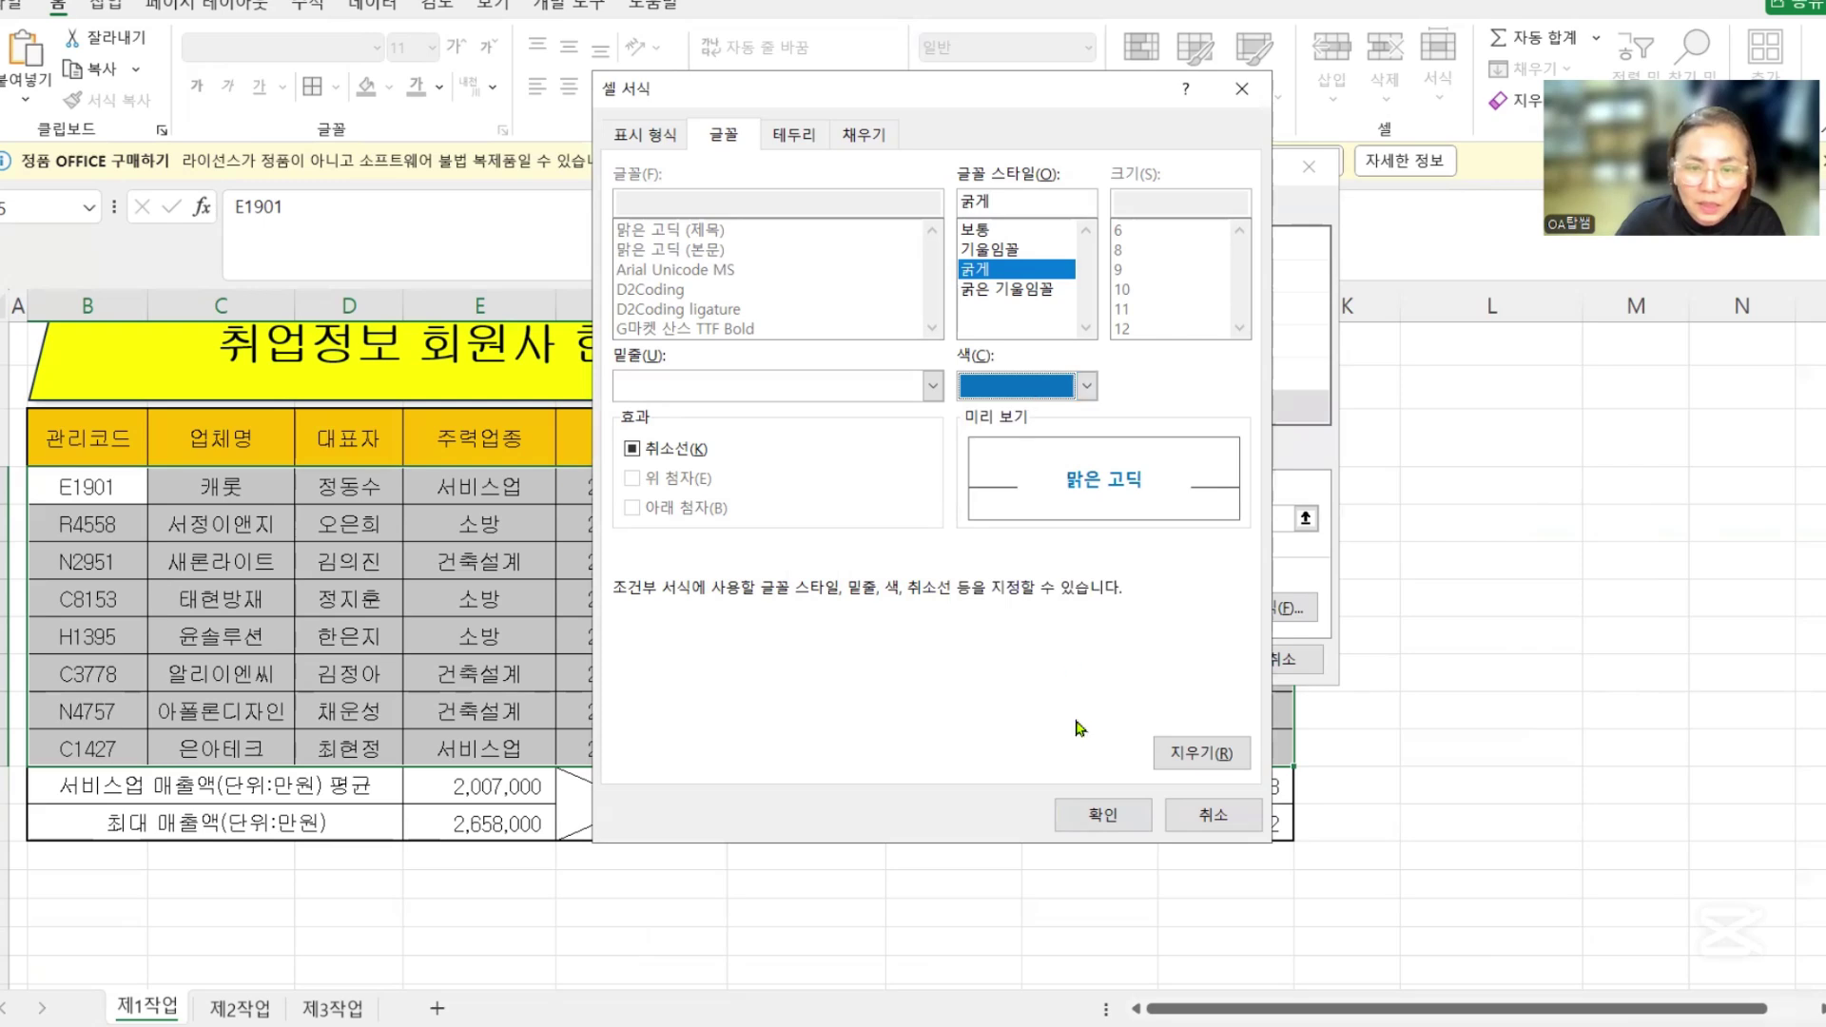
{"action": "left_click", "coordinate": [1100, 820]}
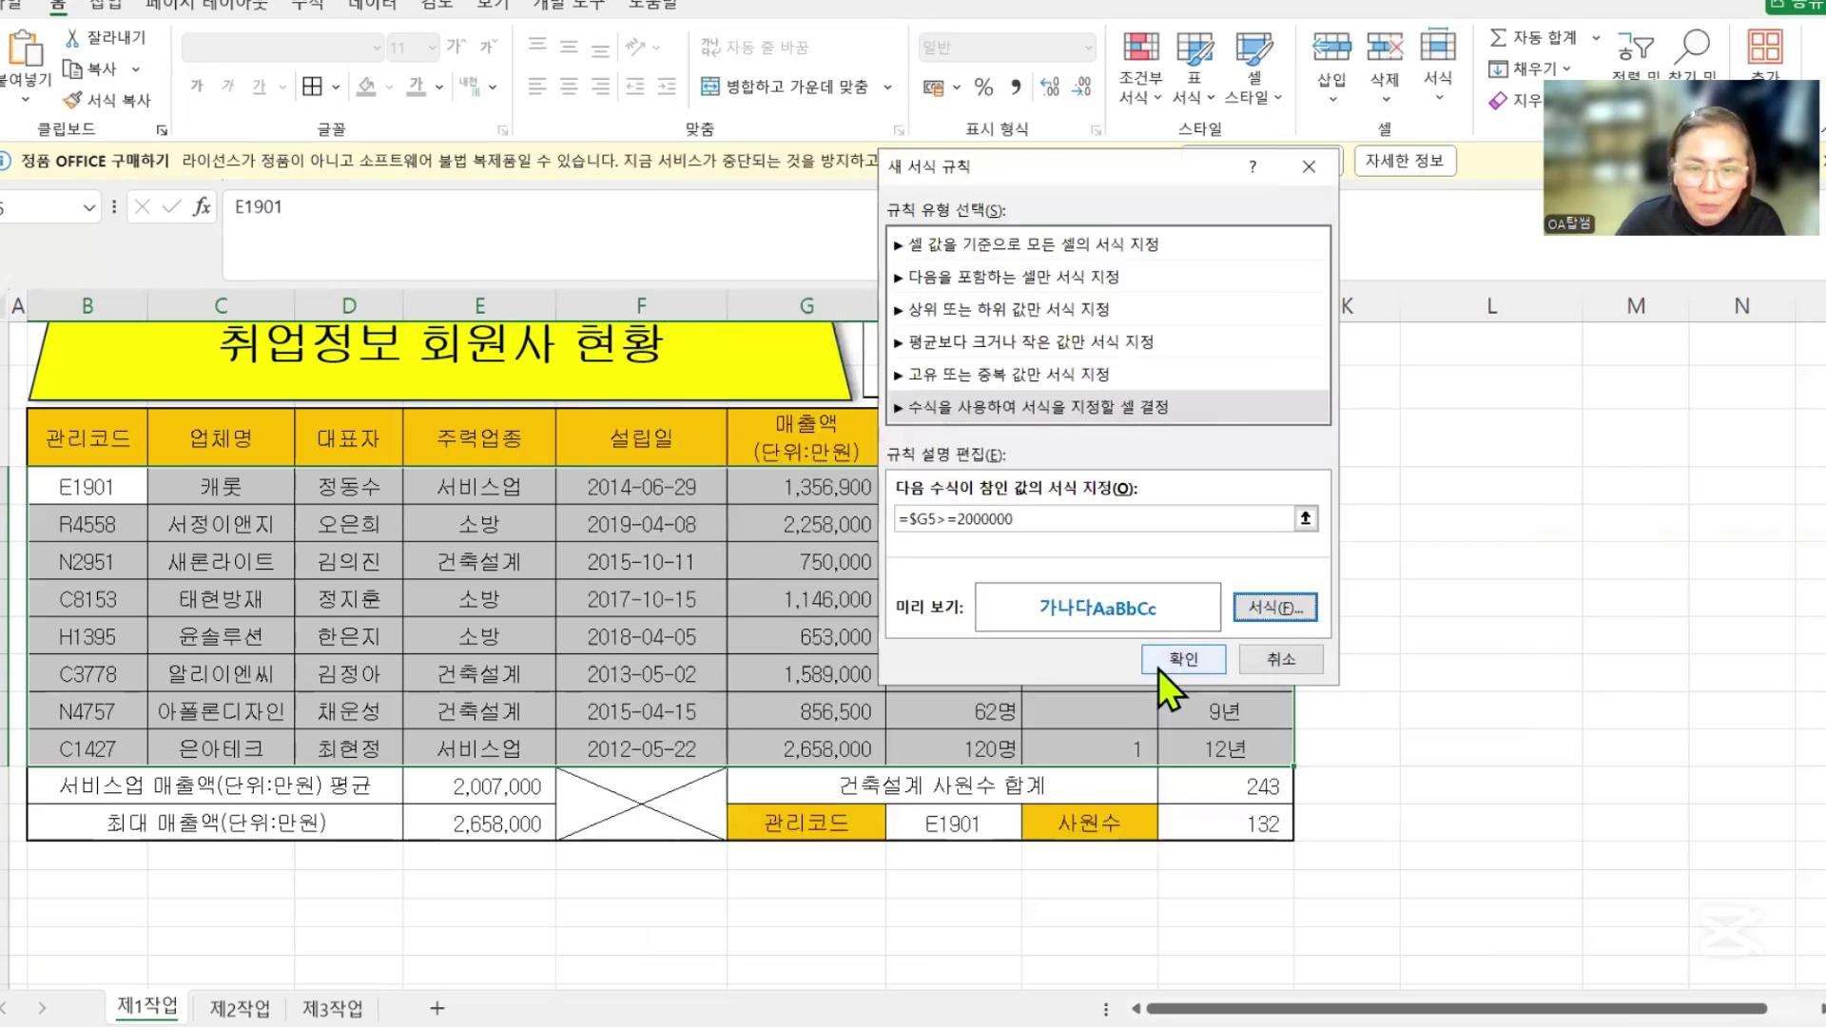
{"action": "left_click", "coordinate": [1160, 666]}
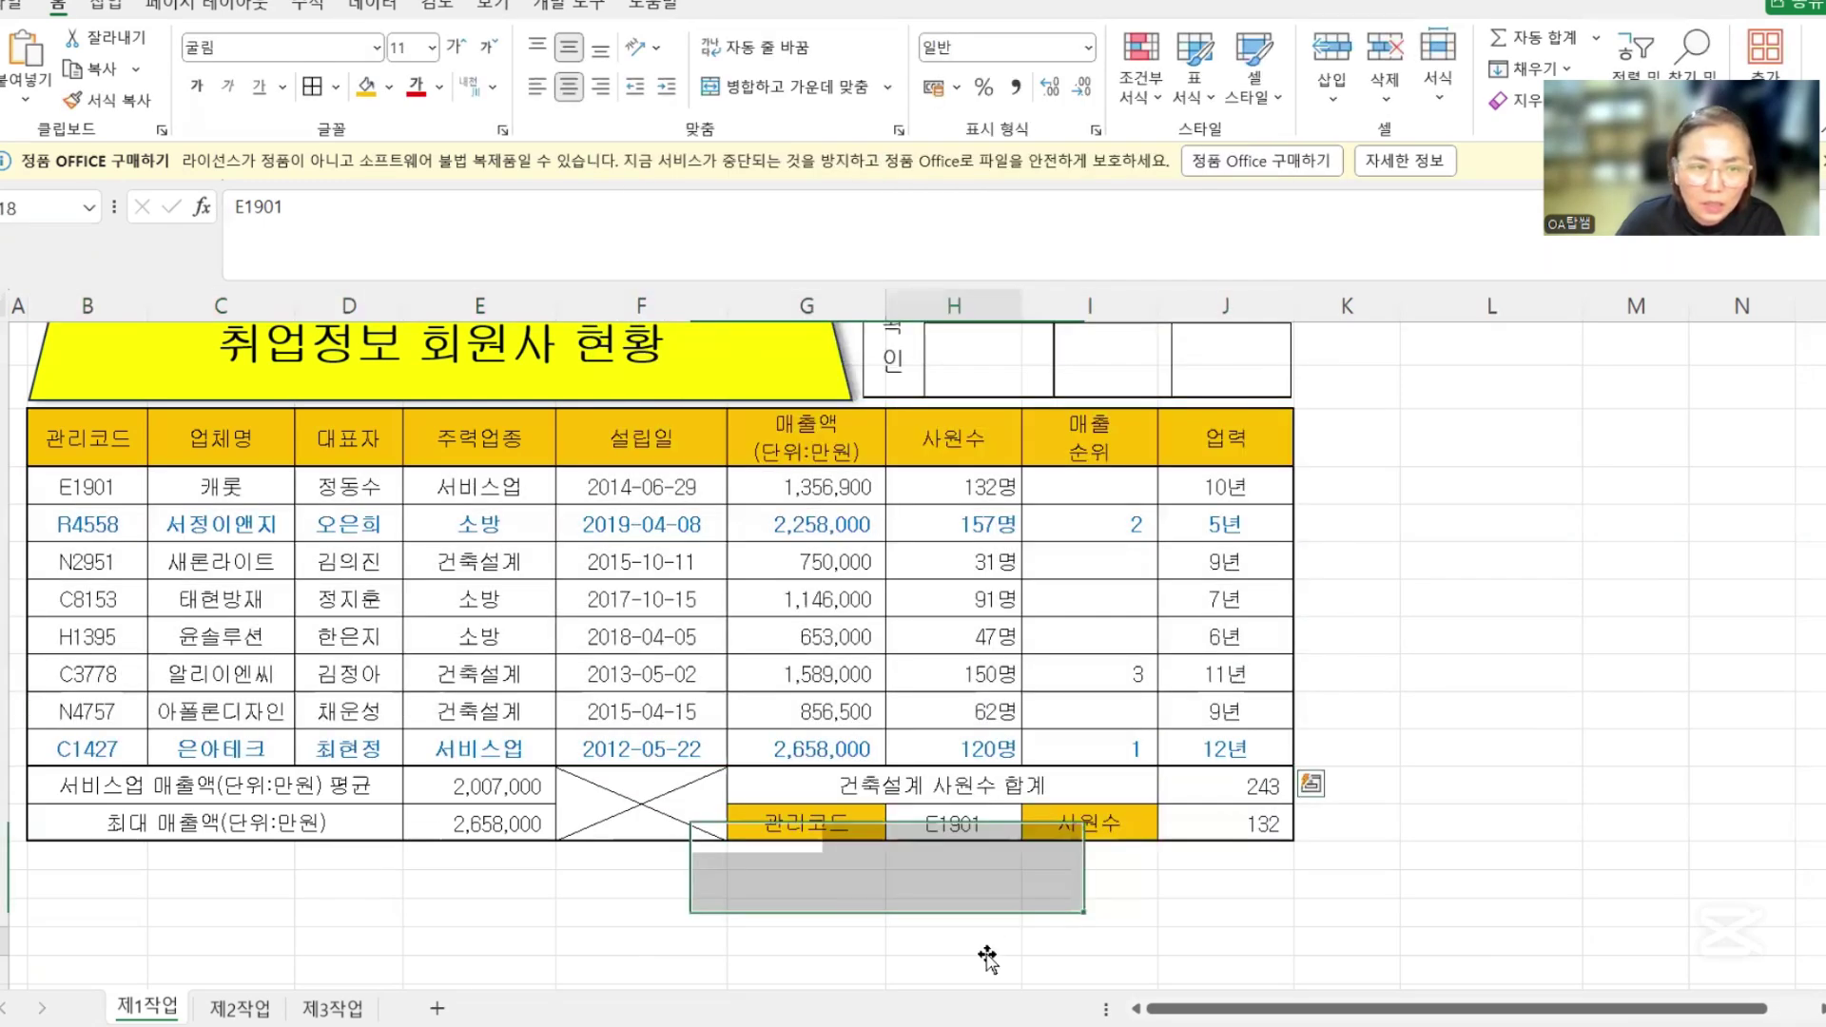
{"action": "left_click", "coordinate": [986, 952]}
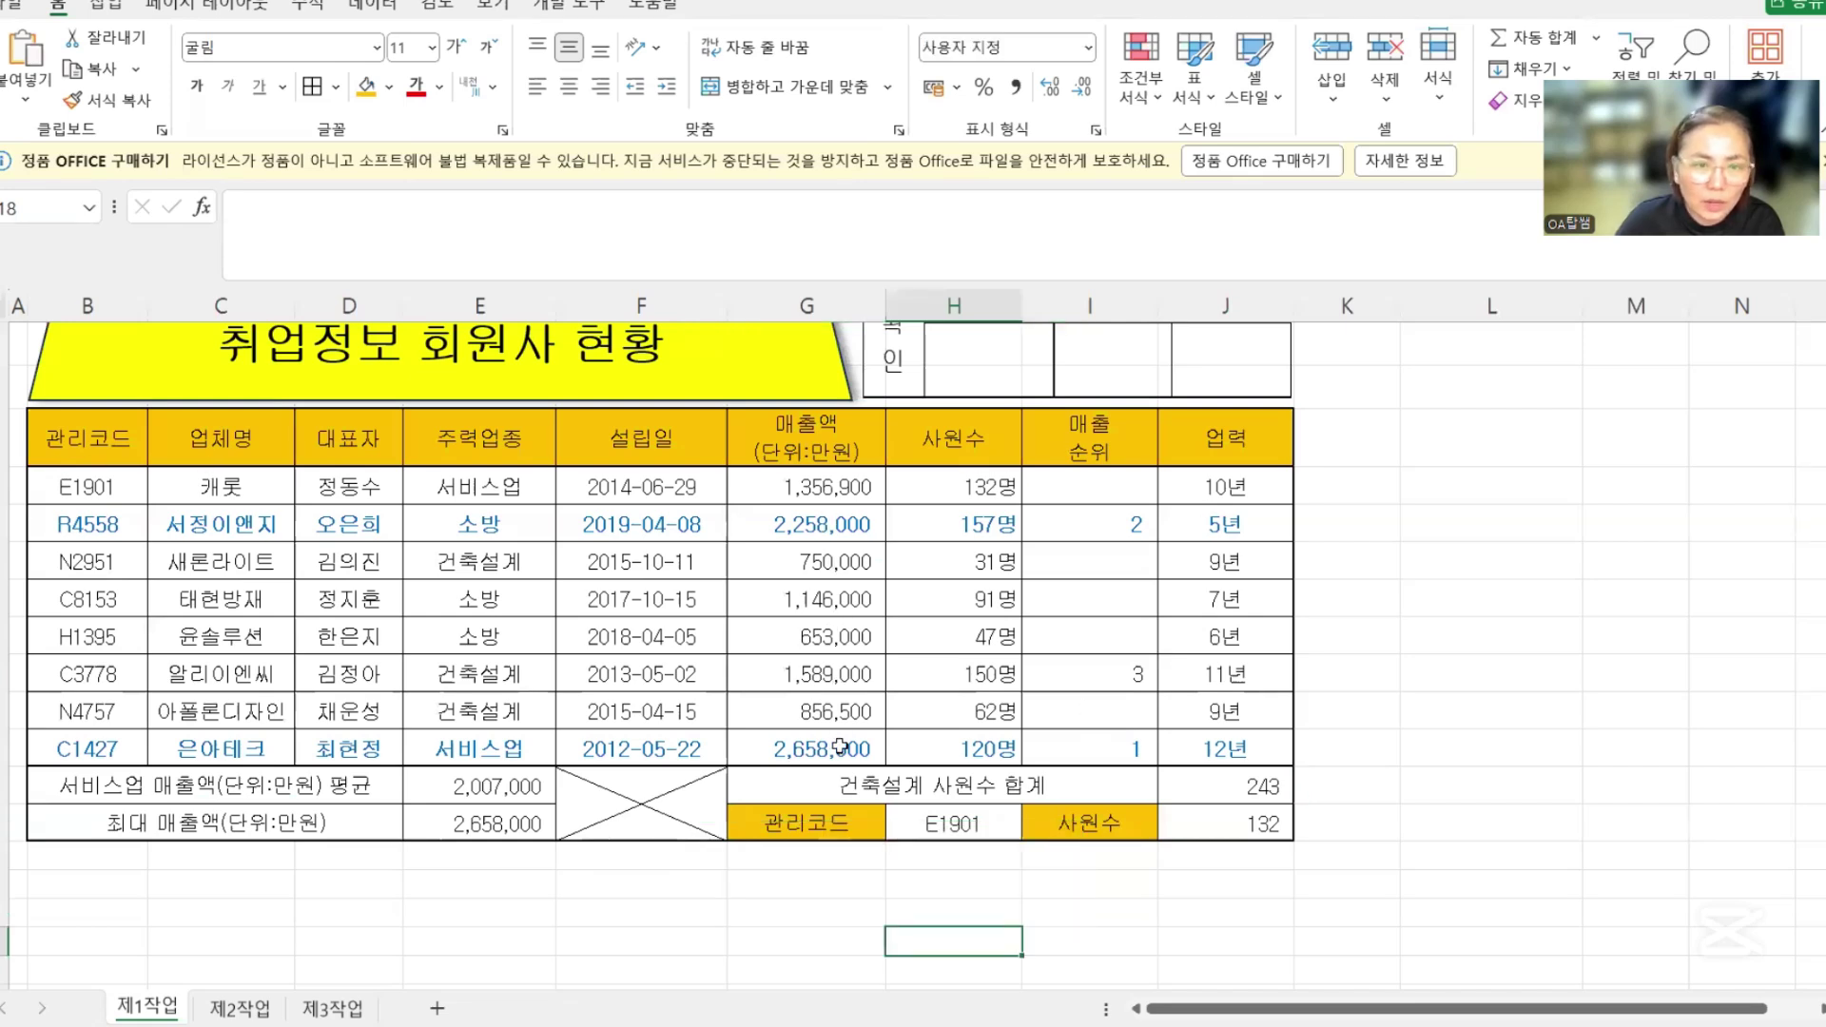
{"action": "left_click", "coordinate": [452, 961]}
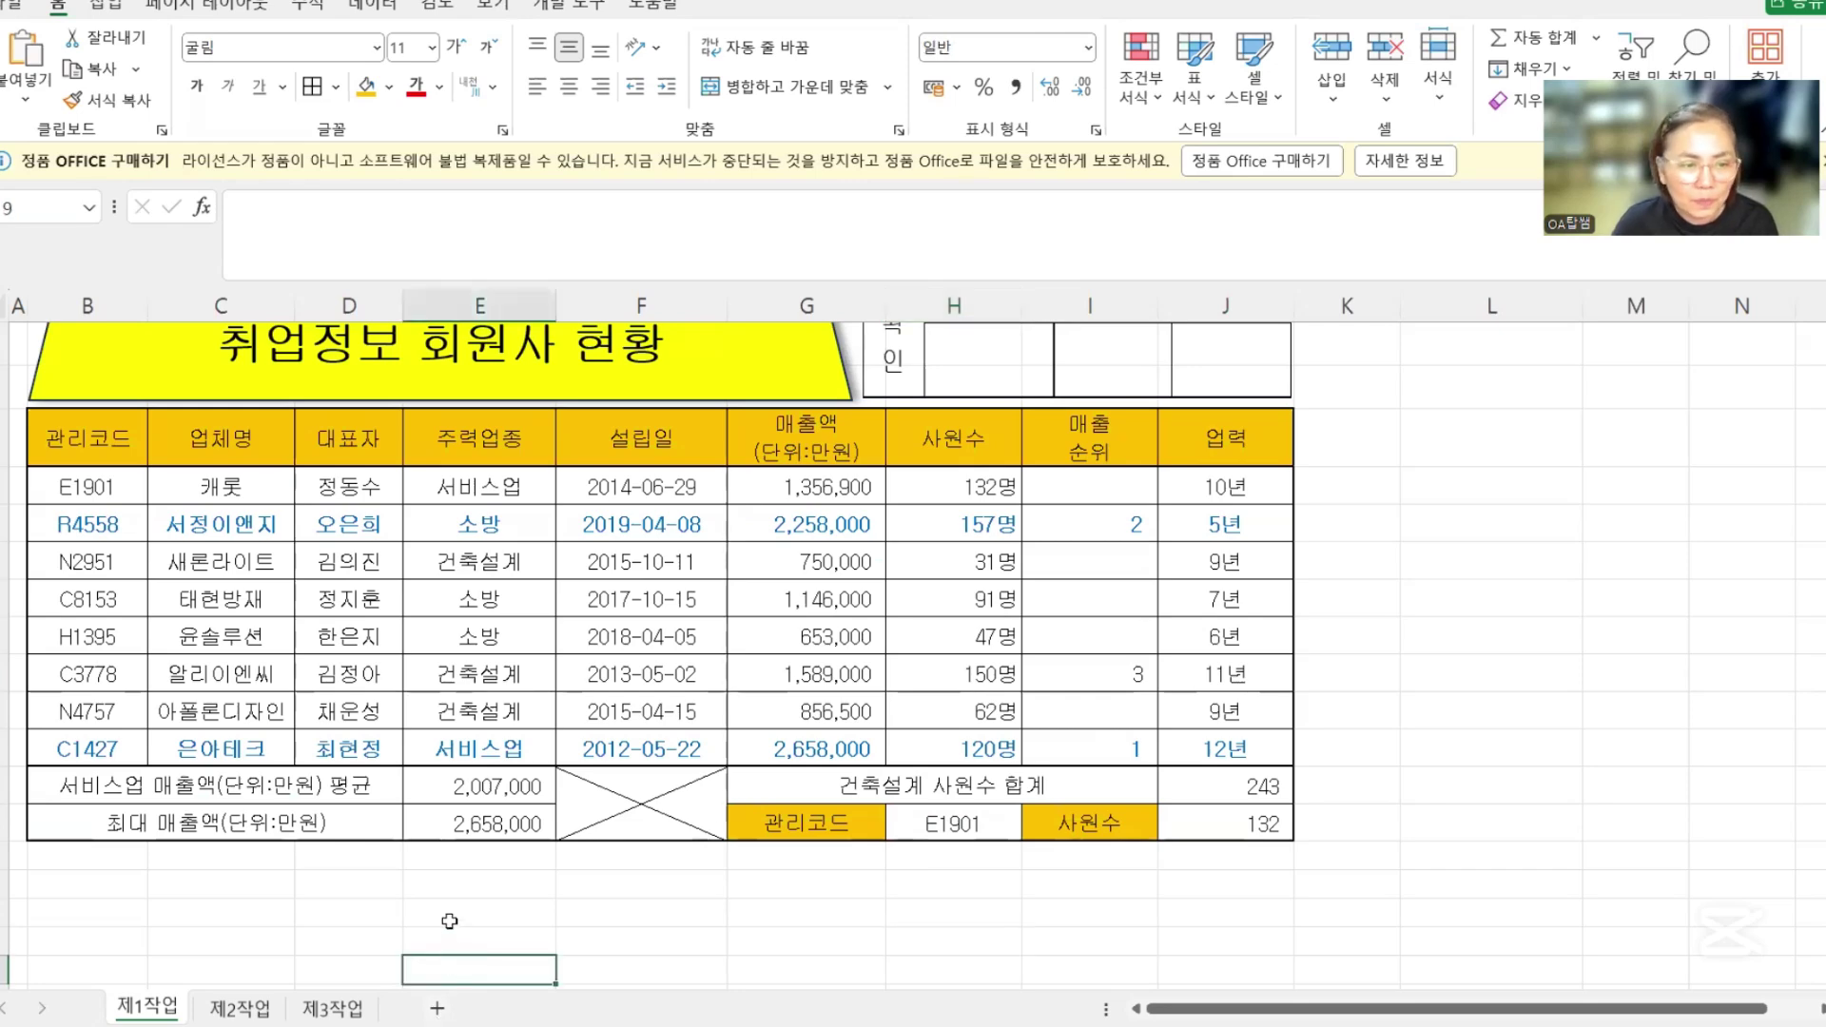
{"action": "left_click", "coordinate": [449, 915]}
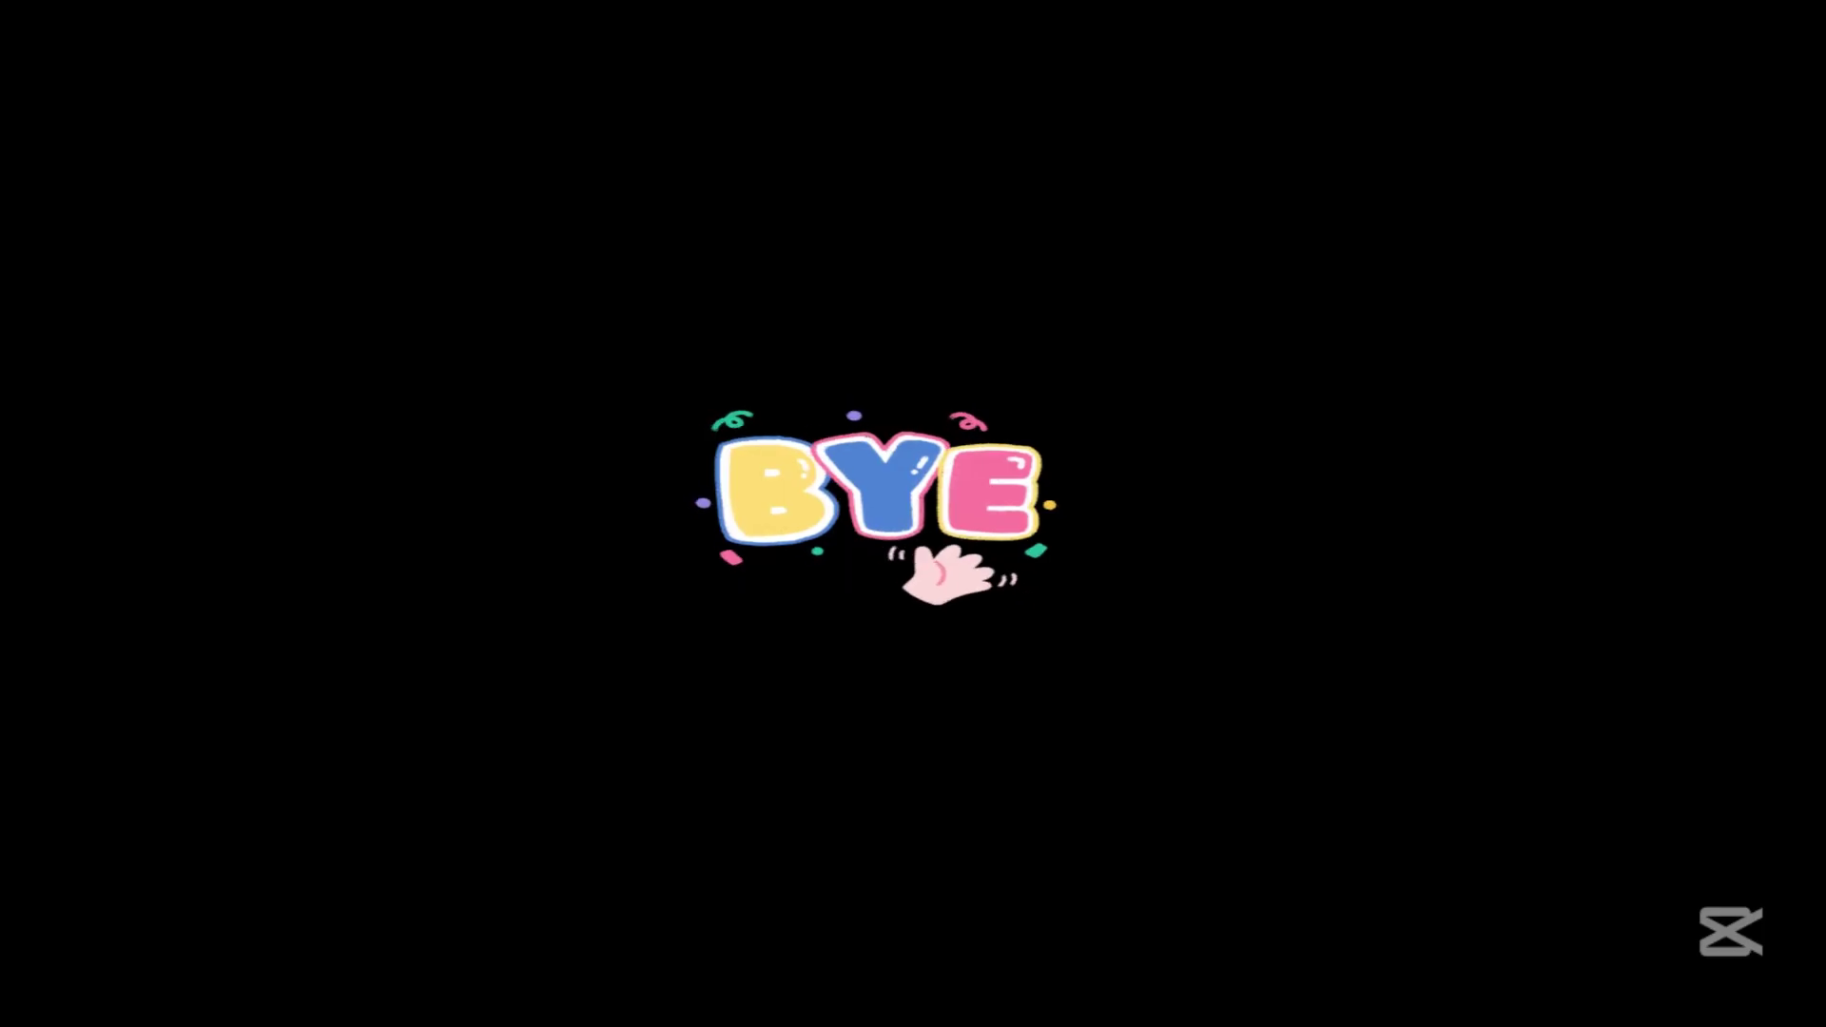